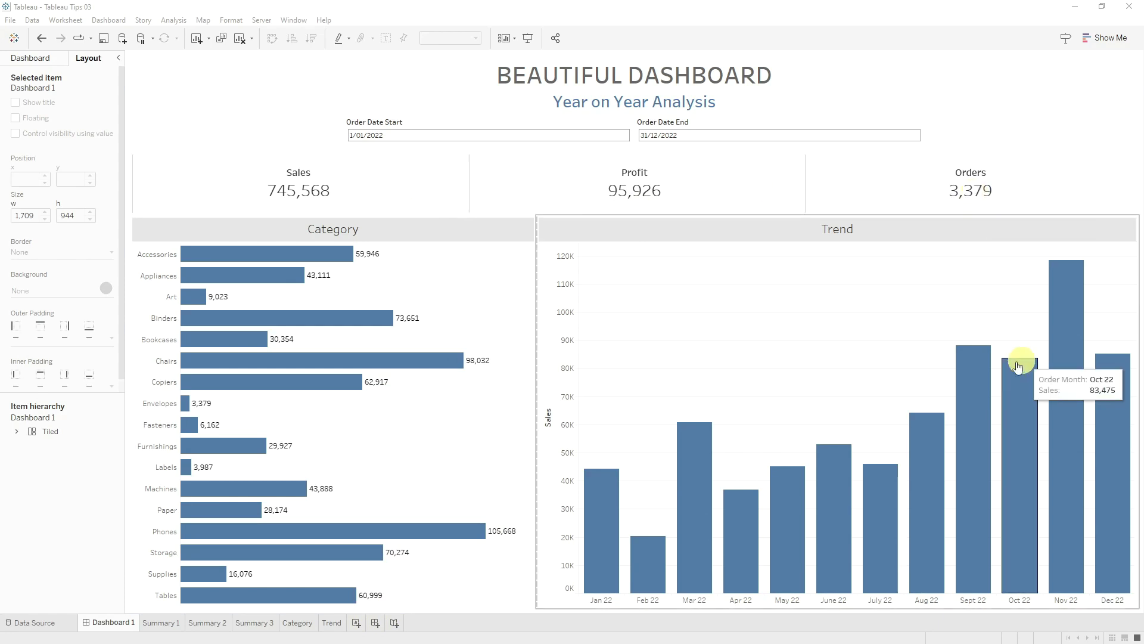
Create a new worksheet, place Sales on it as text, and widen the Filters and Marks cards.
click(357, 623)
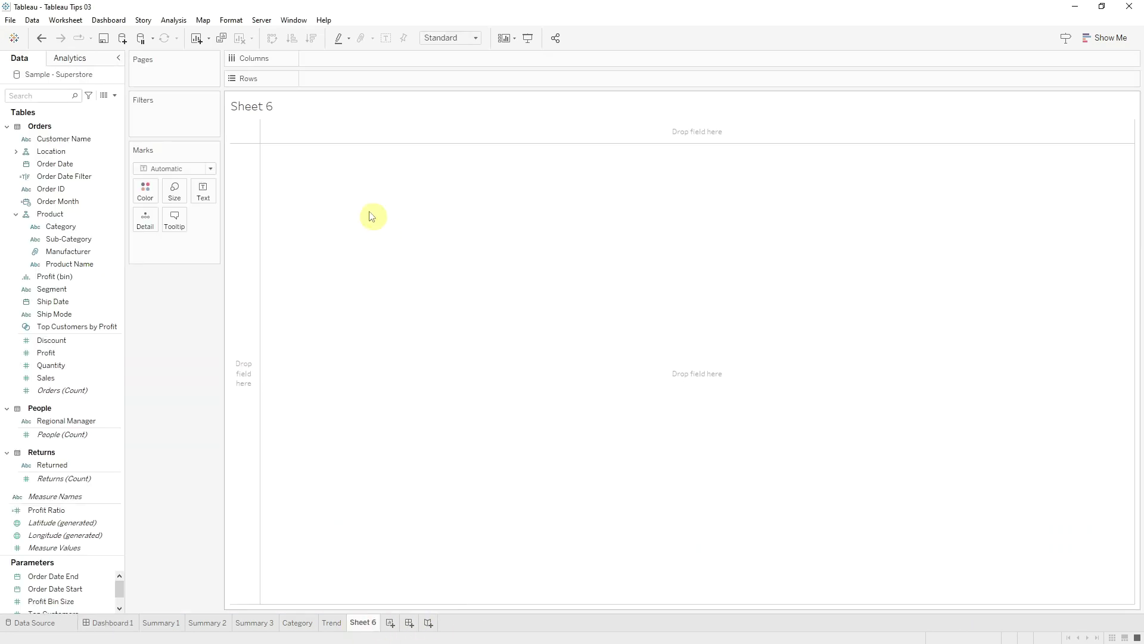
drag(110, 376, 203, 191)
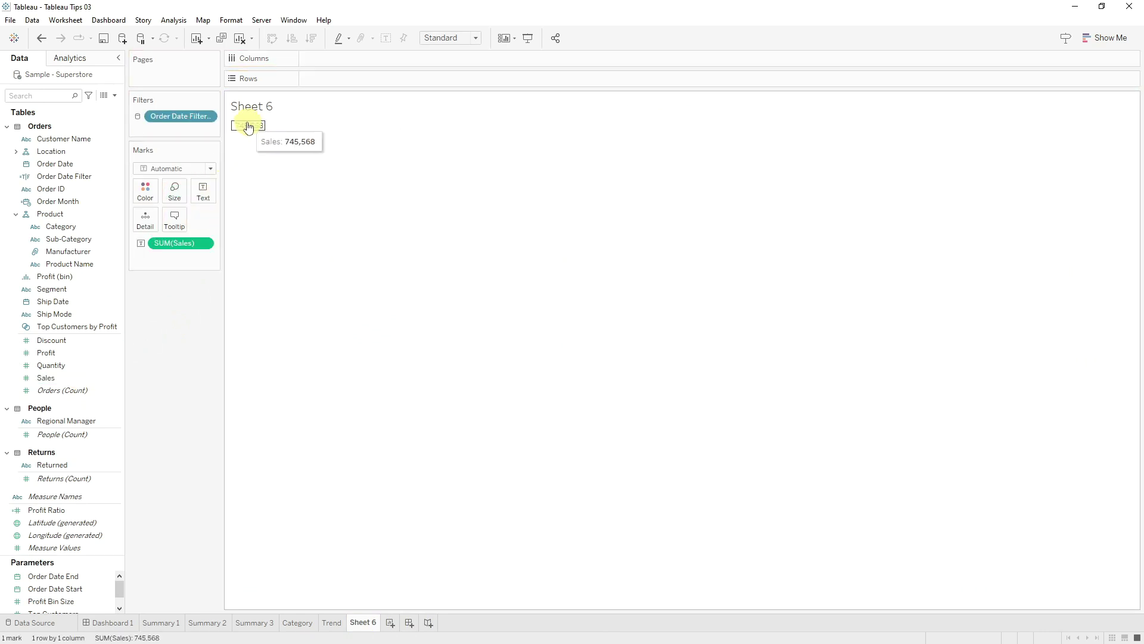
drag(221, 137, 293, 140)
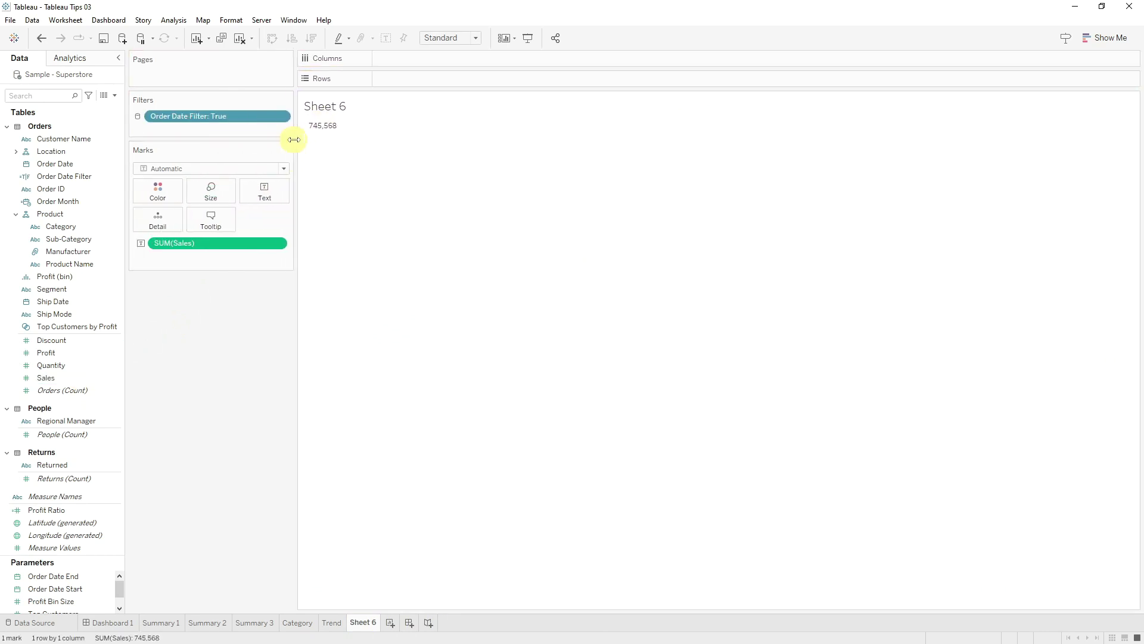
mouse_move(210, 119)
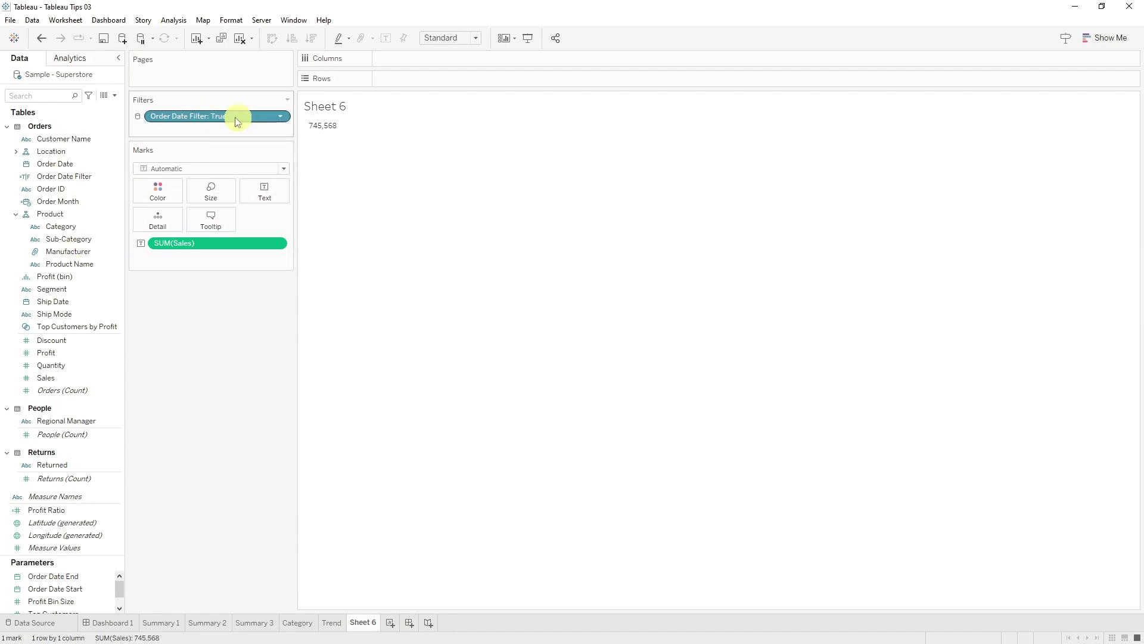
Show the parameter controls for Order Date Start and Order Date End on the worksheet.
scroll(90, 582, down, 1)
right_click(75, 587)
click(152, 388)
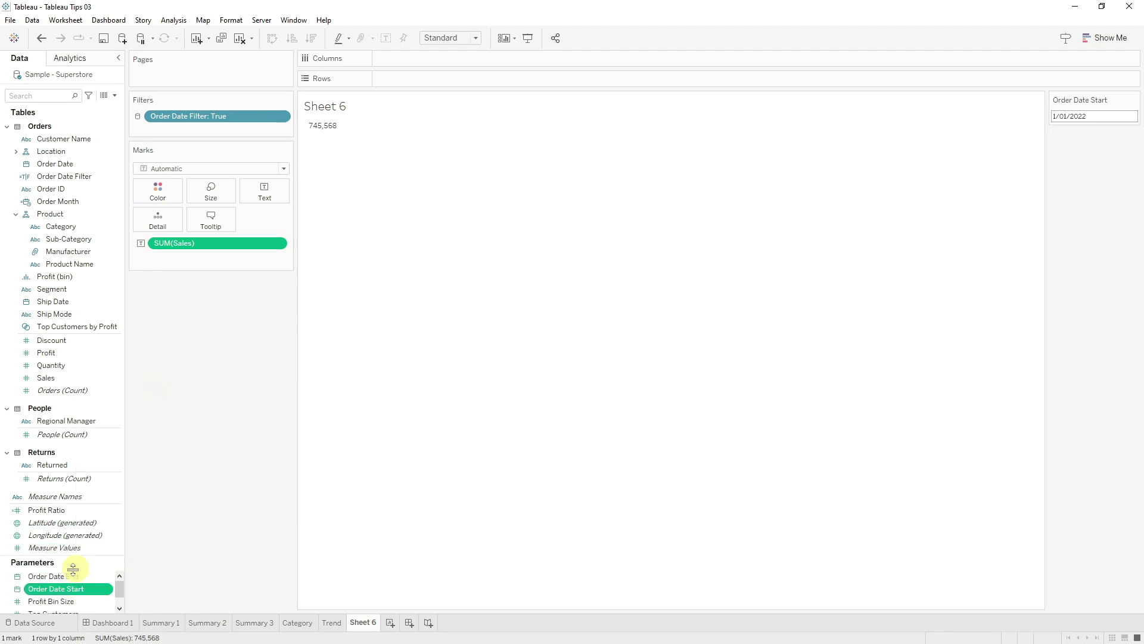
right_click(67, 576)
click(148, 385)
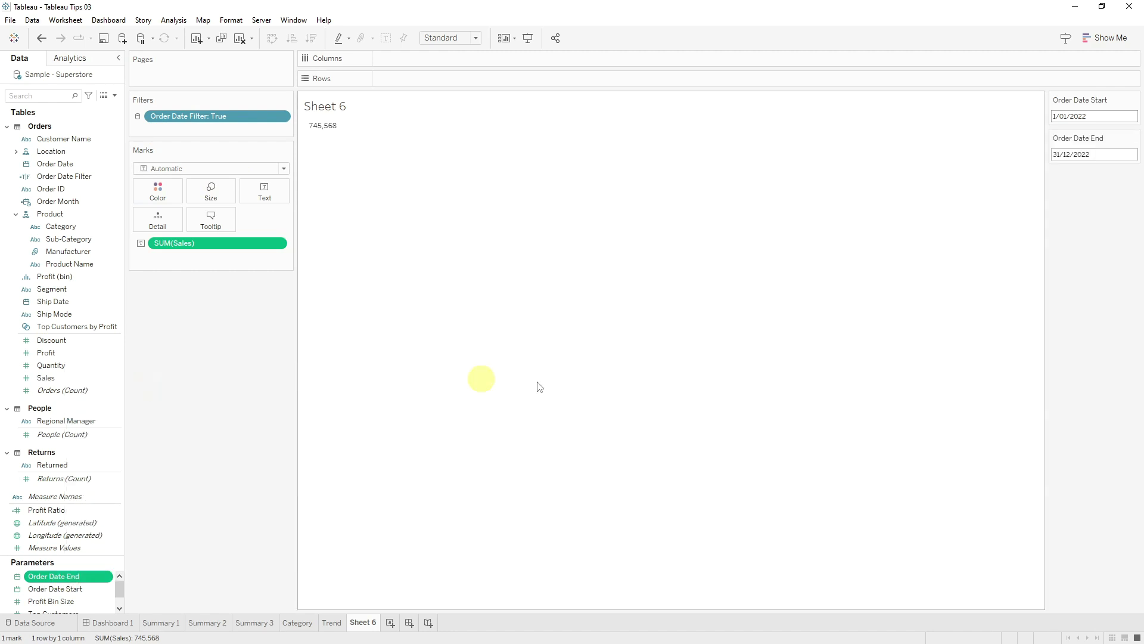
Set the font size of the Sales text label to 20.
click(266, 189)
click(355, 218)
drag(633, 276, 546, 245)
click(528, 241)
text(20)
key(Return)
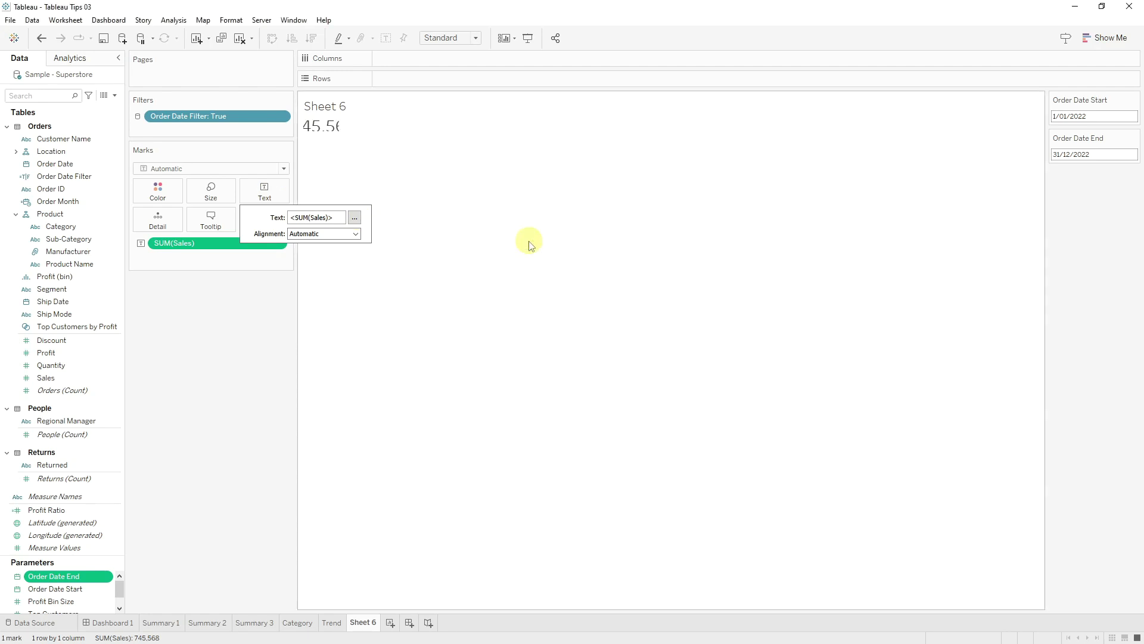
click(301, 265)
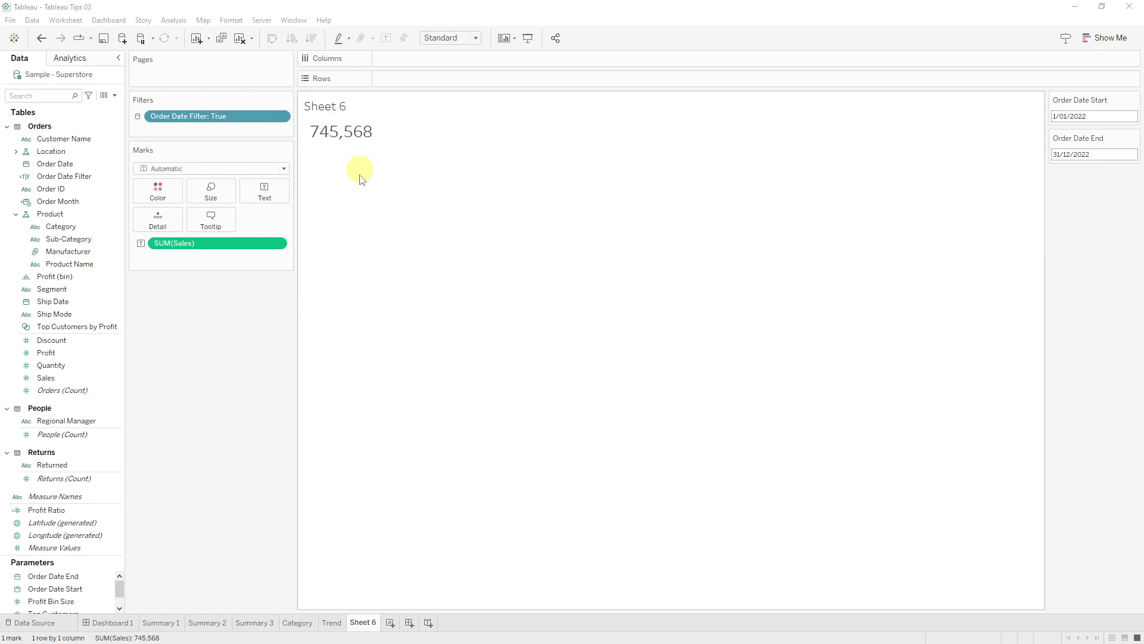
Create a calculated field named AllData that returns a constant text string.
mouse_move(338, 126)
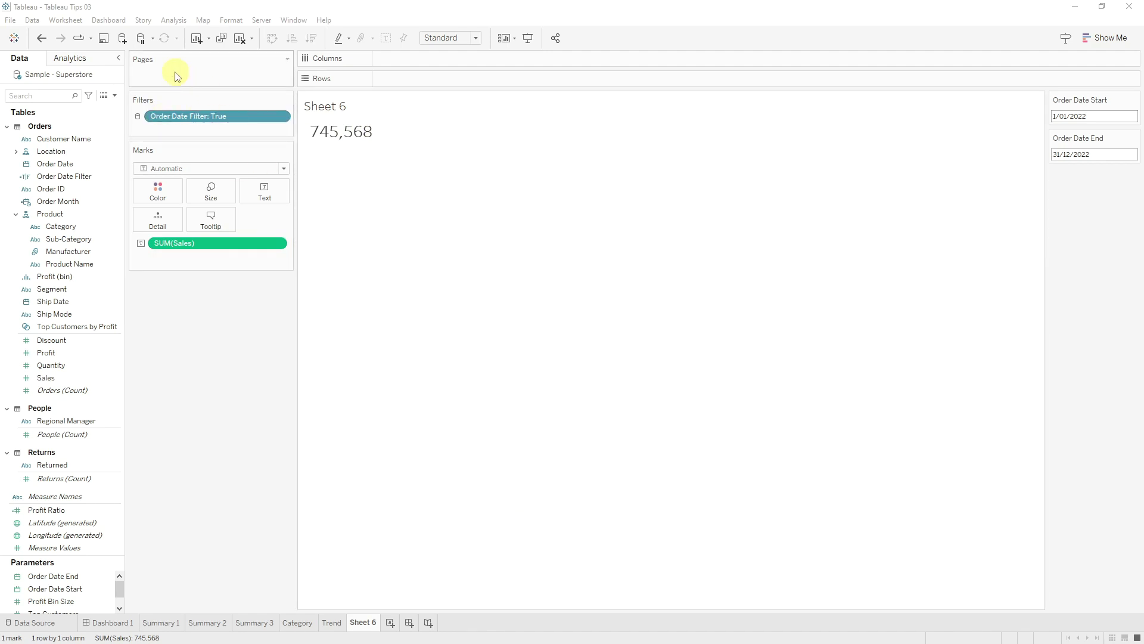
click(116, 98)
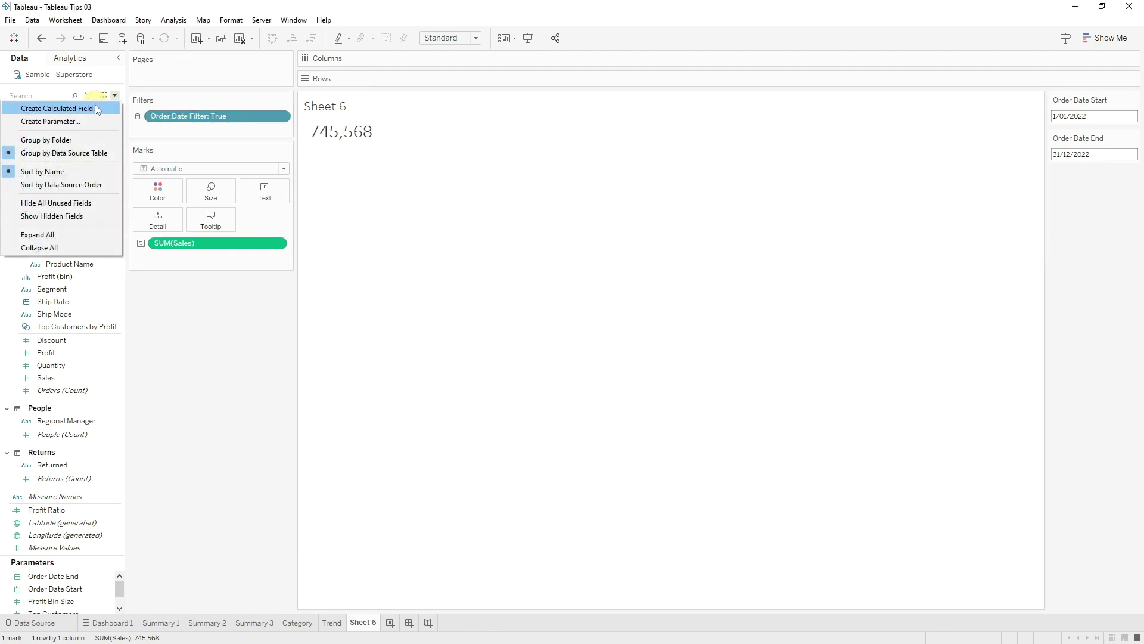
click(95, 105)
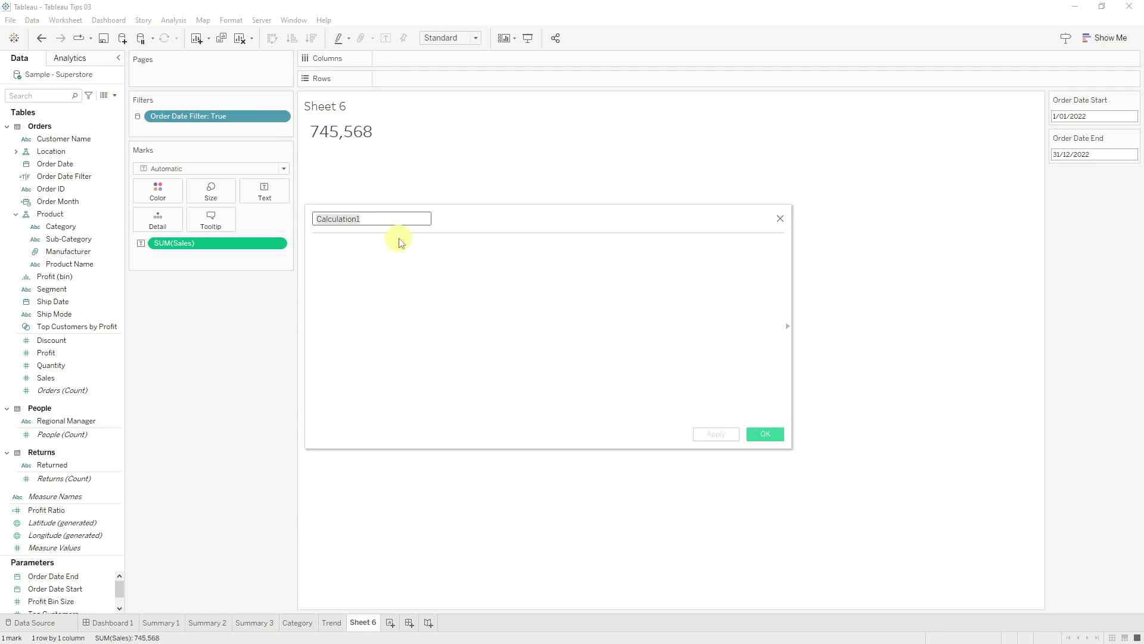
text(AllData)
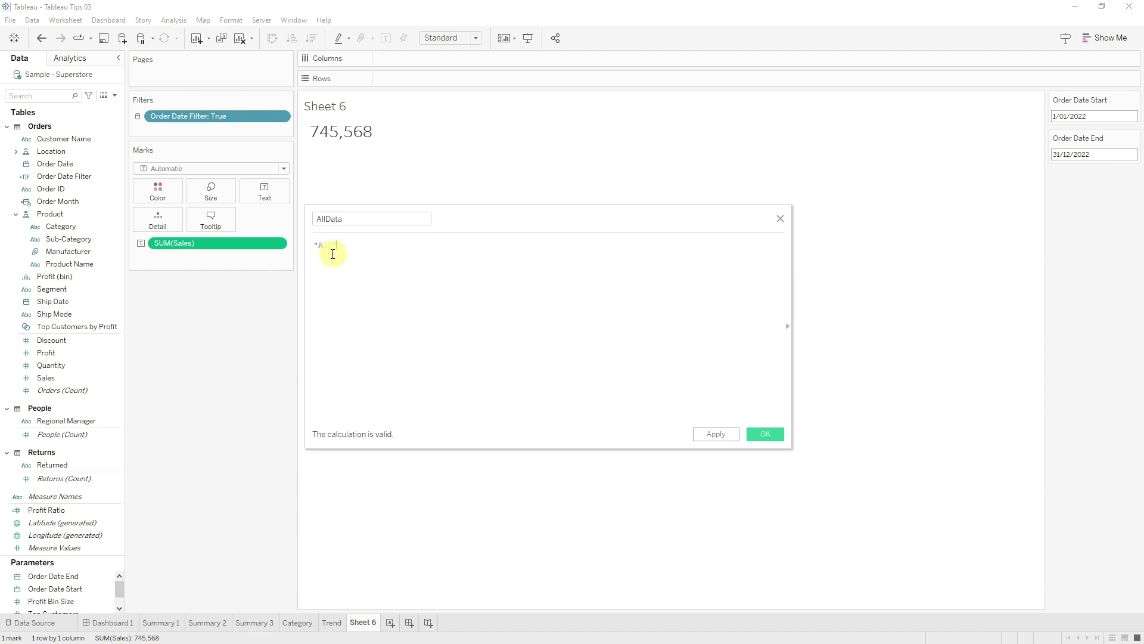
click(762, 435)
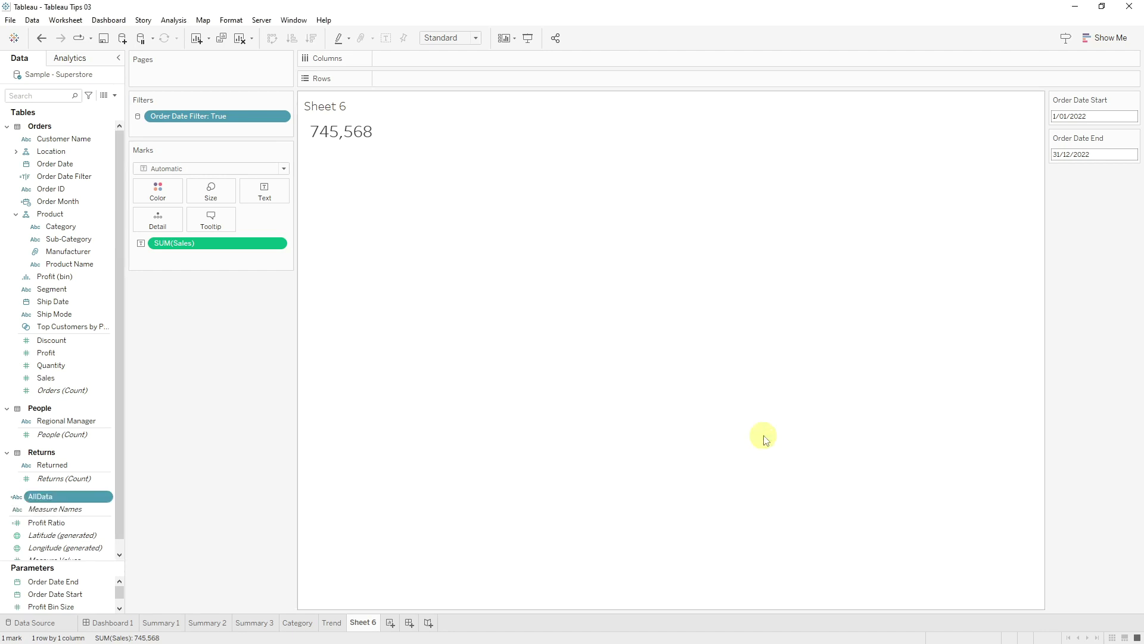
Create a calculated field named Sales LOD with the formula { FIXED [AllData] : SUM([Sales]) }.
click(115, 95)
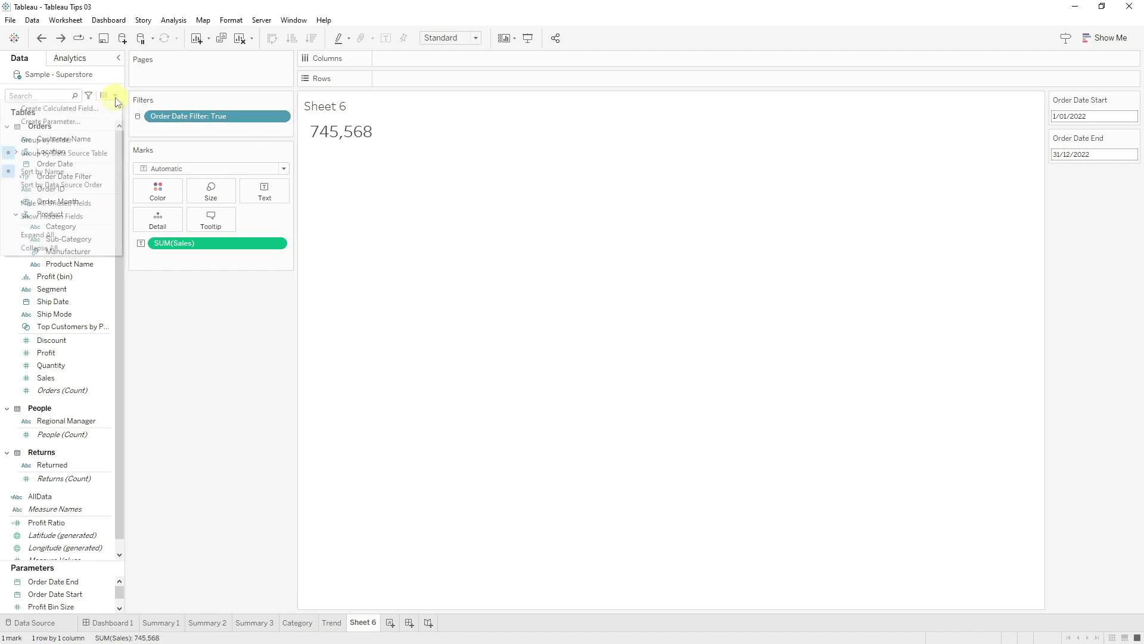
click(60, 107)
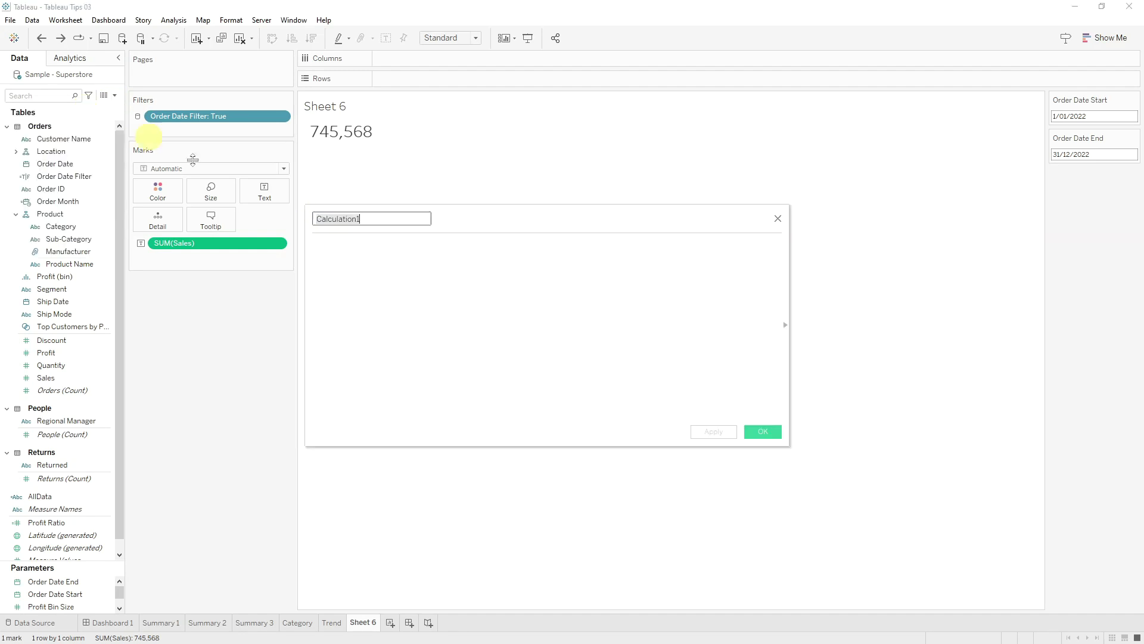
click(452, 285)
text(FIX)
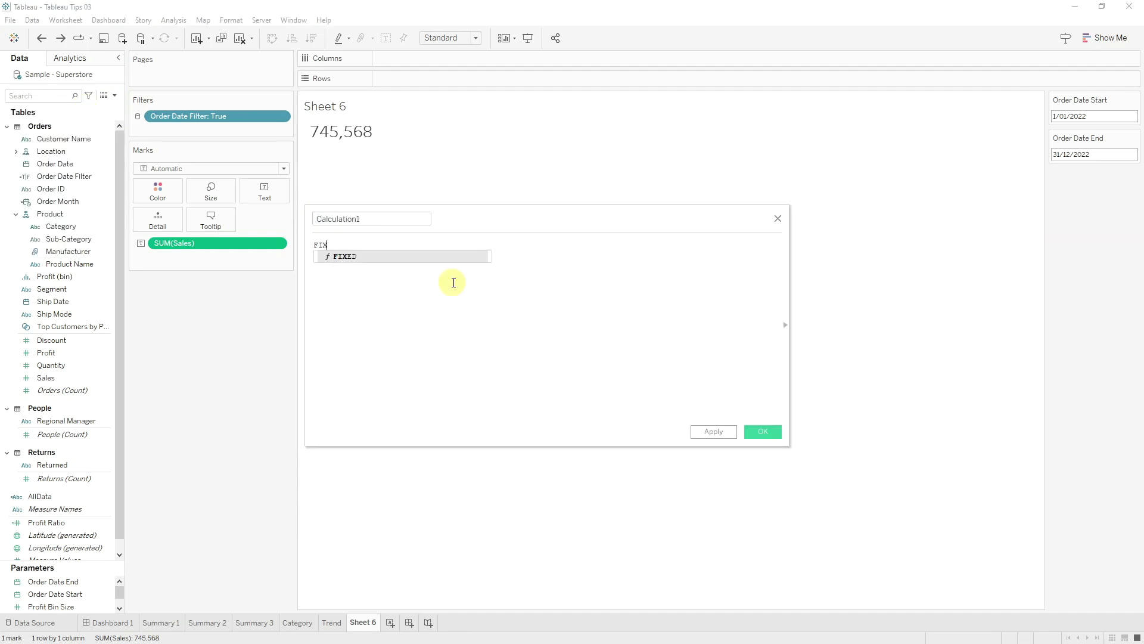
text(E)
key(Return)
text(al)
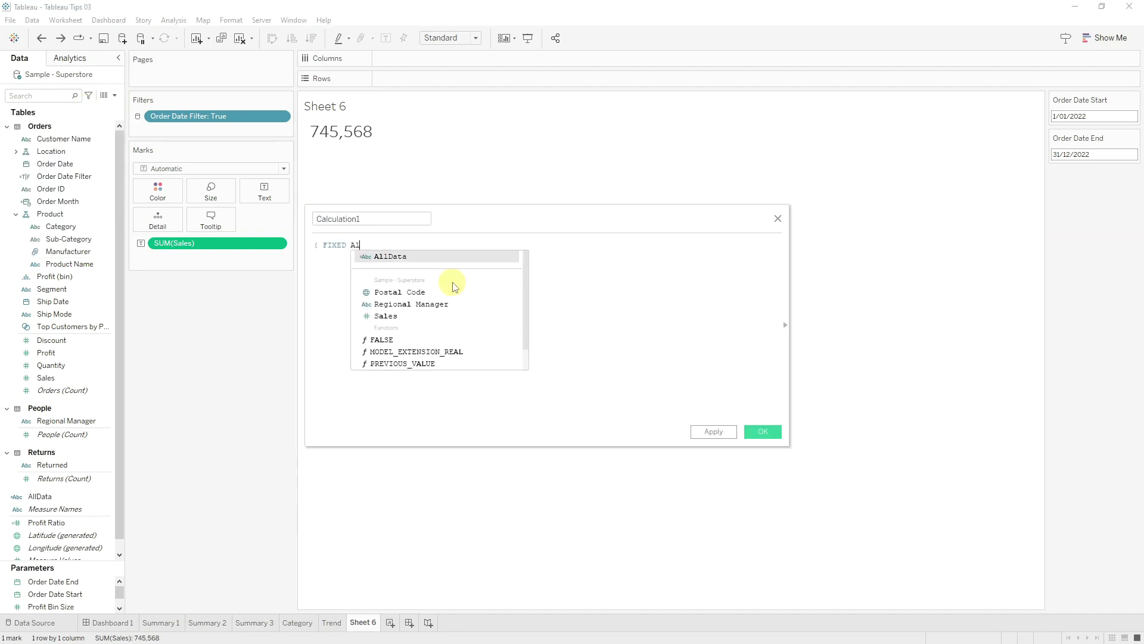
key(Return)
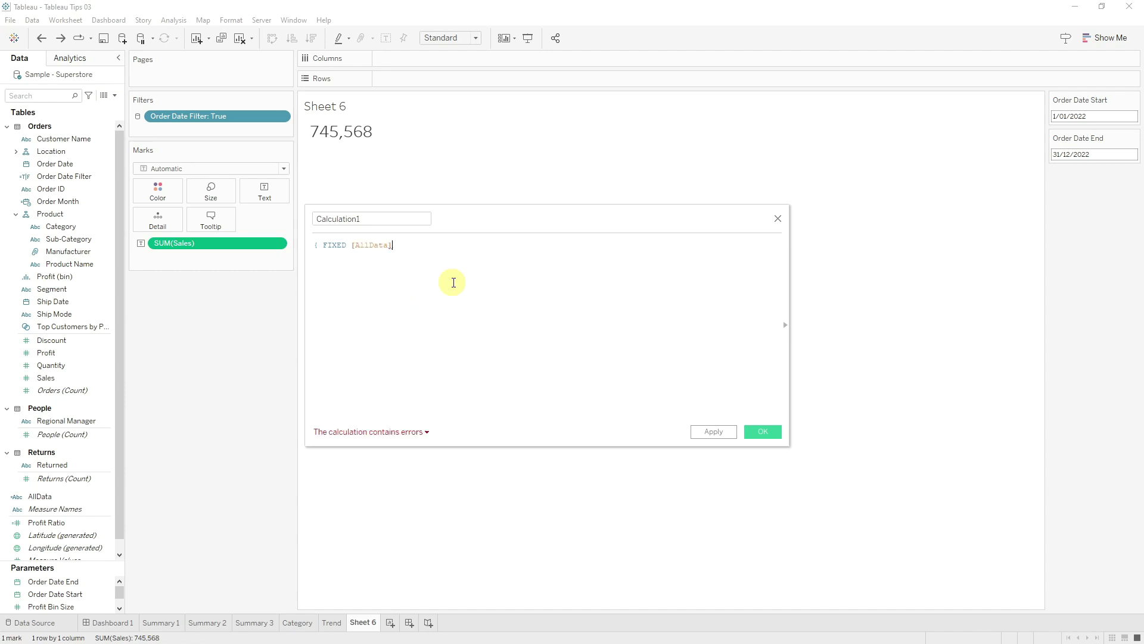
text(: Sum)
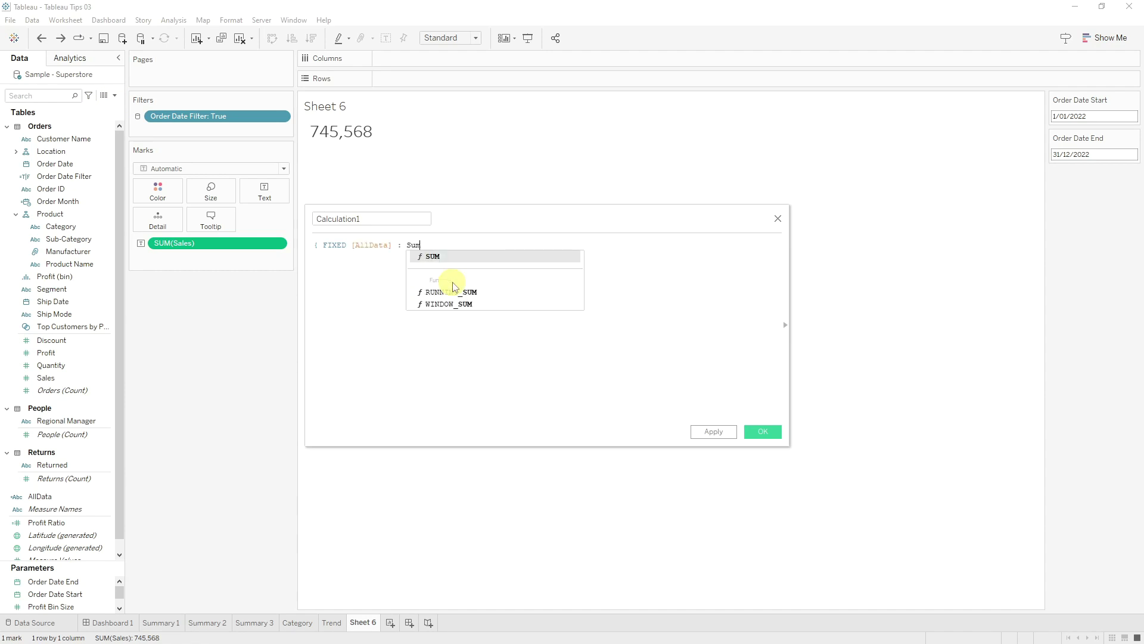
key(Return)
text(Sales)
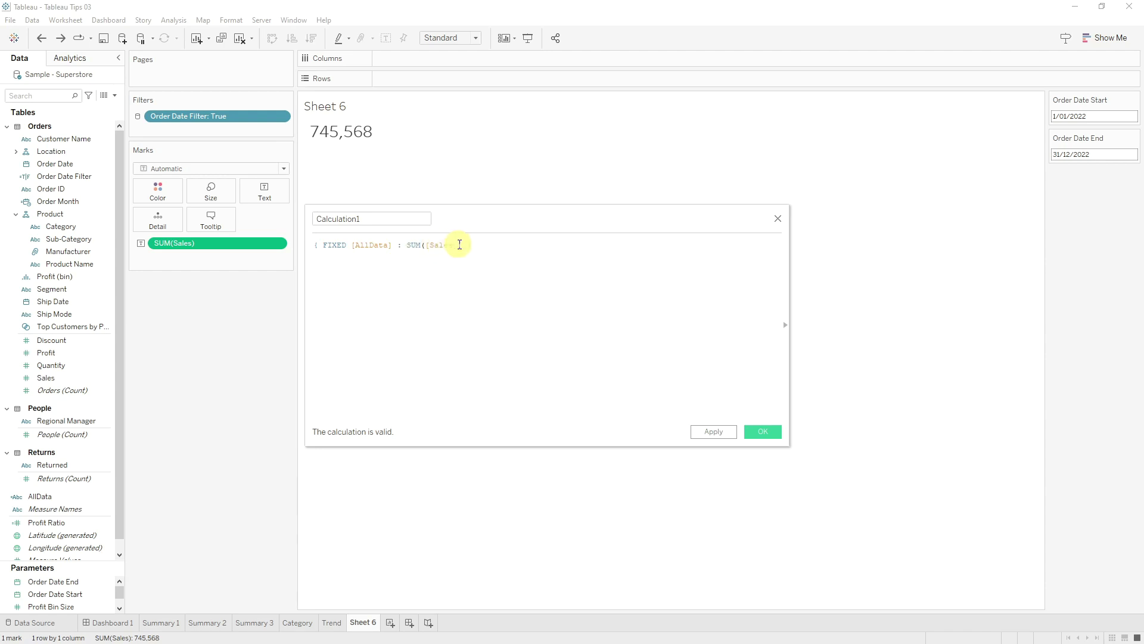
click(395, 219)
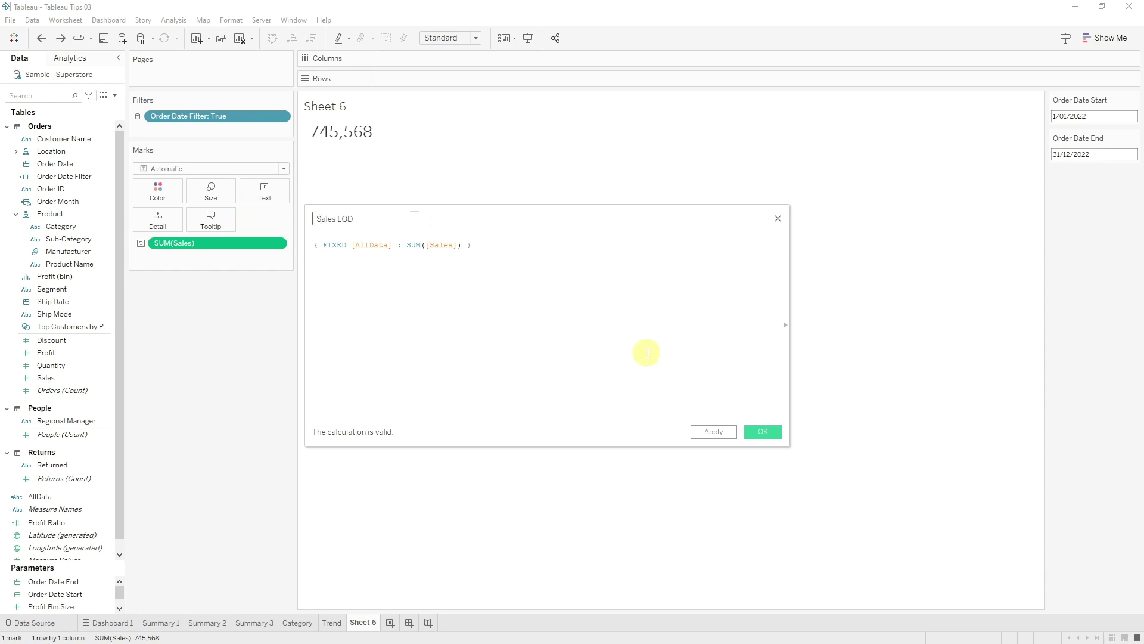
click(774, 433)
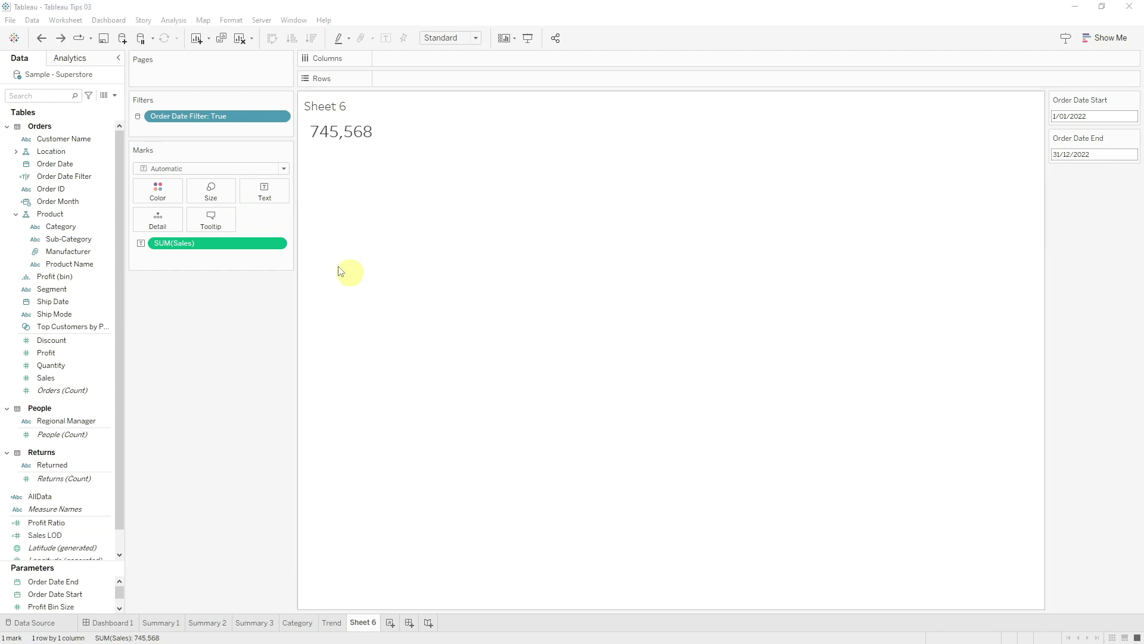
Add Sales LOD to the text label beneath Sales and compare the two values.
drag(58, 538, 270, 195)
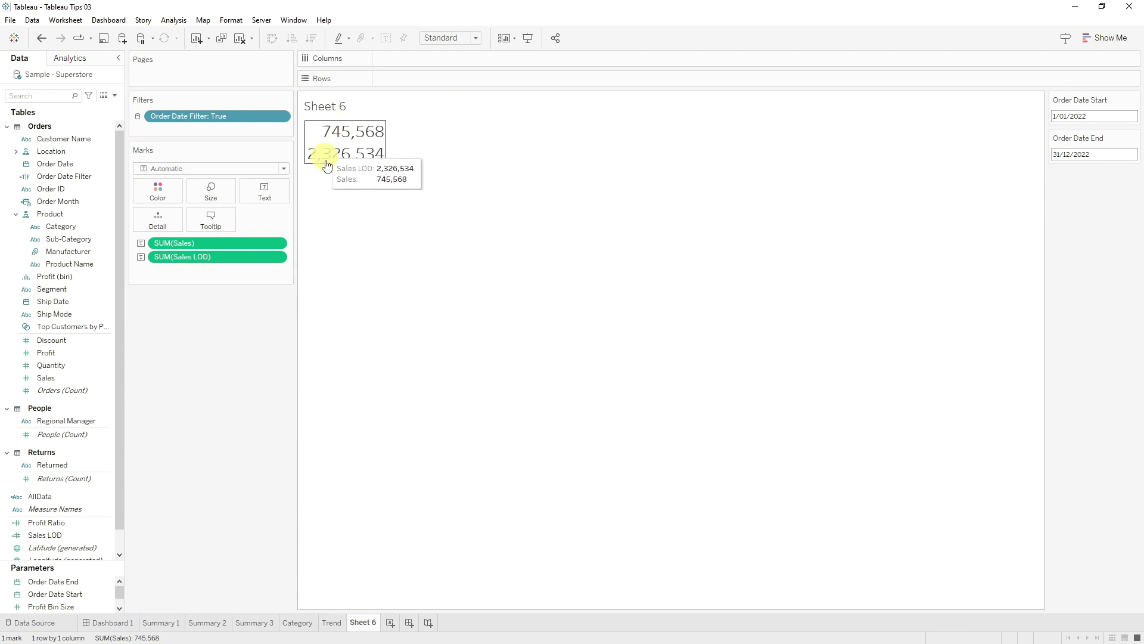
mouse_move(323, 137)
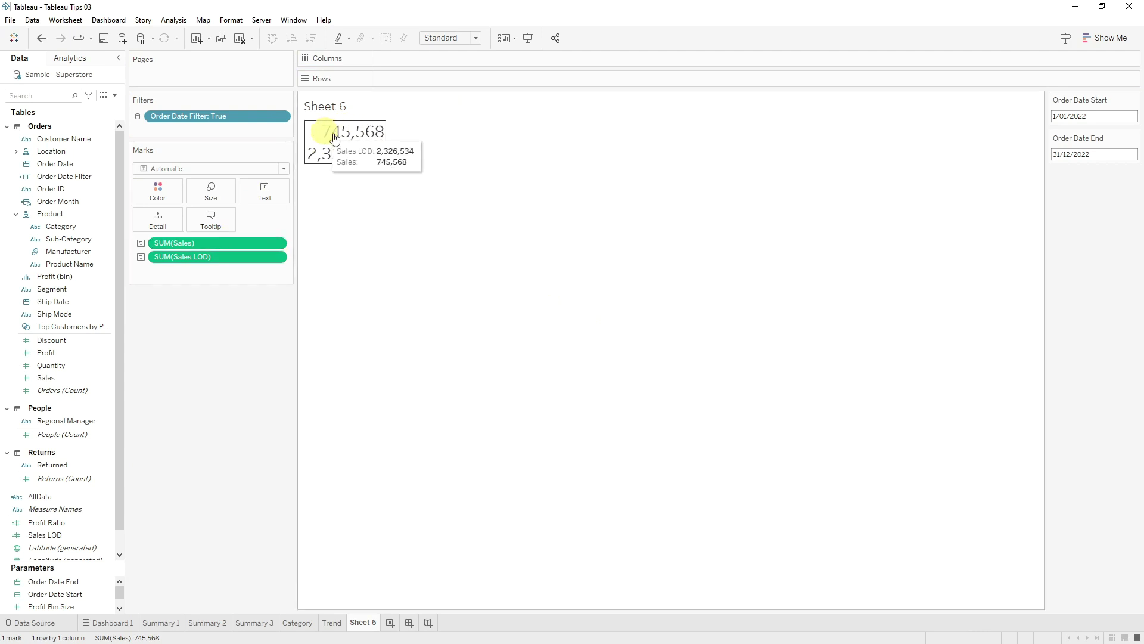
mouse_move(221, 117)
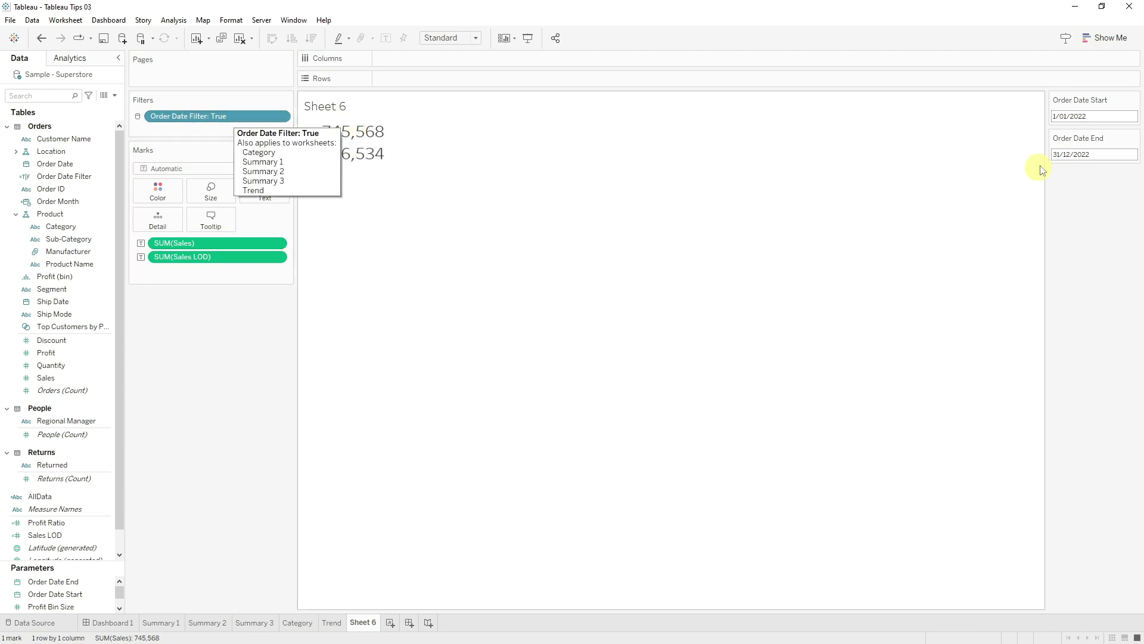
mouse_move(364, 154)
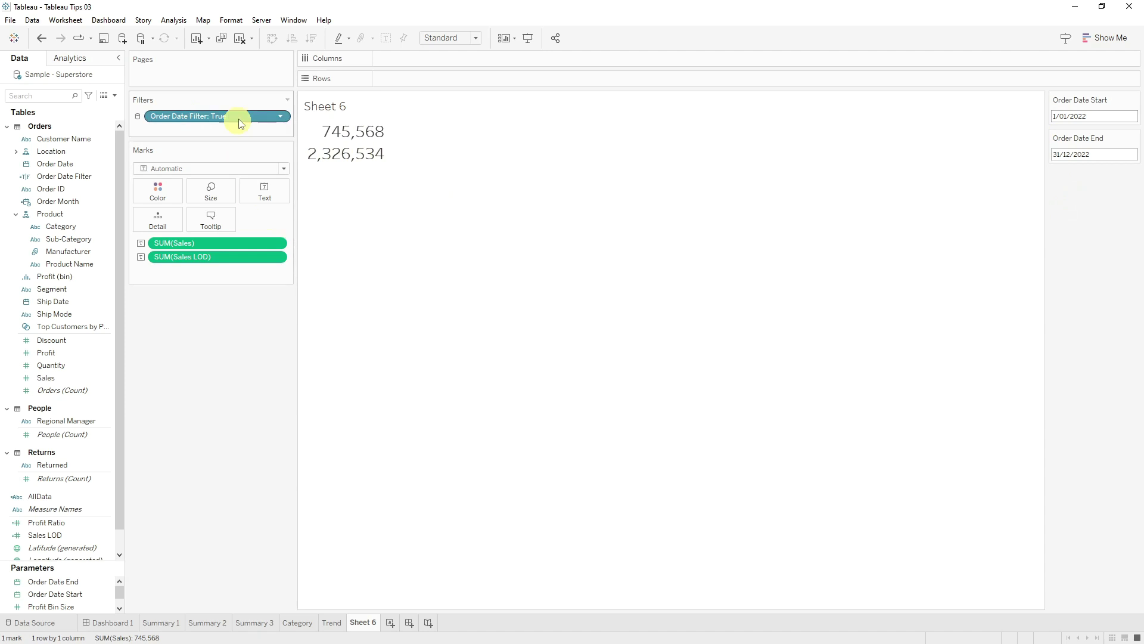
Open the Sales LOD calculation for editing and split its braces, FIXED clause and SUM expression onto separate lines.
click(45, 534)
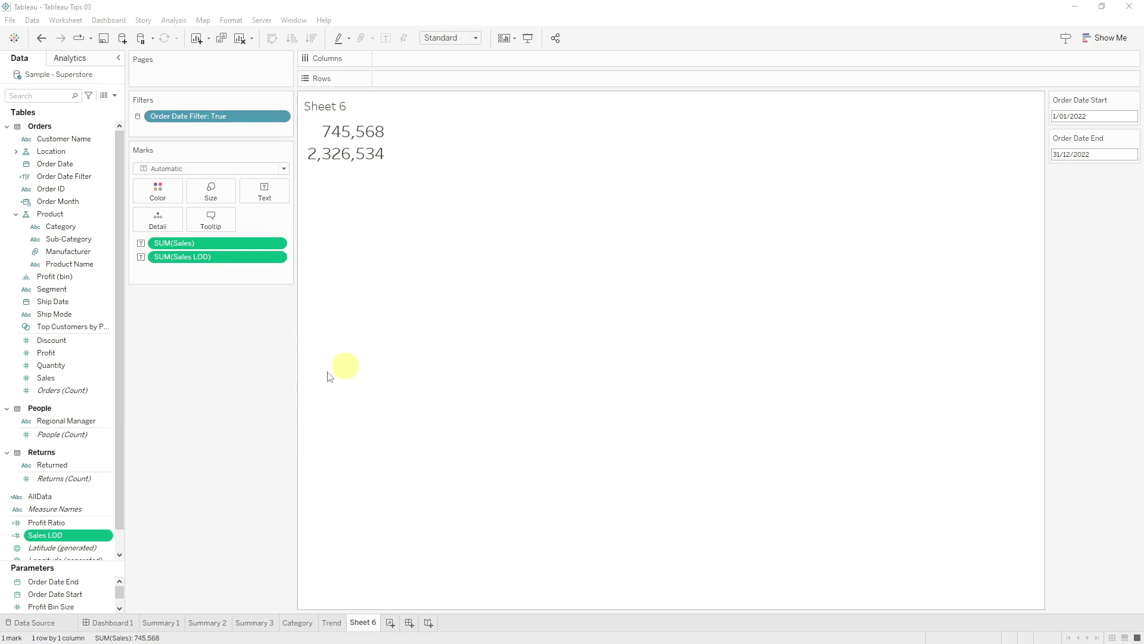
right_click(62, 535)
click(135, 324)
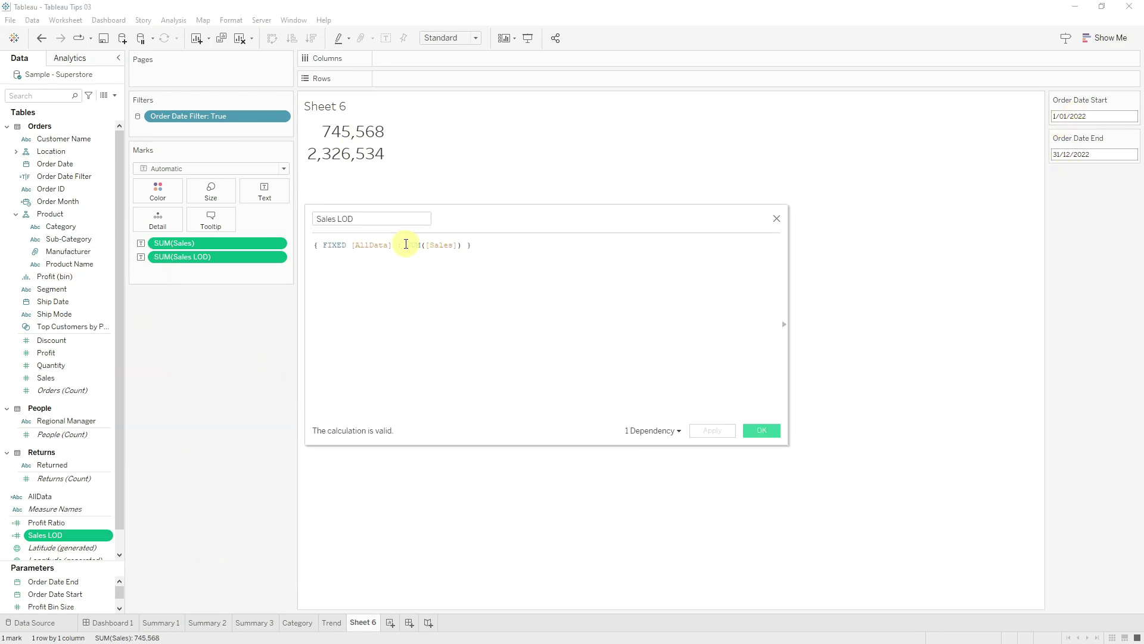
click(324, 247)
key(Return)
key(Tab)
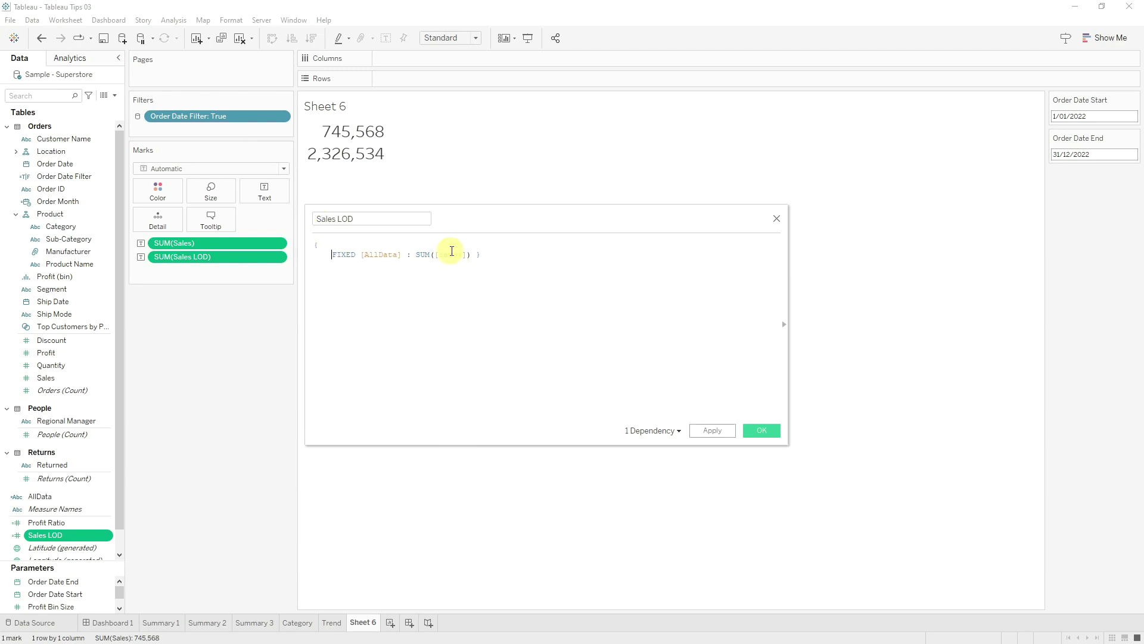
click(476, 255)
key(Return)
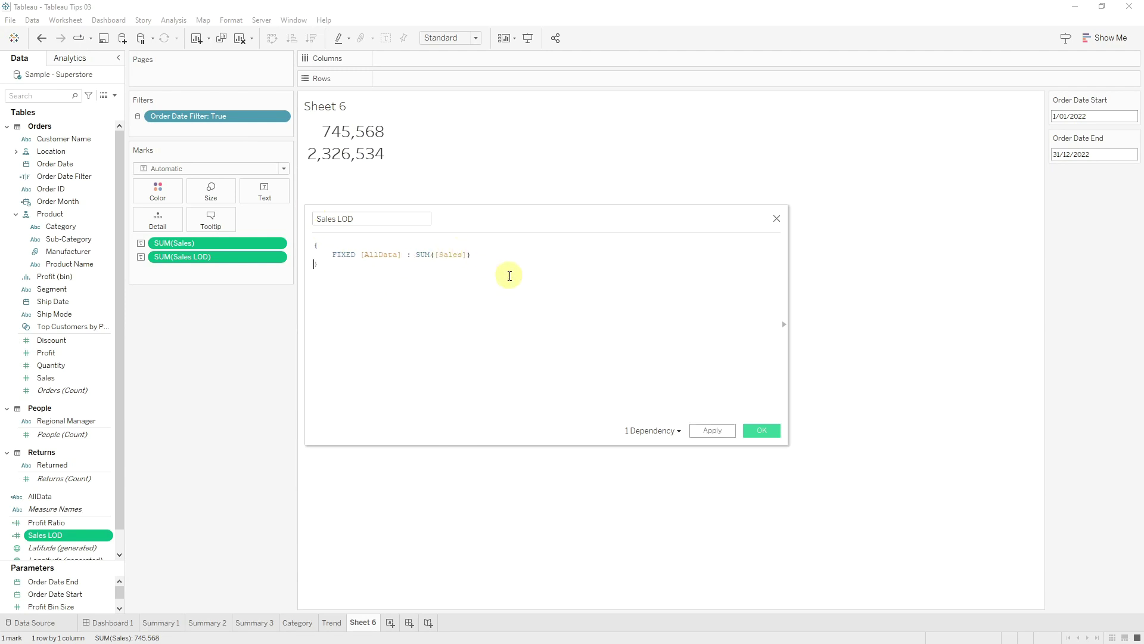
click(416, 254)
key(Return)
key(Tab)
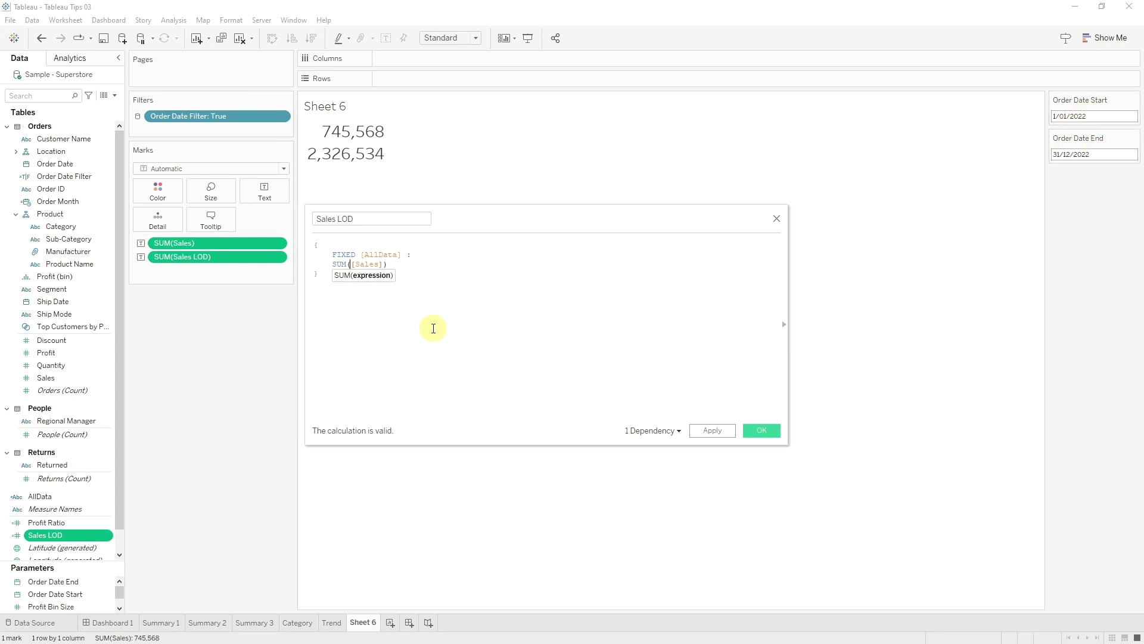
Insert the condition IF [Order Date] >= [Order Date Start] before [Sales] inside the SUM expression.
text(IF Order)
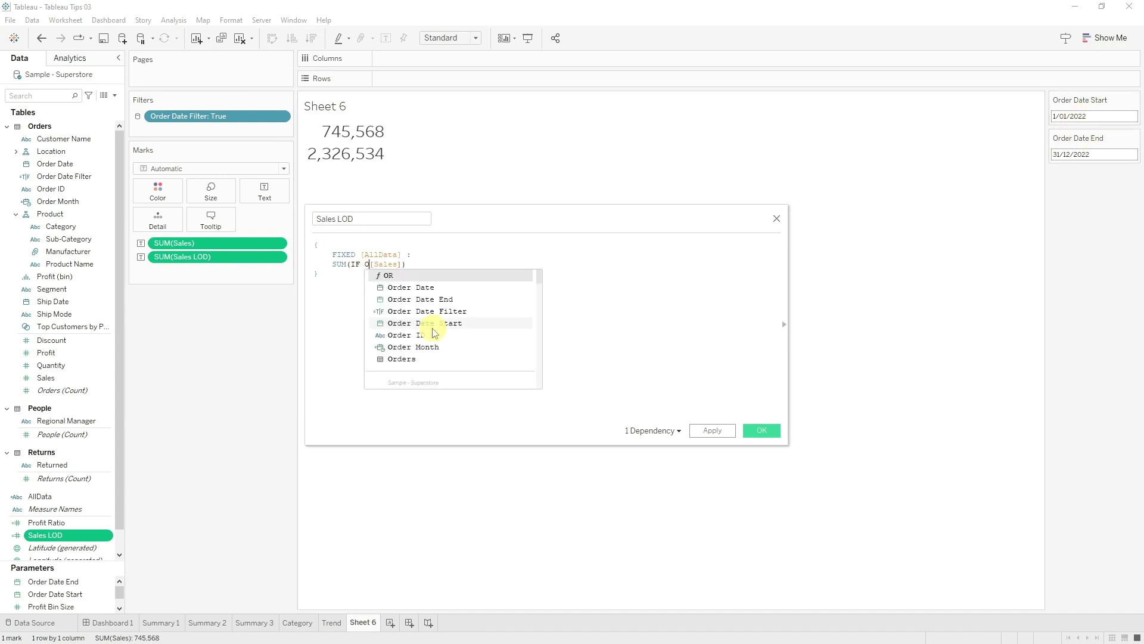
key(Return)
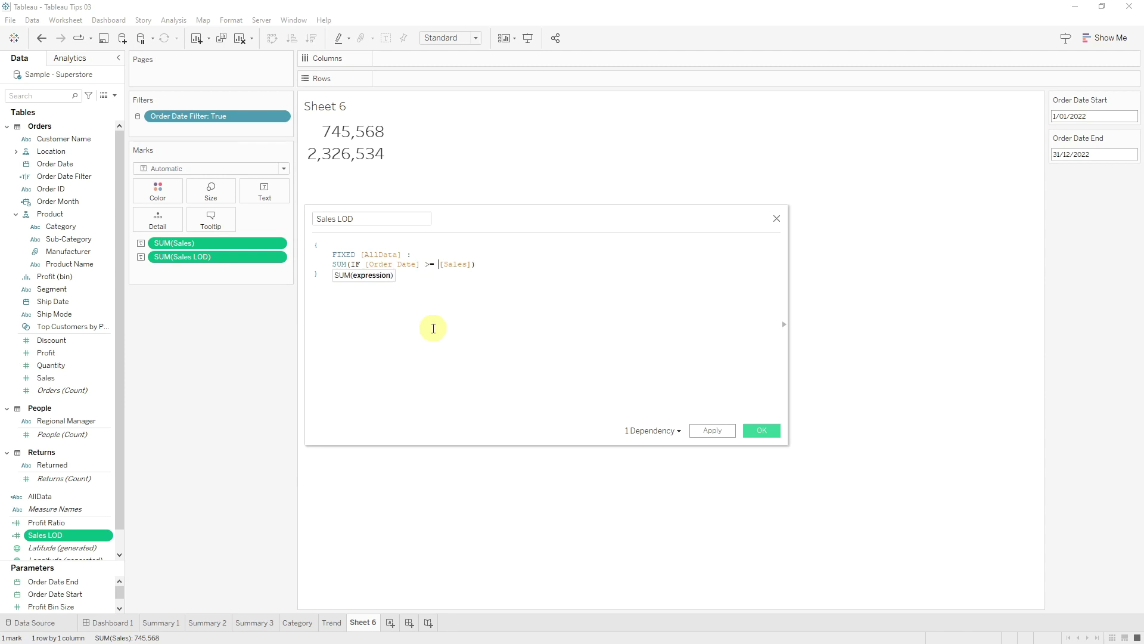
text(Ord)
key(Down)
key(Down)
key(Down)
key(Return)
Extend the IF condition before [Sales] with AND [Order Date] <= [Order Date End] THEN.
text(AND [Ord)
key(Return)
text(<= [Order D)
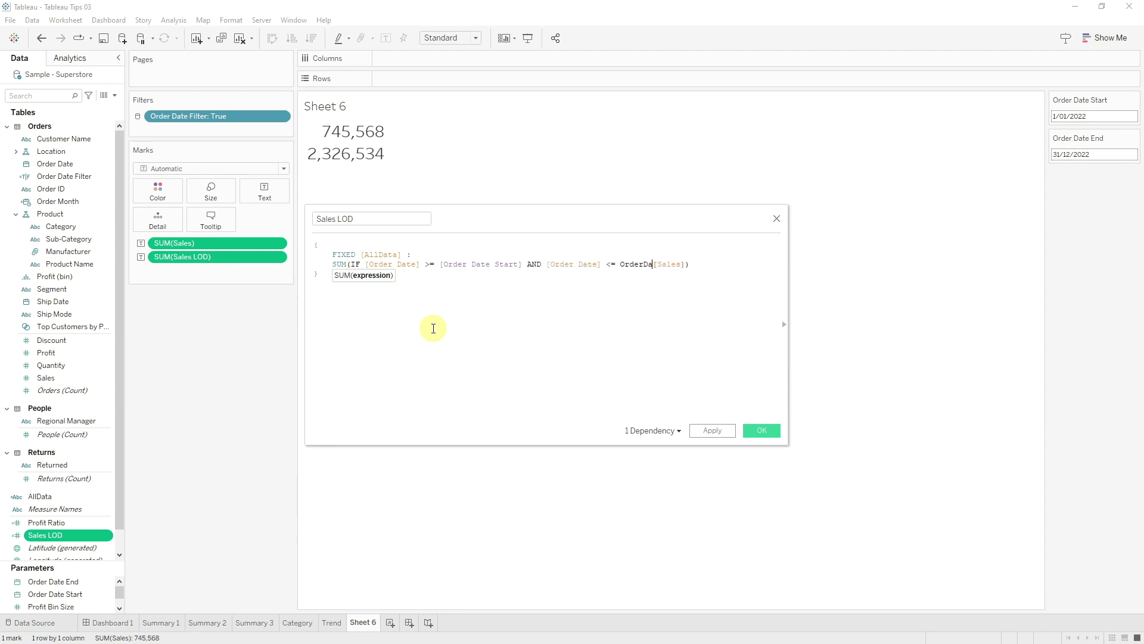
text(ate E)
key(Return)
text(THEN)
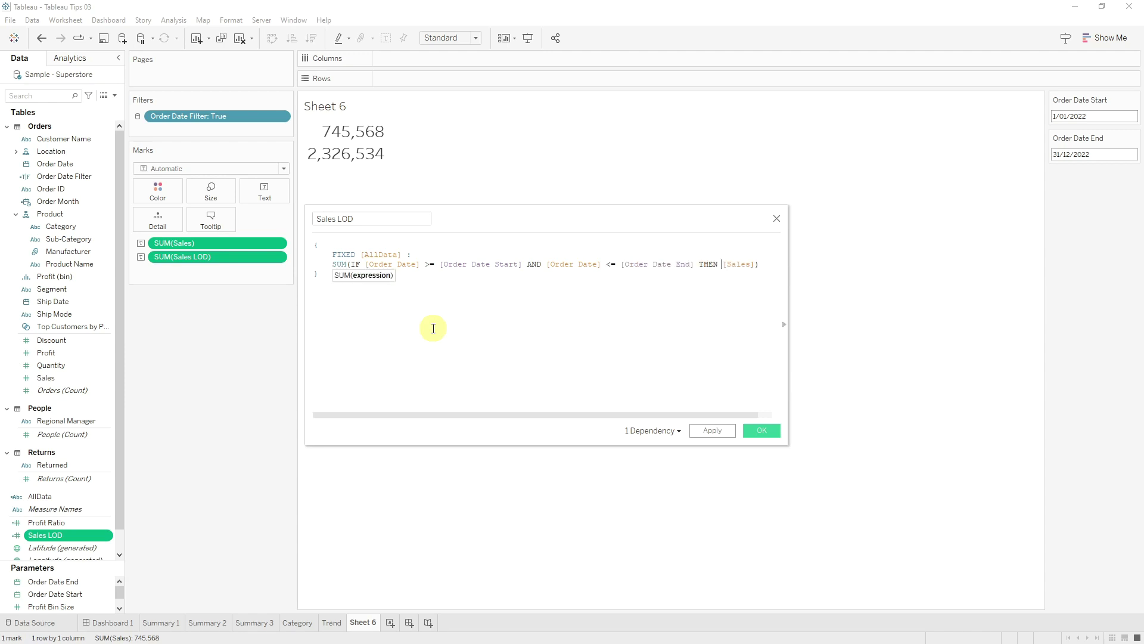
Close the IF expression with END after [Sales], save the Sales LOD calculation, and compare its value with Sales.
key(Right)
key(Right)
key(Right)
key(Right)
key(Right)
key(Right)
key(Right)
text(END)
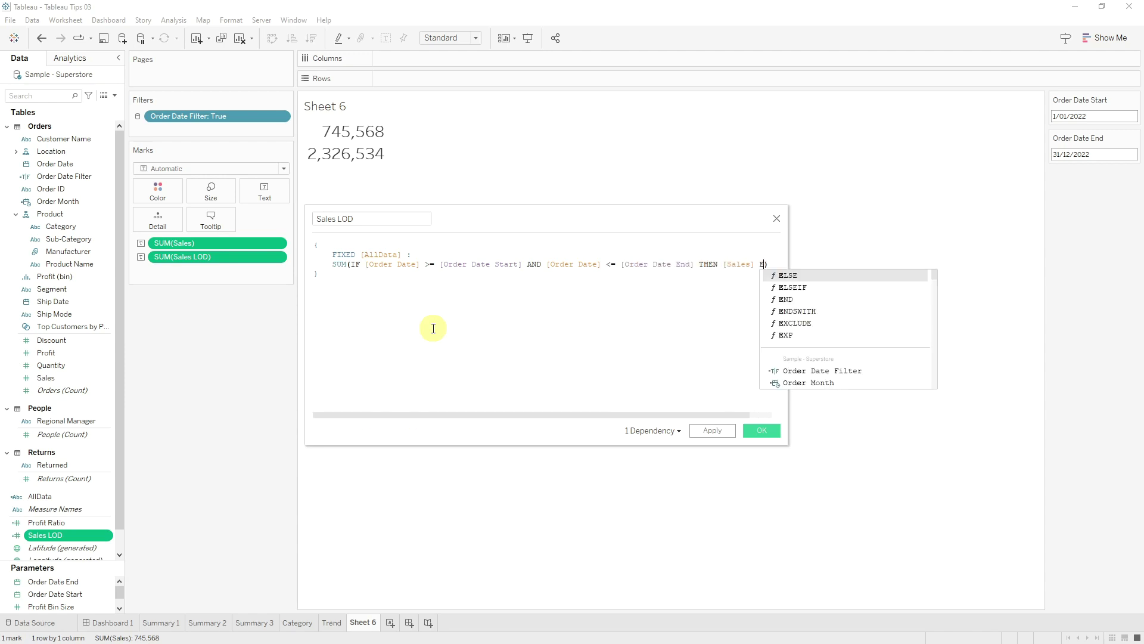
click(574, 265)
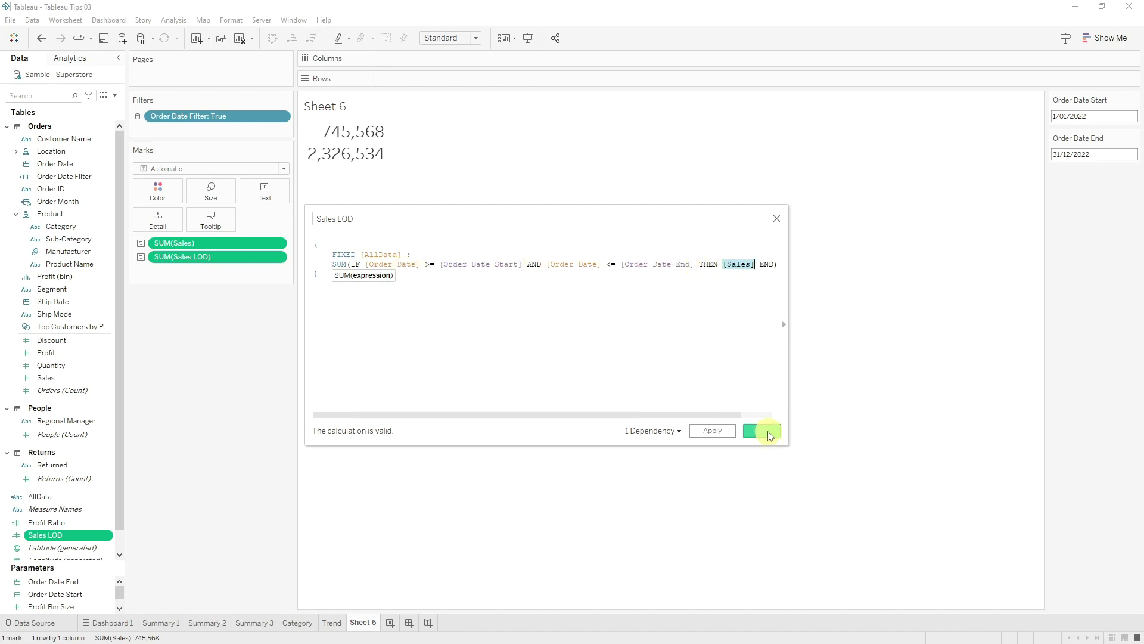
click(767, 432)
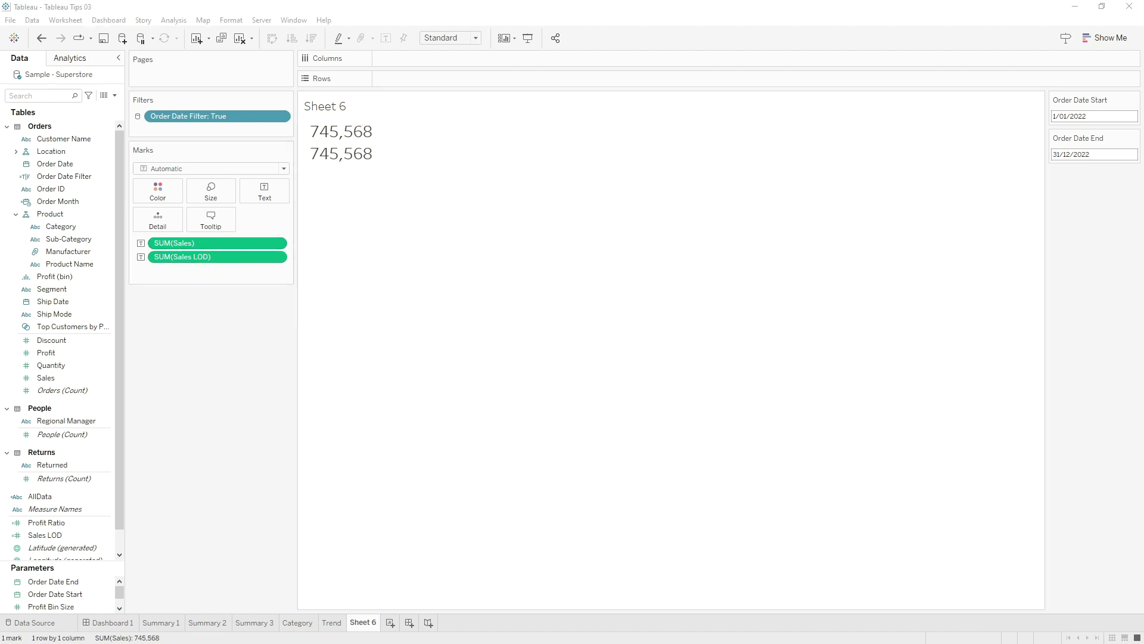
click(325, 156)
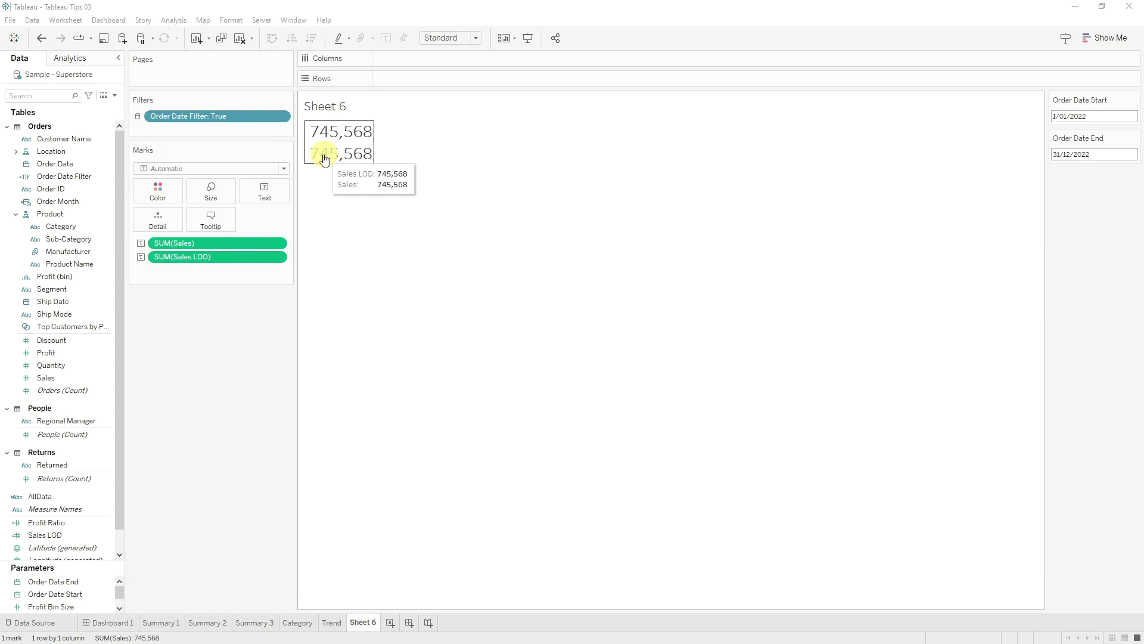
click(966, 187)
click(1102, 118)
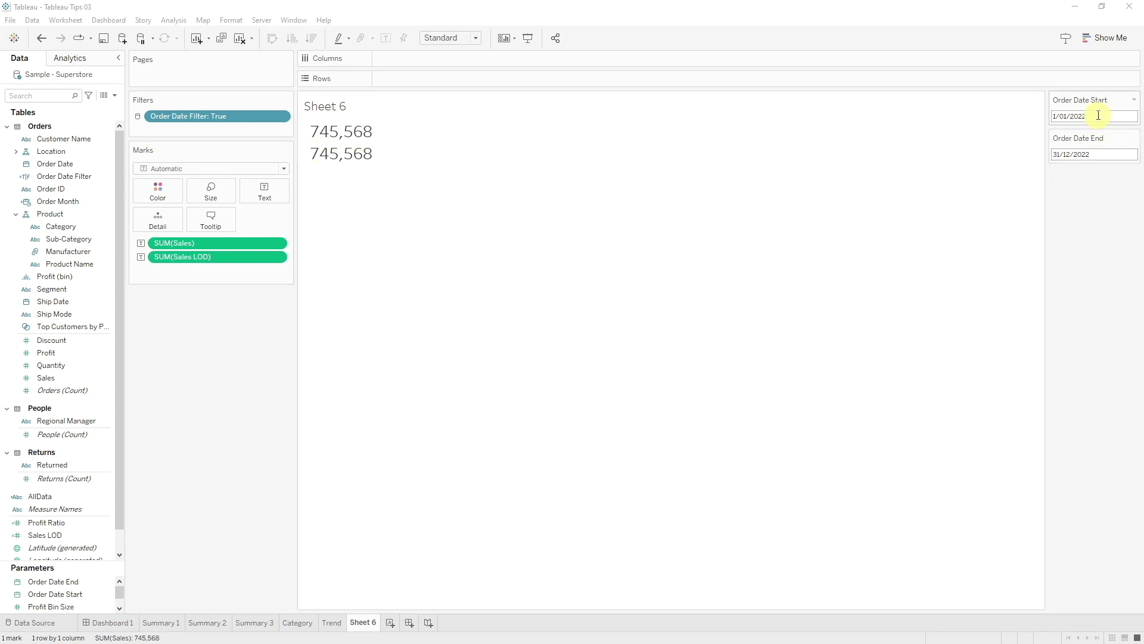
Reopen the Sales LOD calculation and split the SUM parentheses and the IF, AND and THEN clauses onto separate lines.
right_click(72, 536)
click(137, 316)
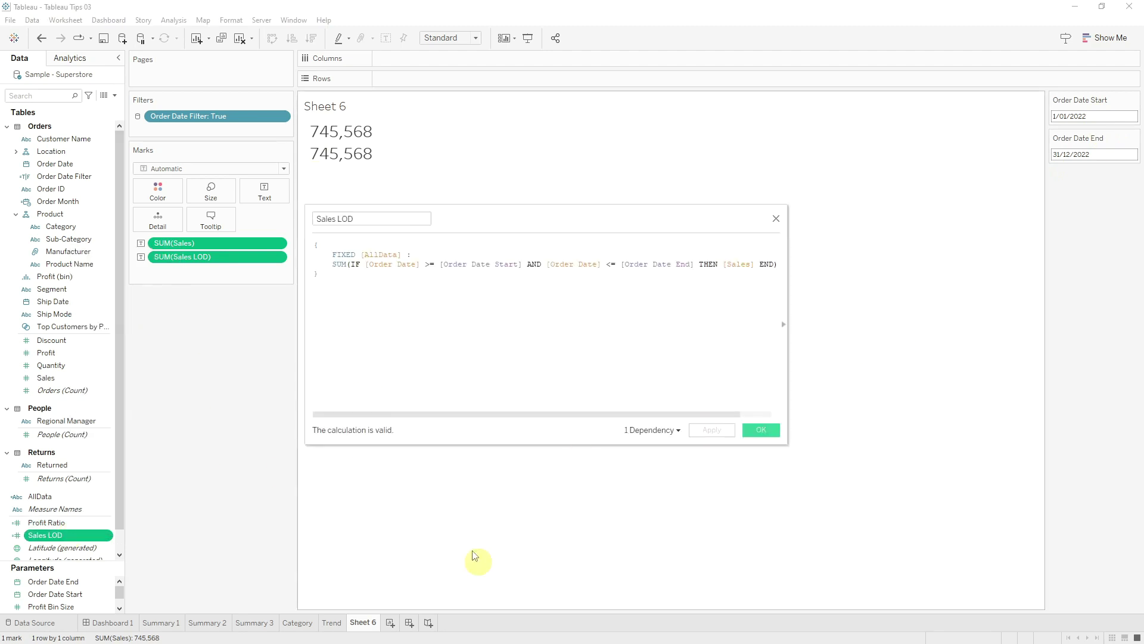
click(348, 265)
key(Return)
key(Return)
key(Tab)
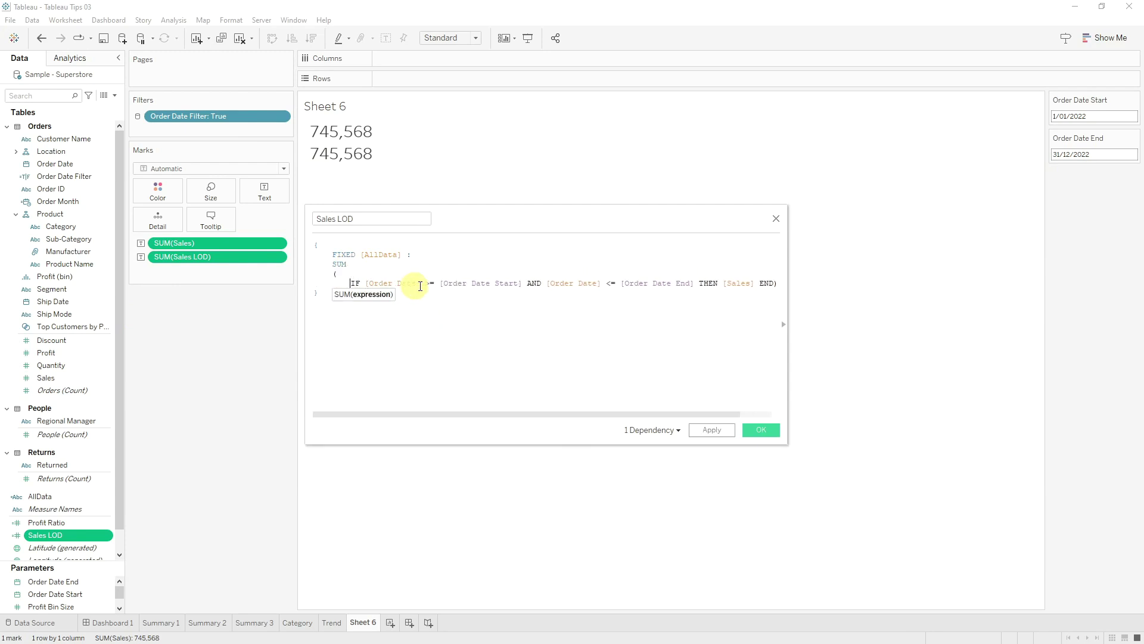
key(Return)
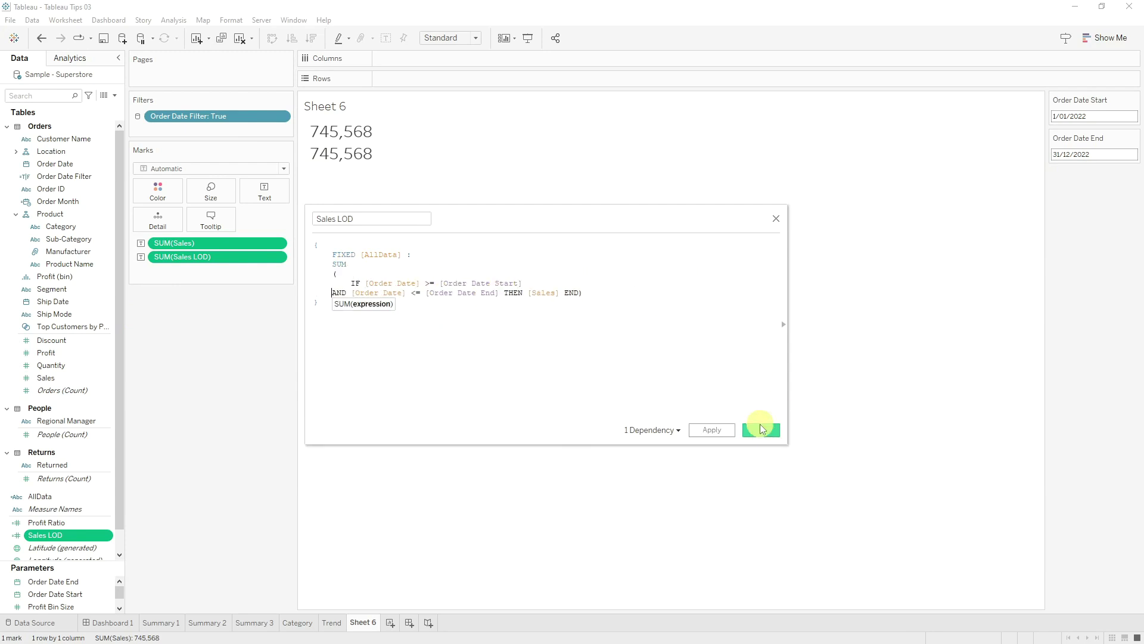
click(523, 292)
key(Return)
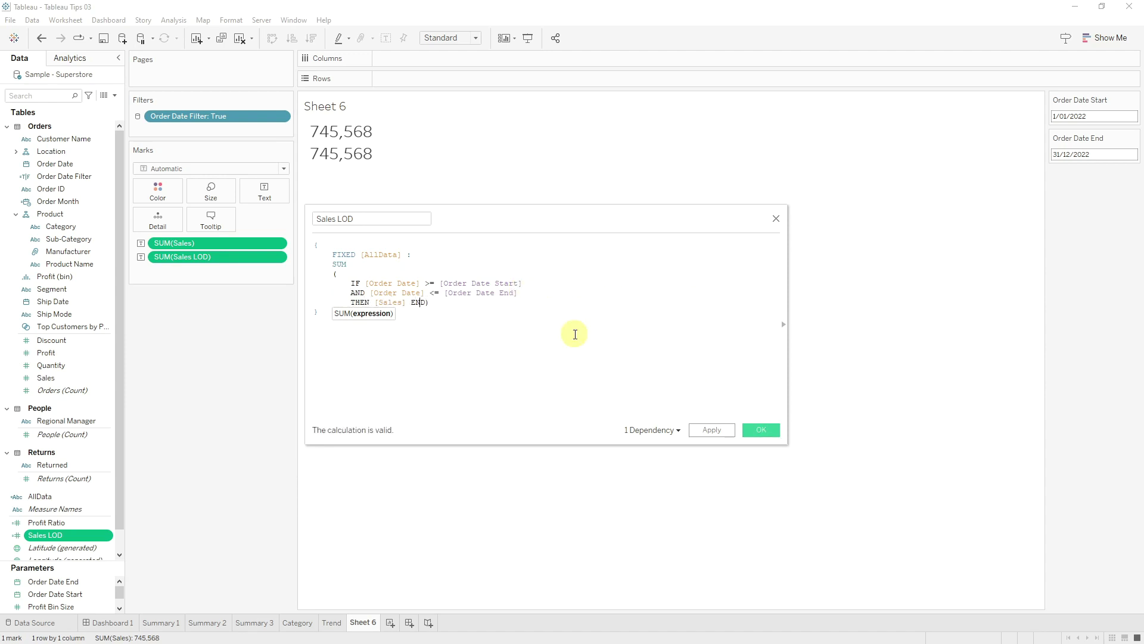
key(Right)
key(Right)
key(Right)
key(Return)
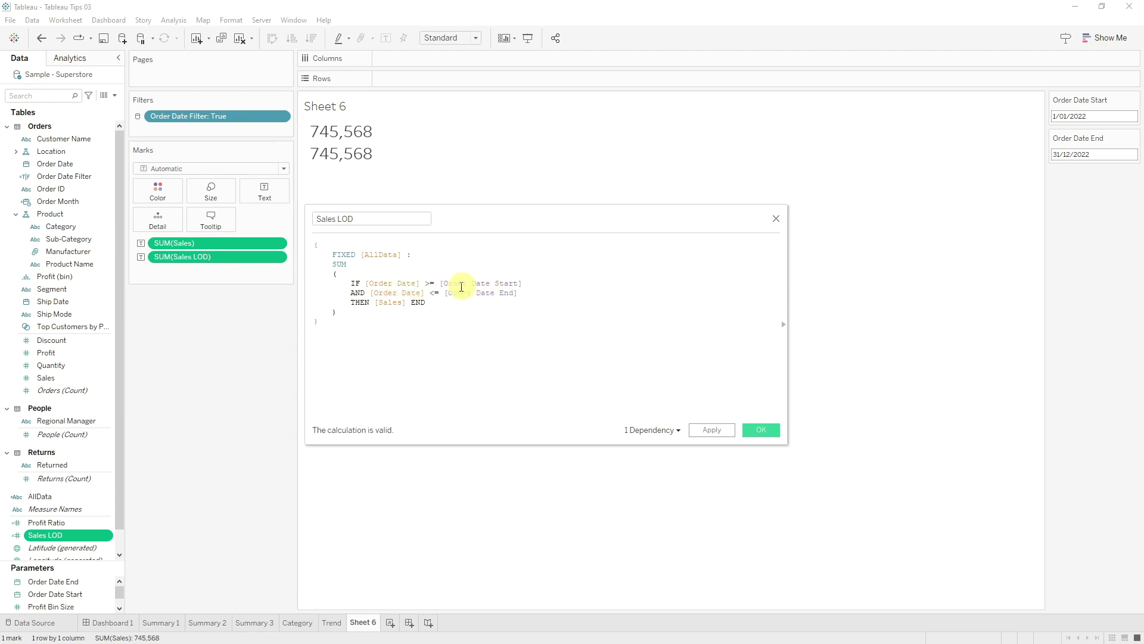
Wrap [Order Date Start] in DATEADD("year", -1, [Order Date Start]) in the Sales LOD condition.
click(439, 283)
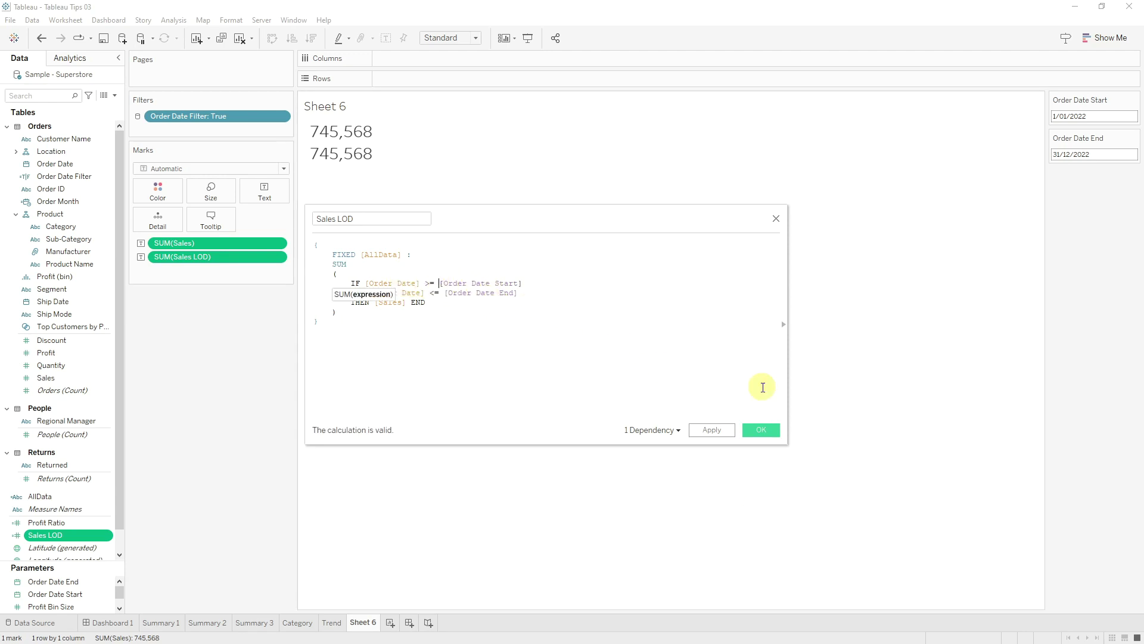
text(DATEADD("year", -1, )
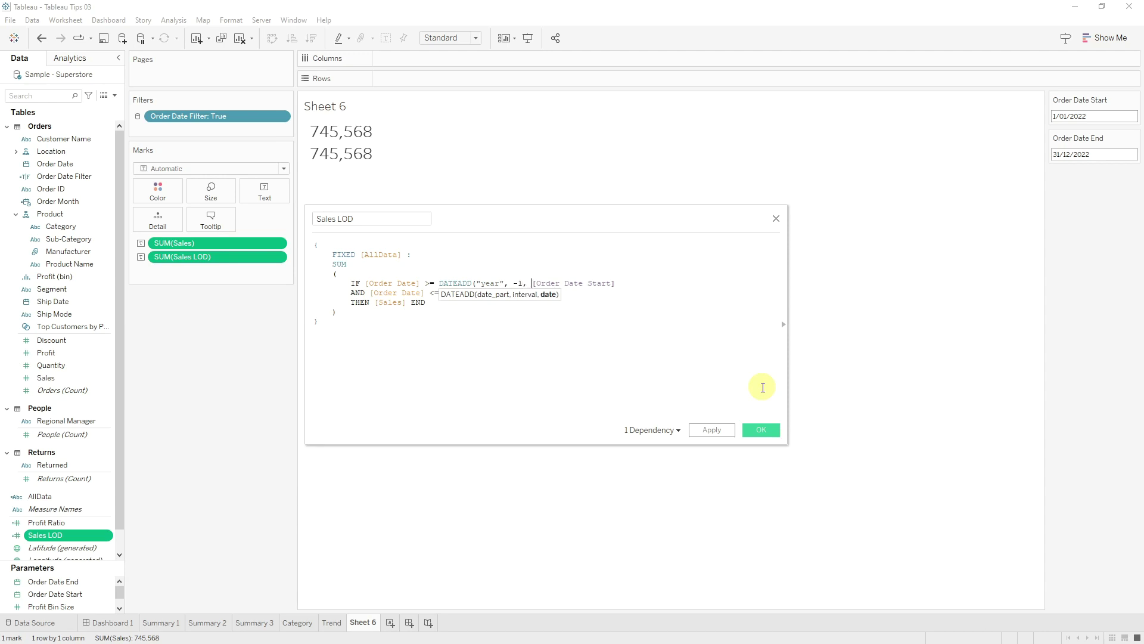
text())
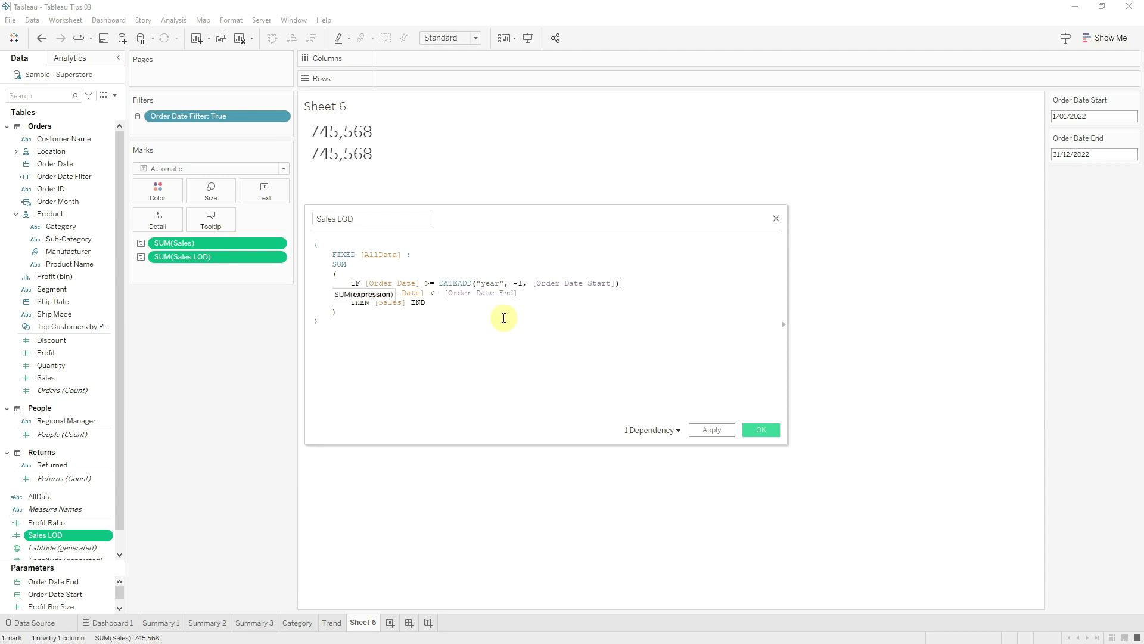
Wrap [Order Date End] in DATEADD("year", -1, [Order Date End]) by reusing the copied function text, and save the calculation.
drag(439, 283, 531, 282)
key(ctrl+c)
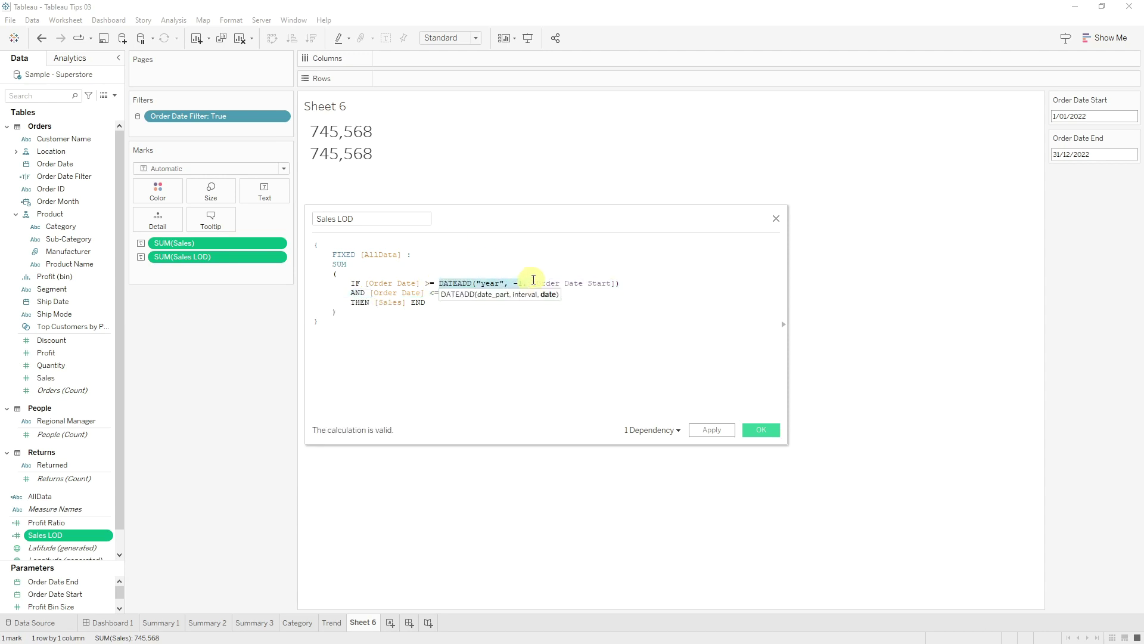
click(452, 304)
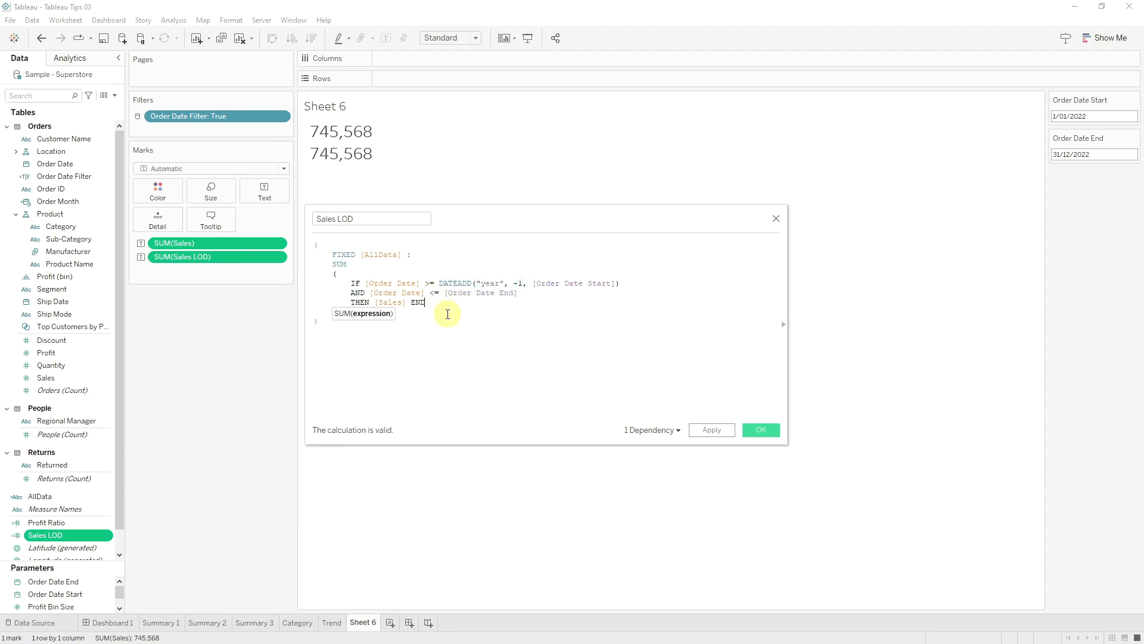
click(446, 293)
key(ctrl+v)
click(615, 293)
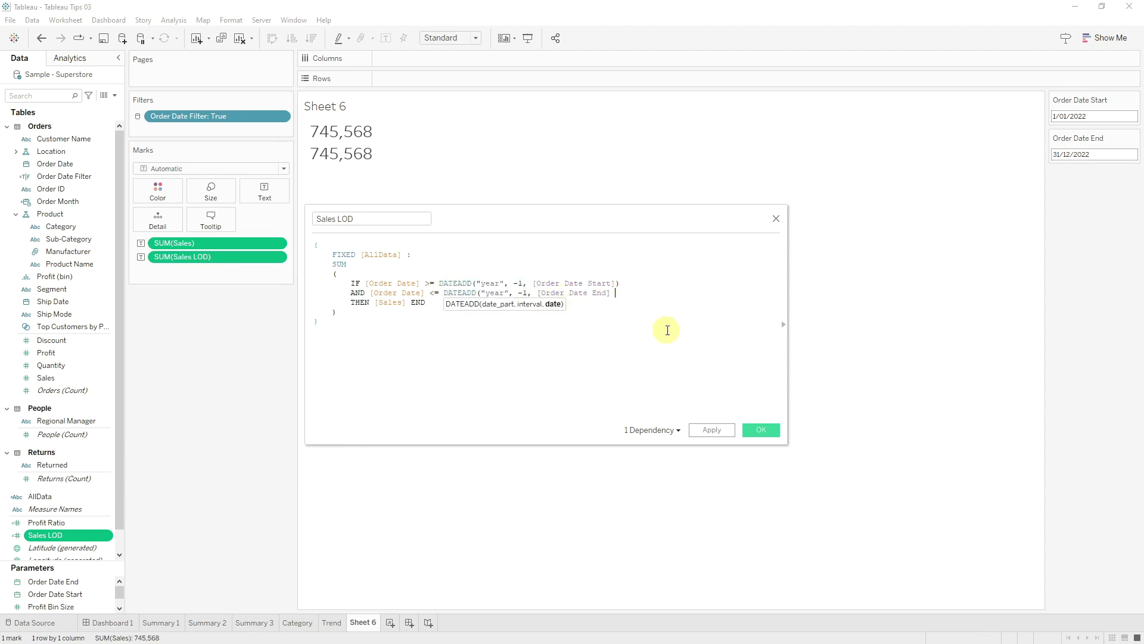
text())
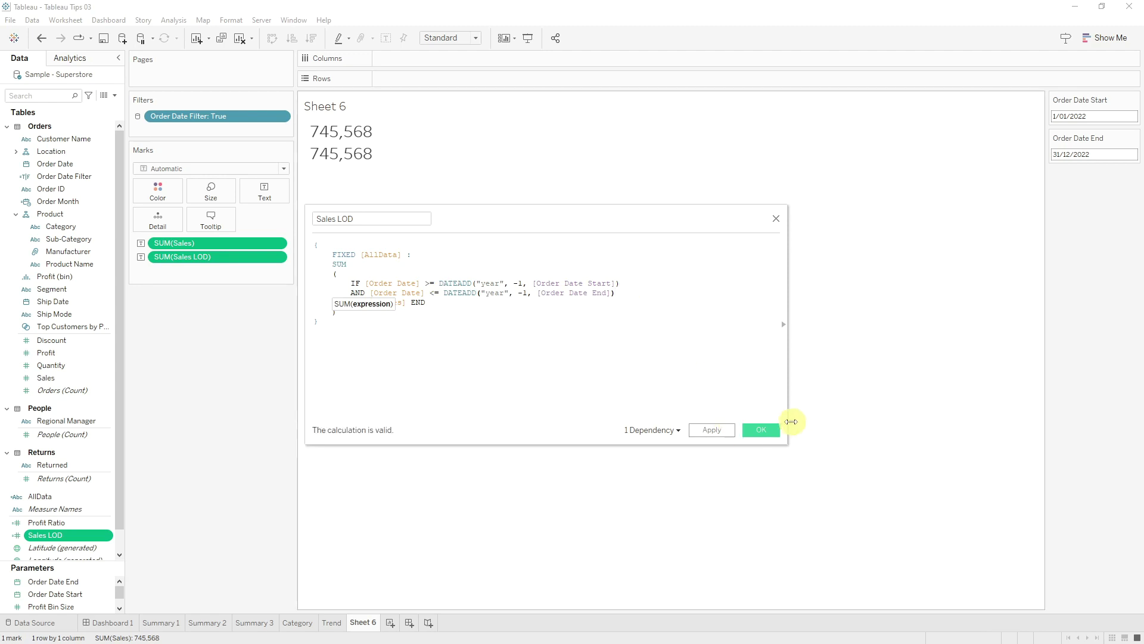
click(761, 429)
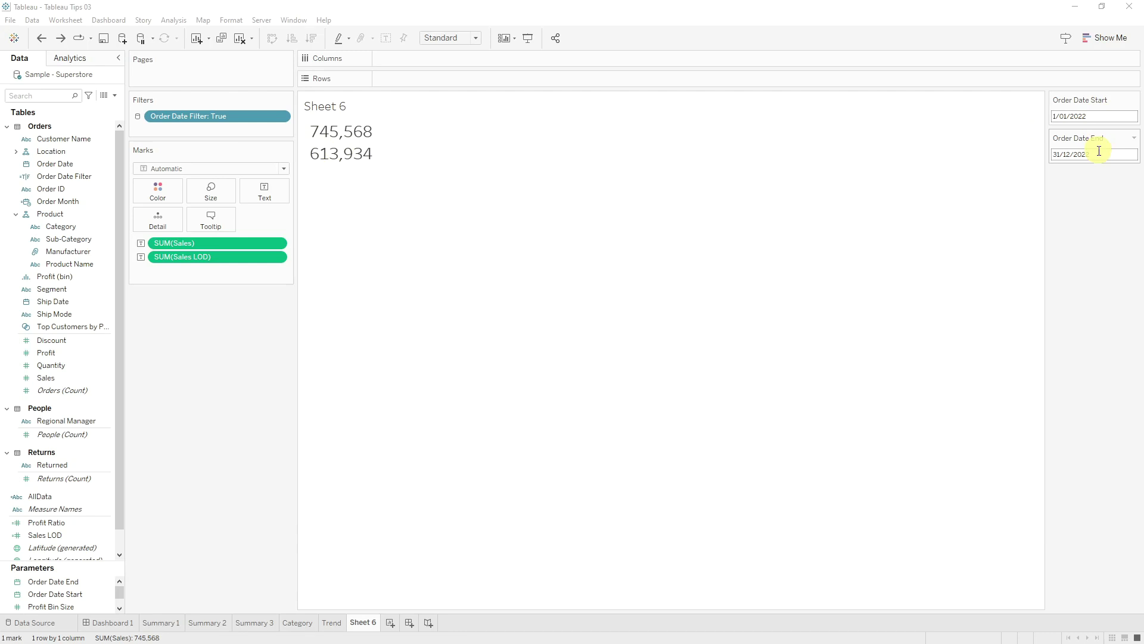
Set the Order Date Start parameter to 1/01/2021 and Order Date End to 31/12/2021.
click(1098, 116)
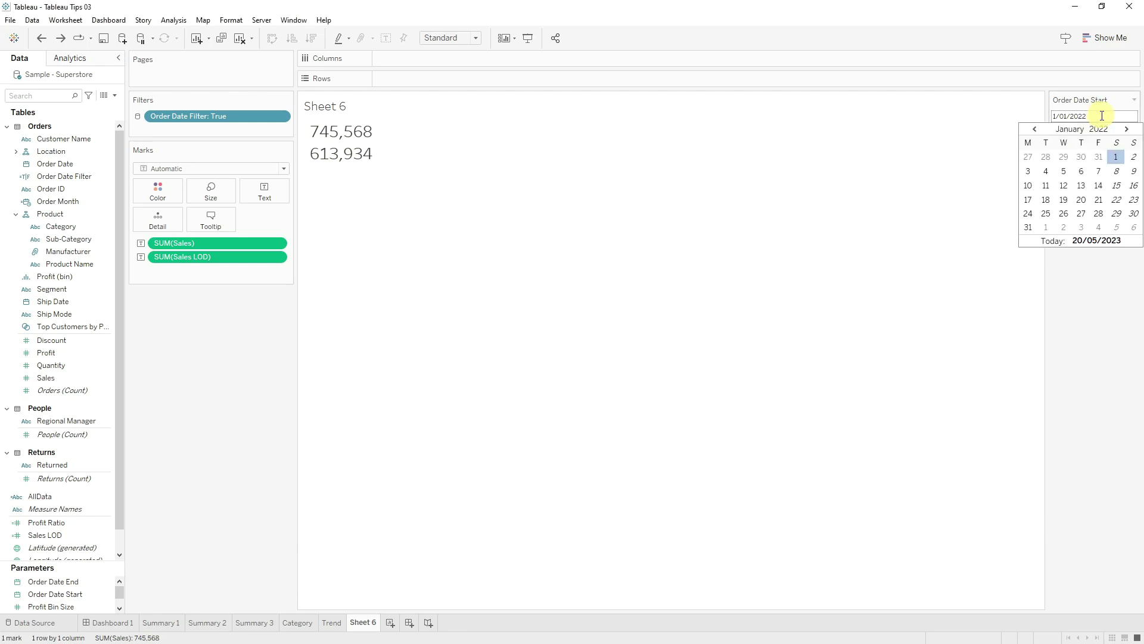
click(1098, 157)
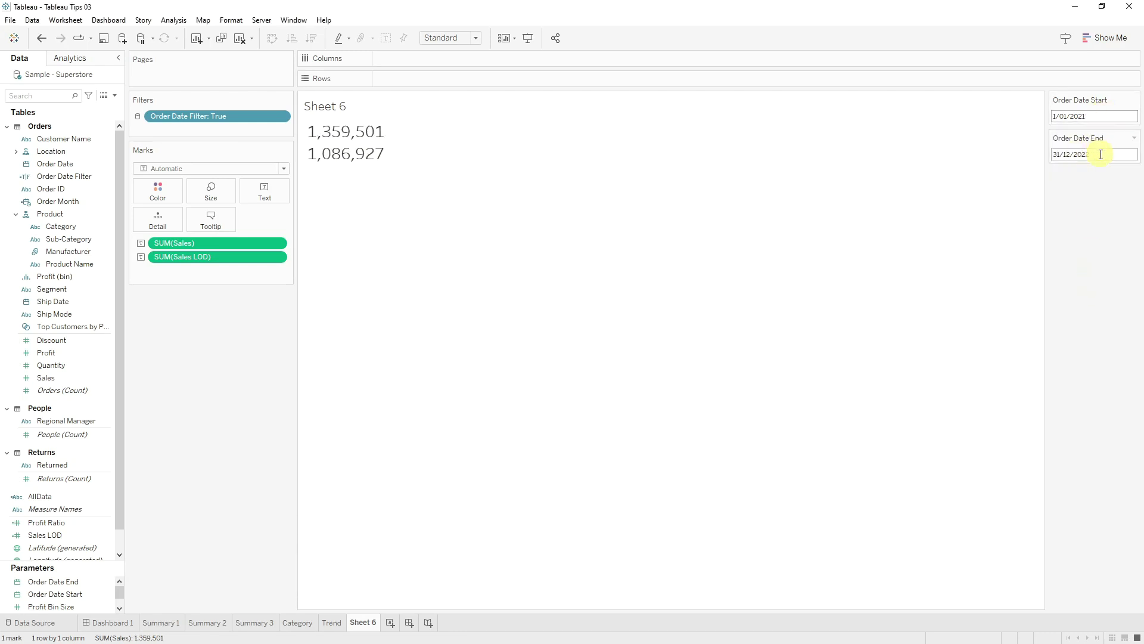
click(1101, 155)
click(1095, 173)
click(1096, 157)
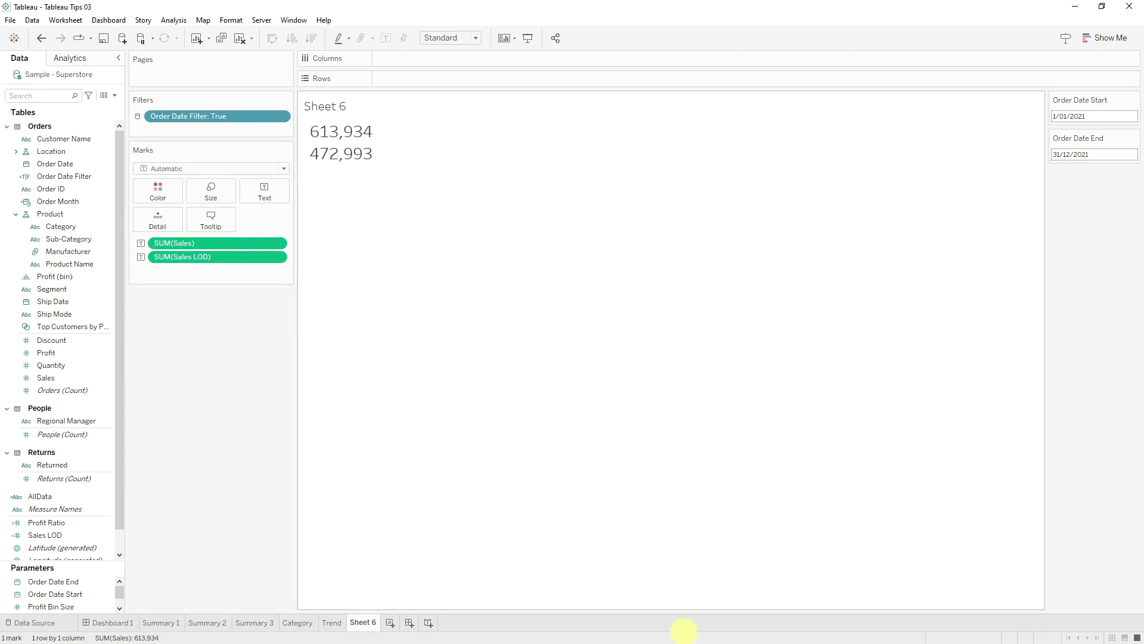
Add Segment as a filter with all its values selected and show its filter control on the sheet.
click(66, 188)
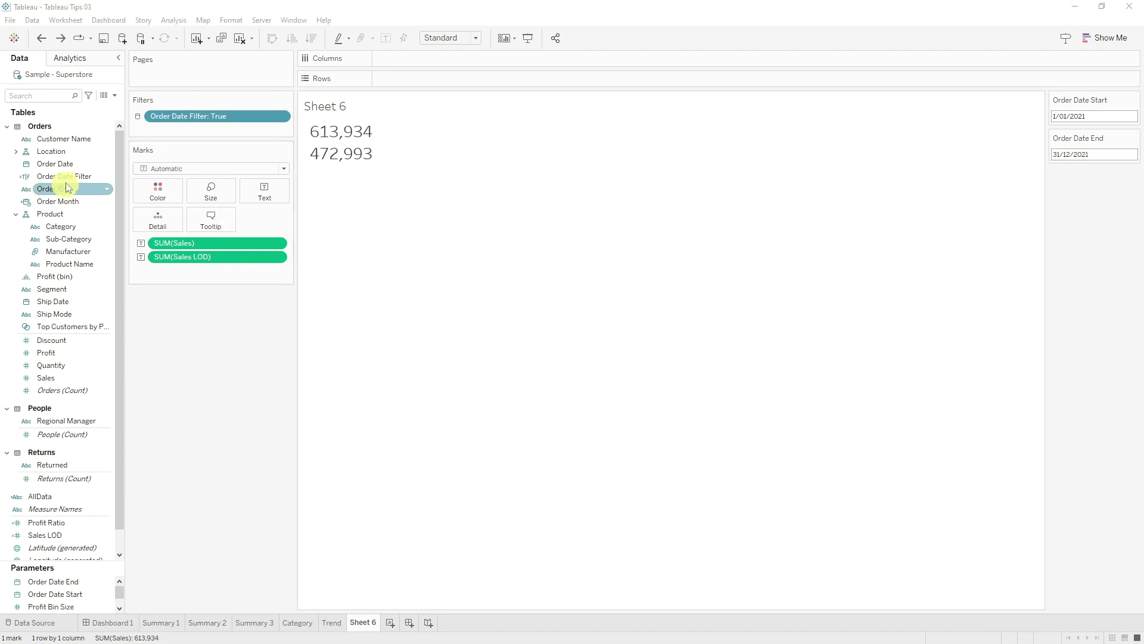
drag(52, 289, 263, 131)
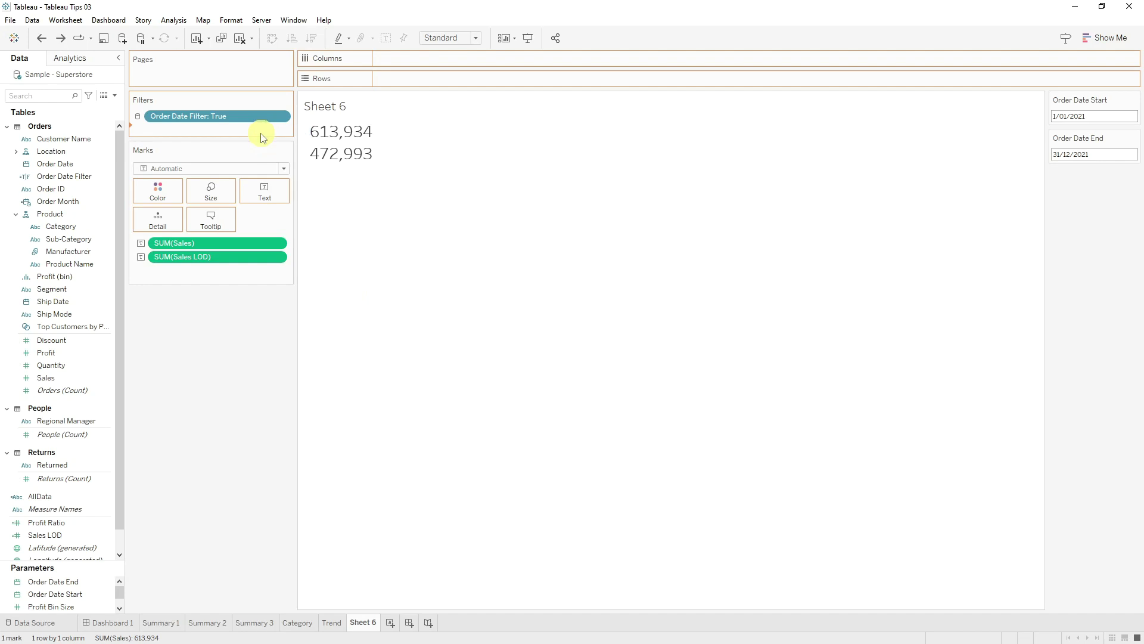
click(473, 364)
click(580, 473)
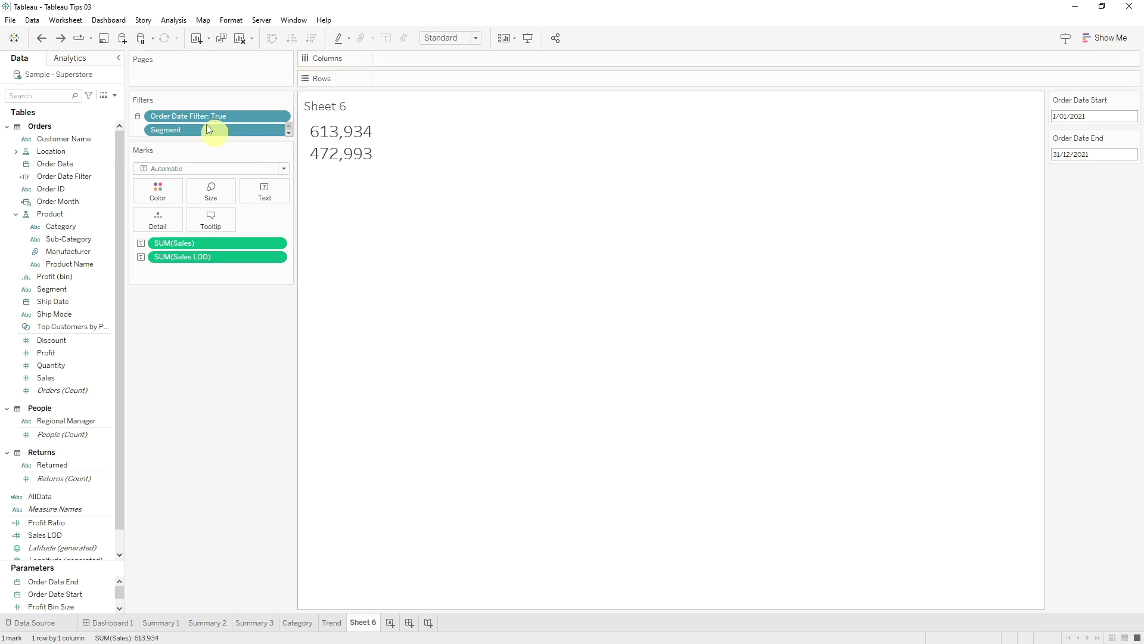
right_click(192, 129)
click(256, 166)
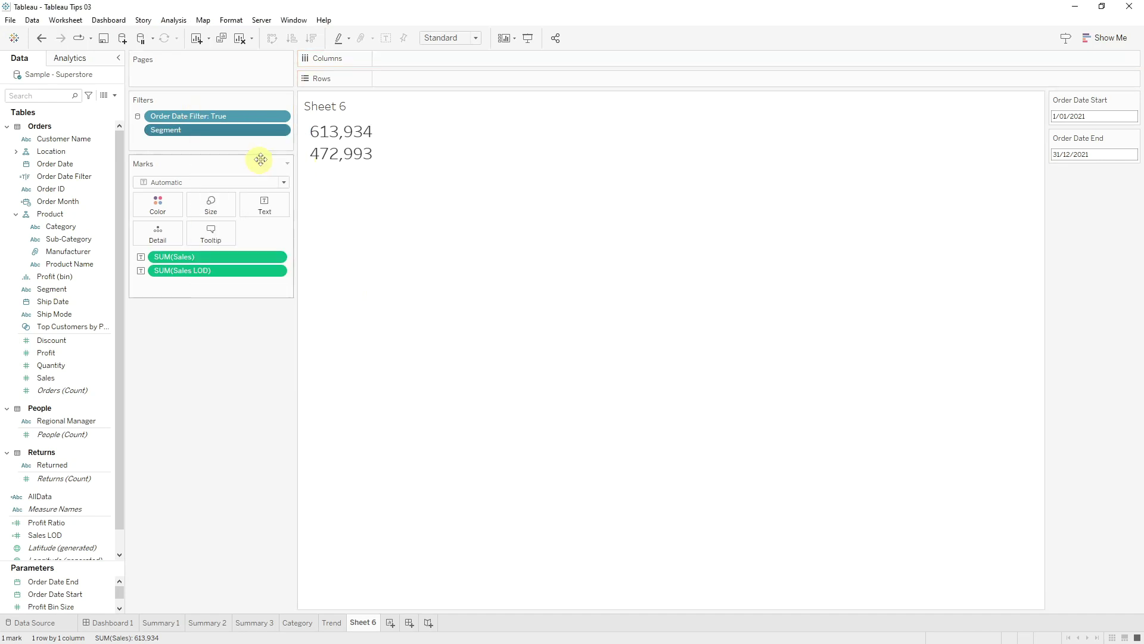
Toggle Corporate and Consumer in the Segment filter and check how Sales and Sales LOD respond.
click(1059, 139)
click(1059, 139)
click(1059, 128)
mouse_move(309, 133)
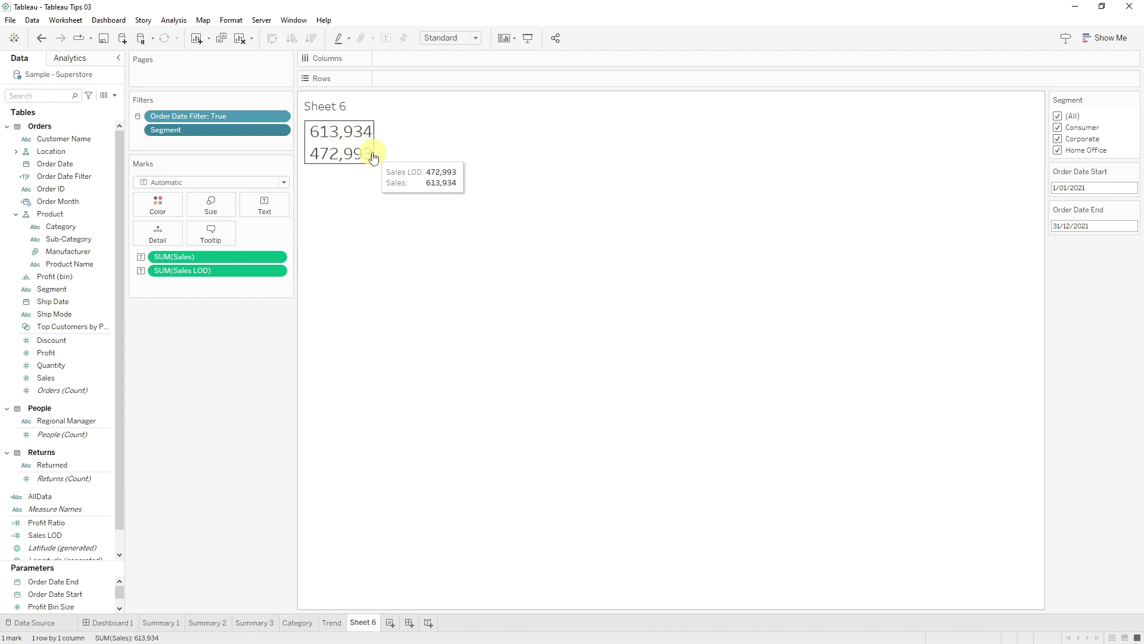
Add the Segment filter to context.
mouse_move(340, 148)
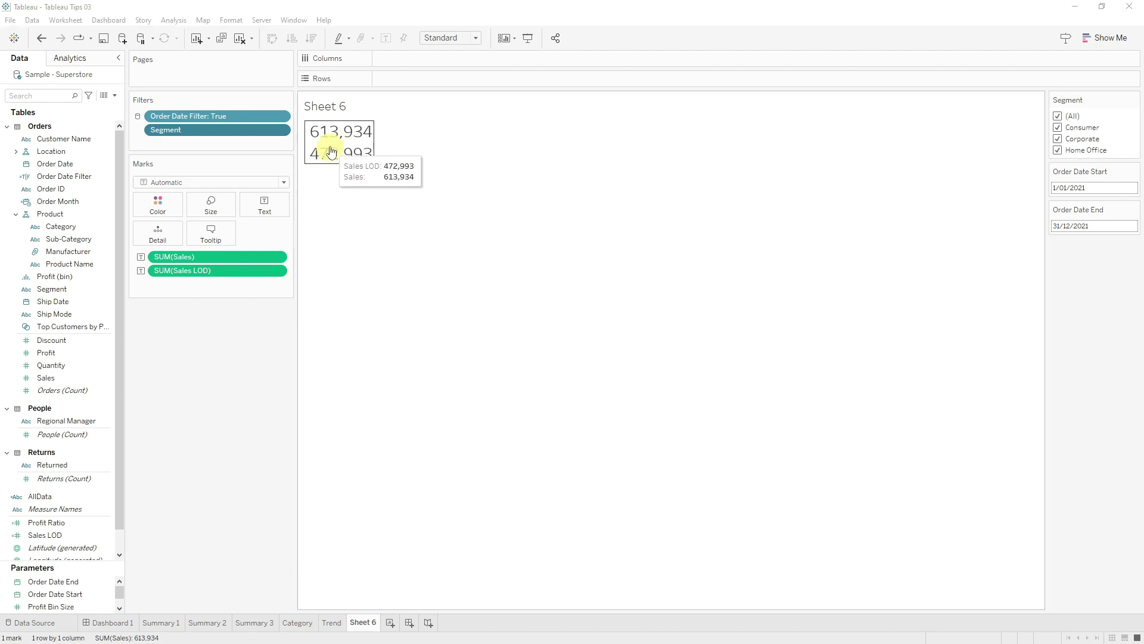
right_click(201, 131)
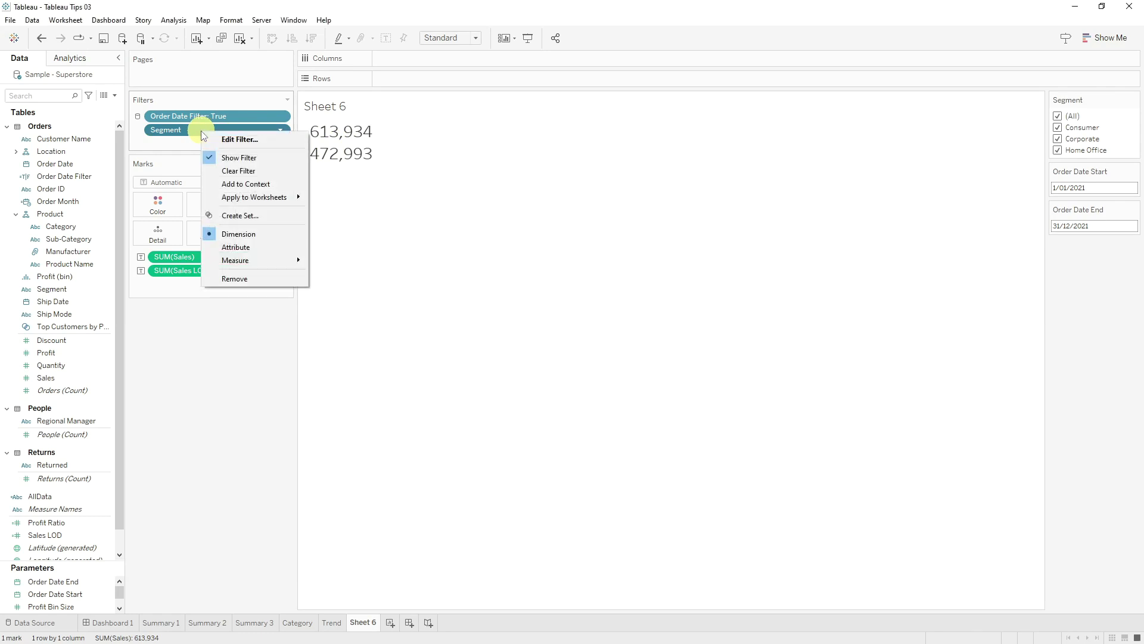
click(276, 189)
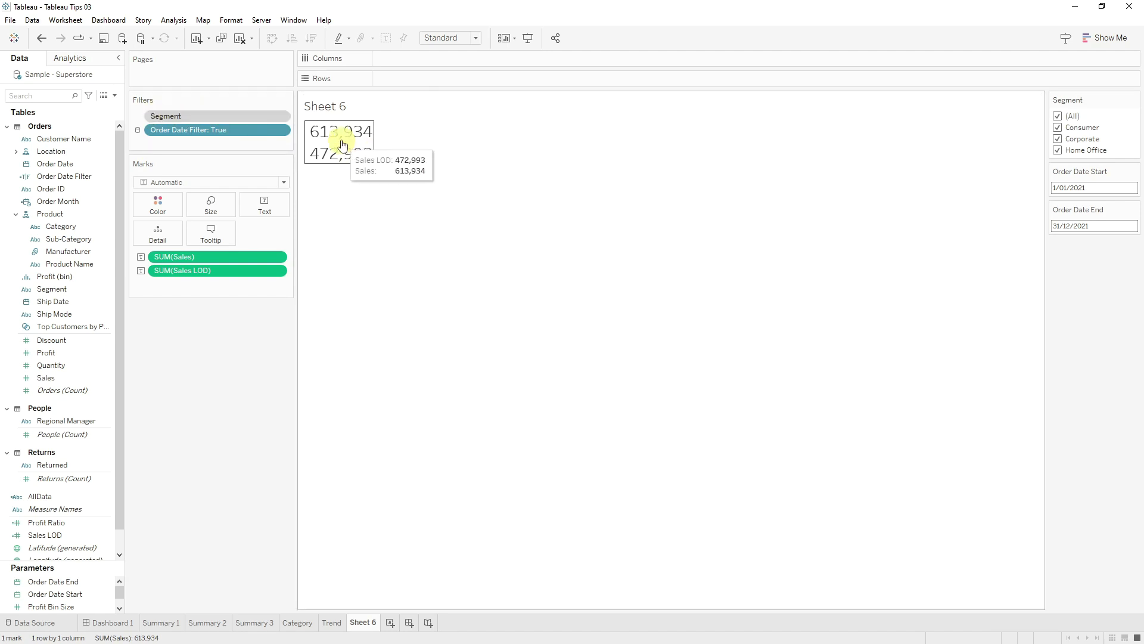
Switch Corporate, Consumer and Home Office off and back on in the Segment context filter, comparing Sales with Sales LOD.
click(1058, 138)
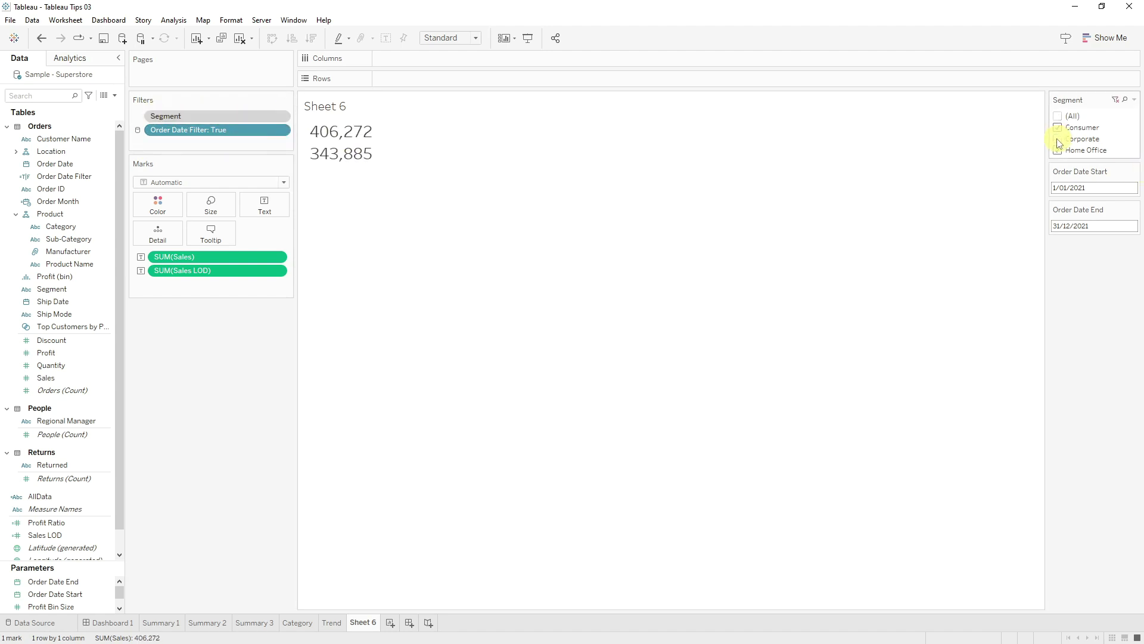
click(1058, 140)
click(1058, 129)
click(1058, 129)
click(1058, 139)
click(1059, 139)
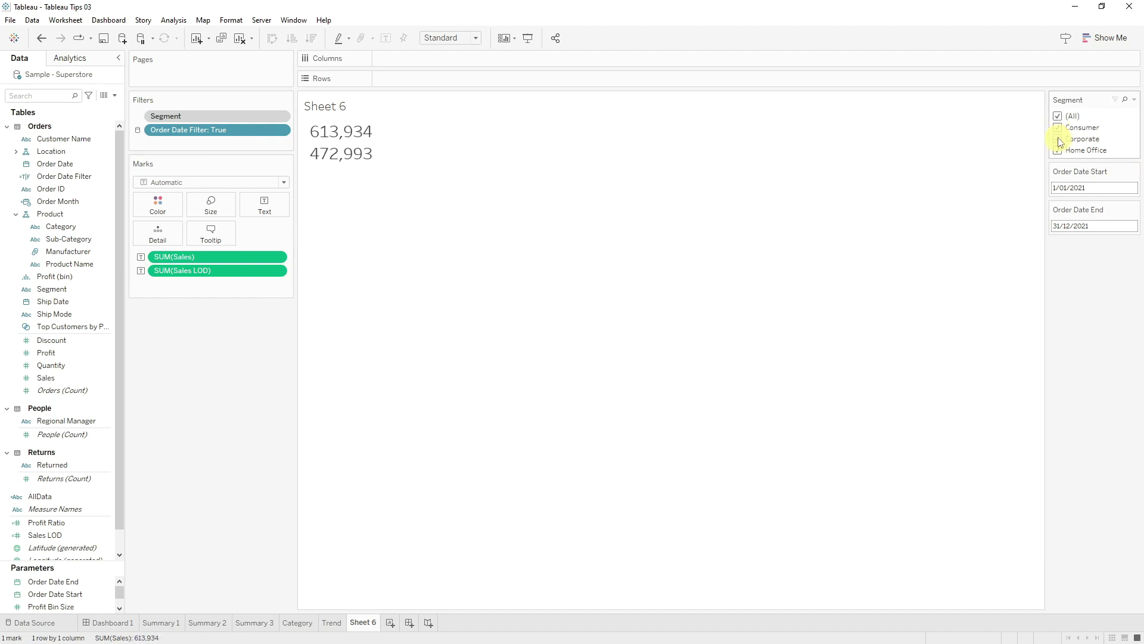
click(1060, 151)
click(1060, 152)
Rename the Sales LOD calculated field as Sales PY.
mouse_move(64, 535)
mouse_down()
mouse_move(516, 510)
mouse_move(64, 536)
mouse_up()
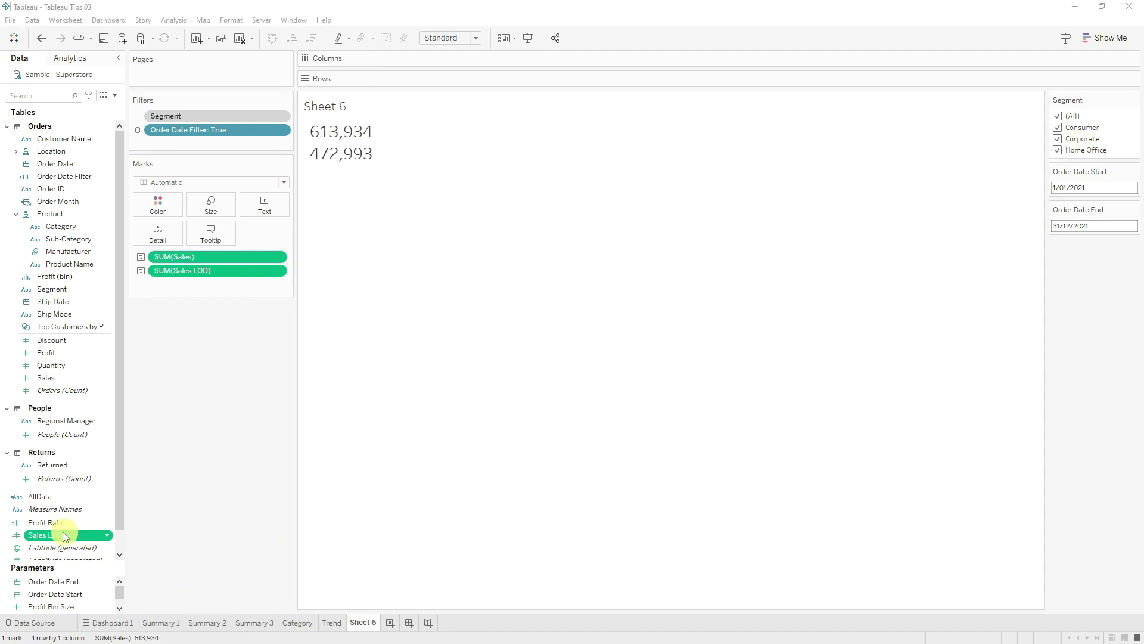
click(47, 535)
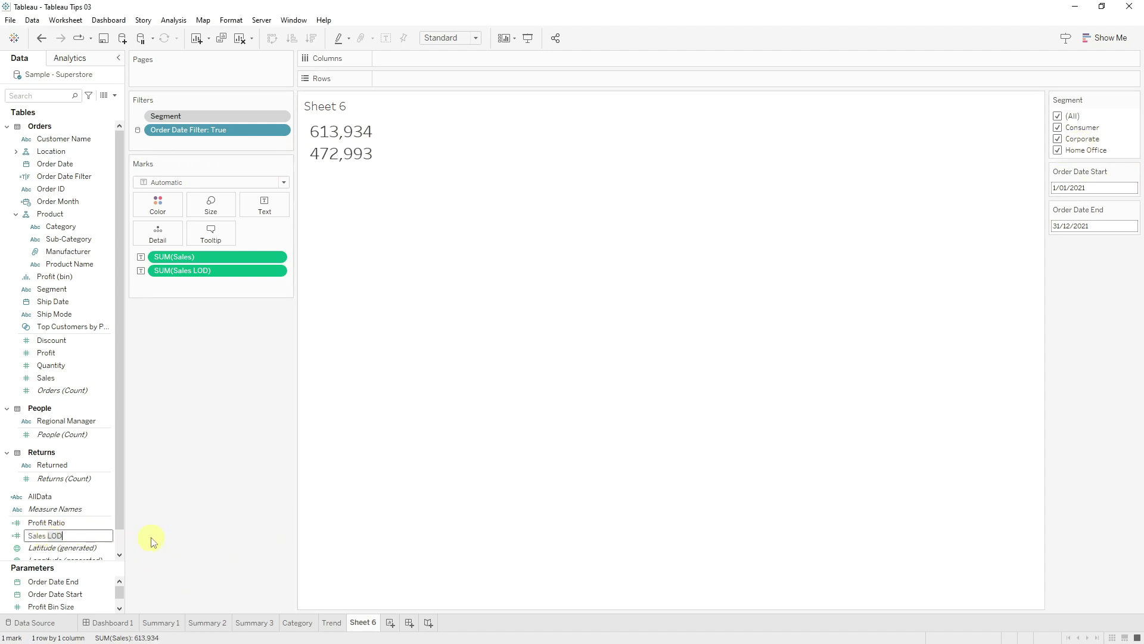
key(Return)
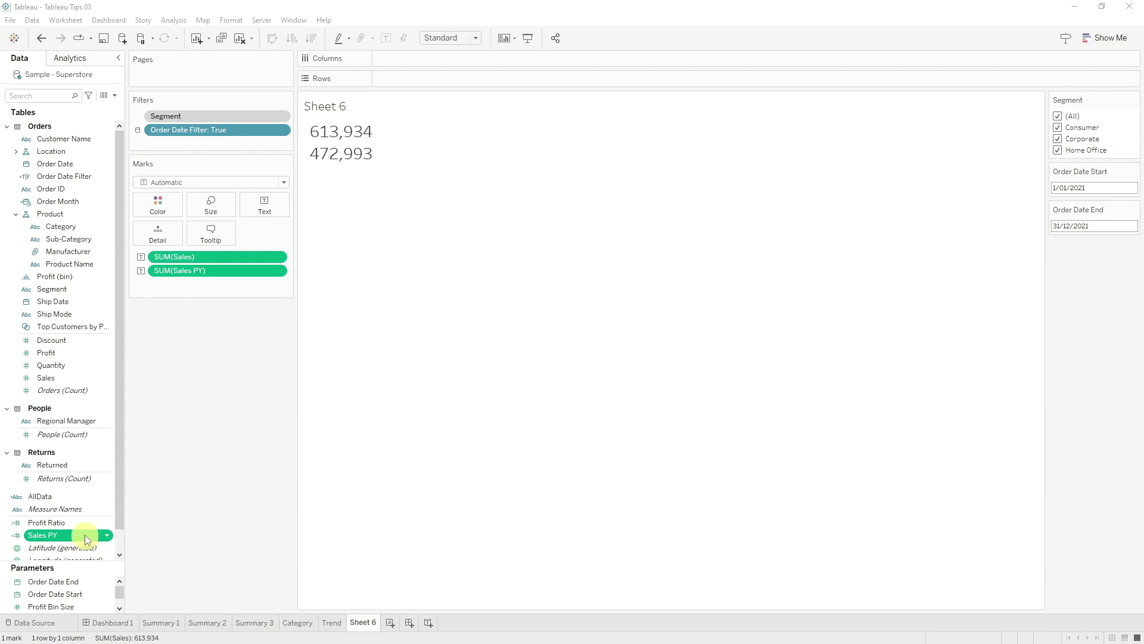
key(Escape)
Create a calculated field named YoY% with the formula (SUM([Sales]) - SUM([Sales PY])) / SUM([Sales PY]).
click(116, 96)
click(109, 108)
text((SUM([Sales]) - SUM([Sales PY])) / SUM([Sales PY]))
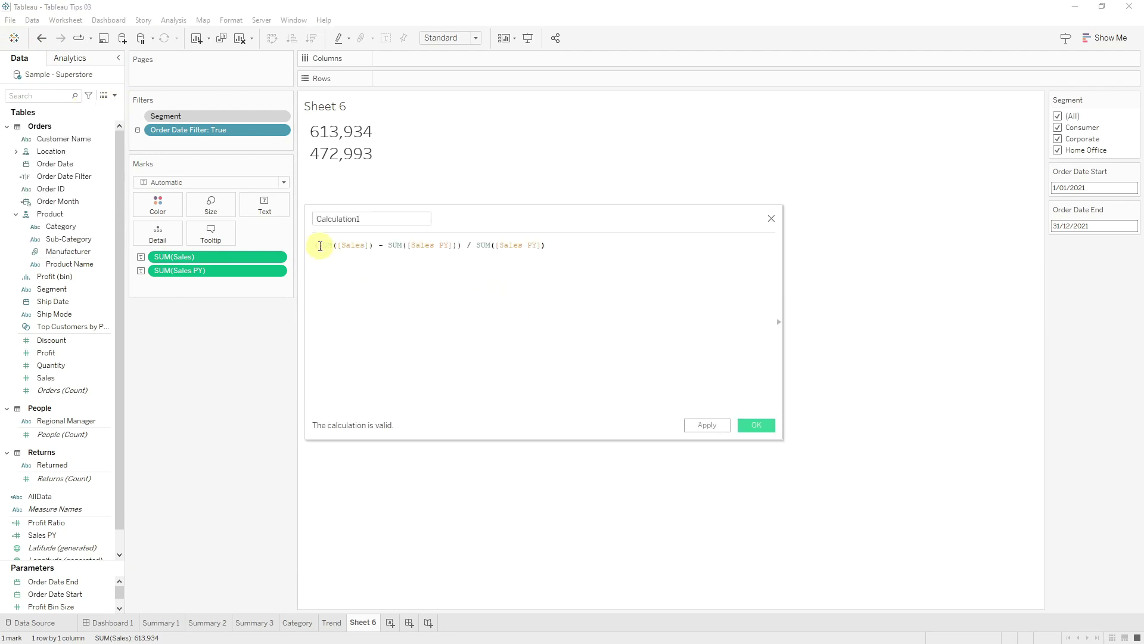
drag(319, 246, 454, 245)
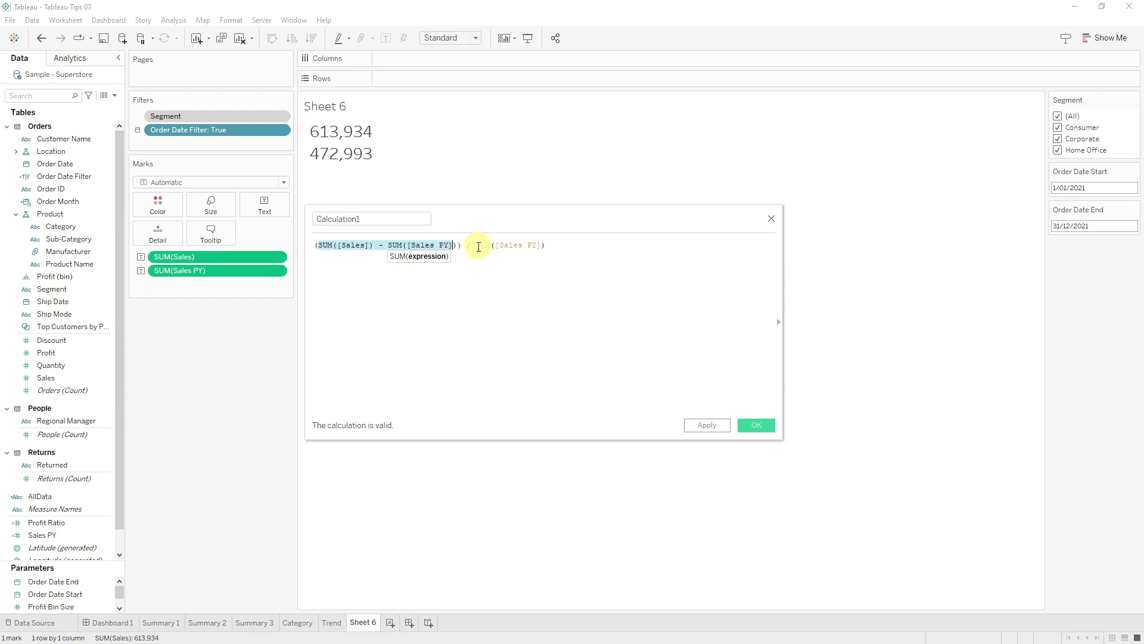
drag(475, 245, 558, 248)
click(573, 247)
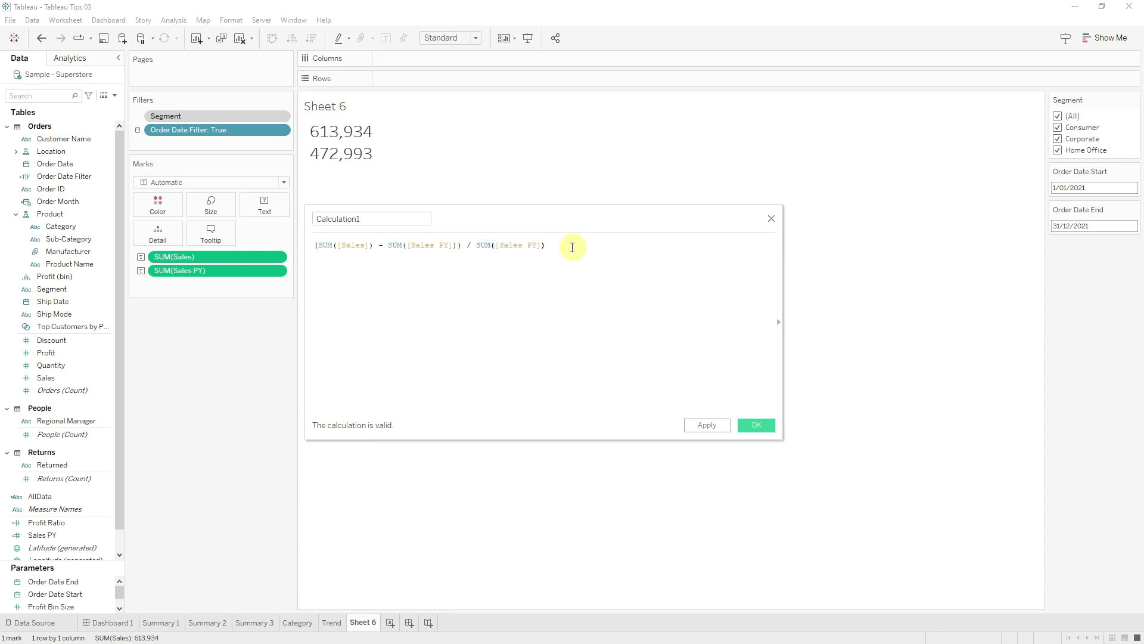
double_click(394, 222)
text(YoY%)
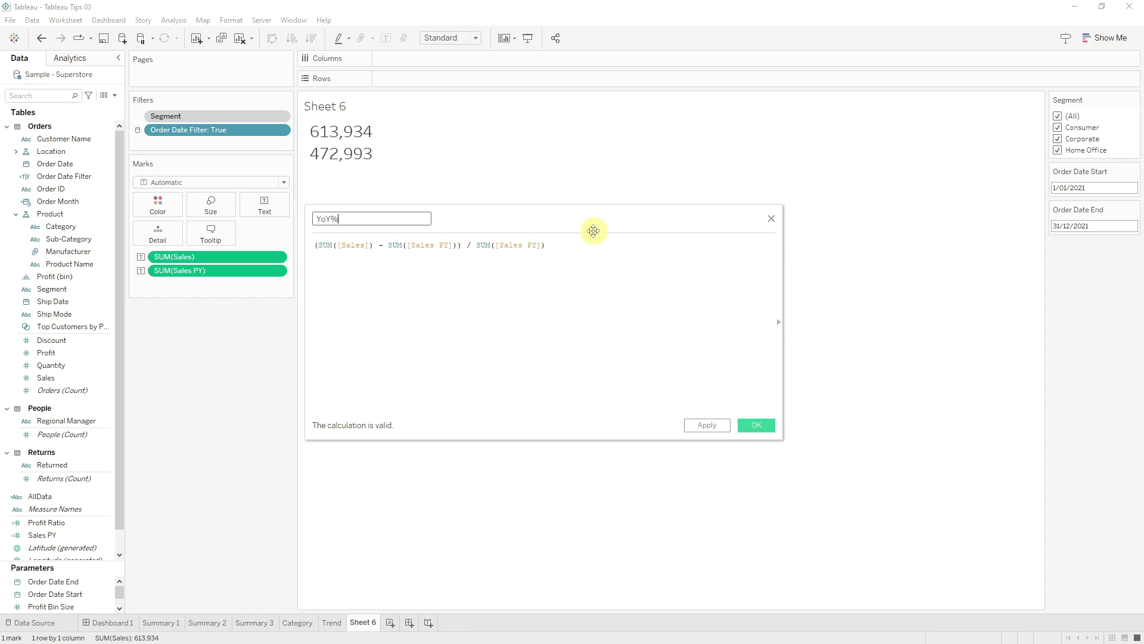
click(763, 424)
Add YoY% to the sheet's text marks and set its default number format to percentage with one decimal place.
drag(104, 546, 223, 287)
right_click(52, 546)
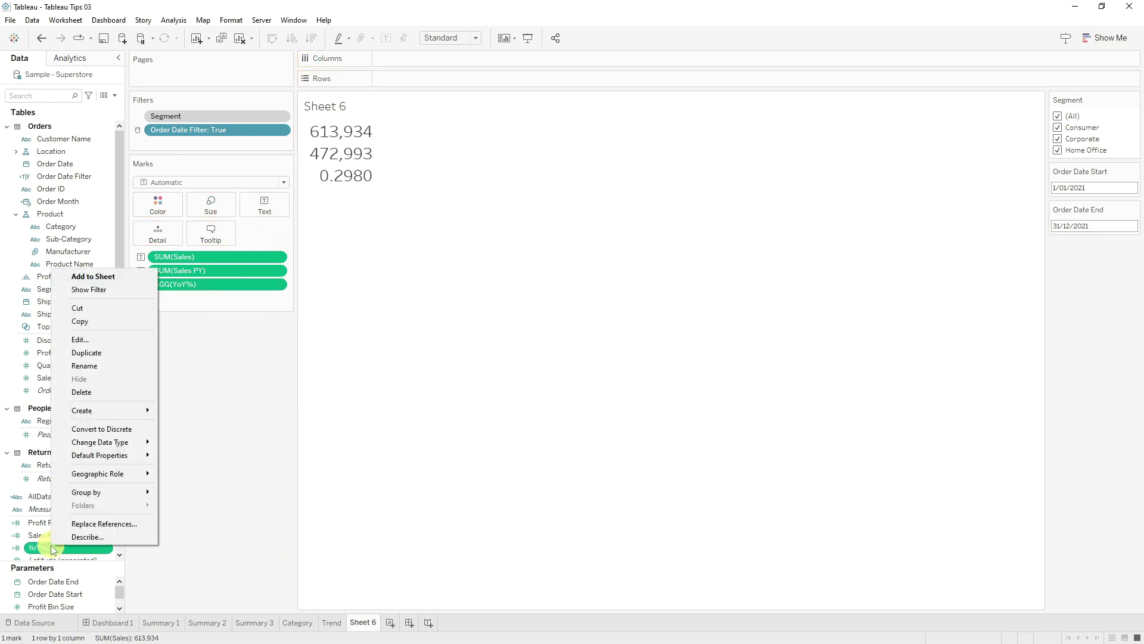
mouse_move(134, 456)
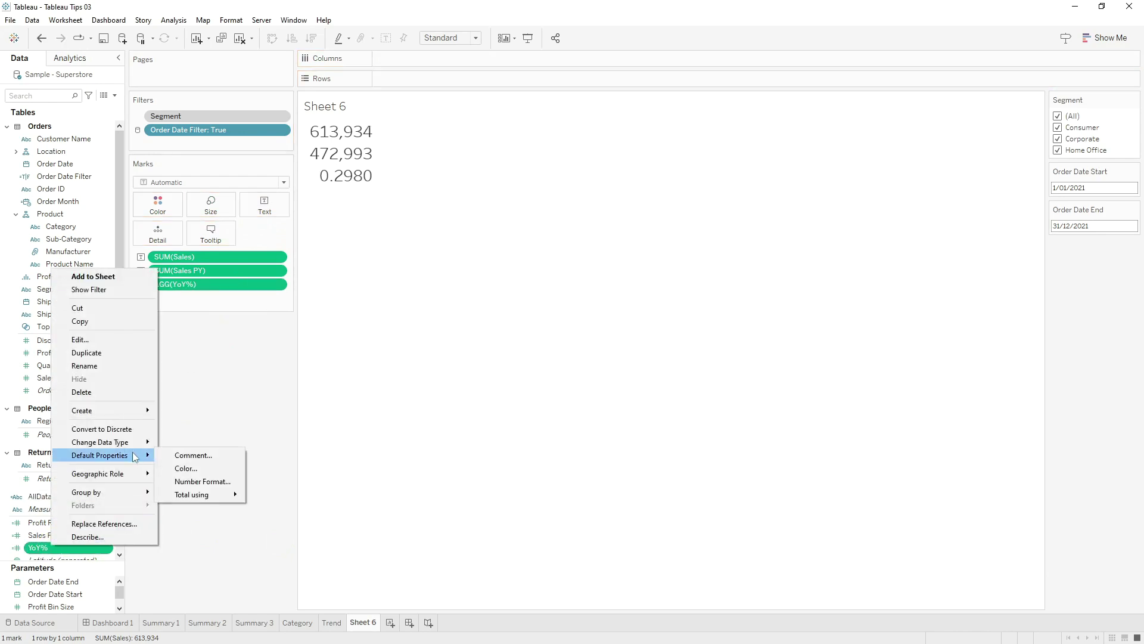
click(224, 483)
click(493, 303)
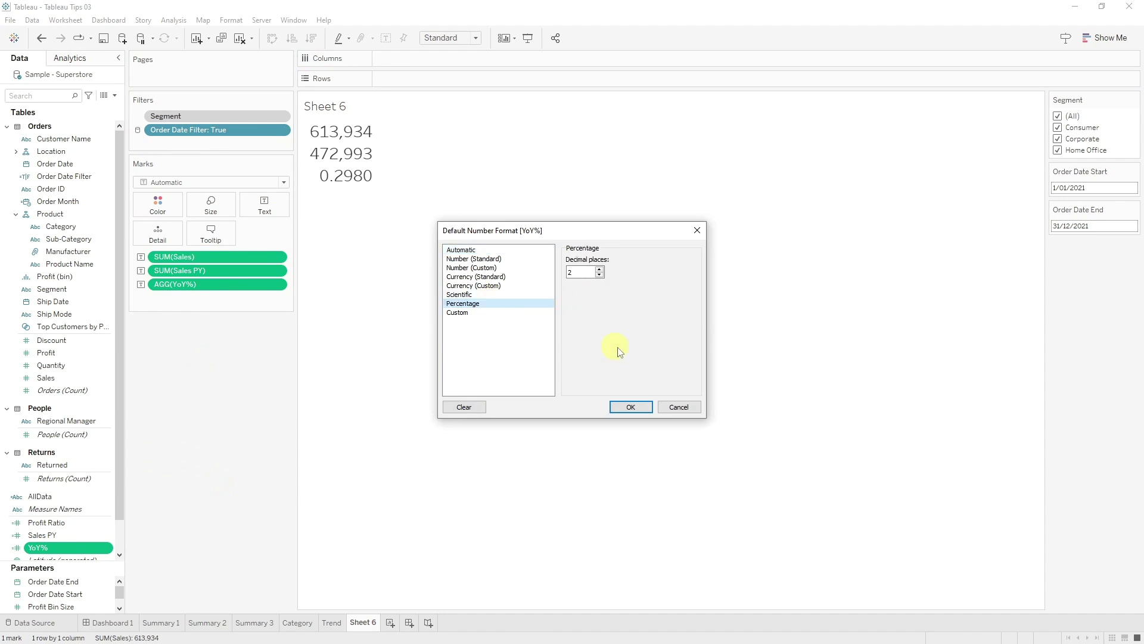
click(647, 412)
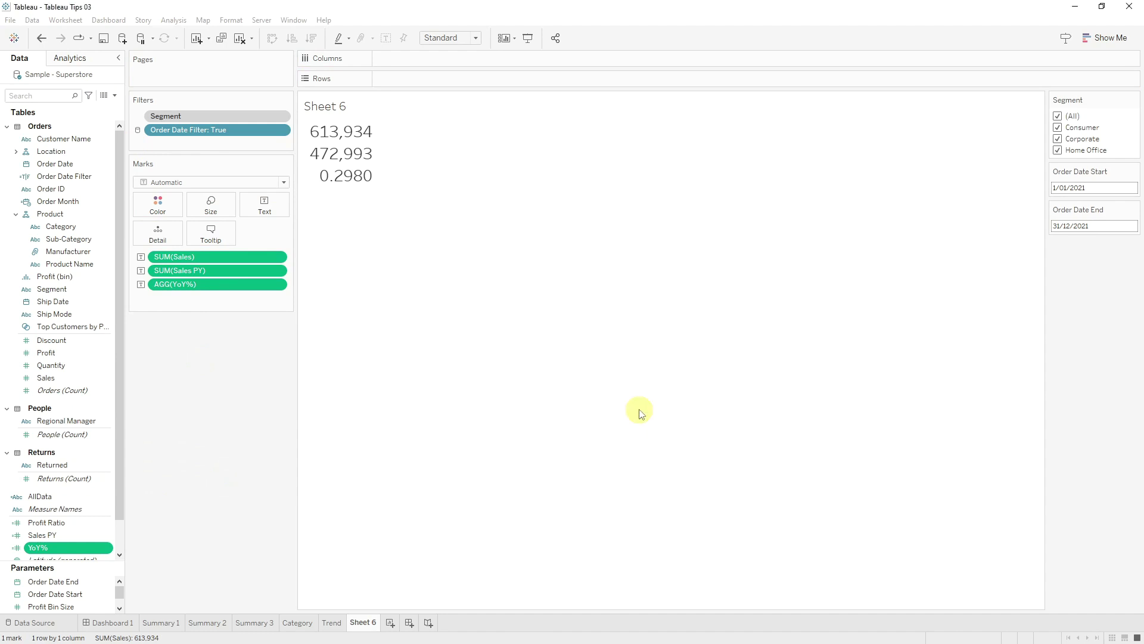
mouse_move(359, 177)
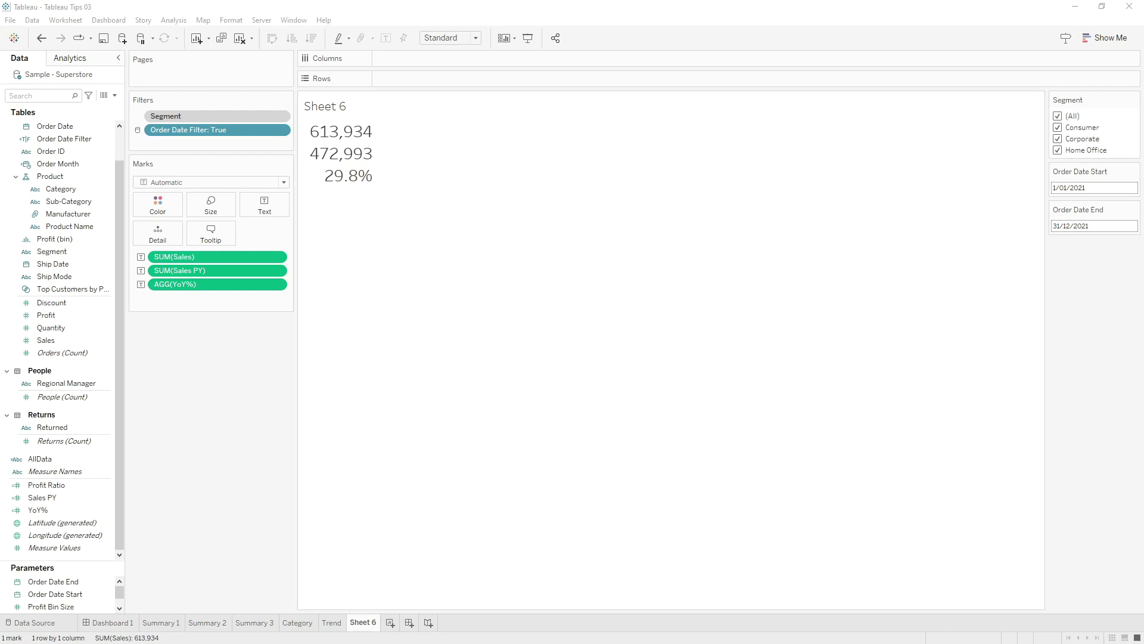
Create a calculated field named YoY% Positive with the formula If [YoY%] >= 0 THEN [YoY%] END.
click(115, 96)
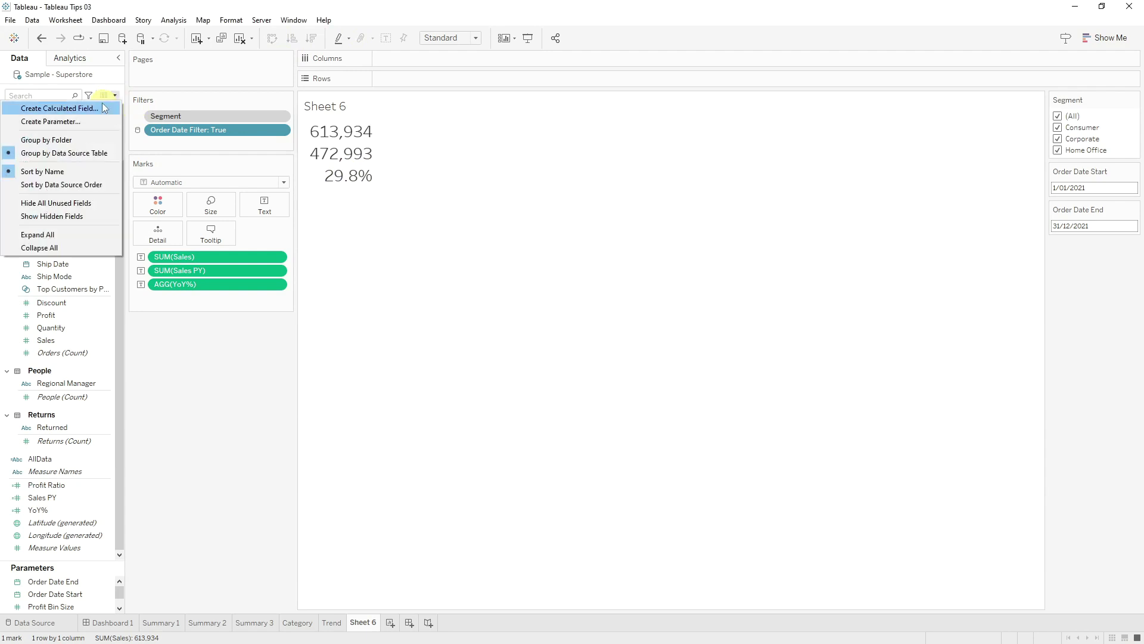
click(102, 105)
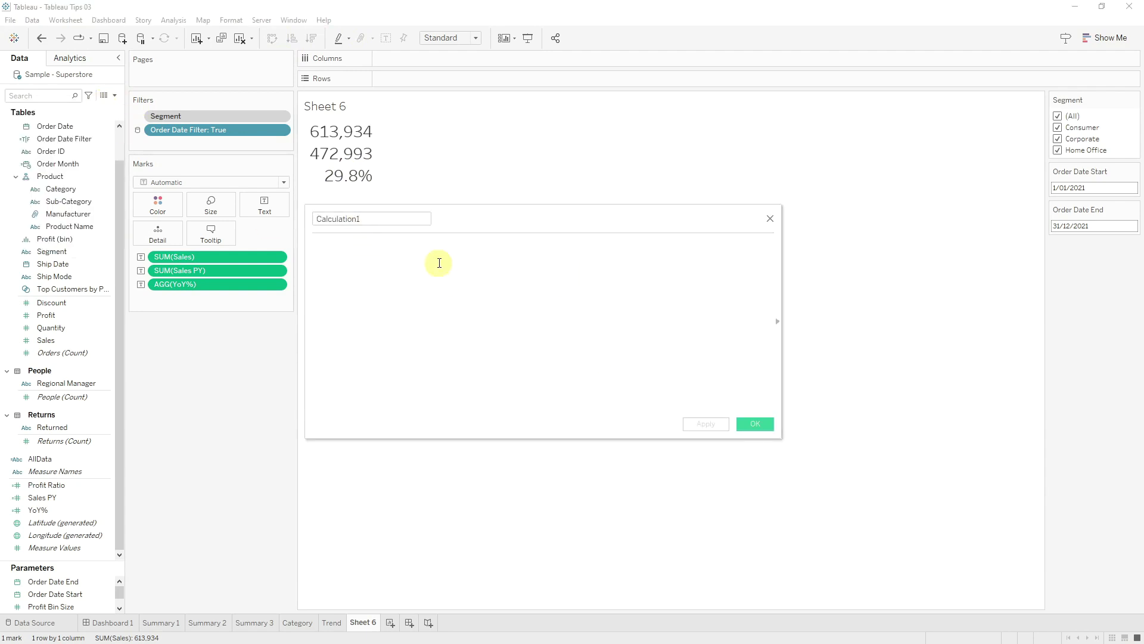
text(IF [YoY%] >= 0 THEN [YoY%] END)
key(Escape)
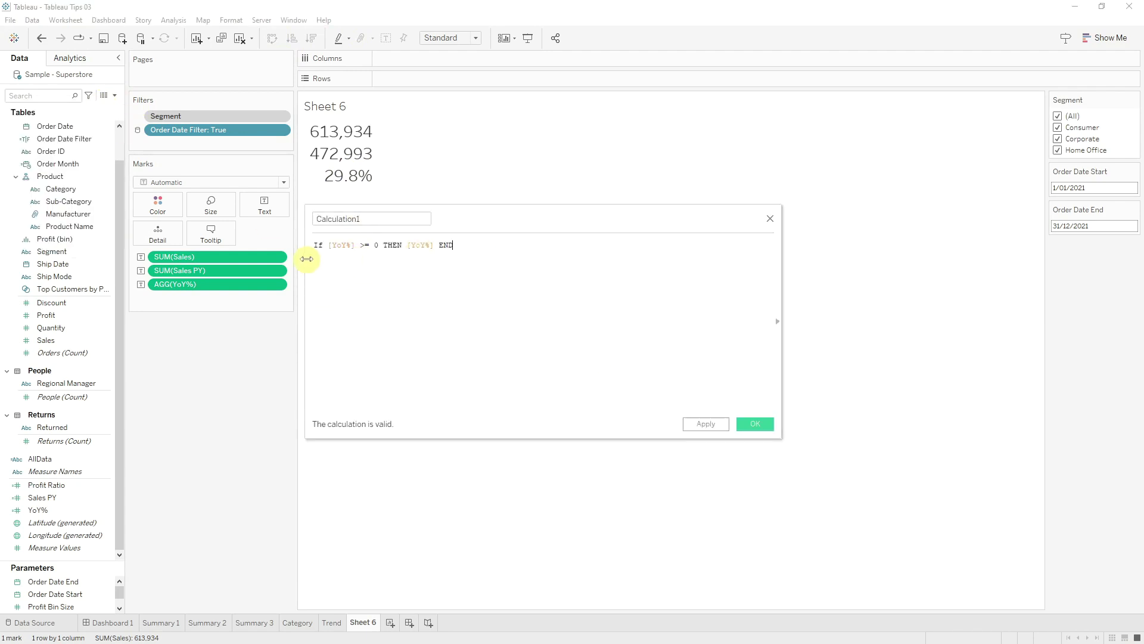
drag(330, 245, 401, 246)
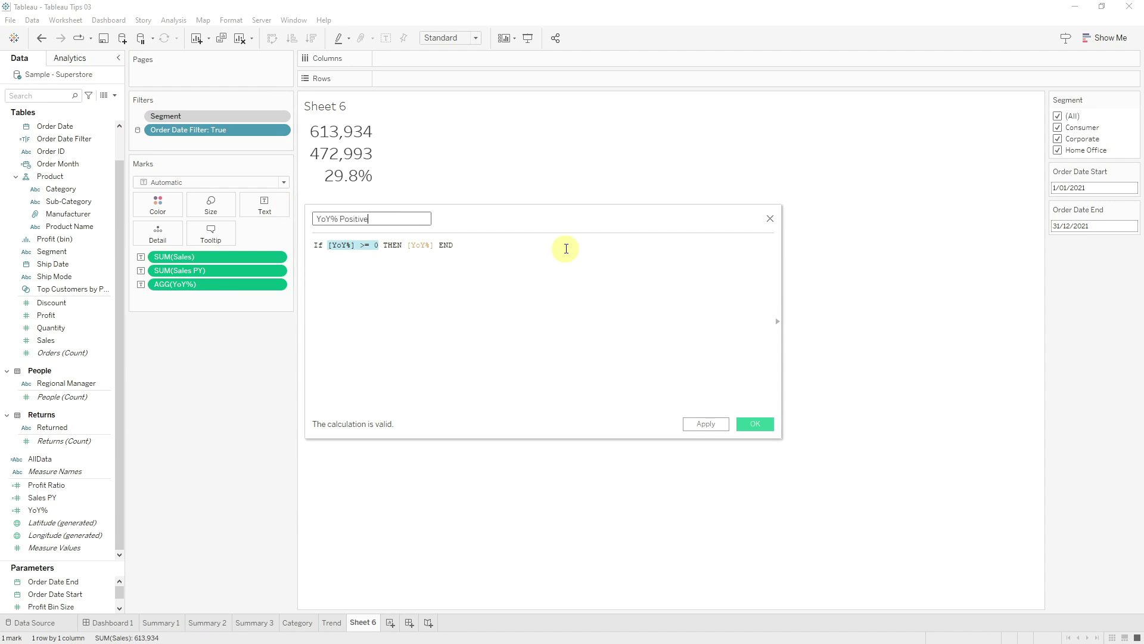
click(755, 424)
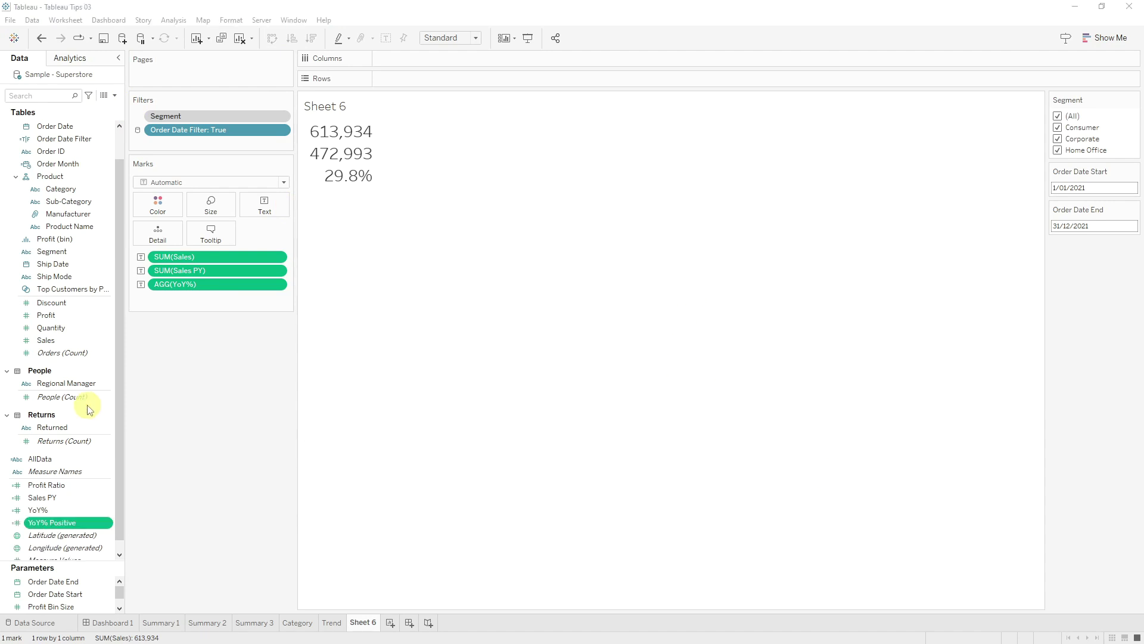
Duplicate YoY% Positive, change the copy's formula to If [YoY%] < 0 THEN [YoY%] END, and name it YoY% Negative.
right_click(79, 522)
click(143, 367)
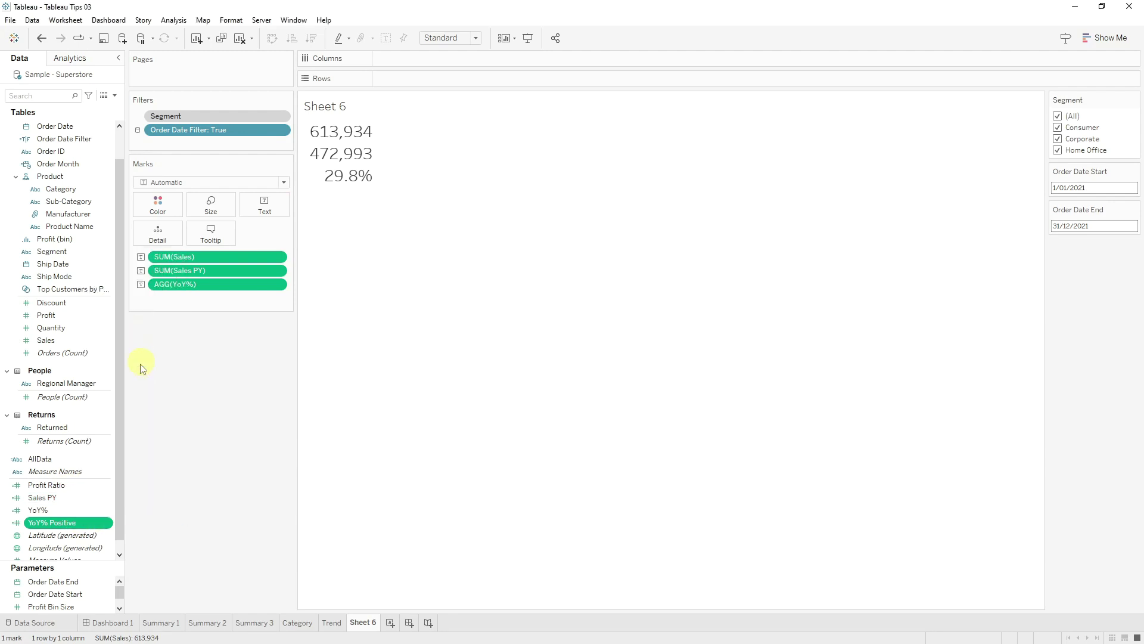
right_click(67, 535)
click(124, 438)
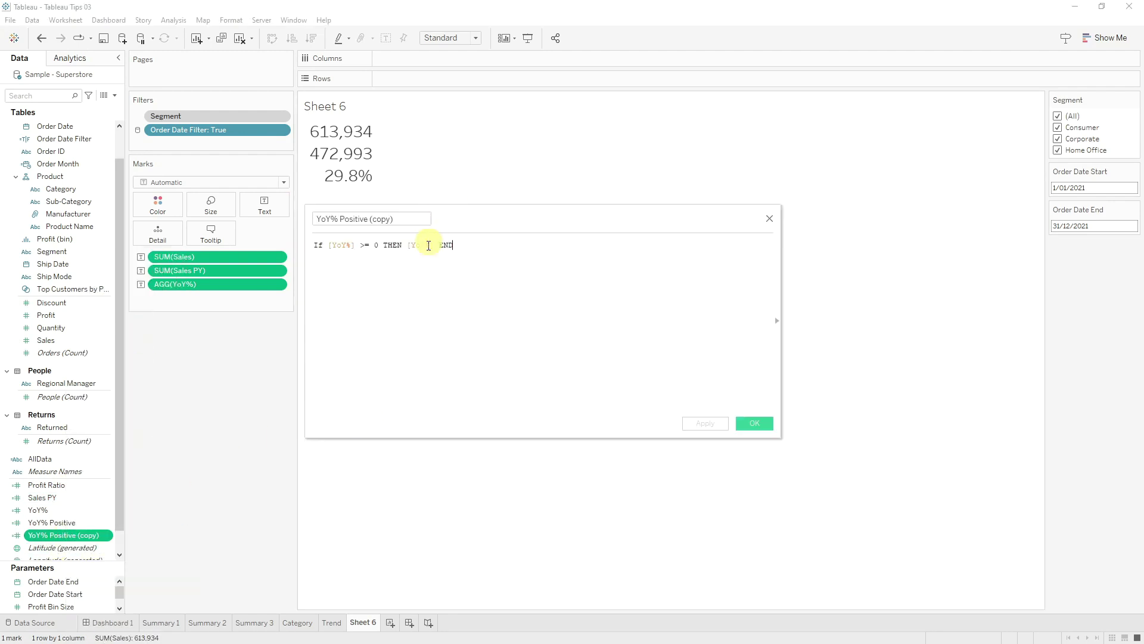
double_click(364, 244)
text(<)
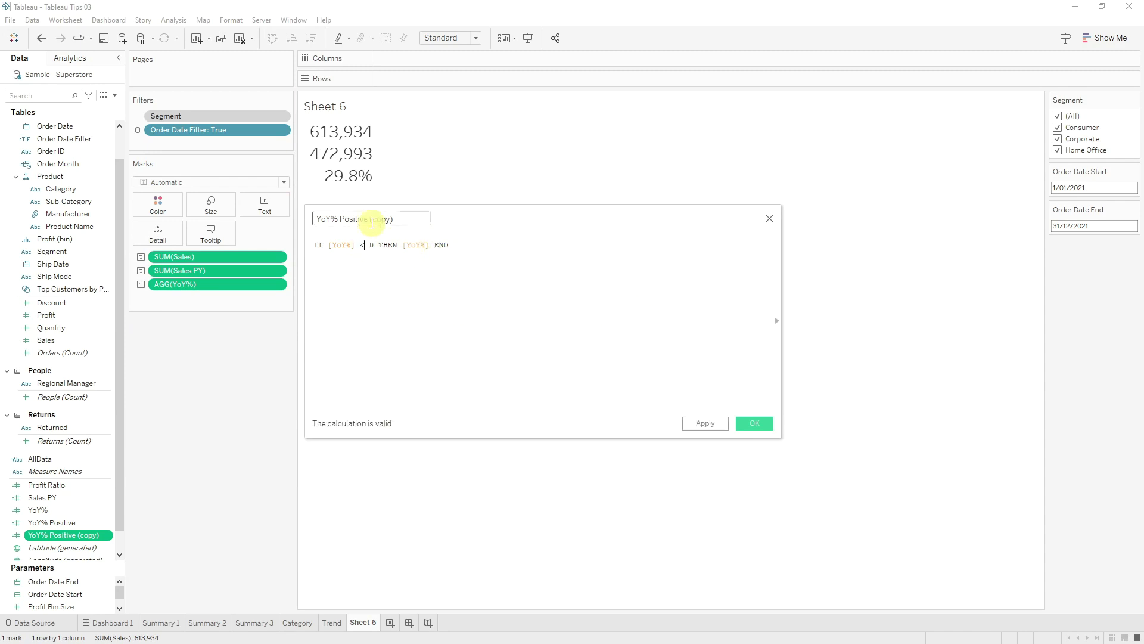
drag(345, 220, 425, 220)
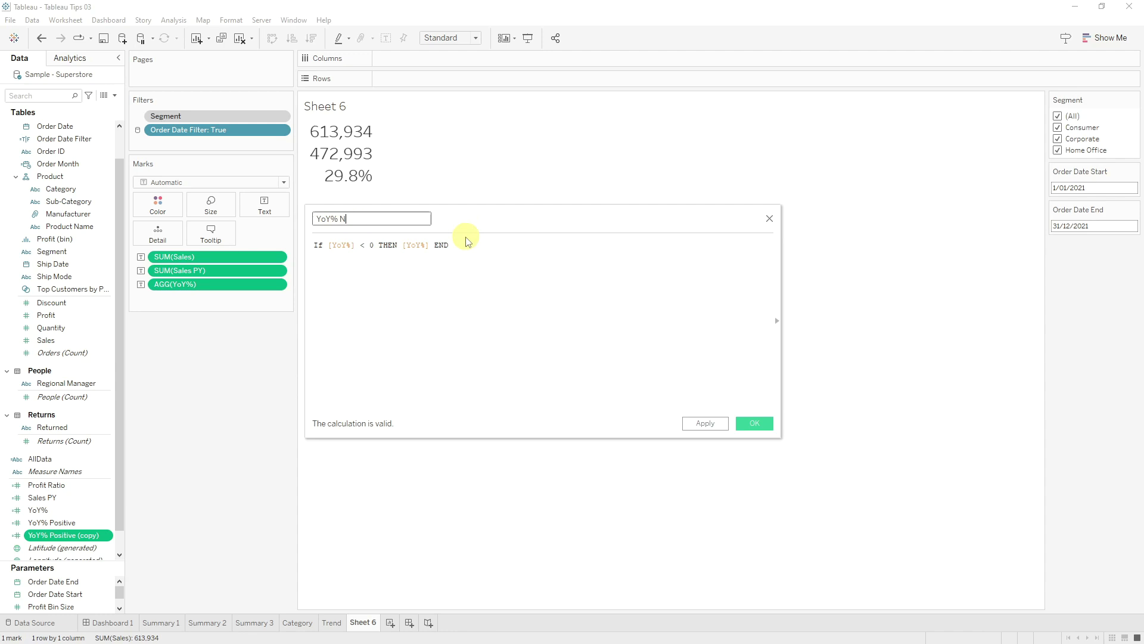
text(Negative)
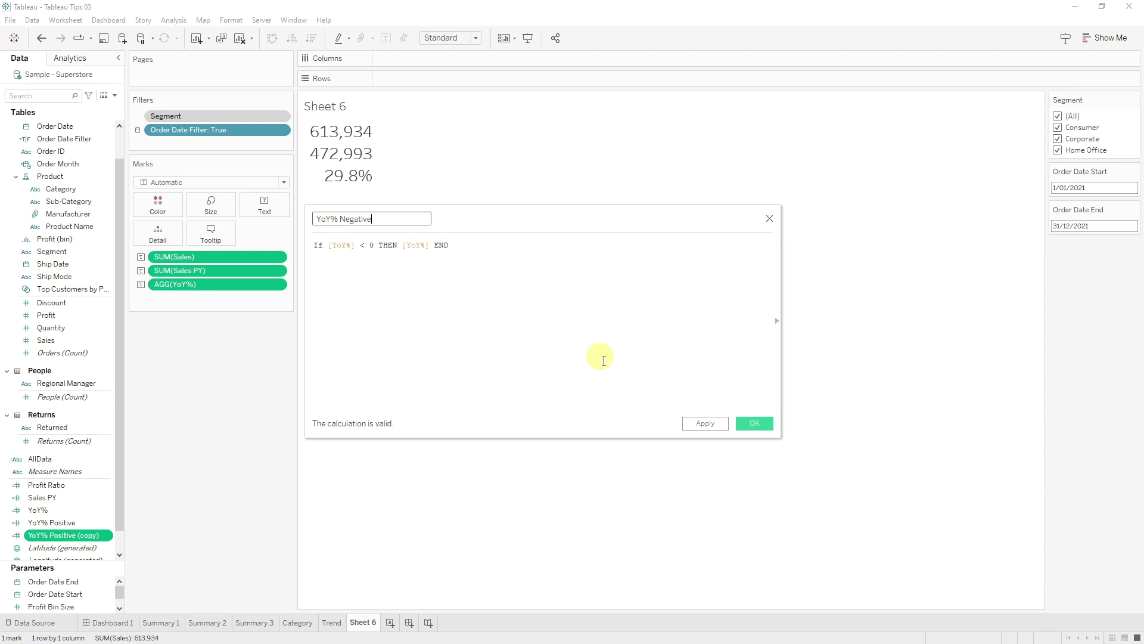
click(760, 423)
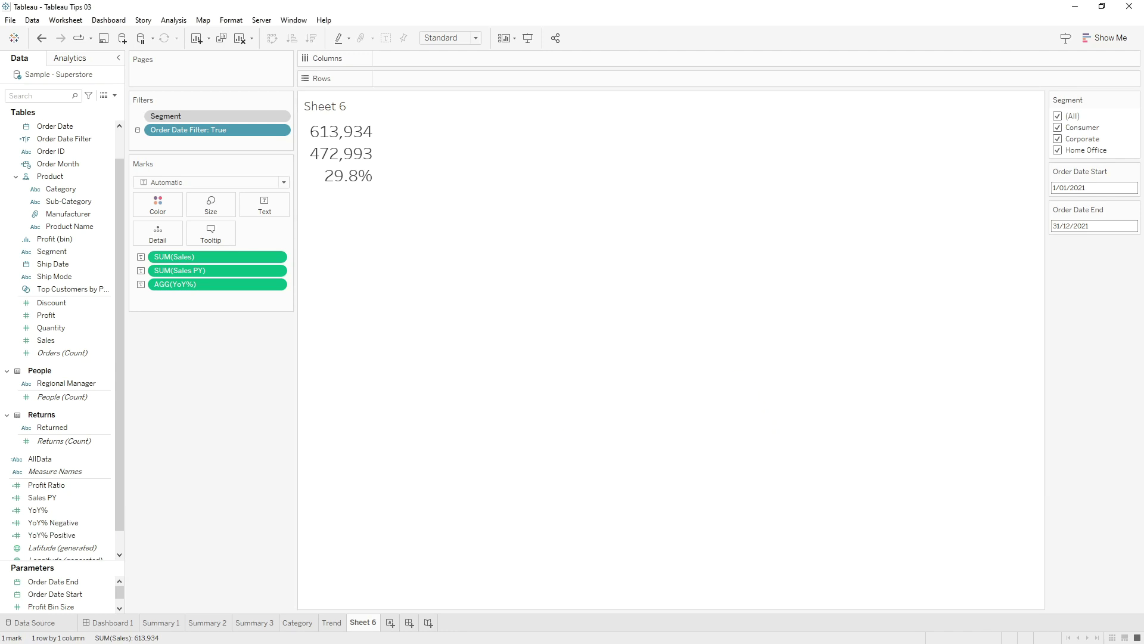
Replace YoY% with YoY% Positive and YoY% Negative in the text label, coloring the positive line green and the negative line red.
drag(234, 283, 270, 201)
drag(54, 523, 265, 205)
click(355, 232)
drag(660, 310, 462, 305)
click(615, 240)
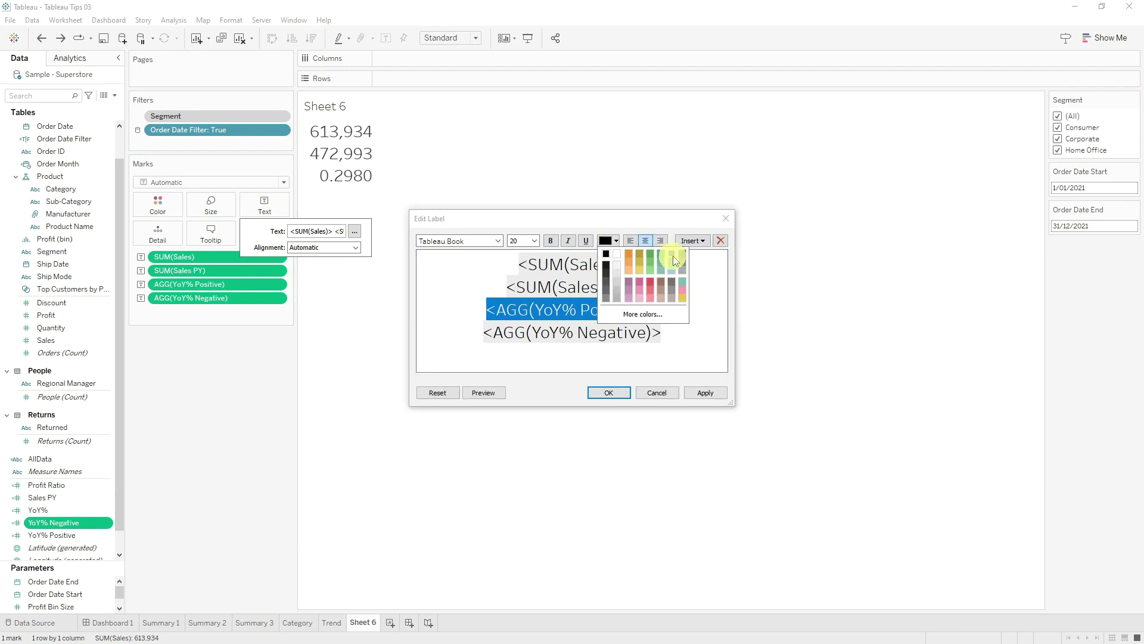
click(649, 254)
drag(676, 332, 484, 330)
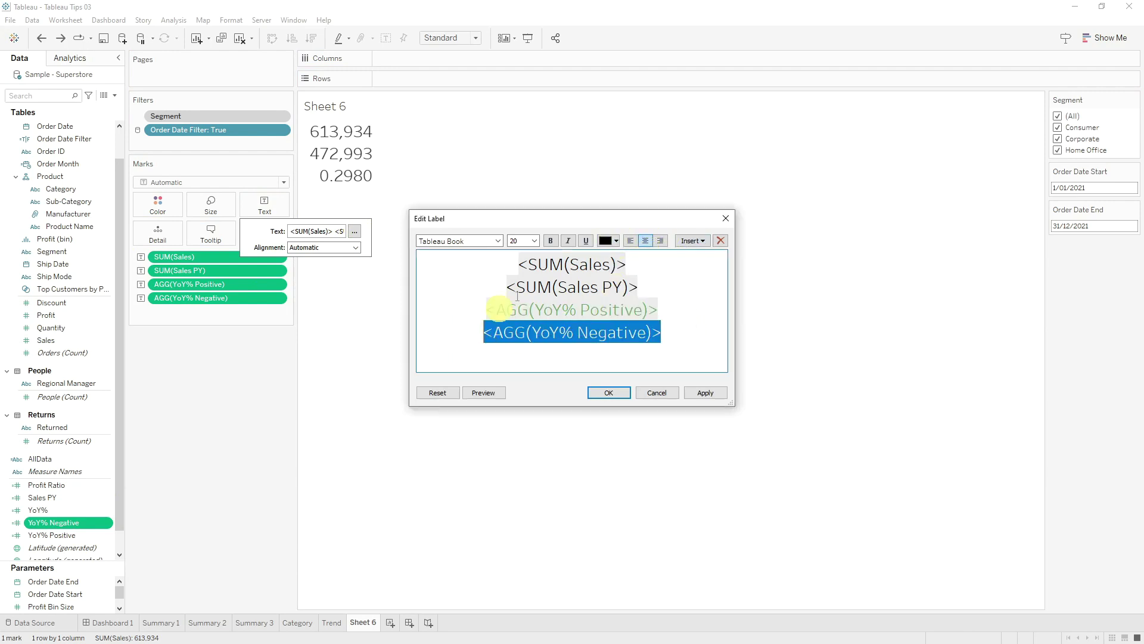
click(618, 240)
click(651, 279)
click(621, 395)
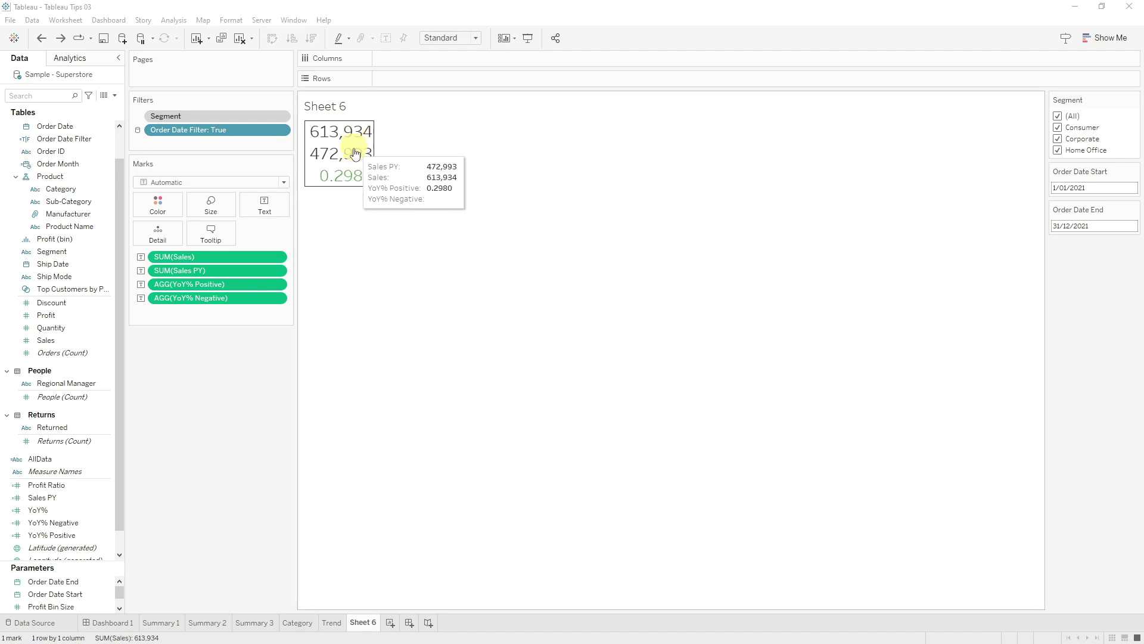
Set Order Date Start to 1/01/2020 and Order Date End to 31/12/2020 to check the negative year-on-year label.
click(1107, 191)
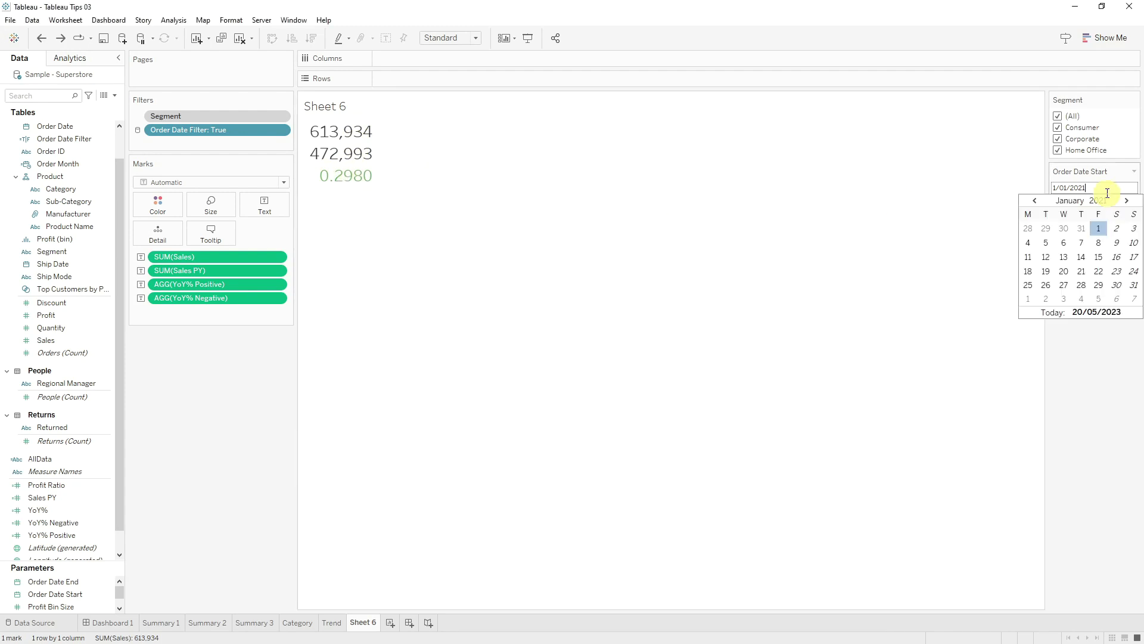
key(BackSpace)
text(0)
key(Return)
click(1104, 230)
key(BackSpace)
text(020)
key(Return)
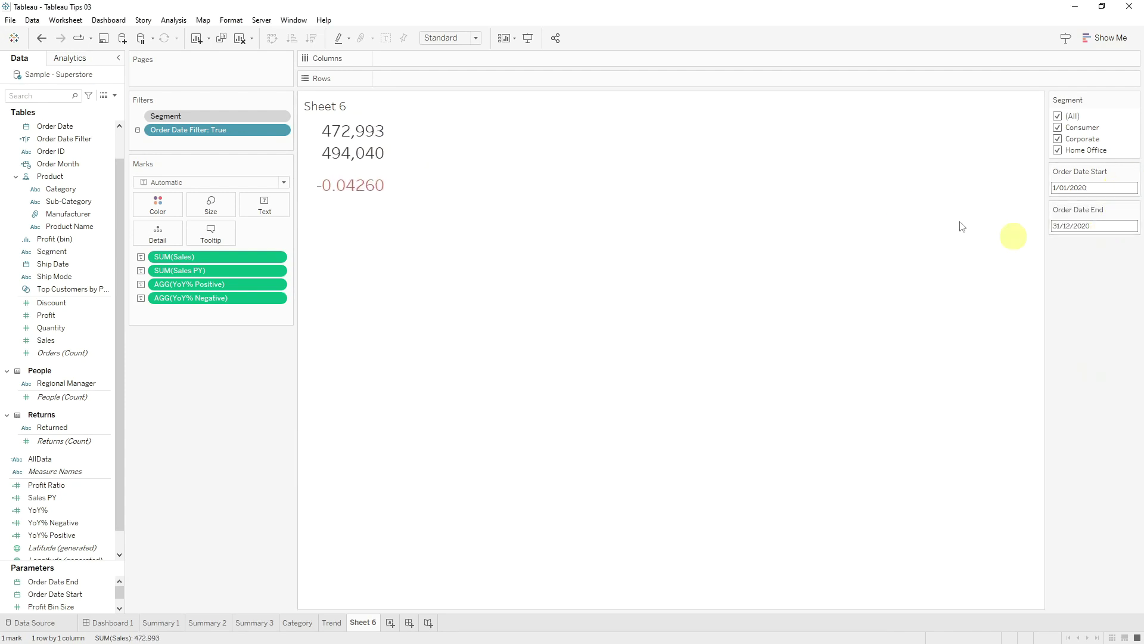
click(347, 182)
click(331, 548)
Set YoY% Negative's default number format to custom 0.0%▲;0.0%▼;0.0%, consulting the ASCII table in the browser for the arrow symbols.
right_click(63, 521)
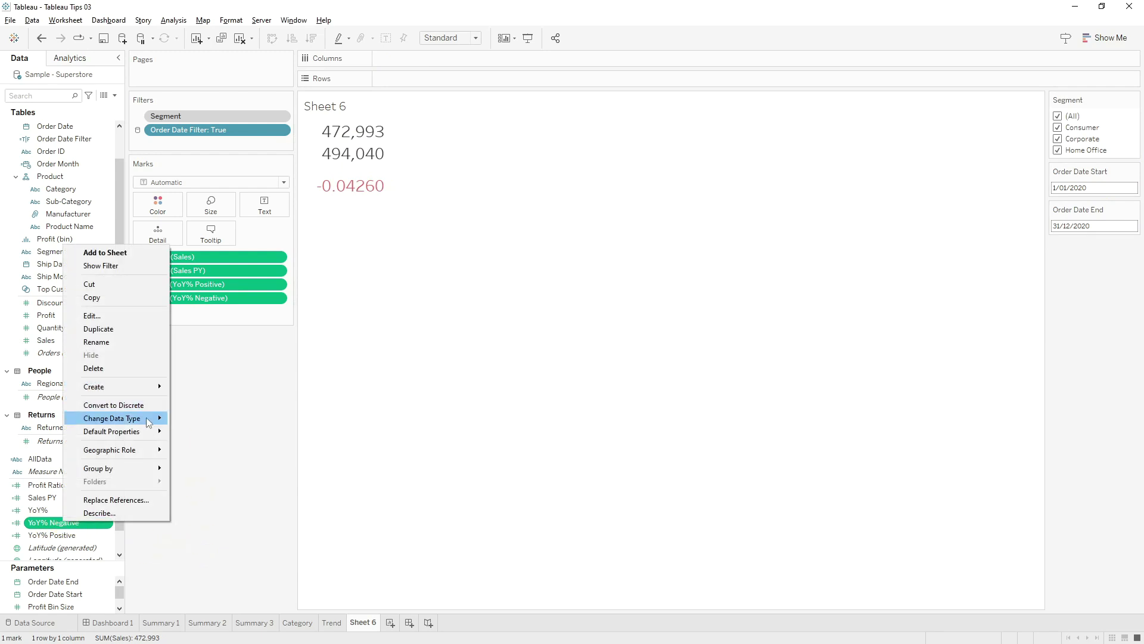
mouse_move(149, 431)
click(236, 458)
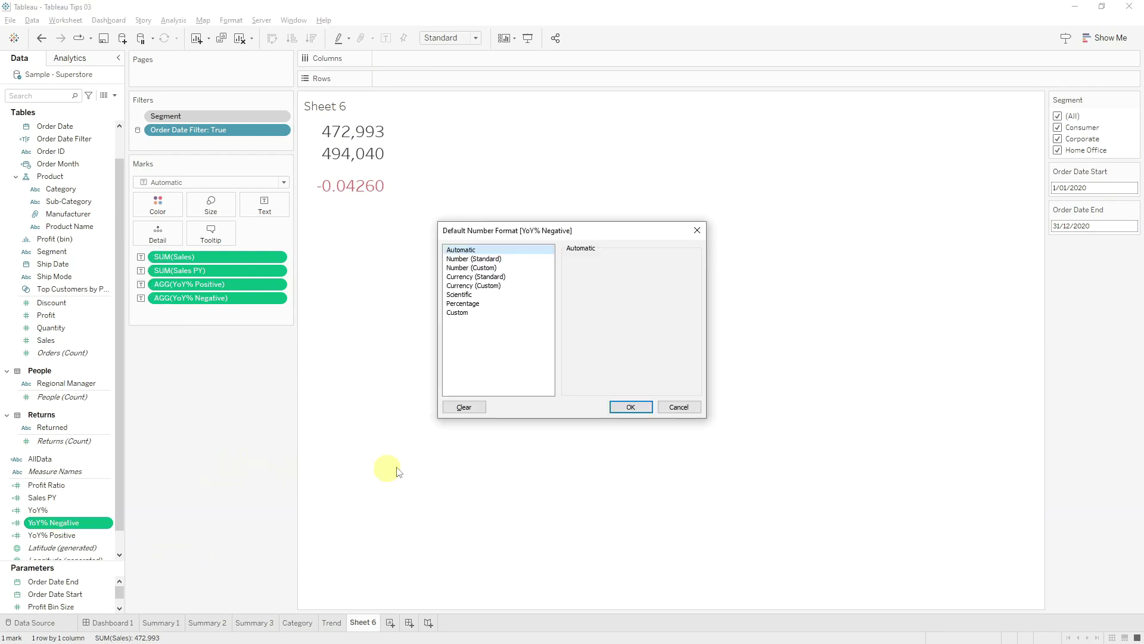
click(467, 312)
text(0.0%▲;0.0%▼;0.0%)
double_click(599, 273)
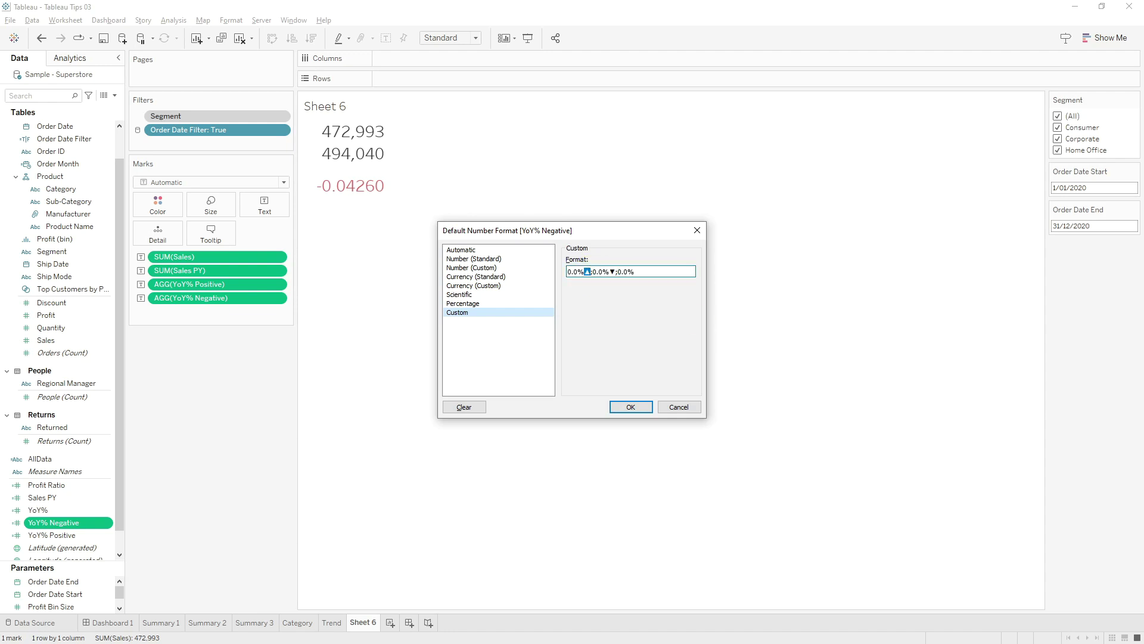
key(alt+Tab)
click(415, 515)
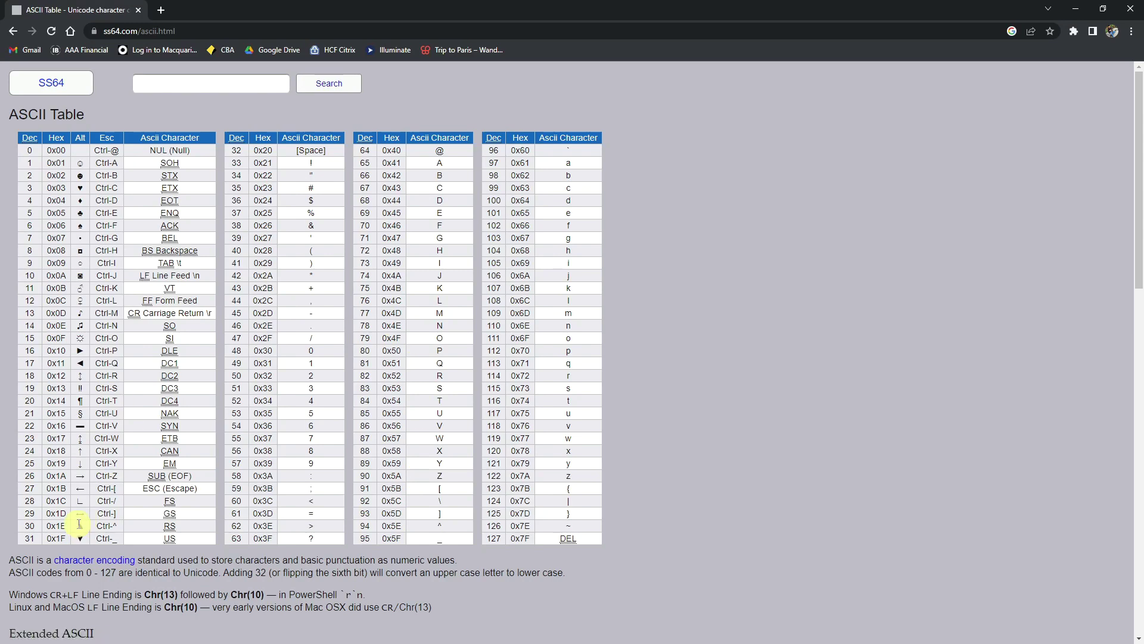
key(alt+Tab)
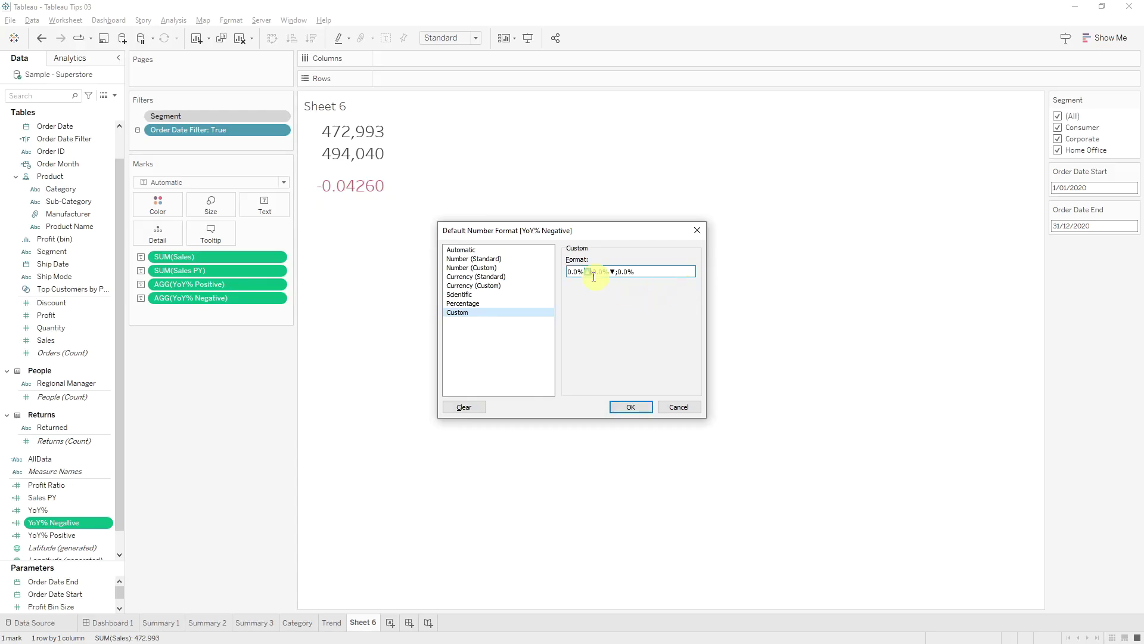
click(714, 360)
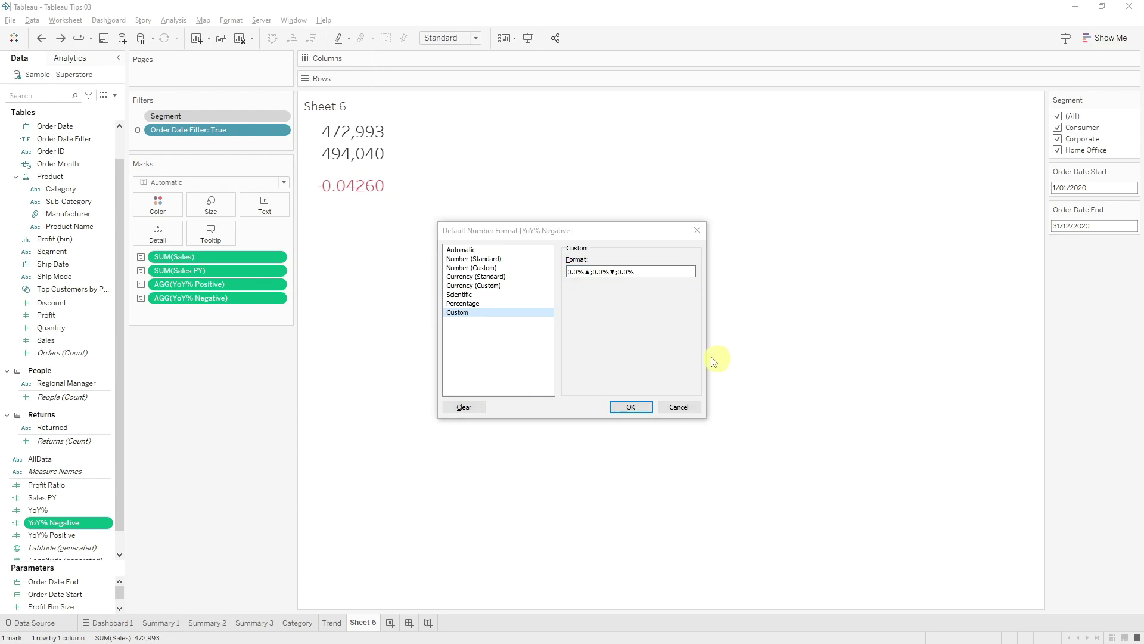
click(626, 407)
mouse_move(334, 182)
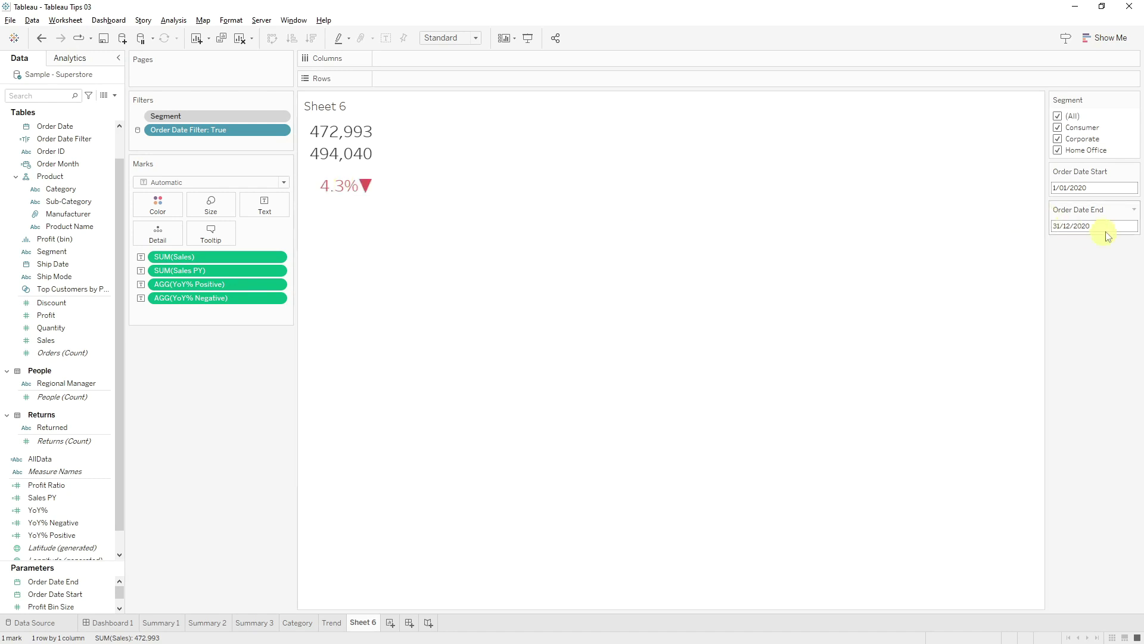
Set Order Date Start to 1/01/2021 and Order Date End to 31/12/2021 to check the positive year-on-year label.
click(1100, 188)
text(1)
key(Return)
click(1124, 222)
key(BackSpace)
text(1)
key(Return)
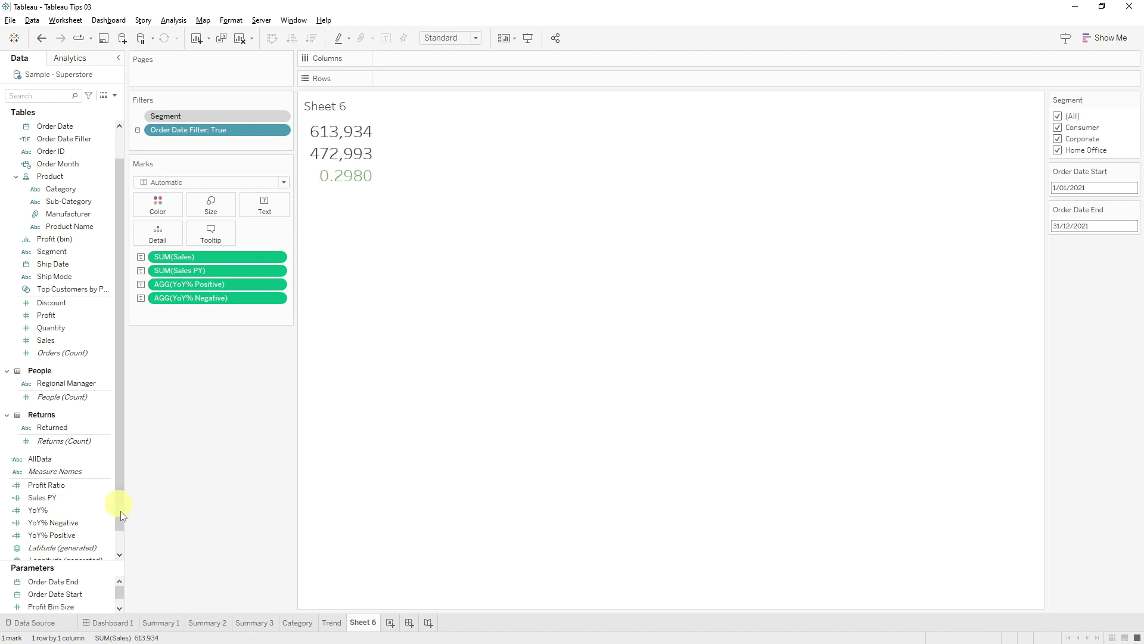
Give YoY% Positive the same custom arrow percentage as its default number format that YoY% Negative uses.
right_click(80, 532)
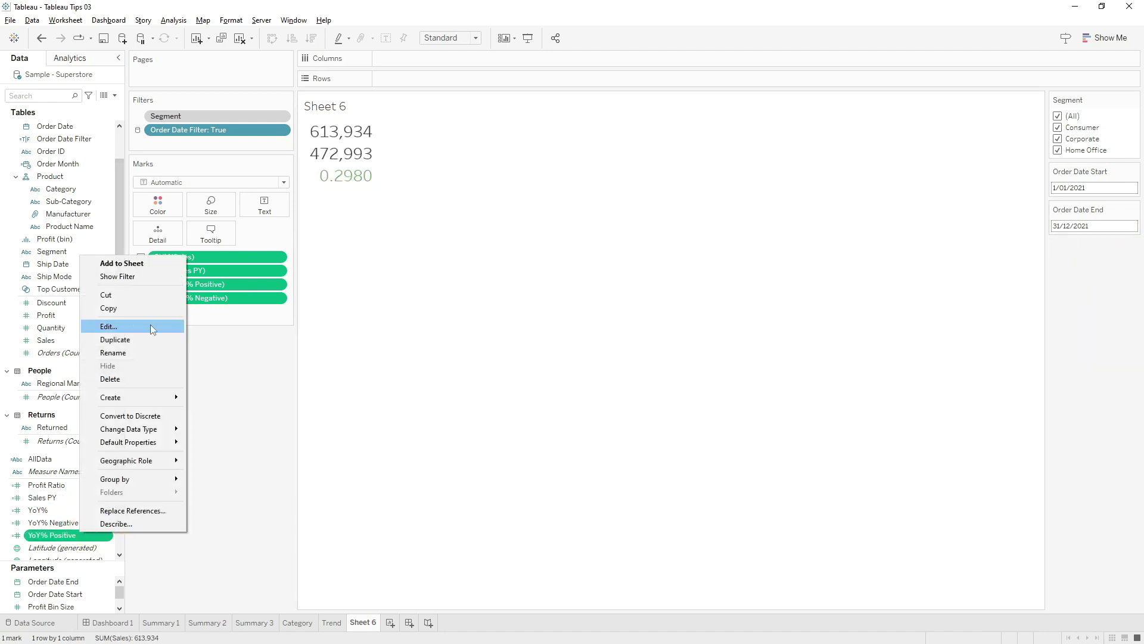
mouse_move(153, 443)
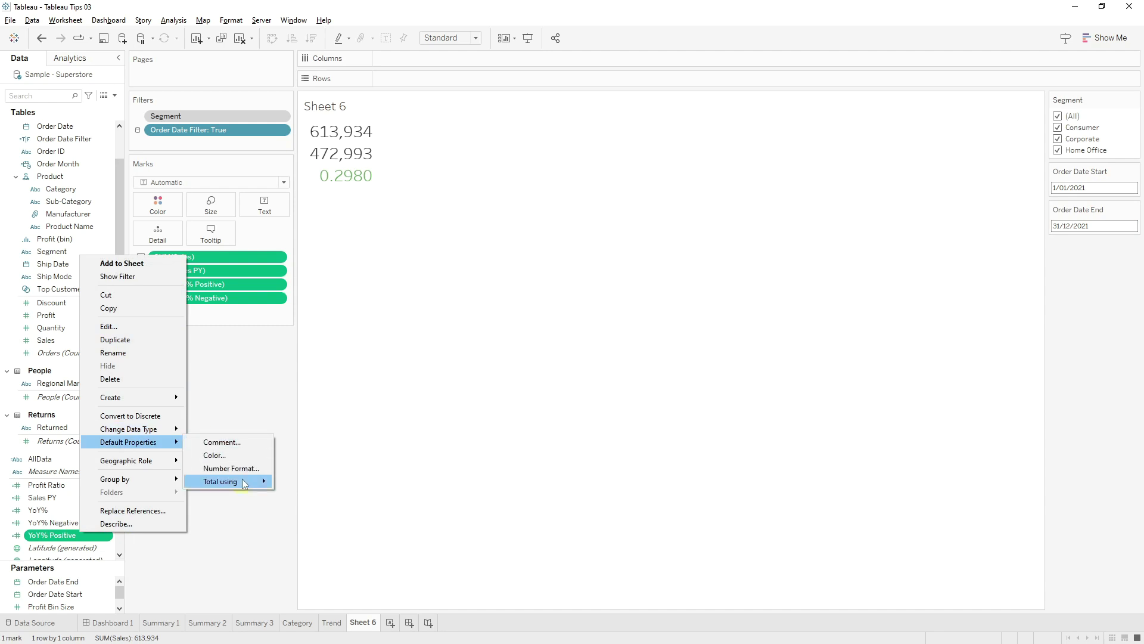
click(242, 469)
click(459, 313)
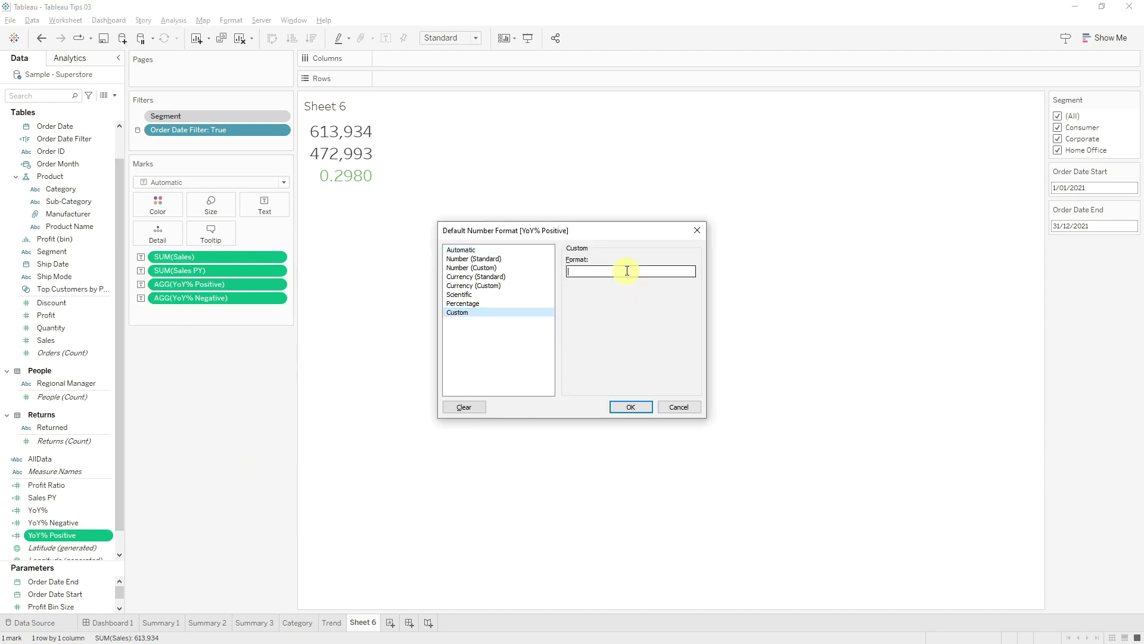
click(636, 405)
Rename the three YoY% fields to Sales YoY%, Sales YoY% Negative and Sales YoY% Positive.
click(62, 513)
click(49, 509)
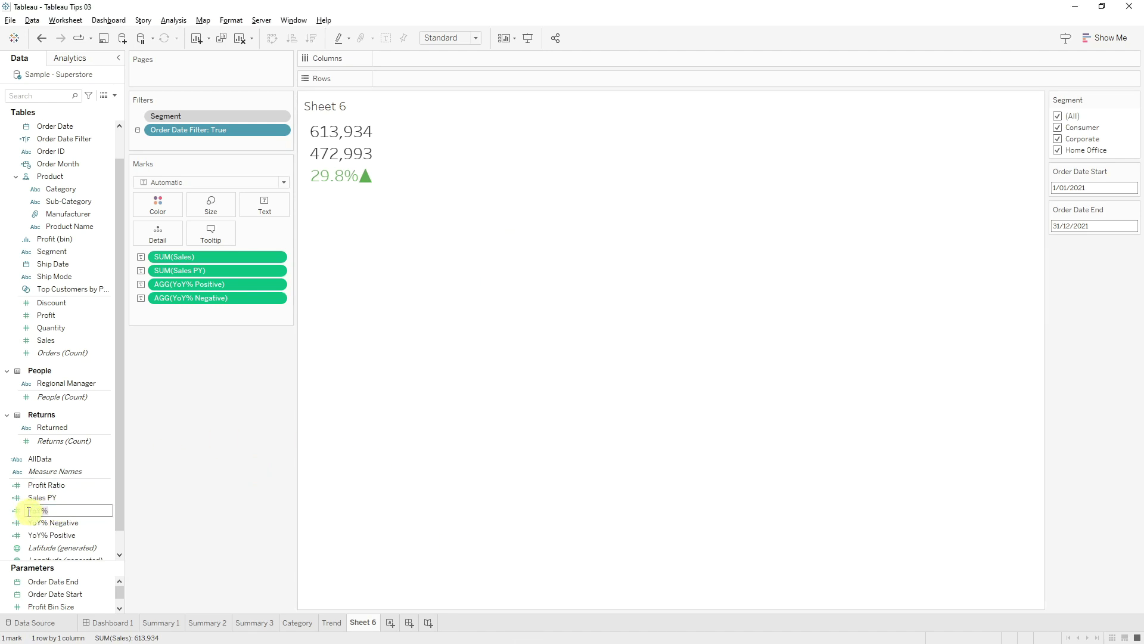
text(Sales)
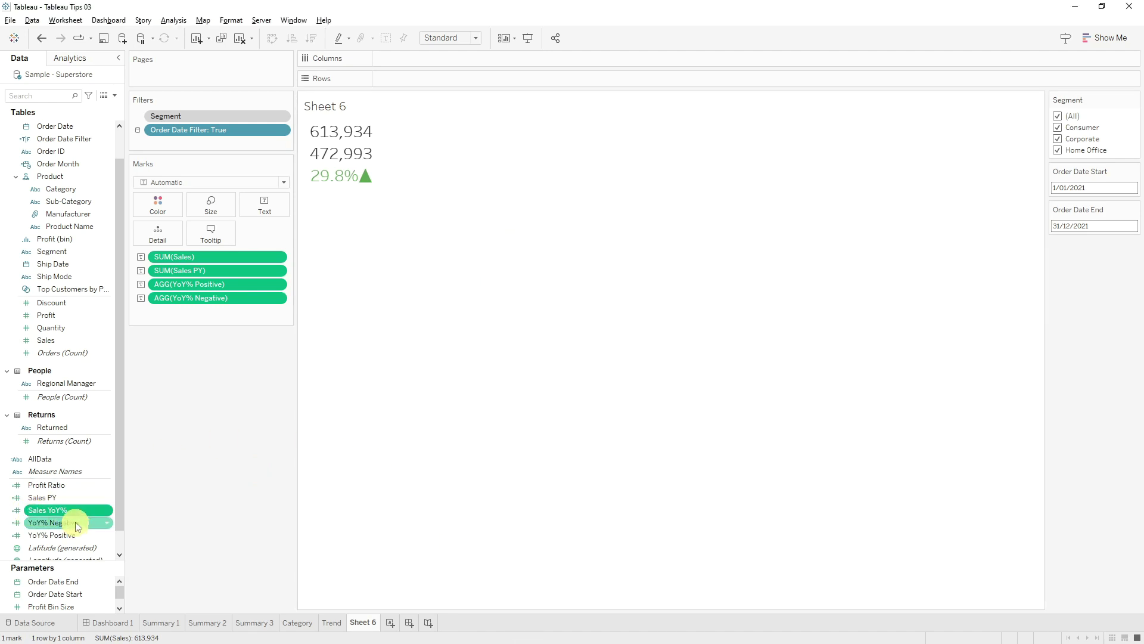
click(24, 525)
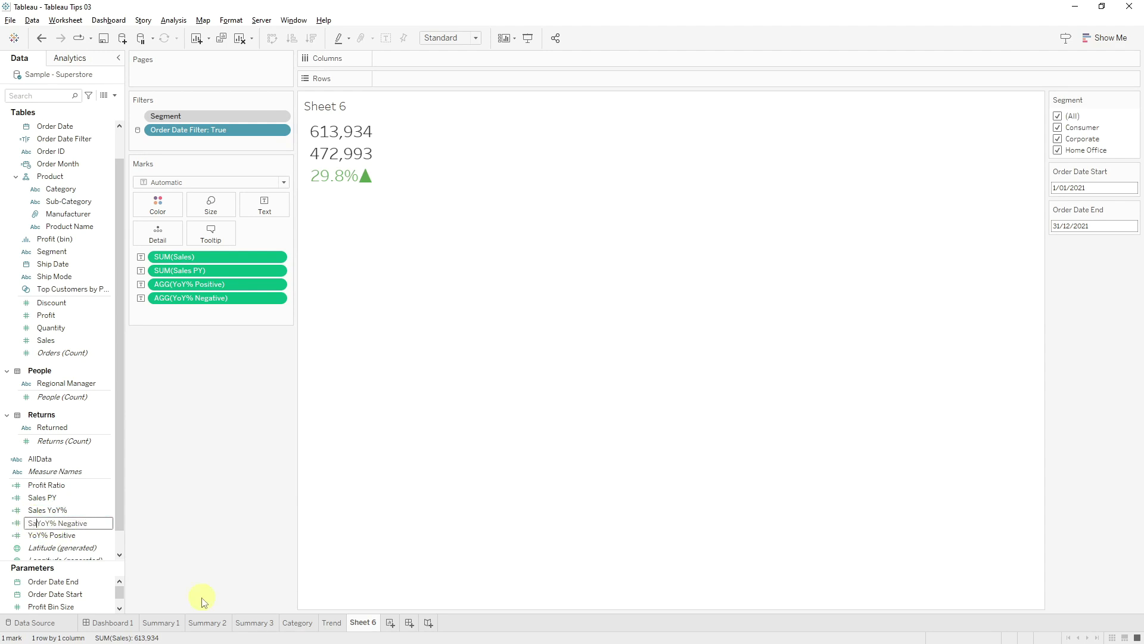
key(Return)
click(41, 536)
click(36, 535)
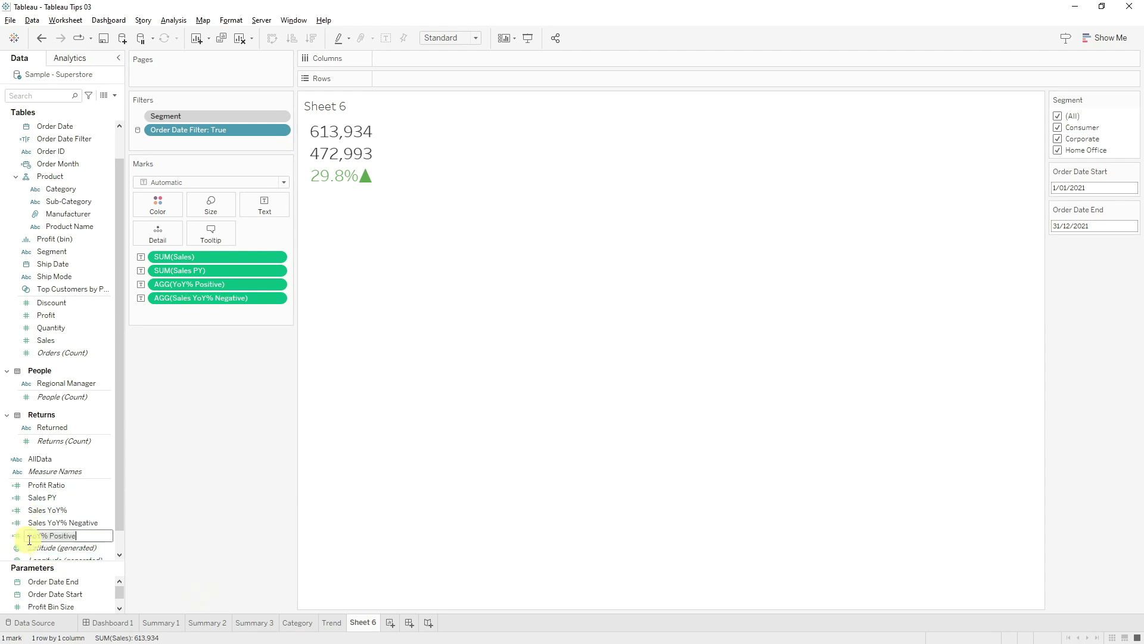
key(Return)
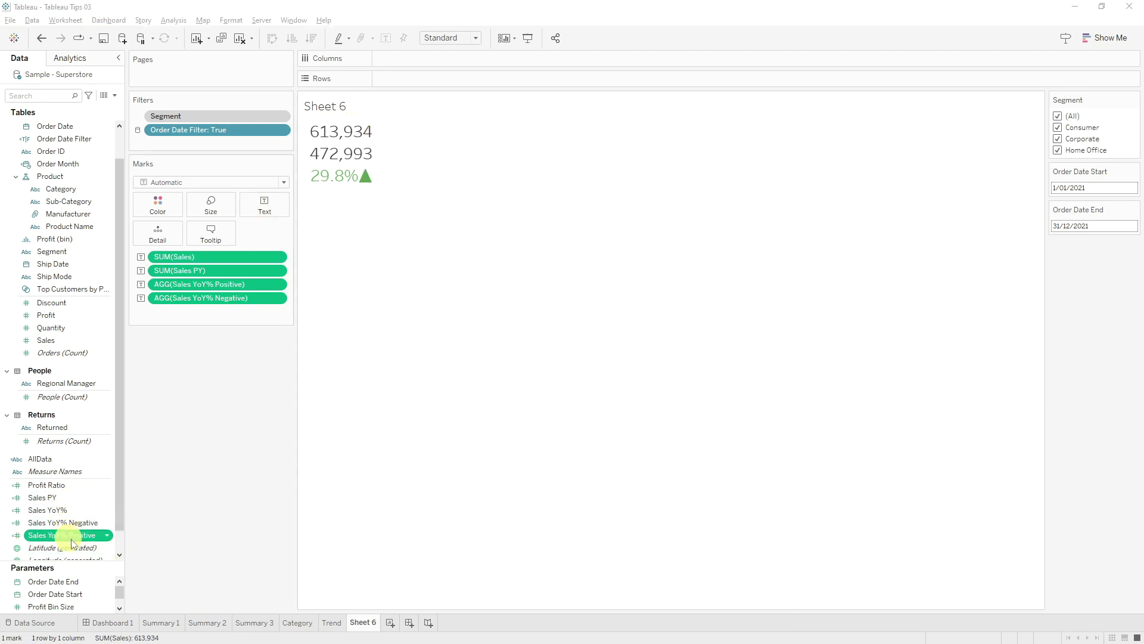
Add Sales YoY% Positive and Sales YoY% Negative to the text label of the Summary 1 sheet.
click(171, 623)
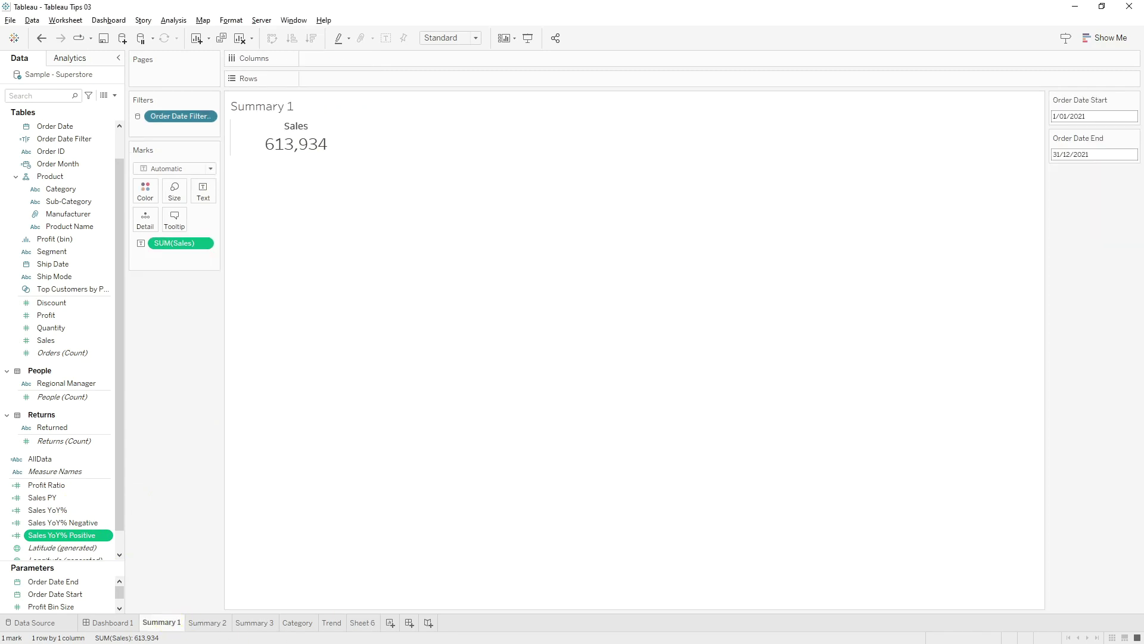
click(83, 526)
drag(76, 534, 208, 187)
In the Summary 1 label, color the Sales YoY% Positive line green and the Sales YoY% Negative line red.
click(206, 192)
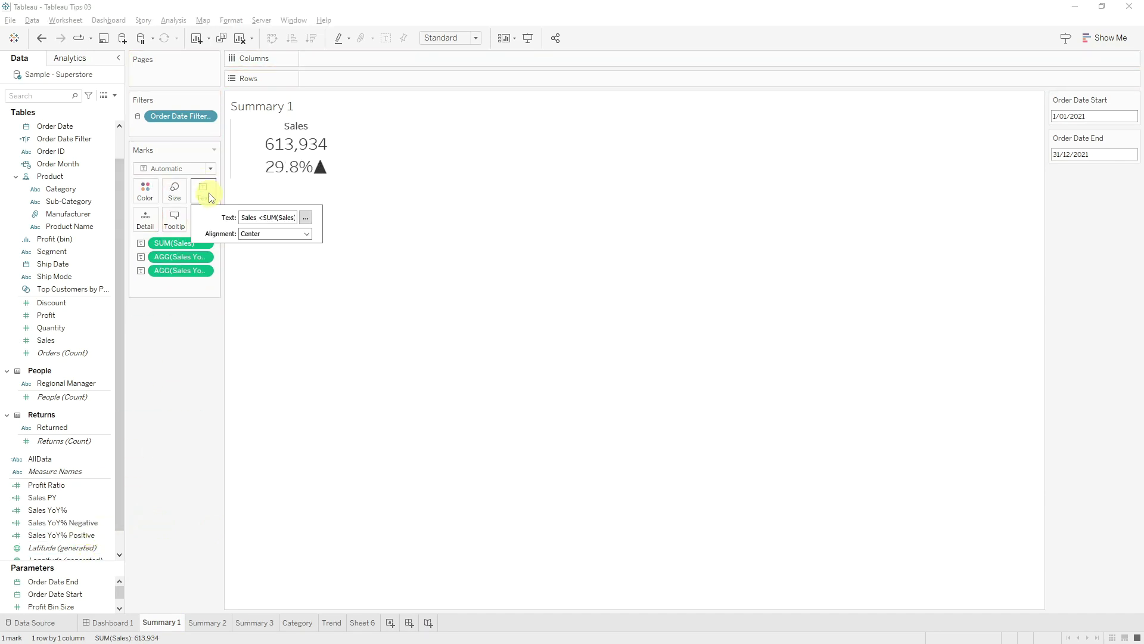
click(315, 222)
drag(681, 300, 464, 301)
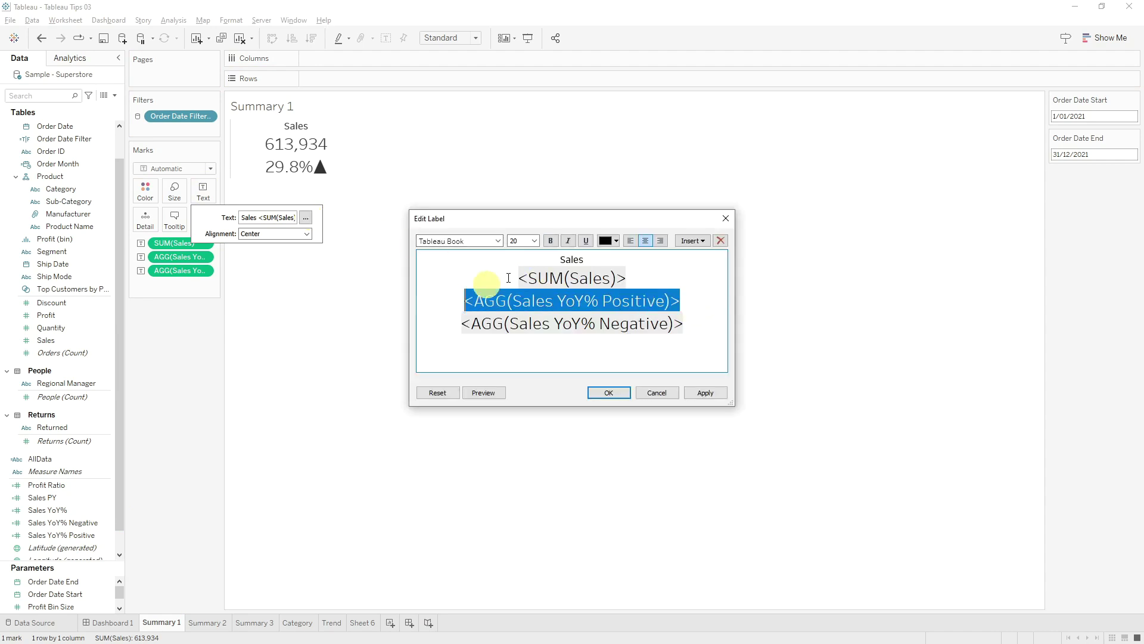
click(614, 241)
click(651, 253)
drag(691, 324, 450, 326)
click(615, 242)
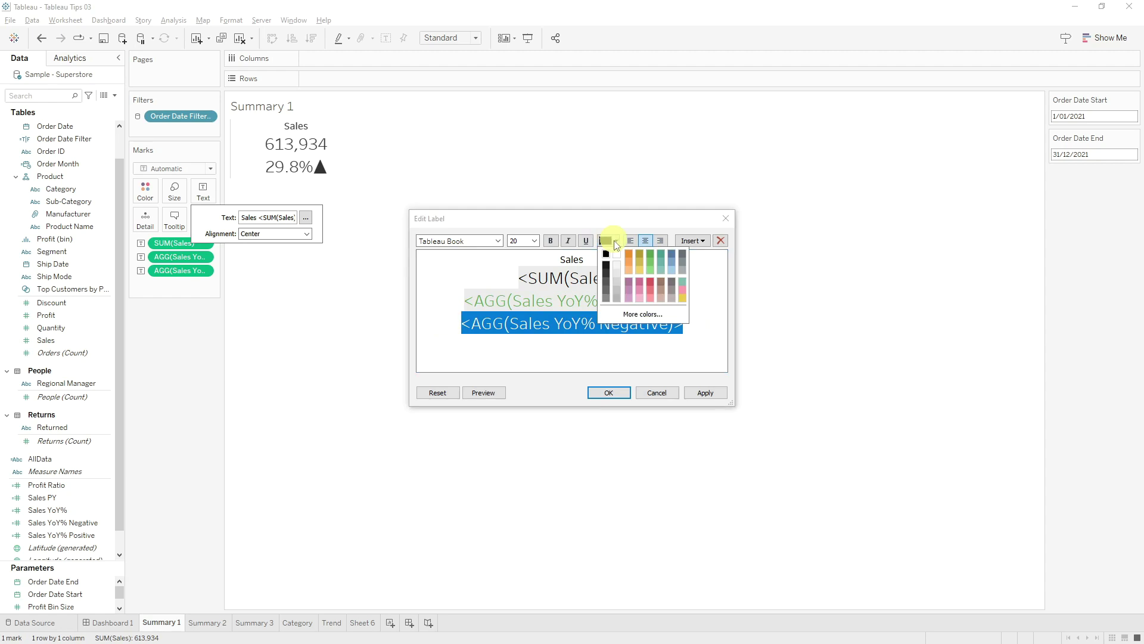
click(653, 285)
Join the positive and negative YoY% fields on one label line and reduce their font size.
click(700, 299)
key(Delete)
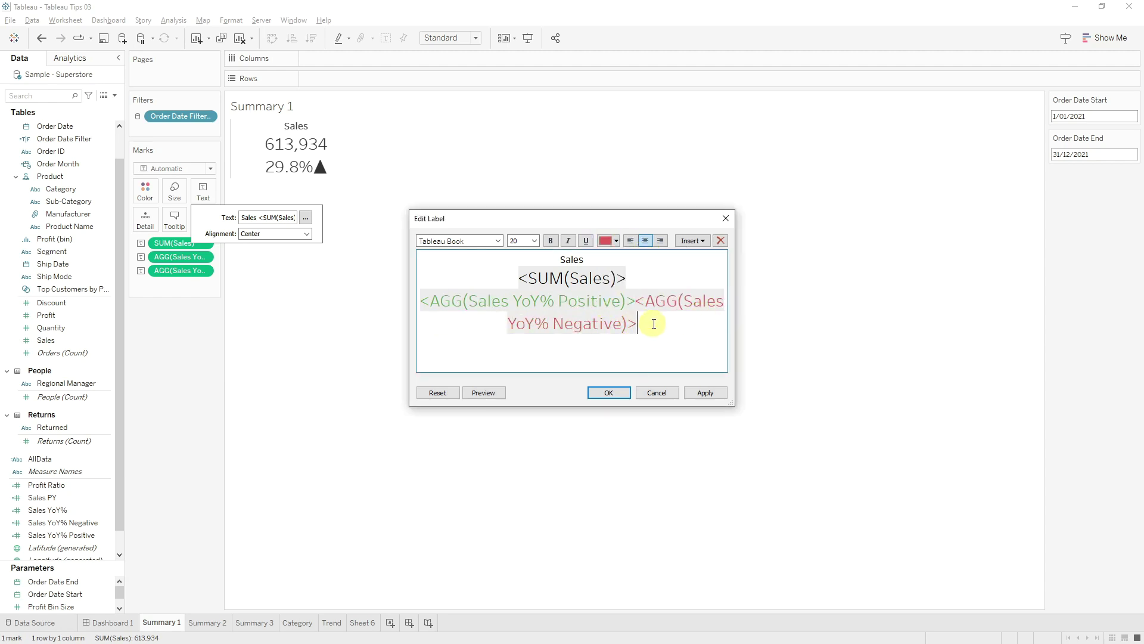
drag(654, 323, 407, 301)
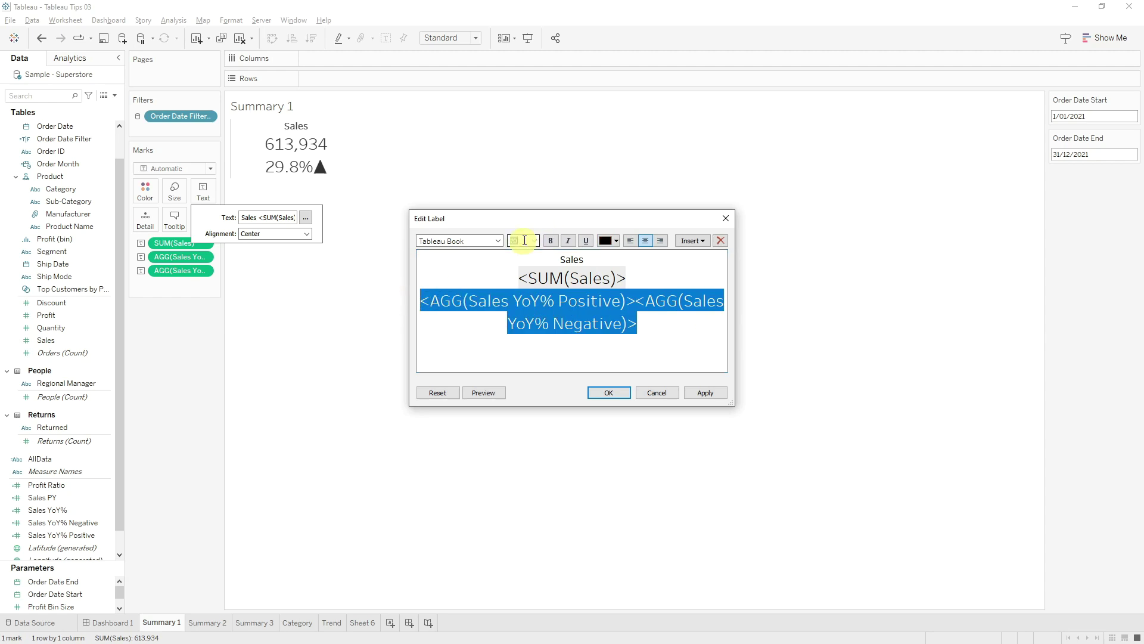
key(Return)
click(780, 254)
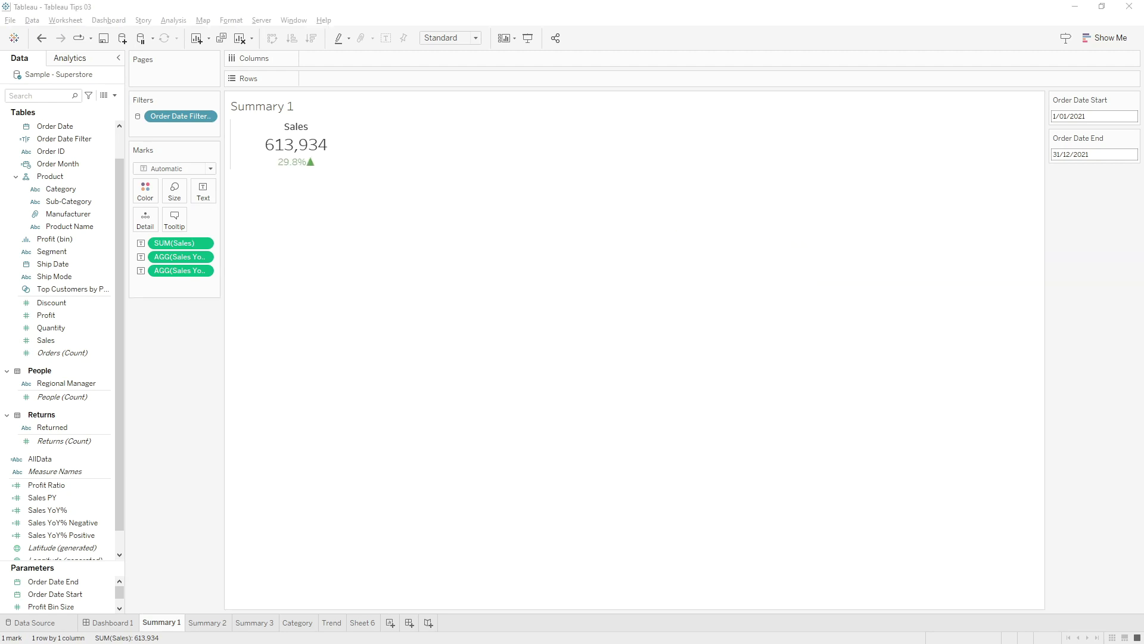
Add Sales PY as a detail on Summary 1 and open the sheet's tooltip for editing.
mouse_move(299, 149)
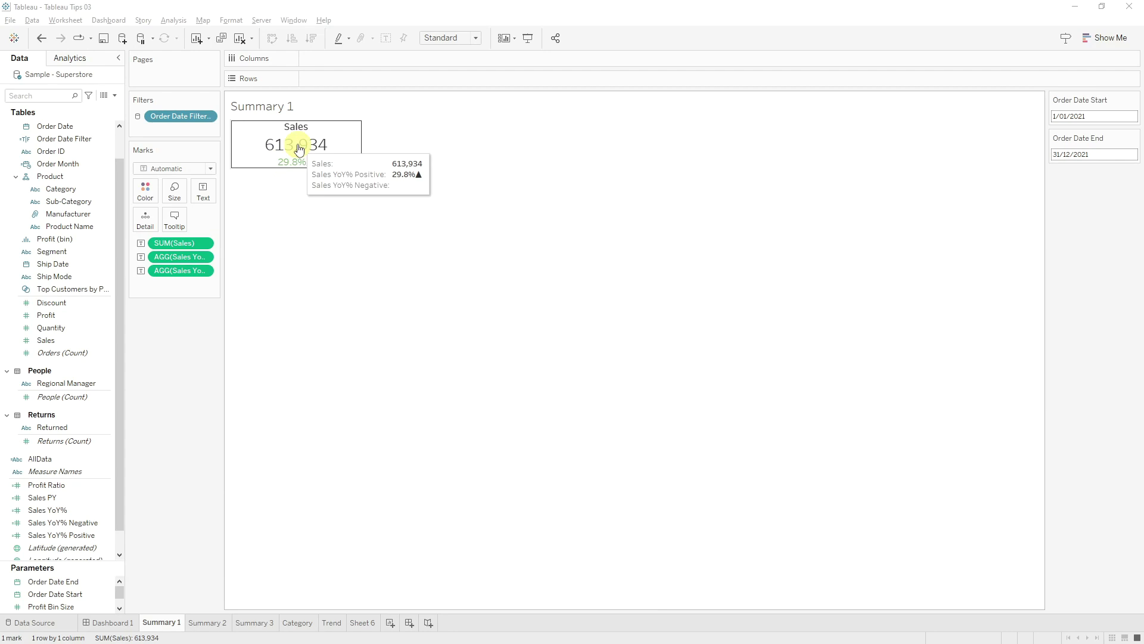
drag(41, 497, 194, 248)
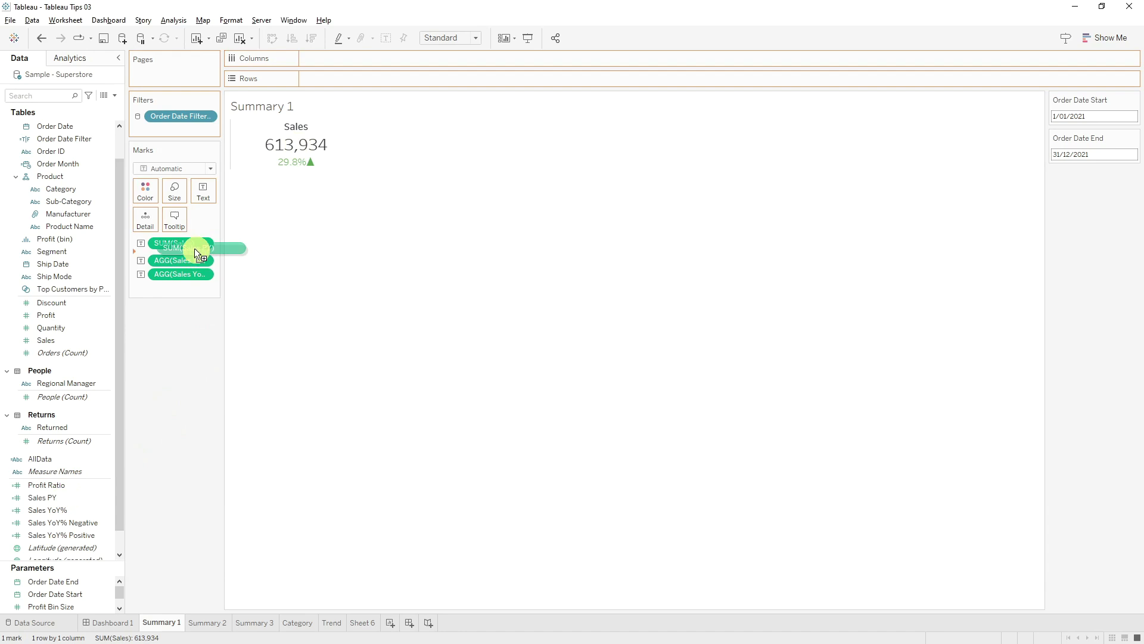
drag(145, 220, 146, 221)
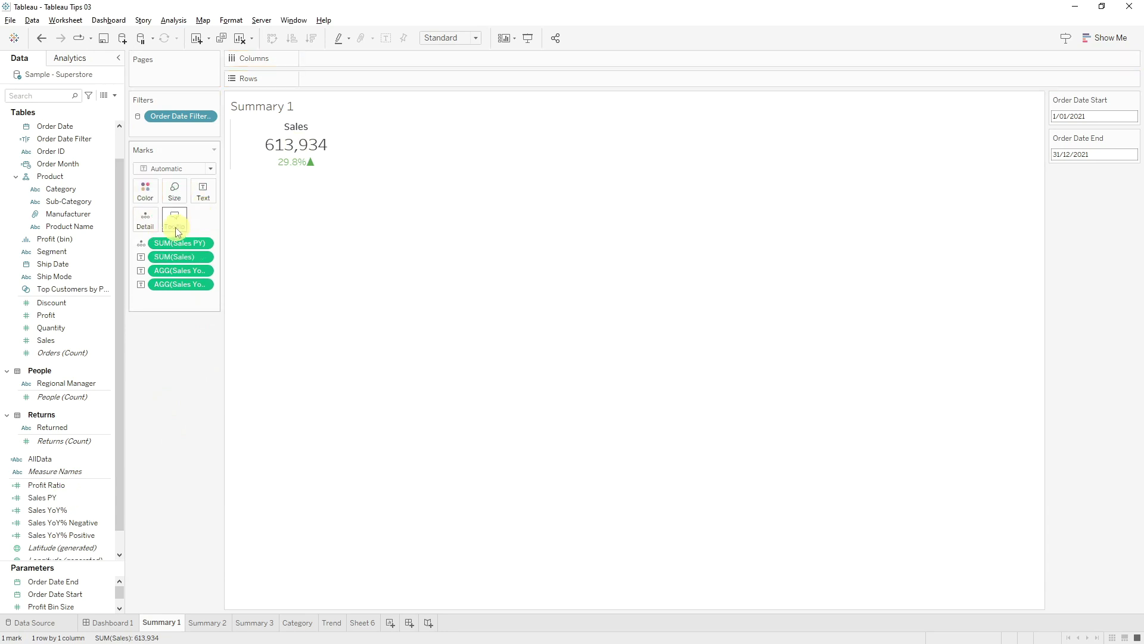
click(175, 225)
drag(508, 274, 365, 274)
key(Delete)
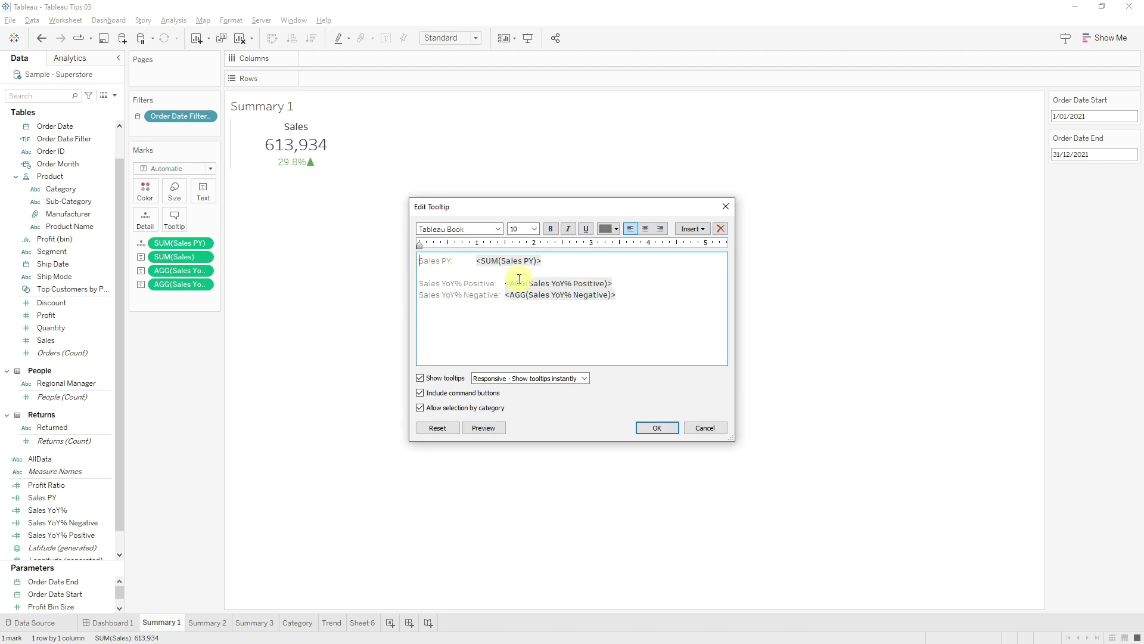
key(ctrl+z)
key(ctrl+z)
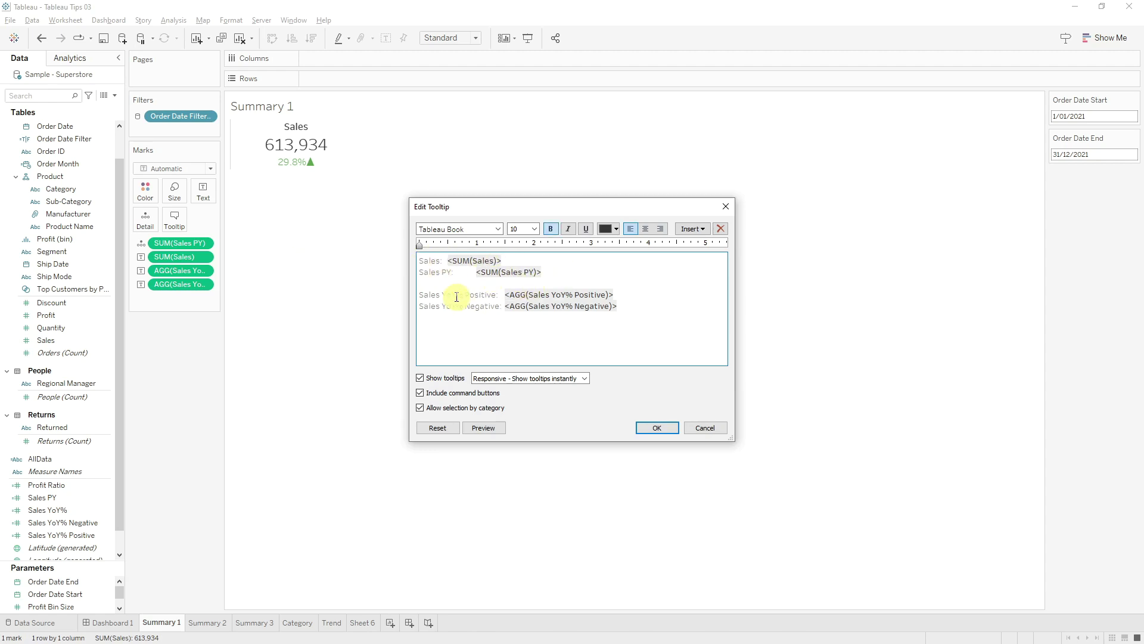
Merge the tooltip's two year-on-year lines into one labelled YoY%, holding Sales YoY% Positive and Sales YoY% Negative, without the blank line.
key(Delete)
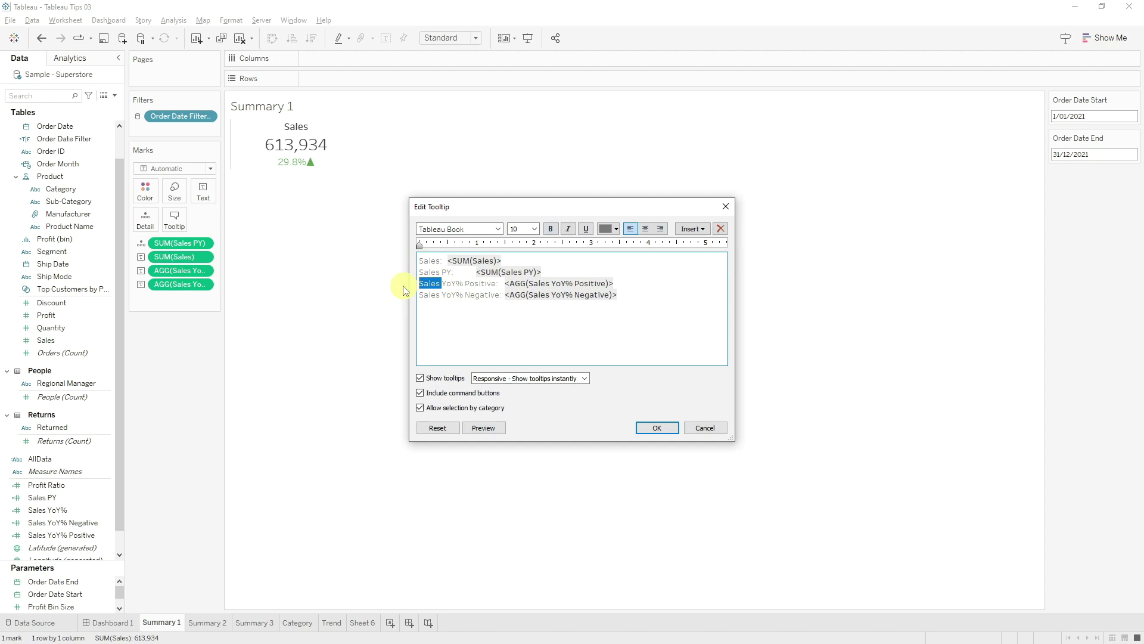
key(Delete)
double_click(459, 284)
key(Delete)
drag(500, 296, 388, 296)
key(Delete)
key(BackSpace)
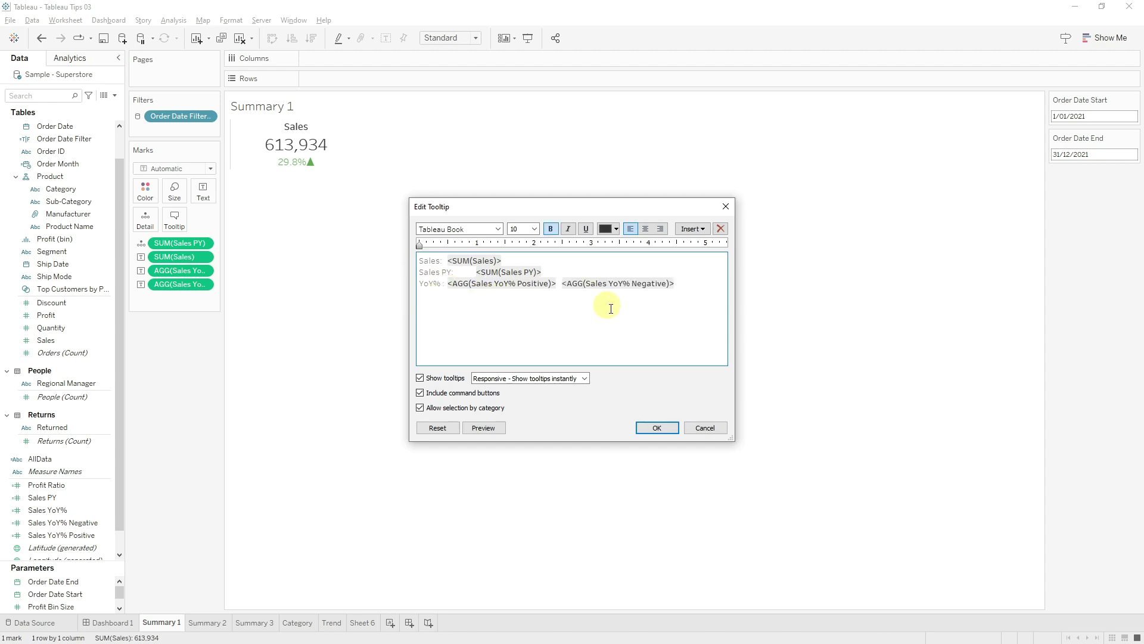
key(Delete)
click(657, 428)
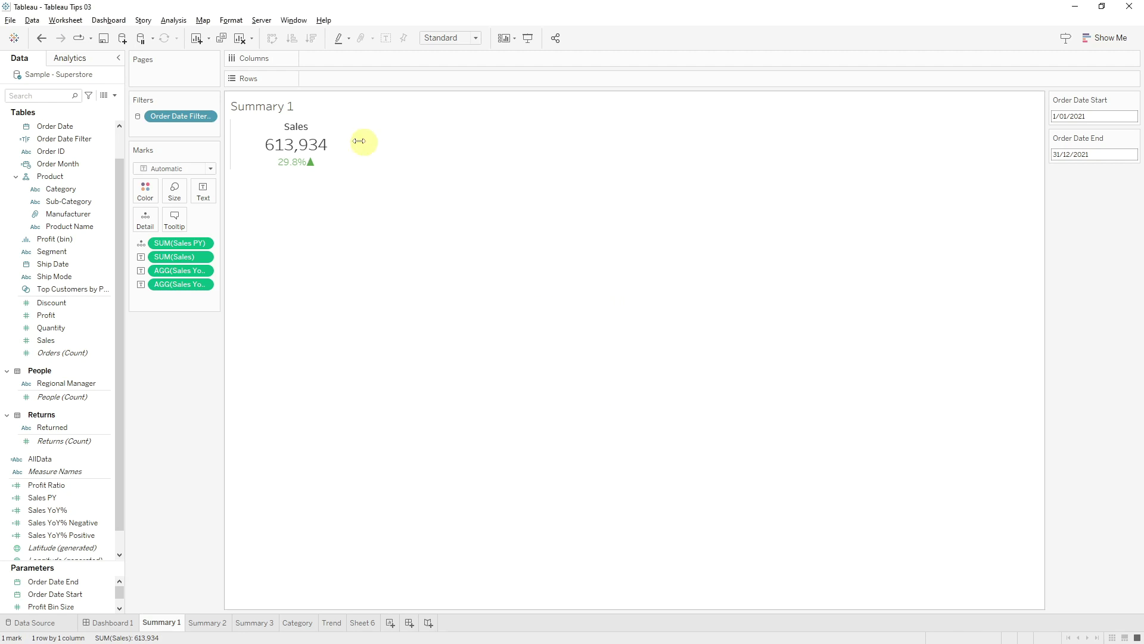
mouse_move(316, 162)
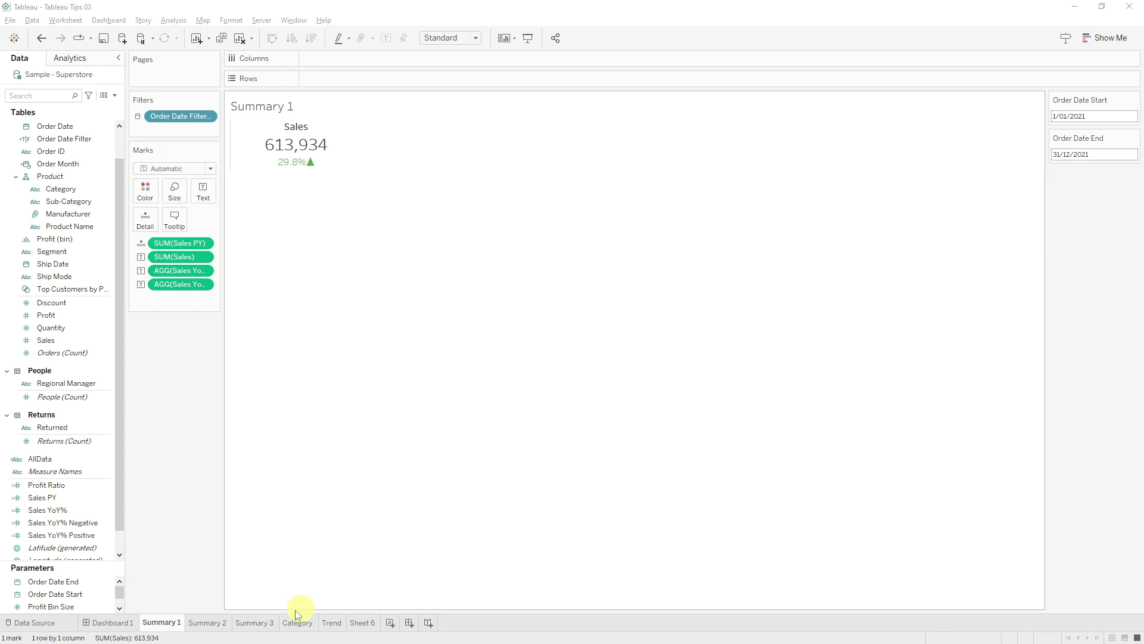
On the Summary 2 sheet, add the positive and negative Profit YoY% fields to the marks.
click(217, 622)
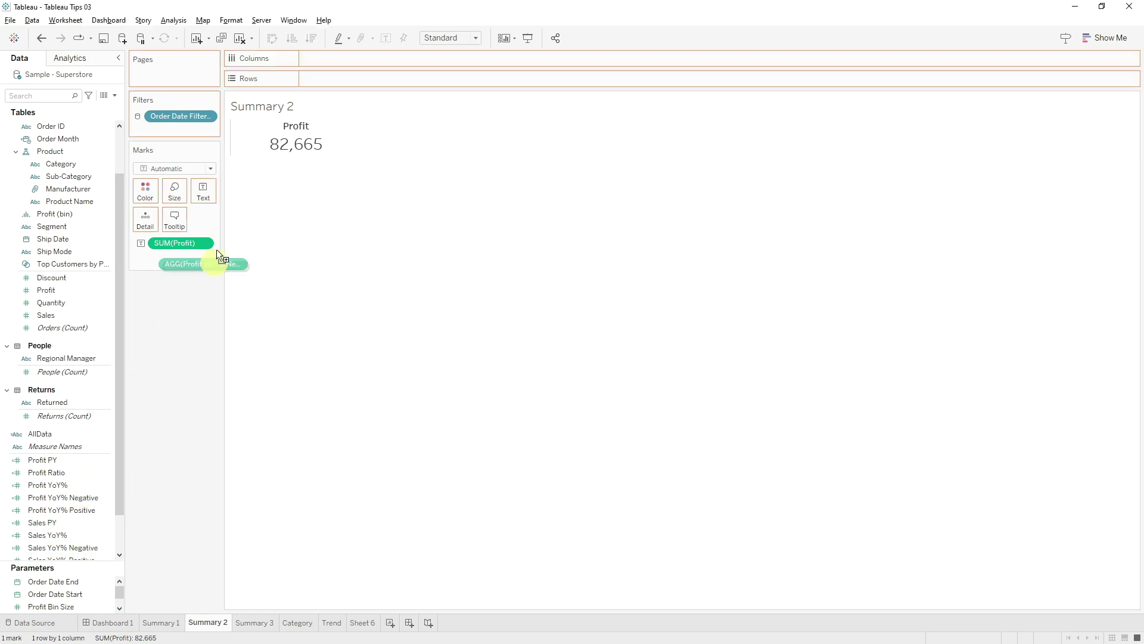
drag(216, 249, 179, 266)
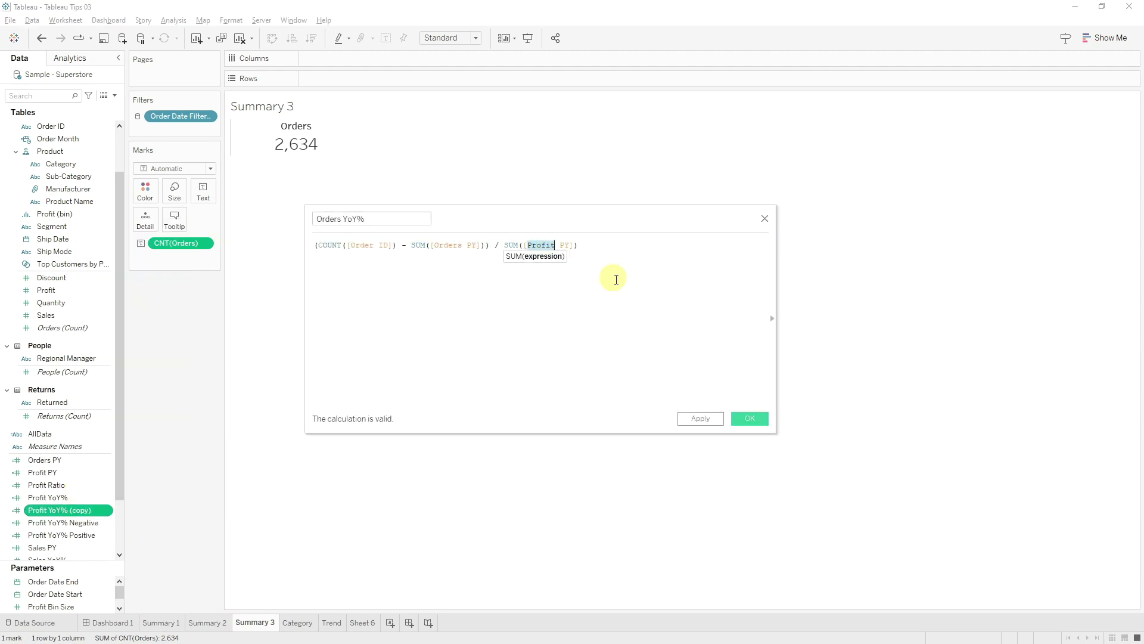
Save the Orders YoY% calculation comparing COUNT([Order ID]) with SUM([Orders PY]), and apply the color-coded Orders YoY% label on Summary 3.
click(749, 418)
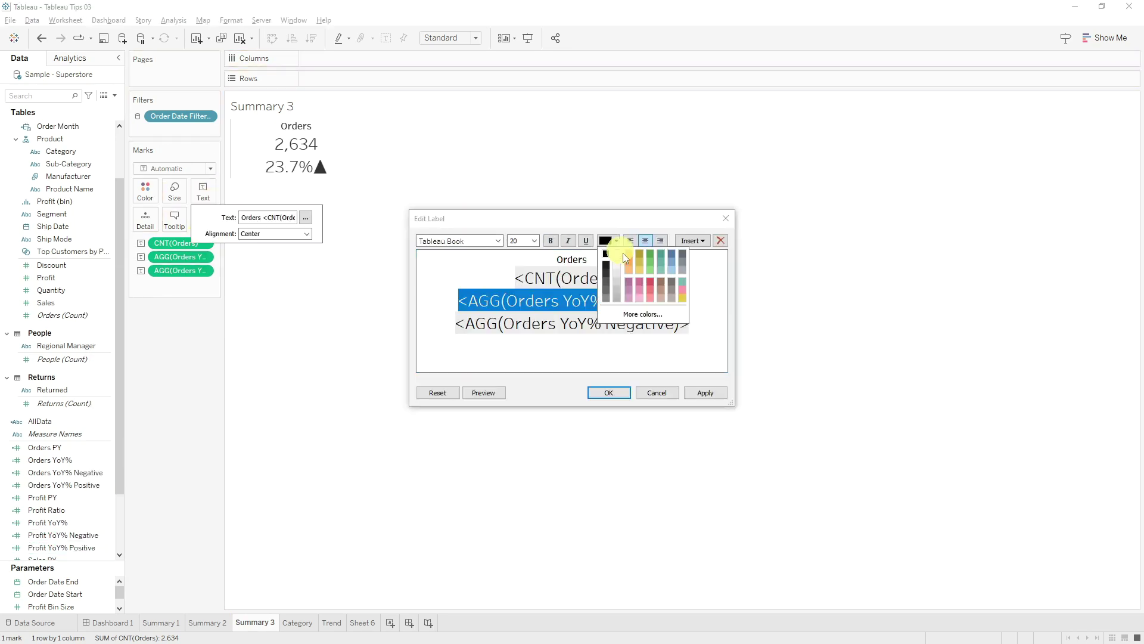
click(607, 392)
Open Dashboard 1 and examine the year-on-year labels and tooltips of the Sales and Orders summaries.
click(110, 622)
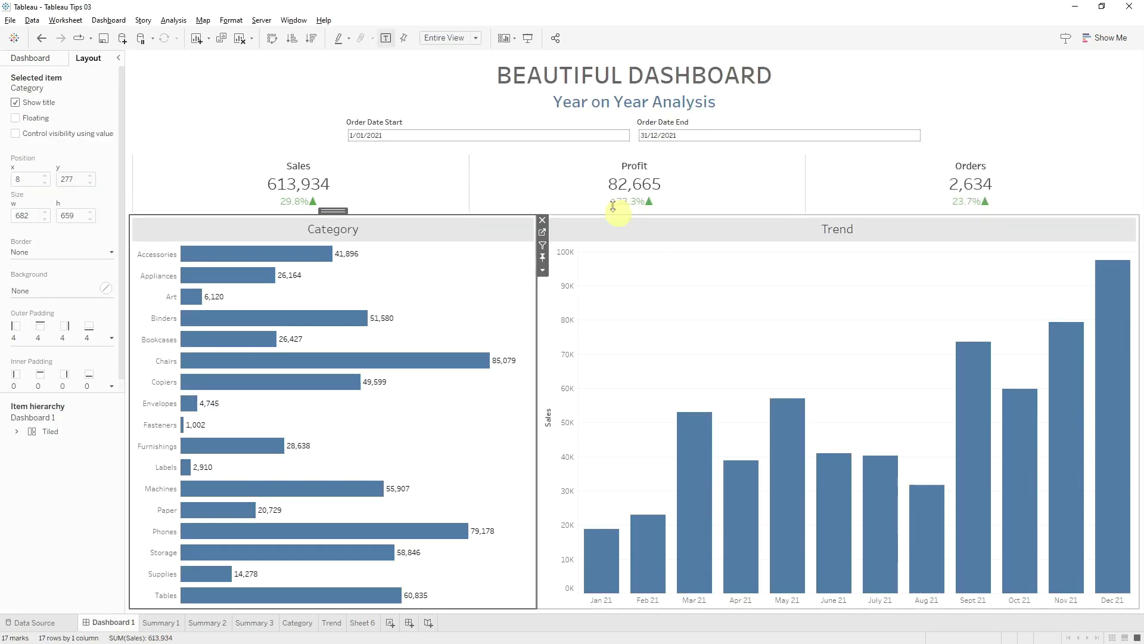
mouse_move(345, 190)
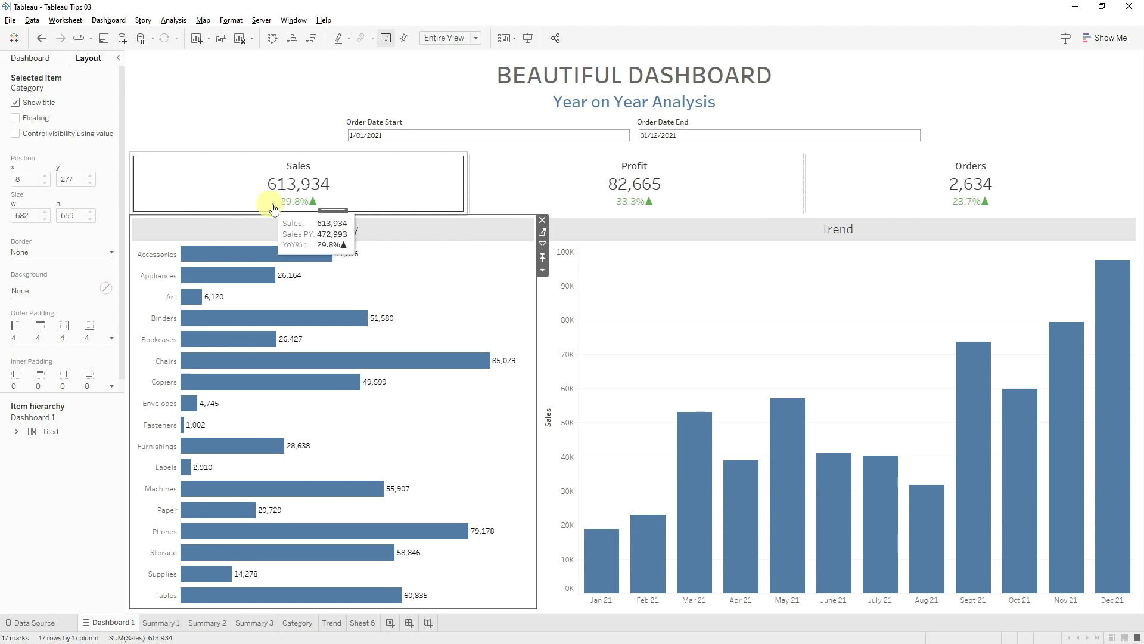
mouse_move(953, 190)
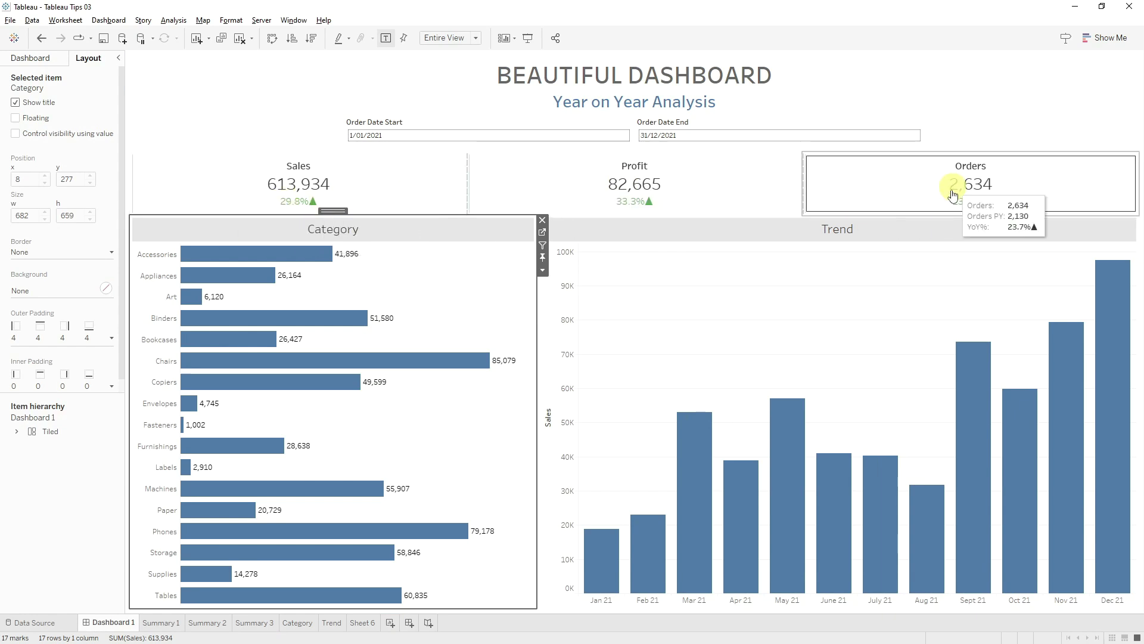
Set the dashboard's Order Date Start to 1/01/2020 and Order Date End to 31/12/2020, and check the Sales and Profit tooltips.
click(425, 135)
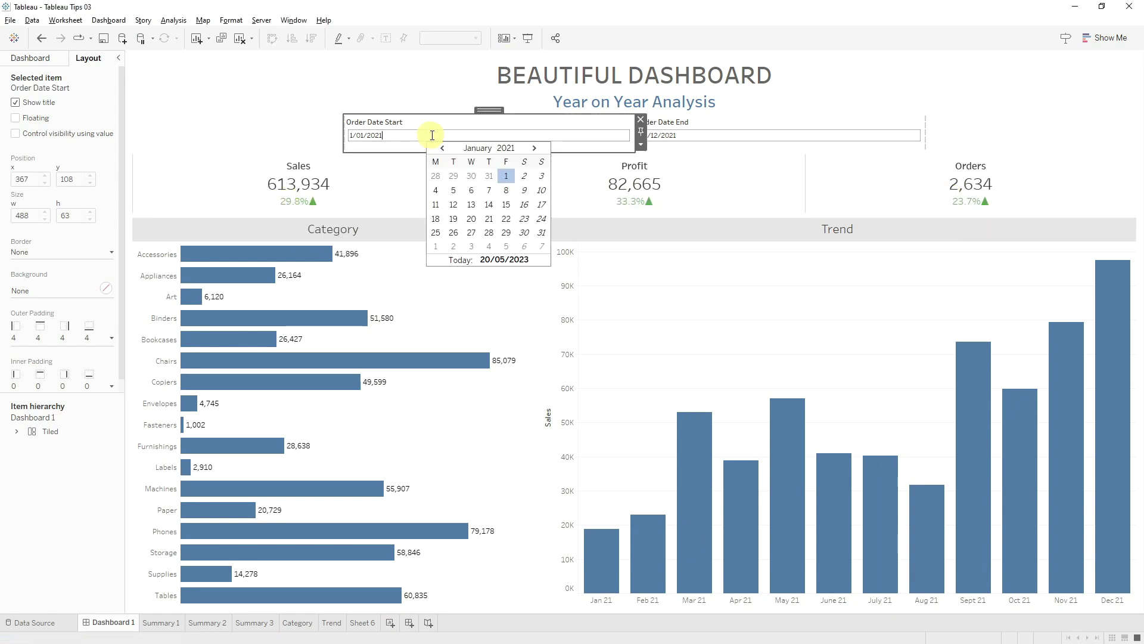
click(706, 135)
key(BackSpace)
text(0)
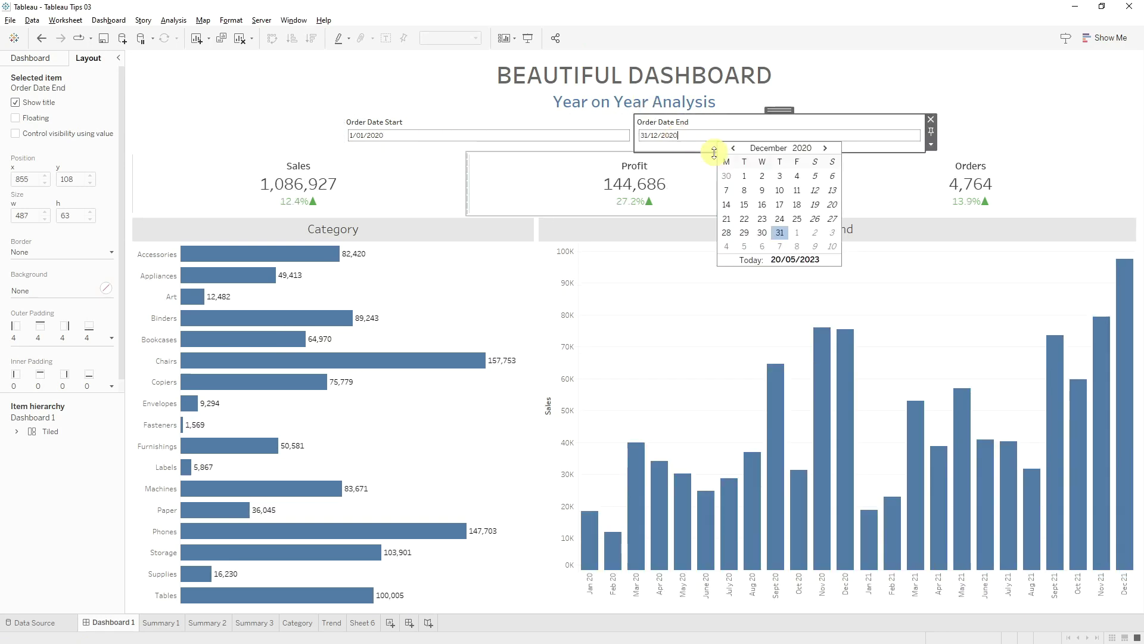
key(Return)
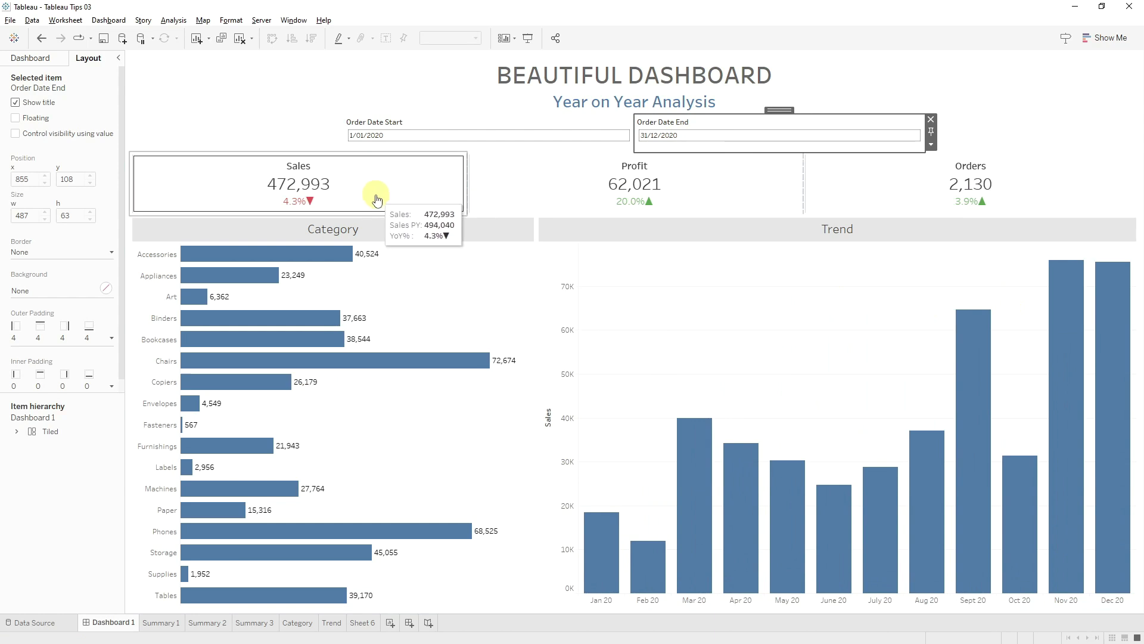
mouse_move(693, 211)
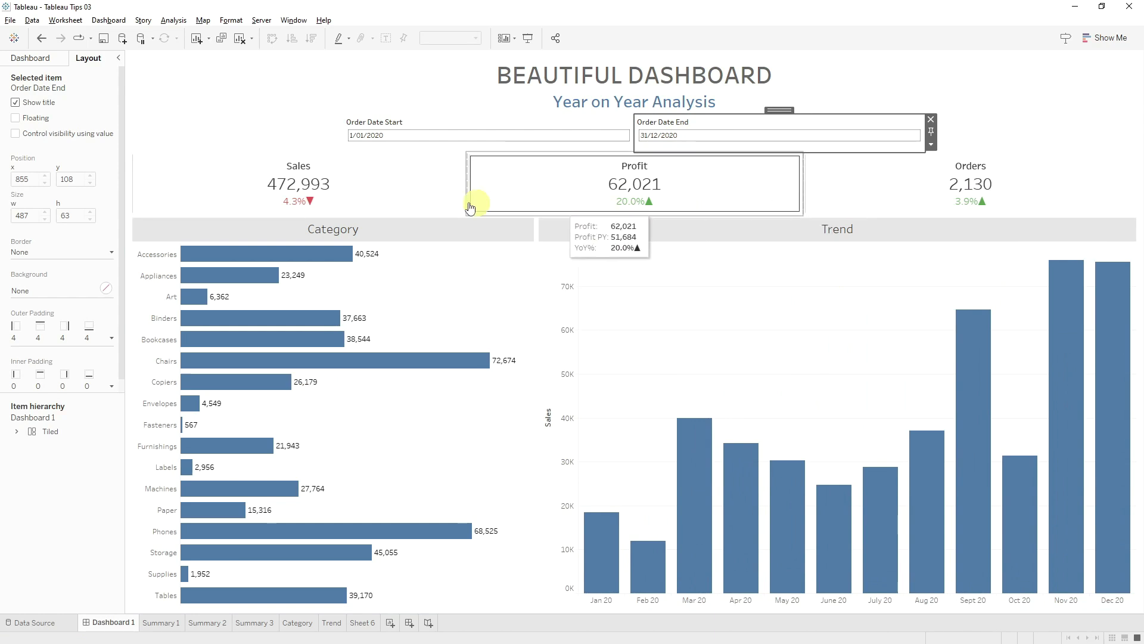
Examine the Profit, Sales and Orders summaries with their tooltips, and the Category bars on the dashboard.
mouse_move(966, 207)
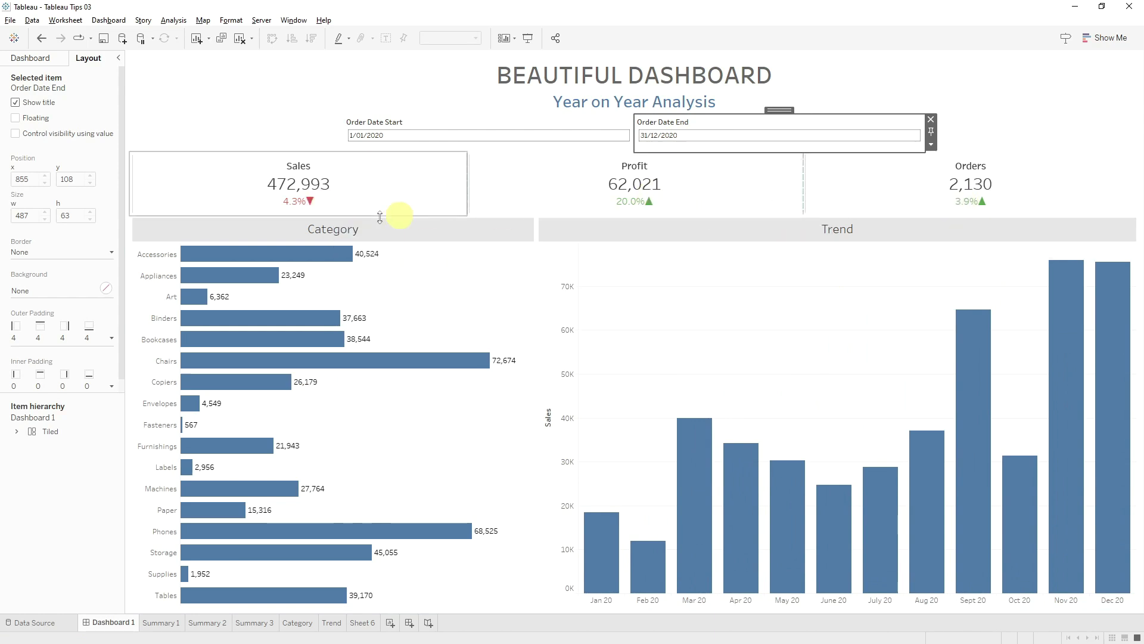
mouse_move(508, 203)
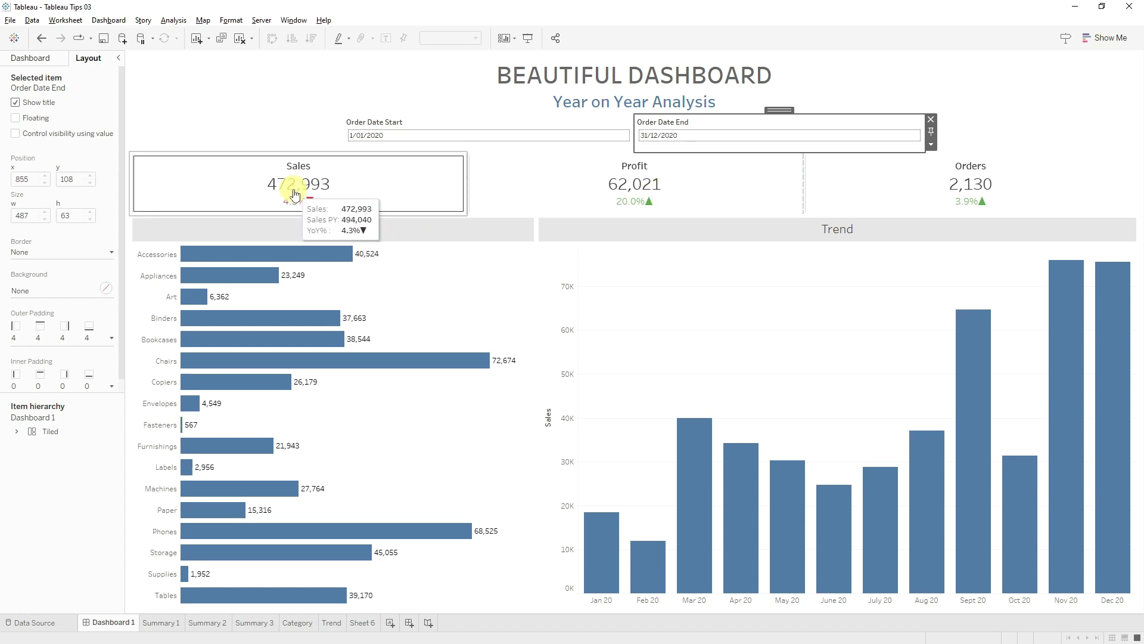
mouse_move(967, 180)
key(Escape)
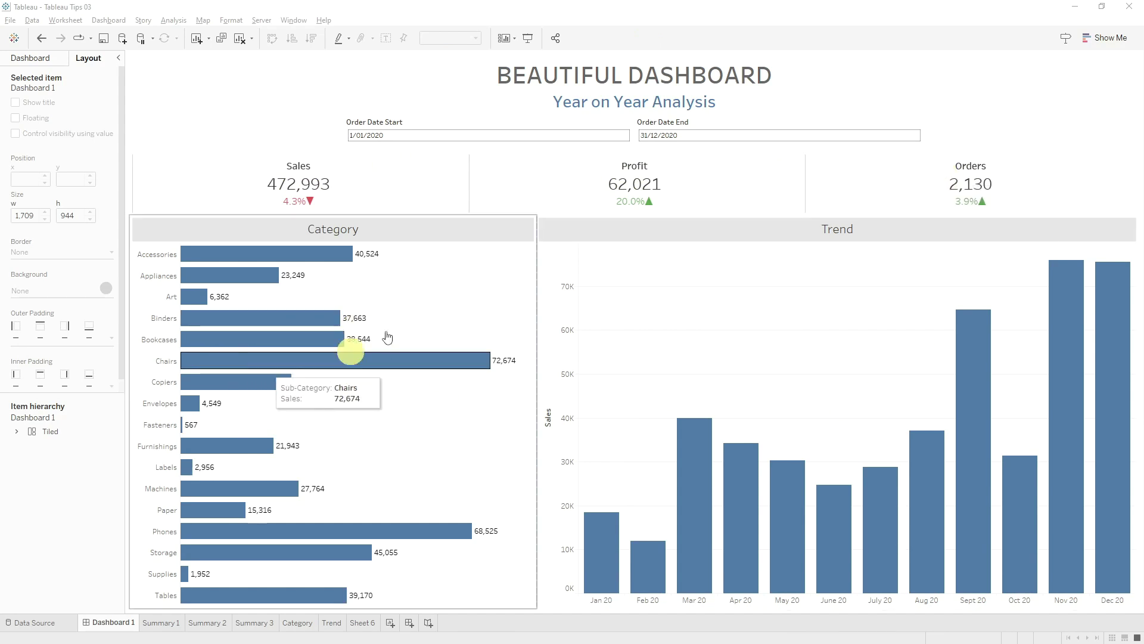
mouse_move(247, 335)
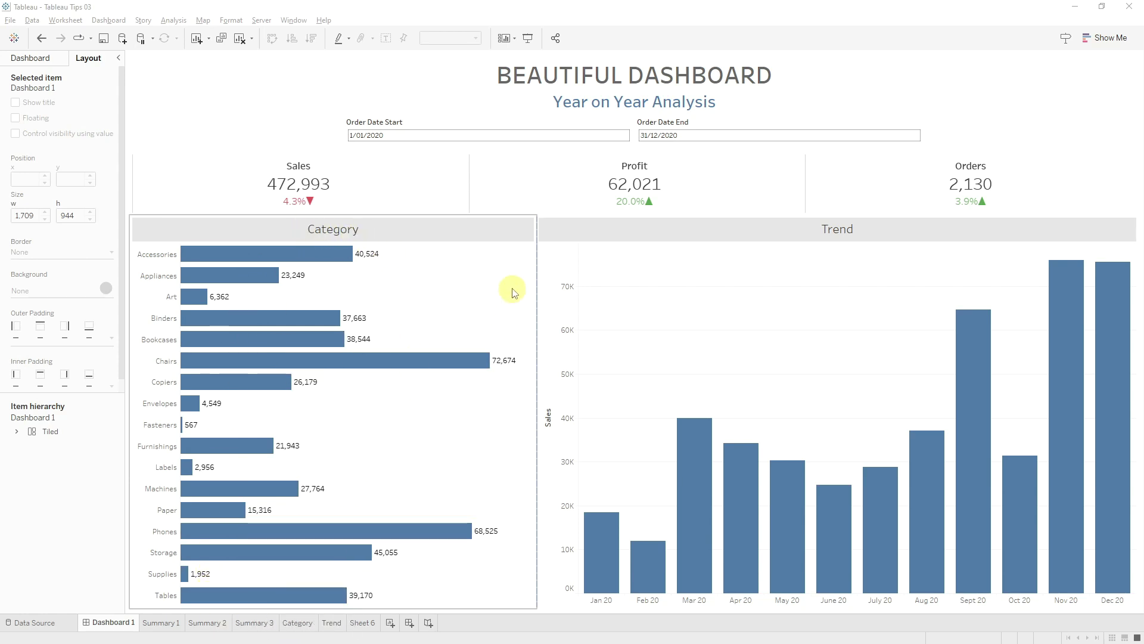
Go from the dashboard's Category chart to its worksheet, add Sales PY to the columns and label its bars with Sales PY.
click(477, 289)
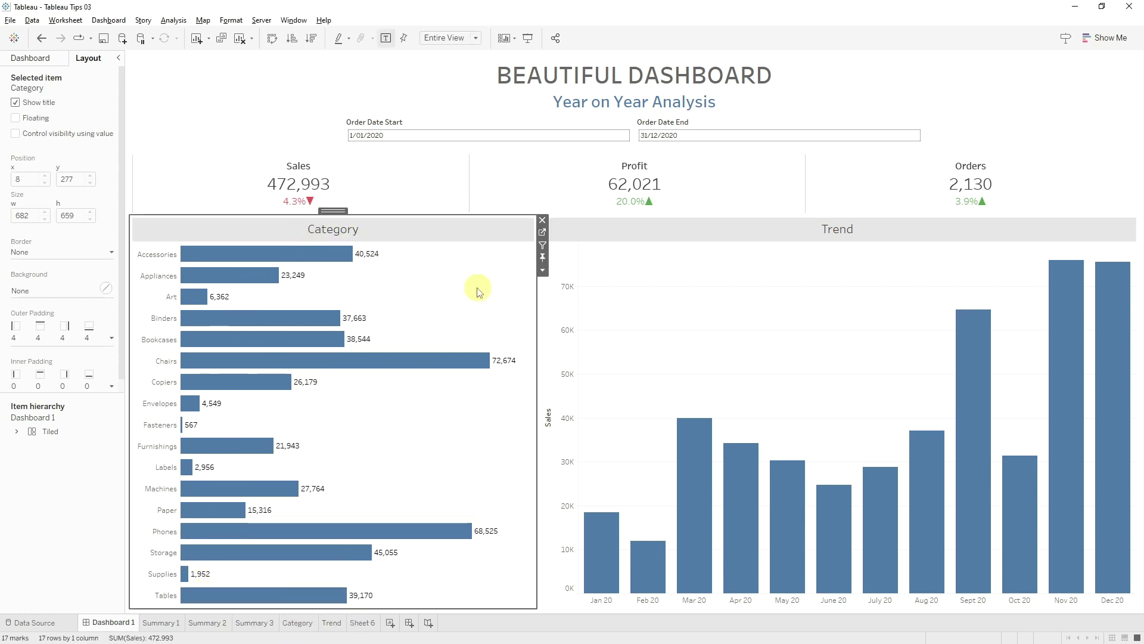
click(542, 232)
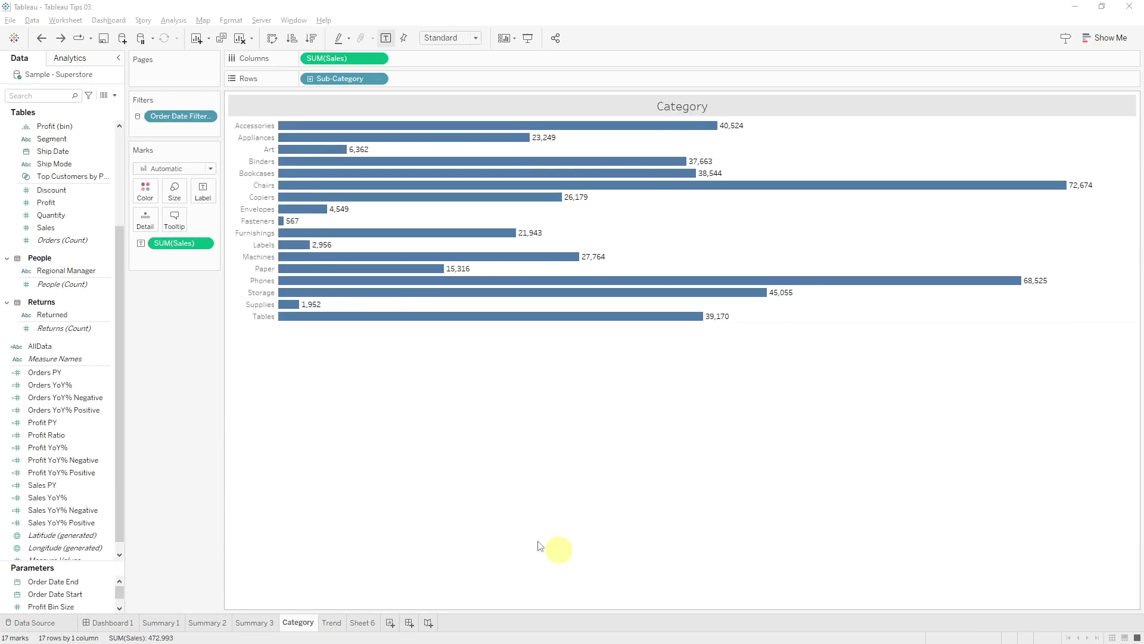
drag(95, 483, 439, 59)
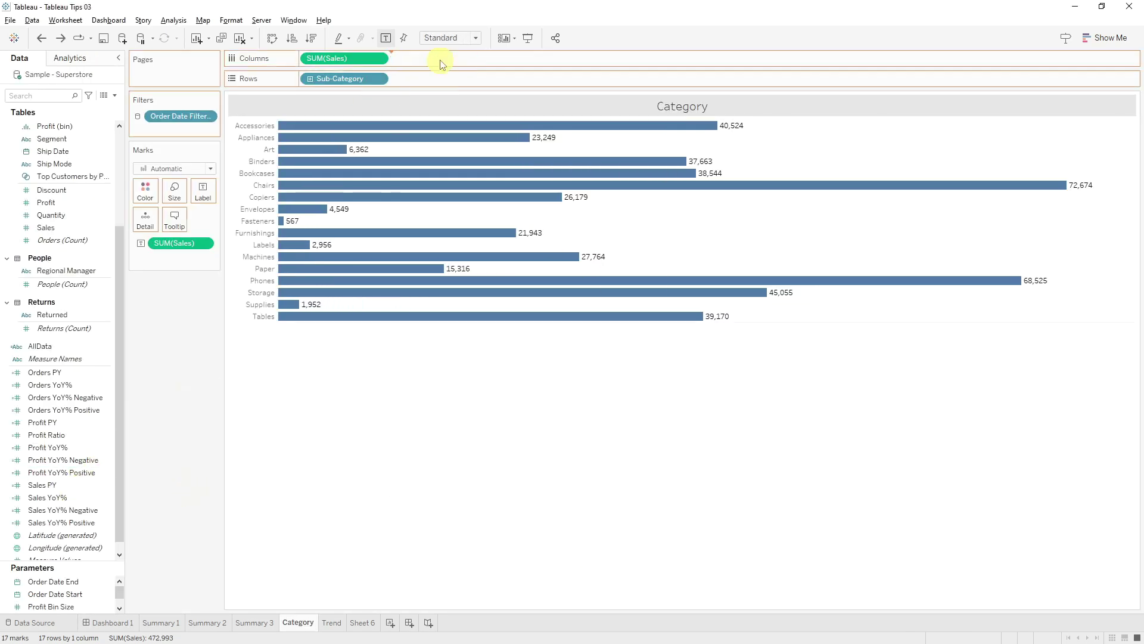
drag(44, 485, 179, 322)
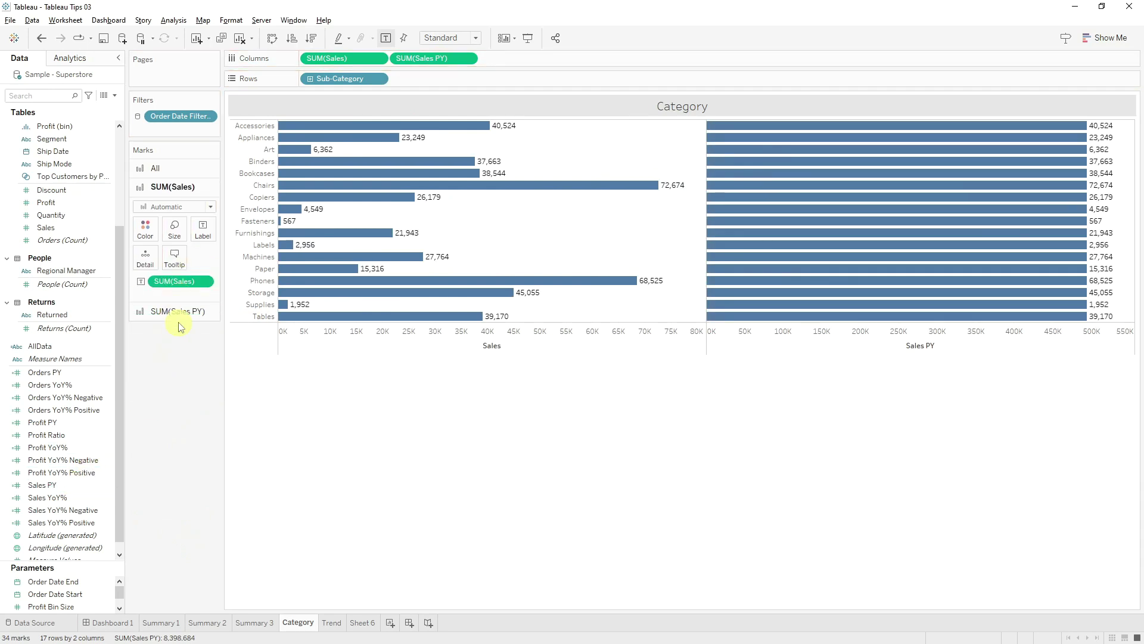
click(78, 484)
drag(100, 472, 191, 299)
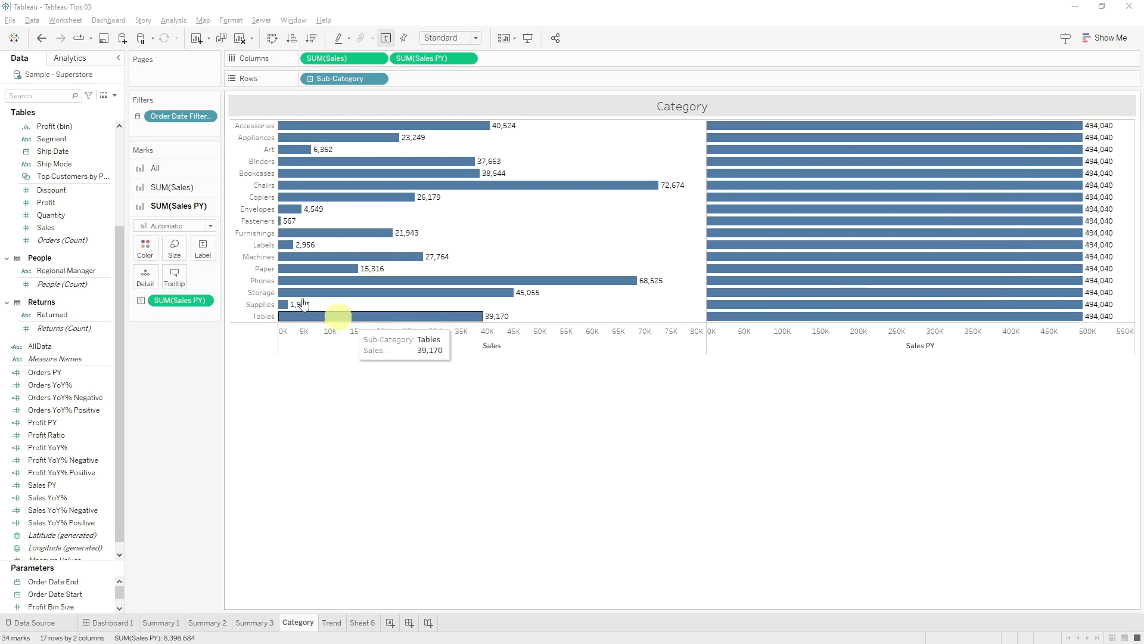
Edit the Sales PY calculation to use FIXED [Sub-Category] instead of [AllData], and save it.
click(349, 84)
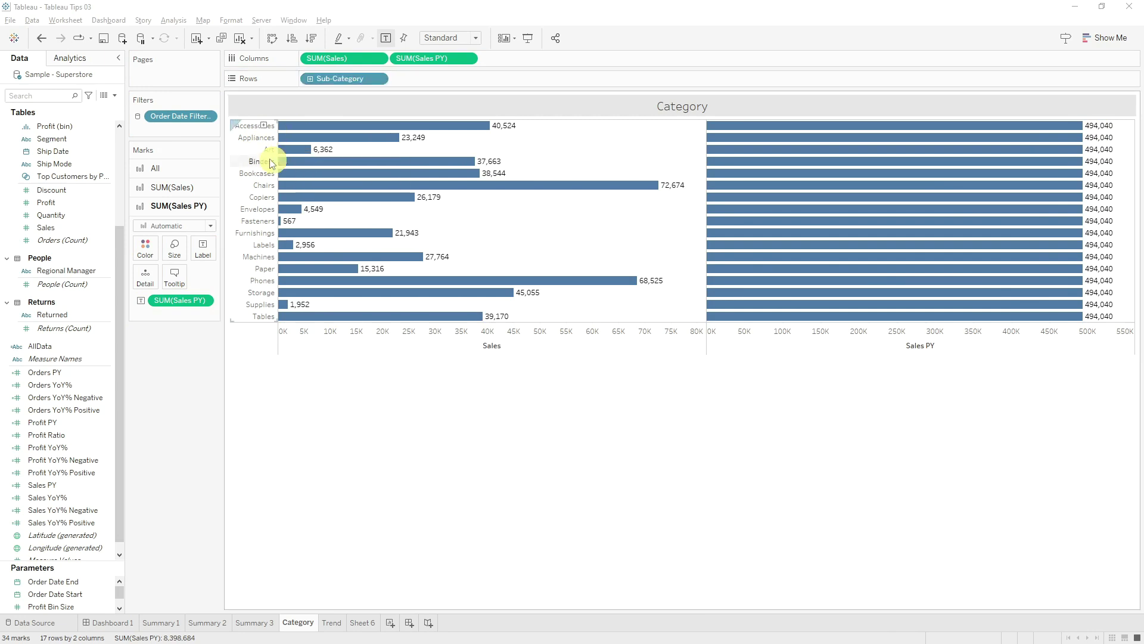
double_click(432, 339)
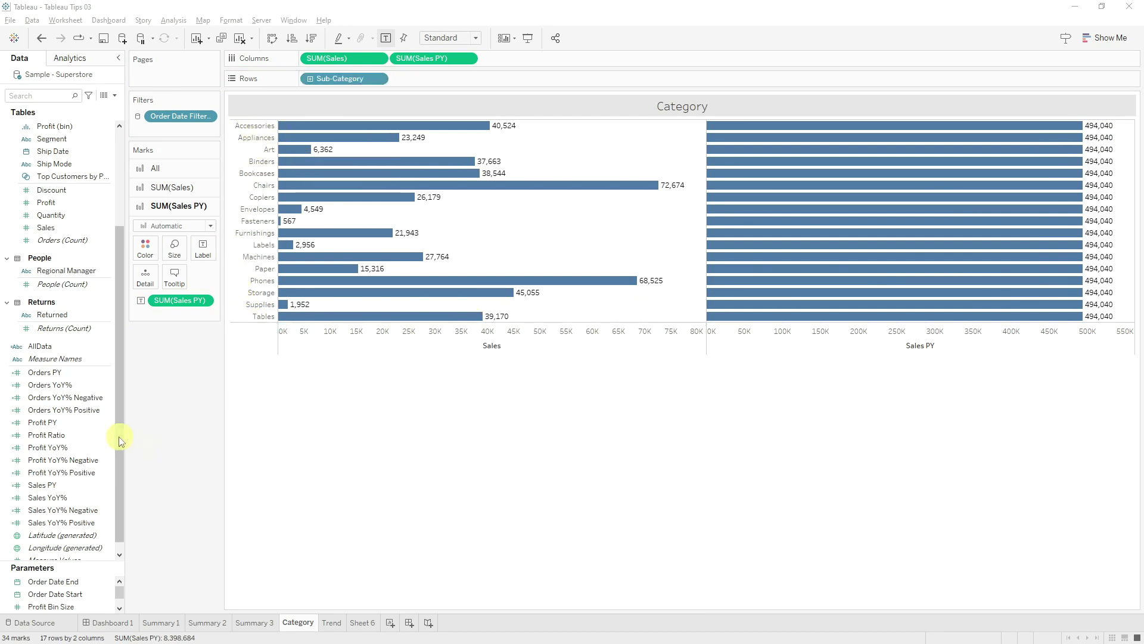
right_click(111, 486)
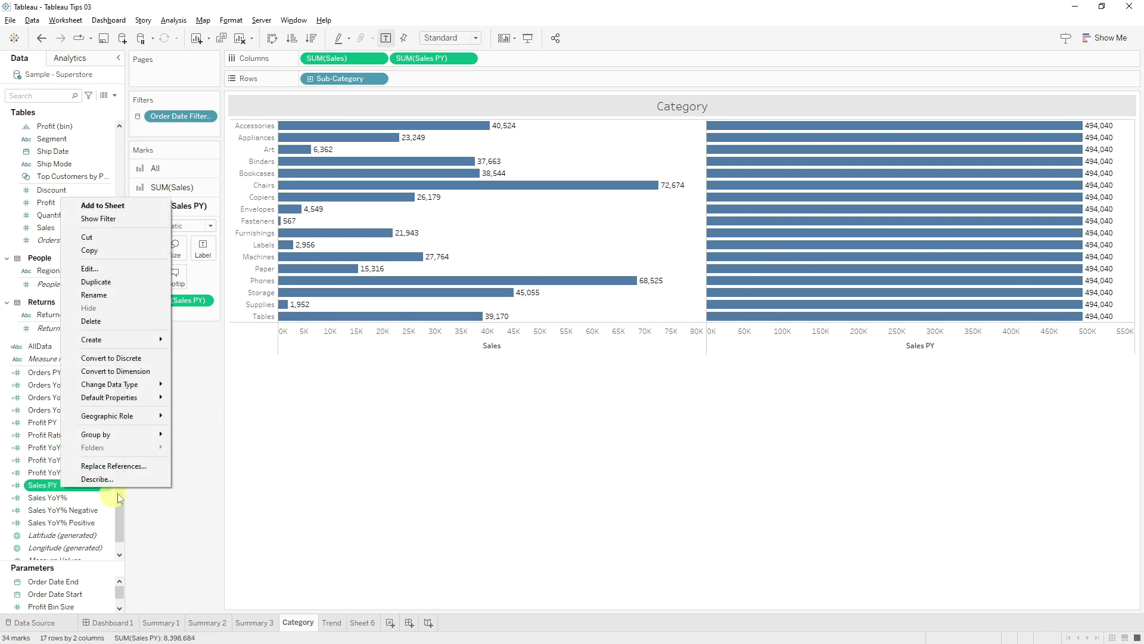
click(113, 268)
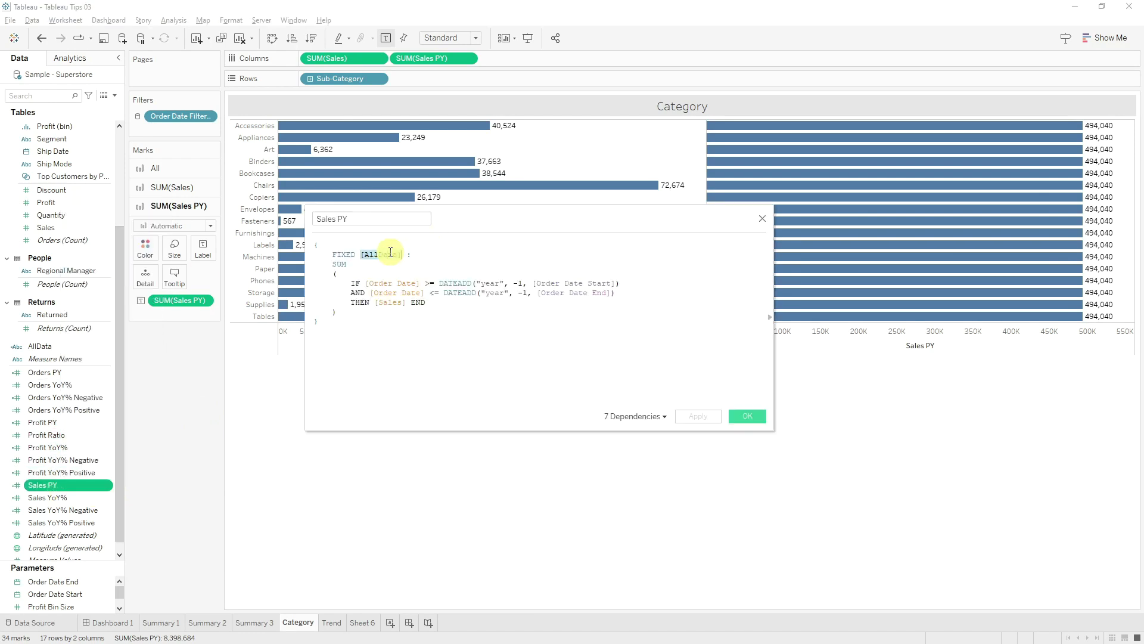
text([Sub)
key(Return)
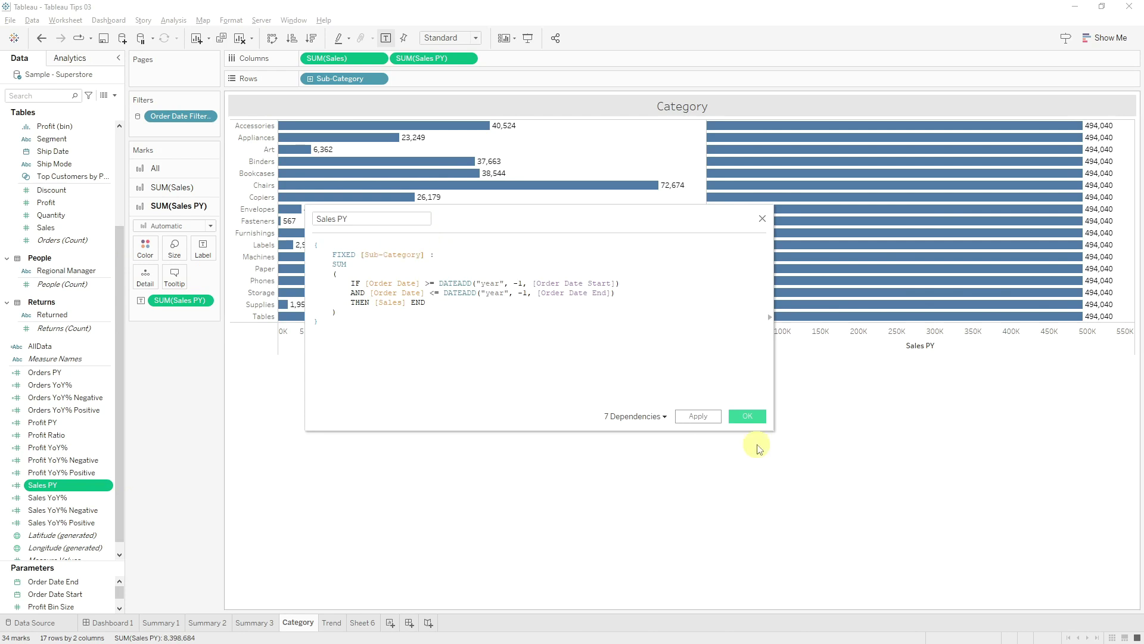
click(747, 416)
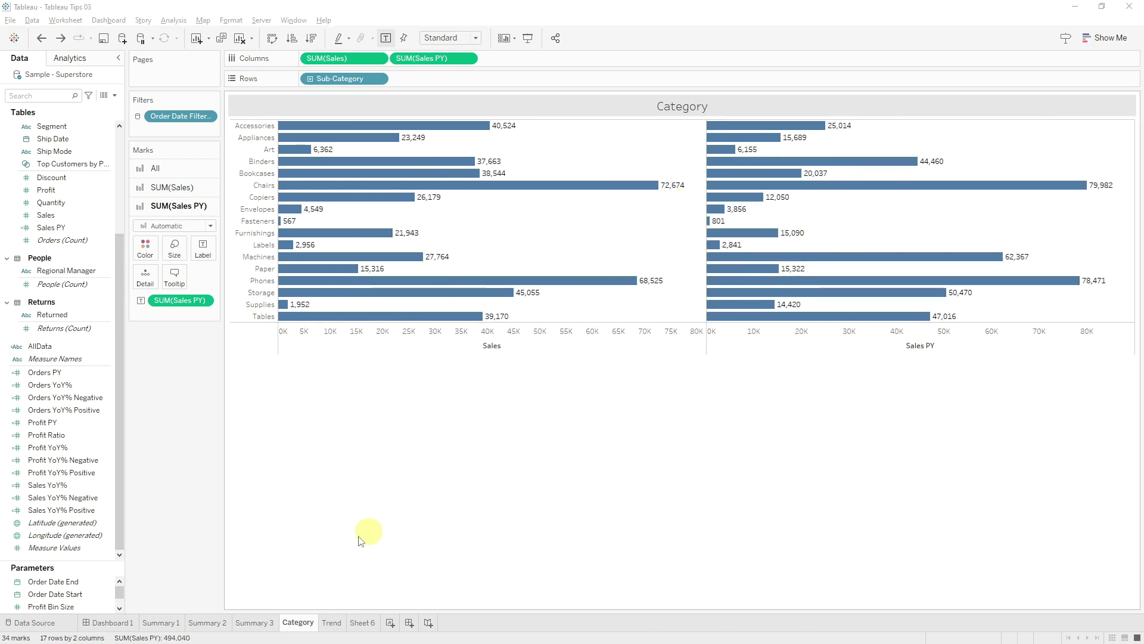
From the Trend sheet, change the Sales PY calculation to FIXED [Order Month] and add Sales PY to the rows.
click(332, 622)
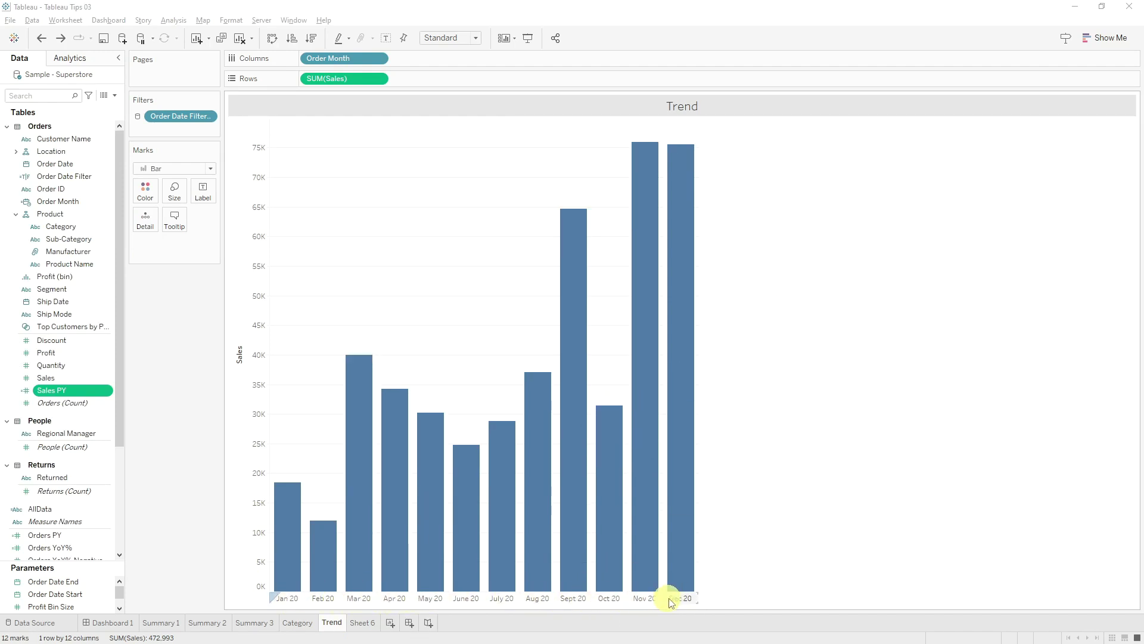
right_click(84, 388)
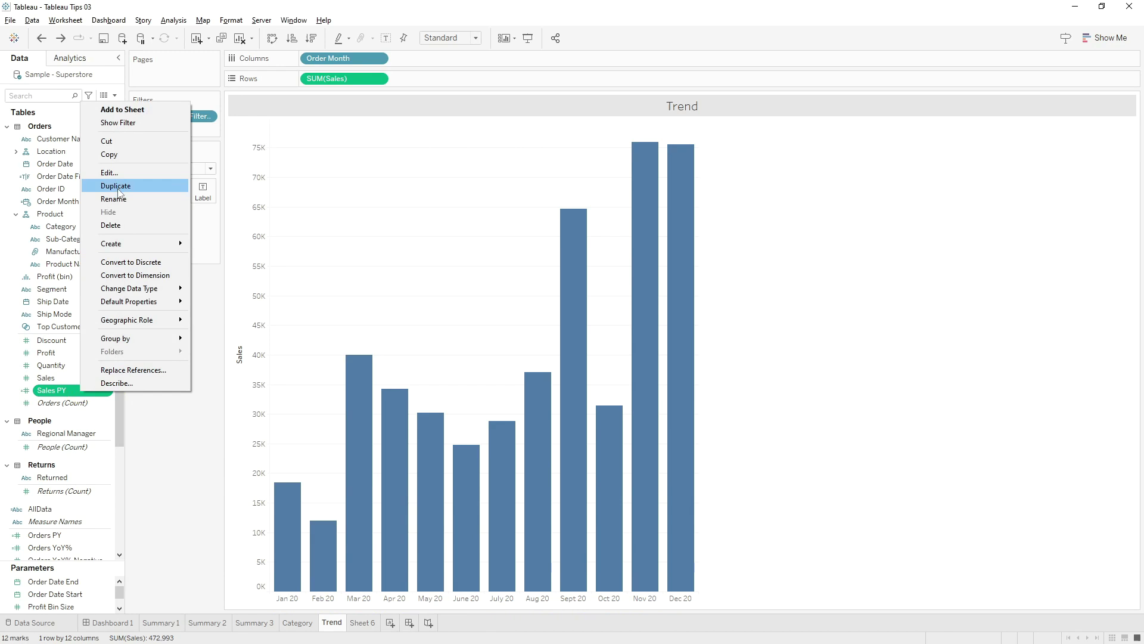
click(153, 175)
double_click(399, 254)
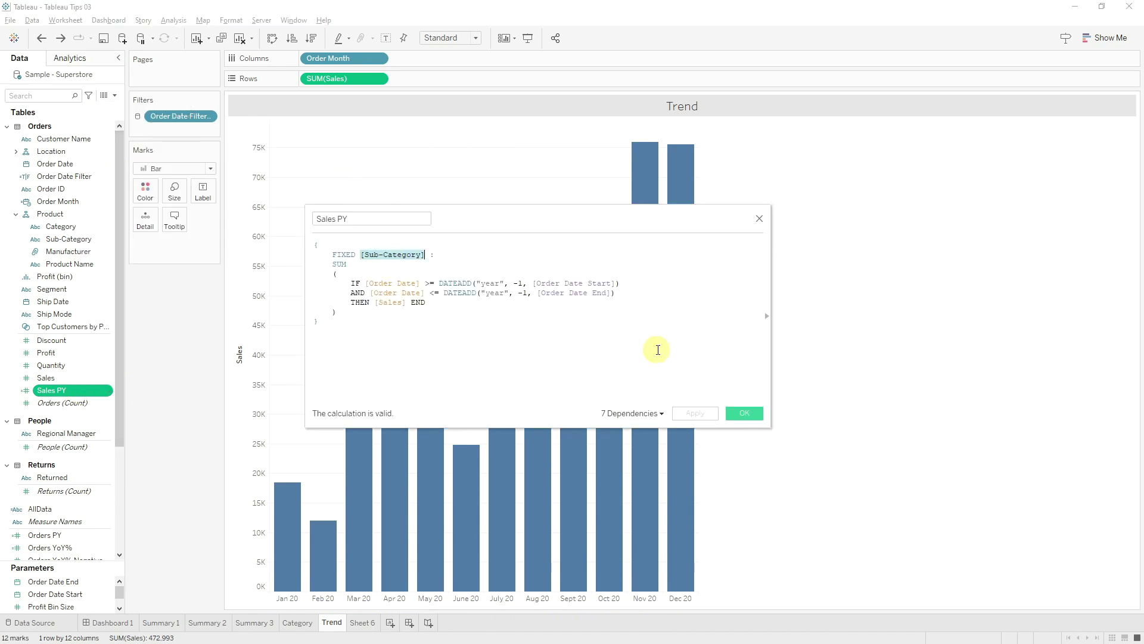
text(Order M)
key(Return)
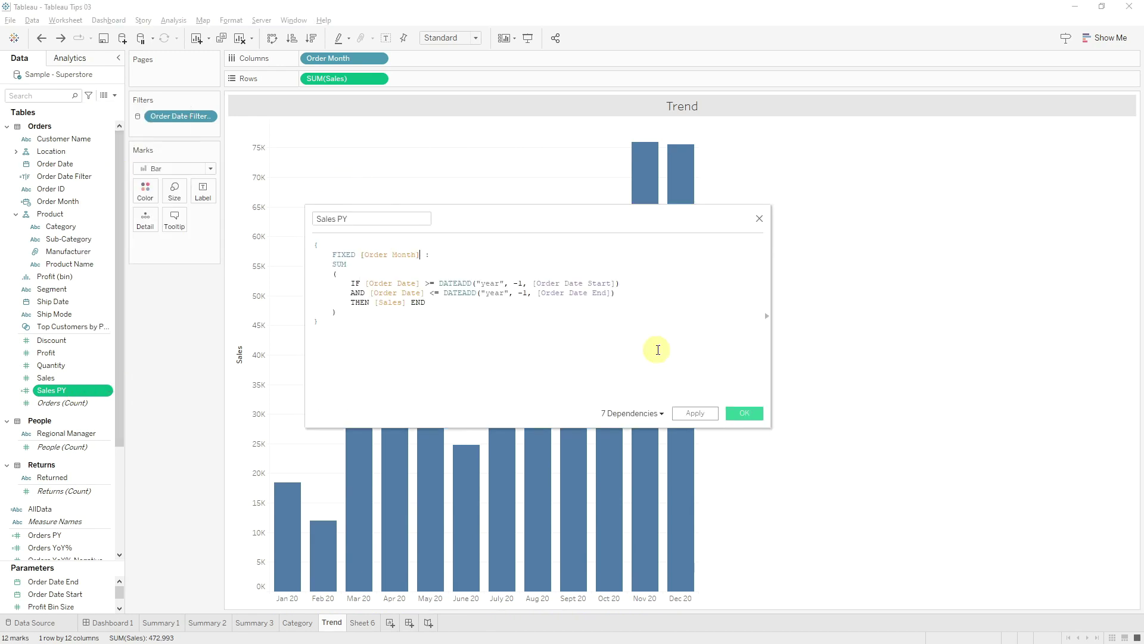
click(743, 413)
drag(84, 390, 424, 77)
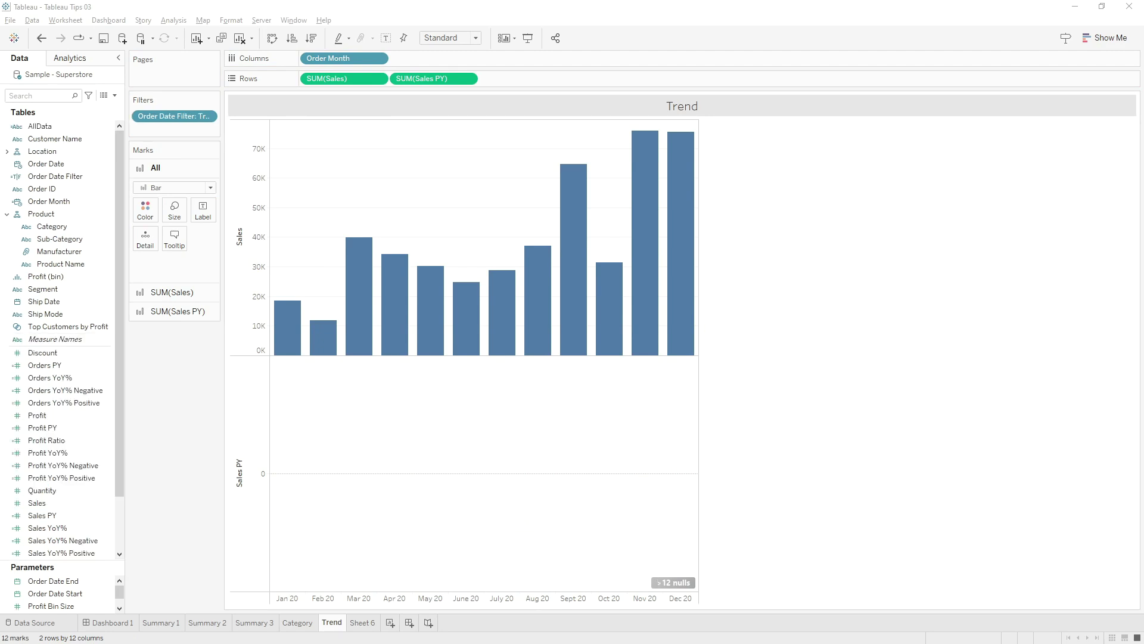
On a new worksheet, duplicate the Sample - Superstore data source and rename the copy Sample - Superstore PY.
click(389, 623)
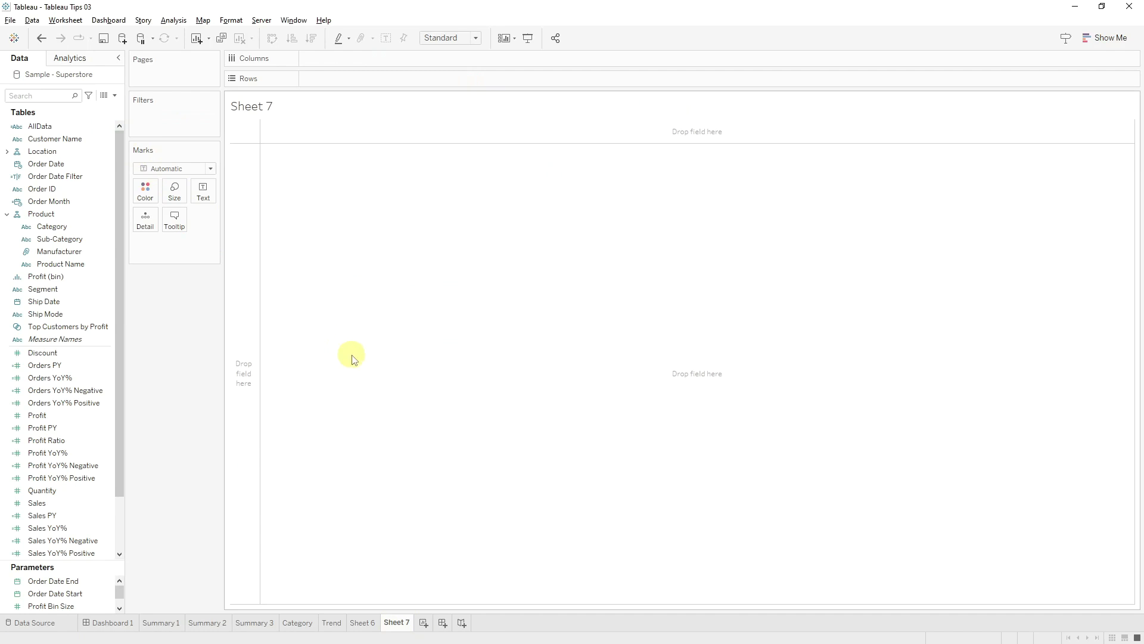
right_click(52, 74)
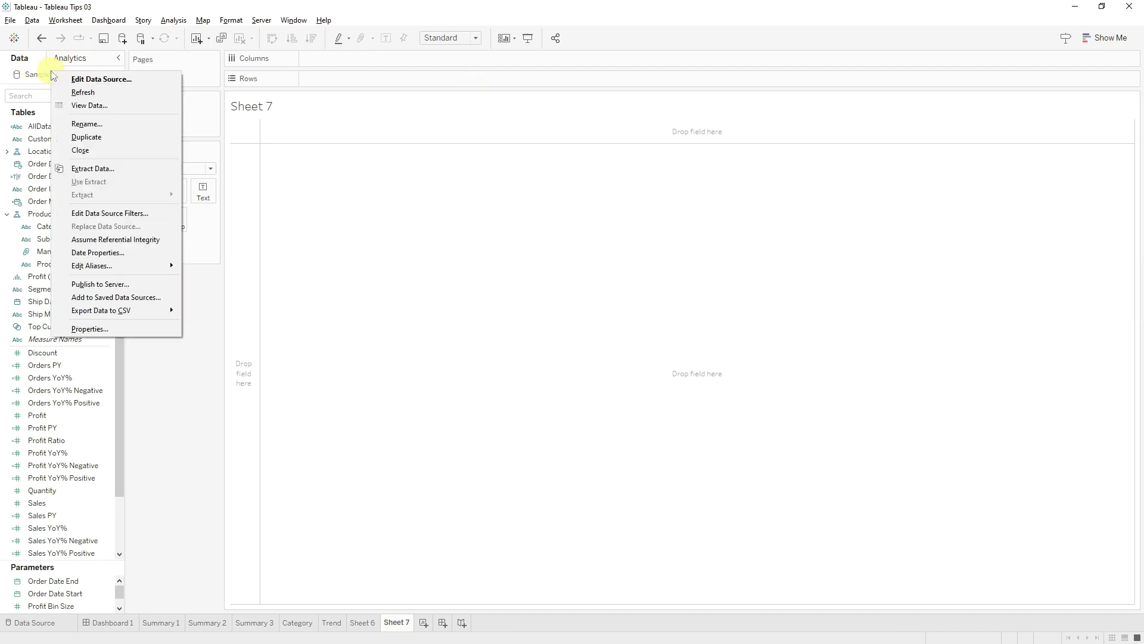
click(153, 137)
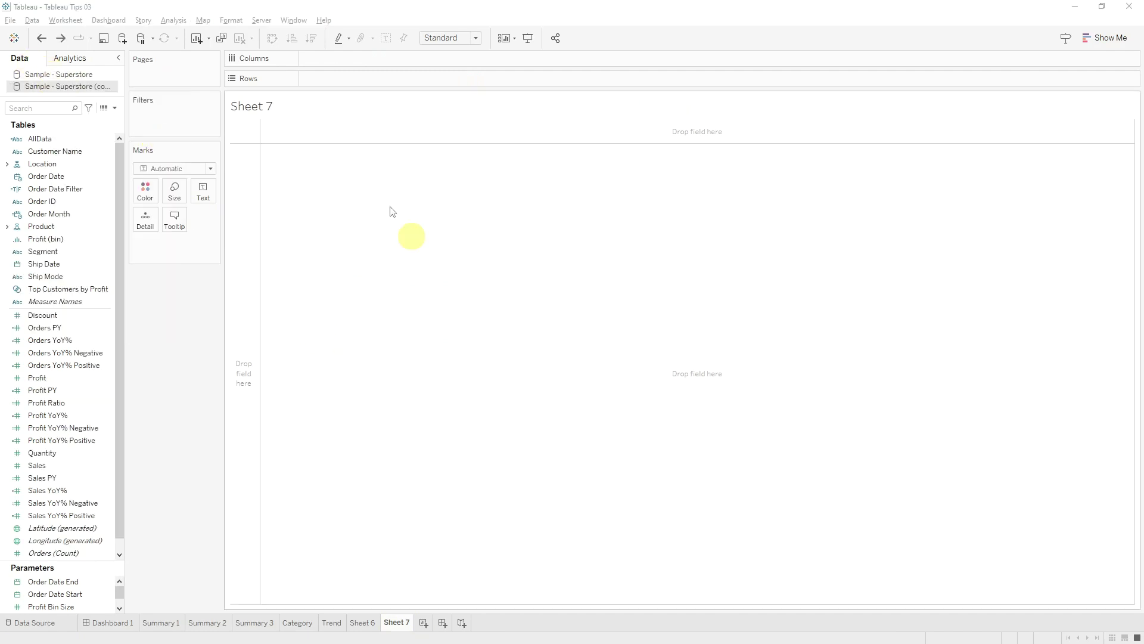
right_click(76, 88)
click(152, 136)
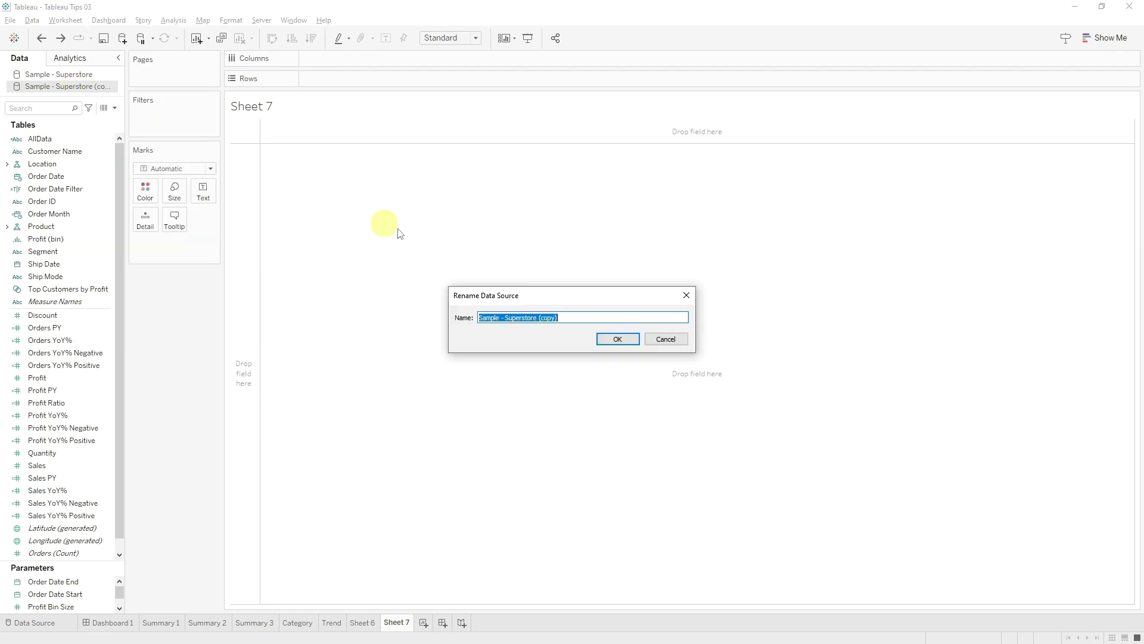
click(534, 318)
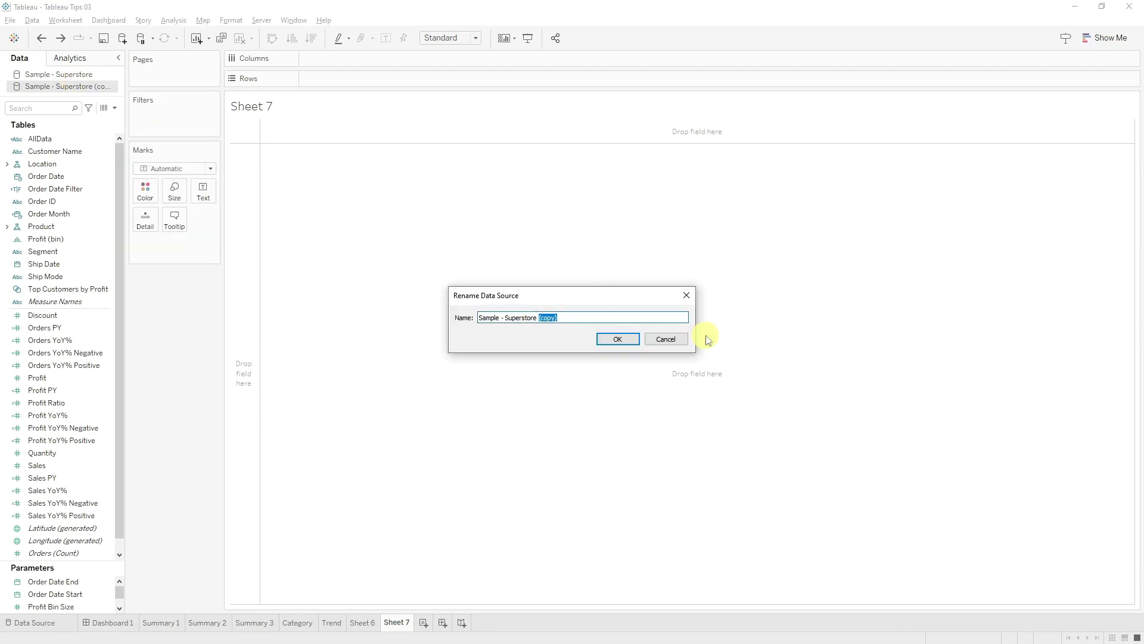
click(623, 345)
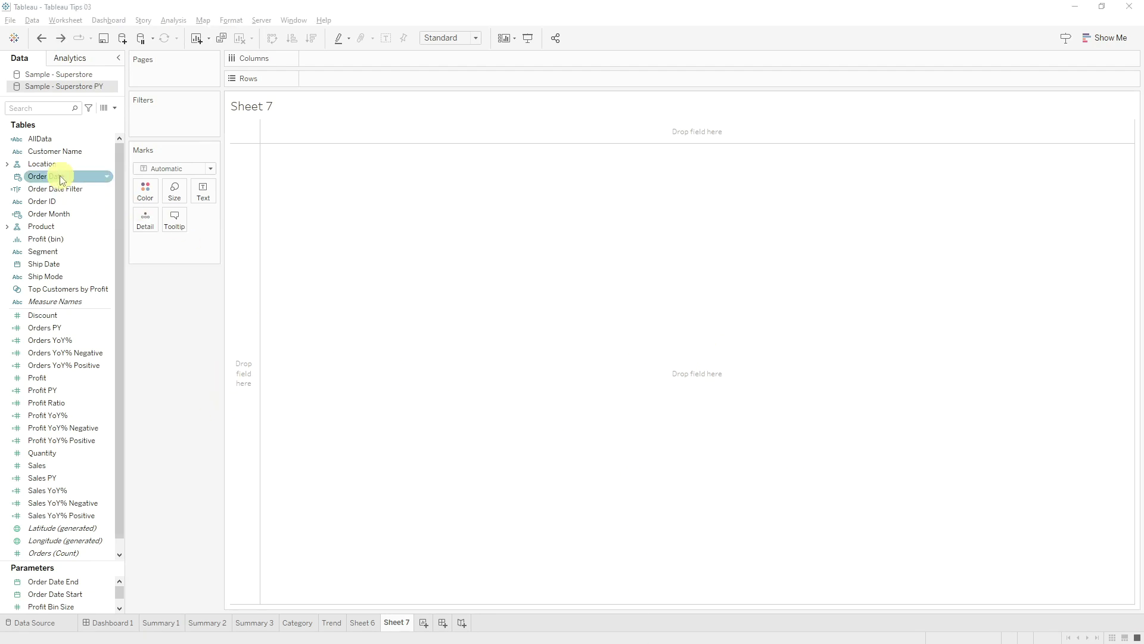
In the Sample - Superstore PY data source, rename the Order Date field to Order Date Original.
click(78, 74)
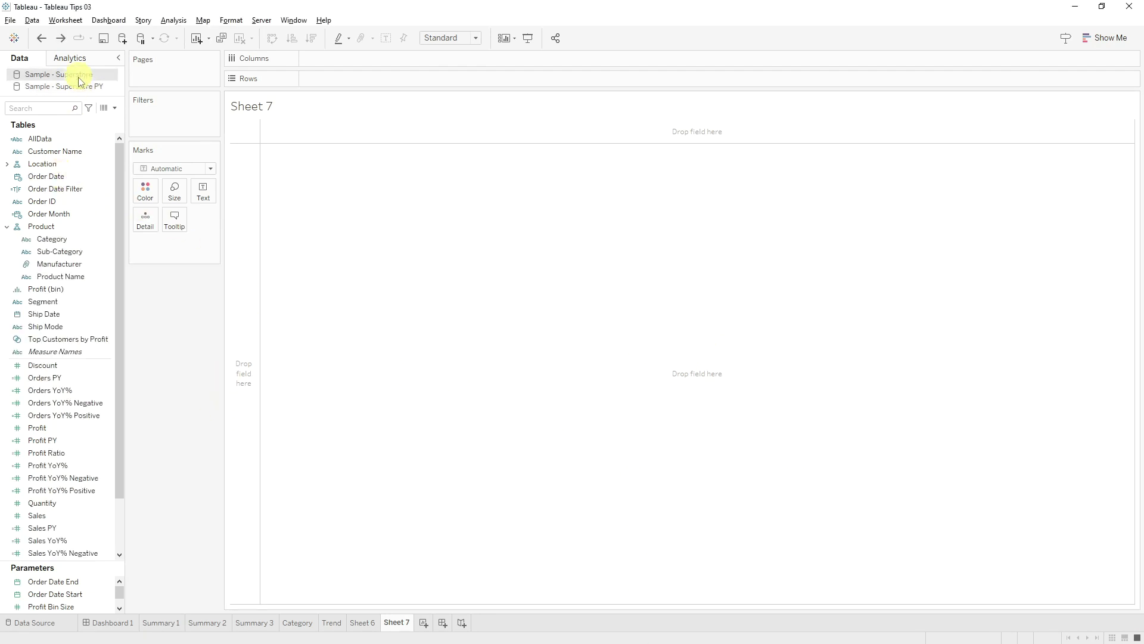
click(70, 88)
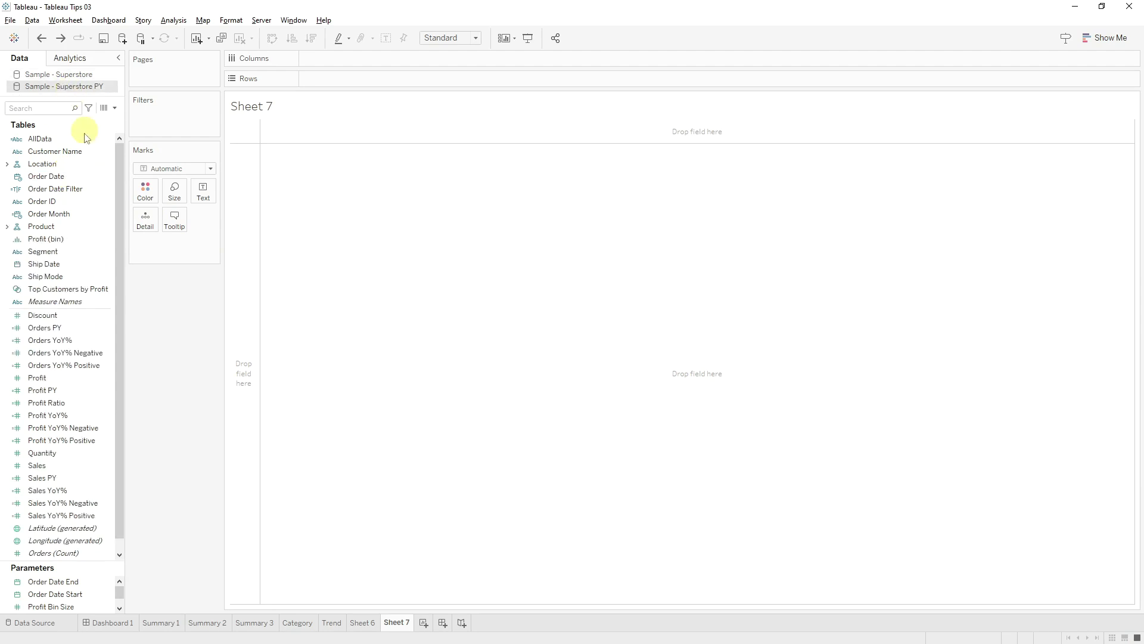
click(65, 176)
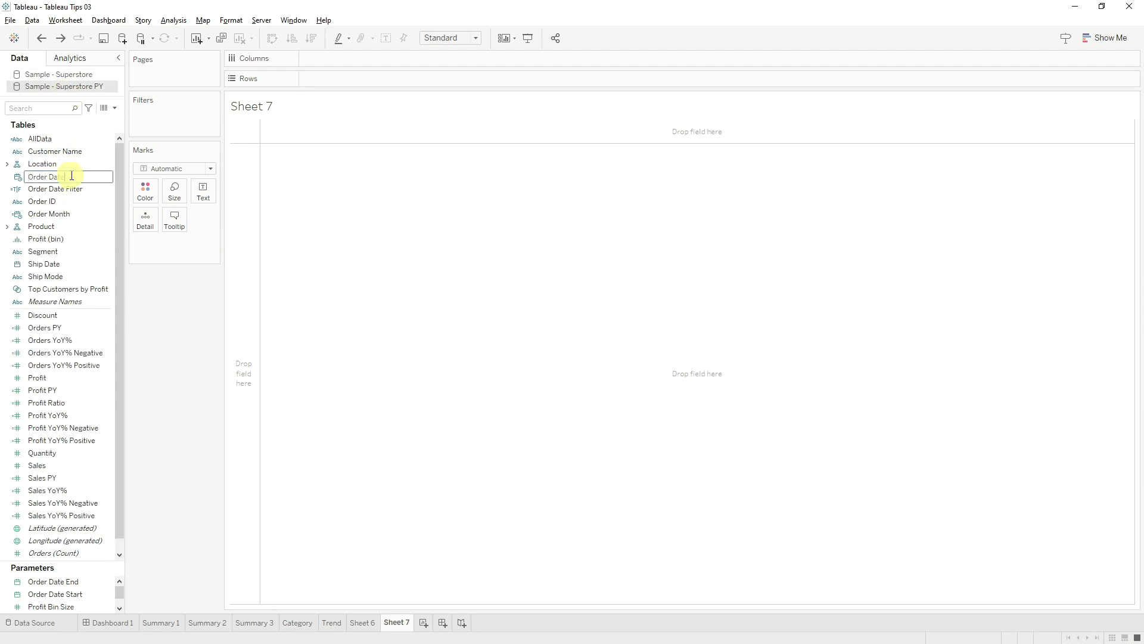
click(141, 215)
Create a calculated field named Order Date in Sample - Superstore PY, based on [Order Date Original].
click(114, 108)
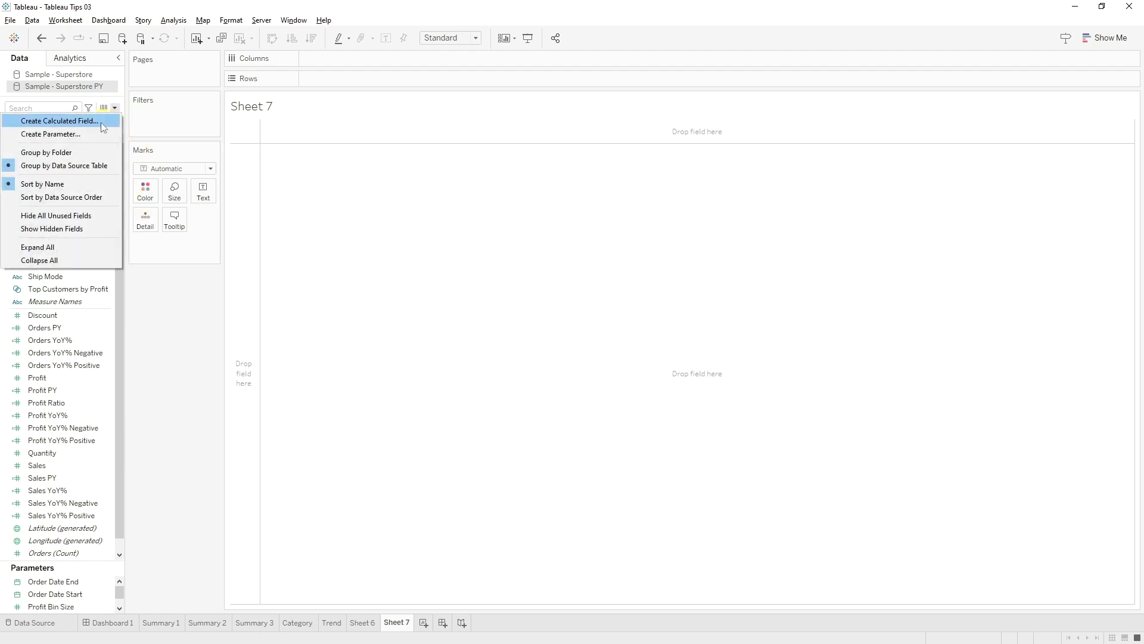
click(102, 123)
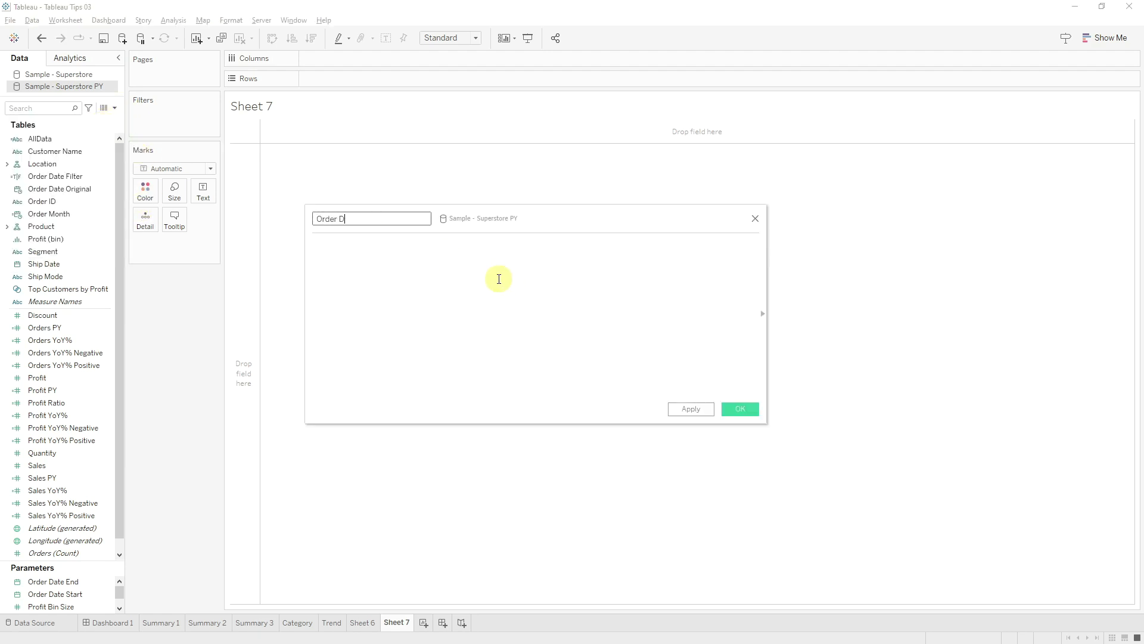
text([Origin)
key(Return)
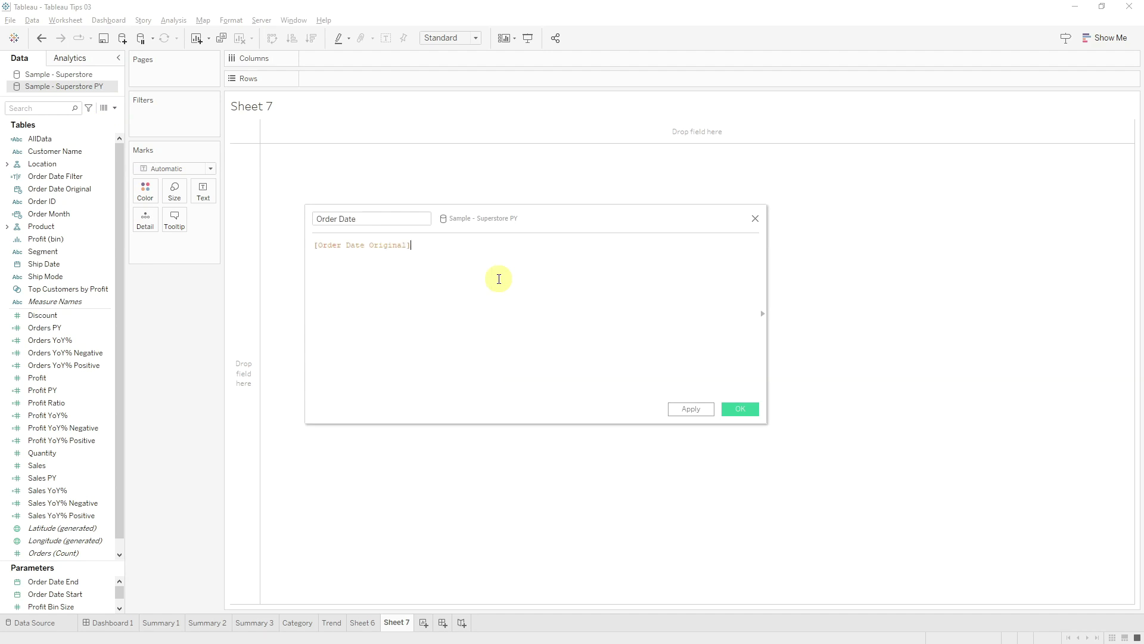
click(744, 409)
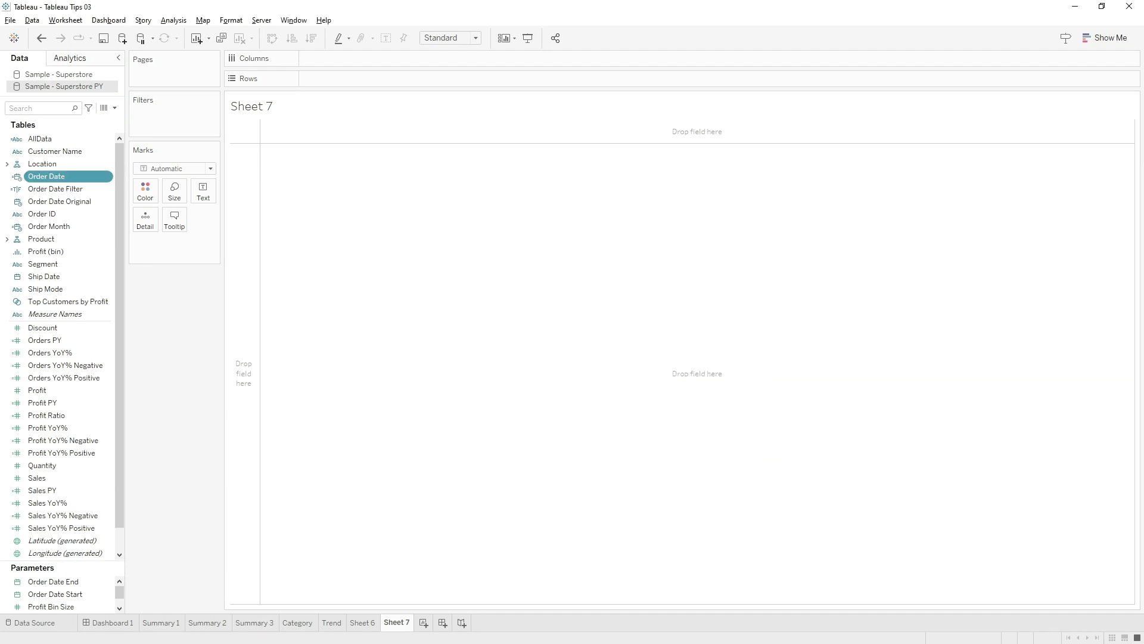
click(576, 316)
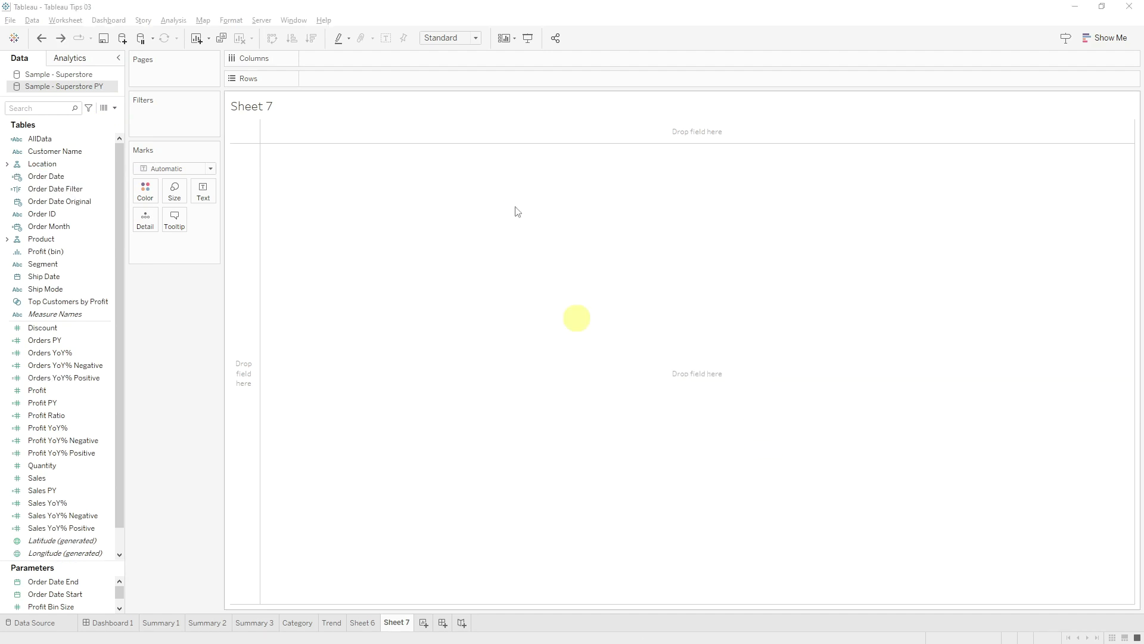
On Sheet 7, add Order Month from Sample - Superstore to the rows as a discrete field.
click(80, 76)
click(61, 217)
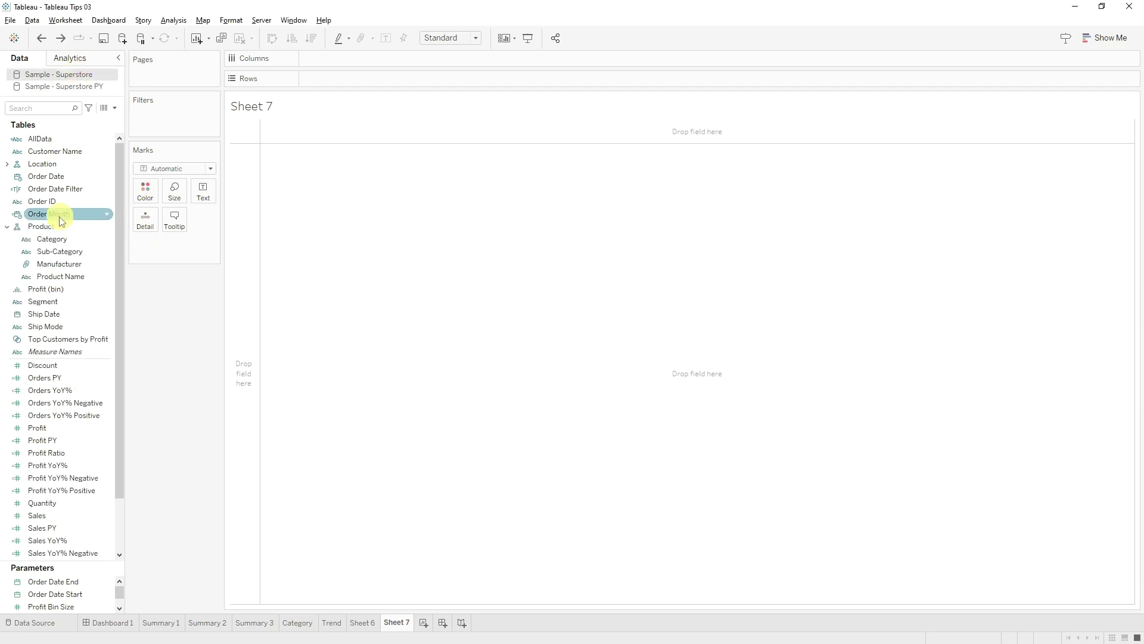
drag(62, 221, 331, 77)
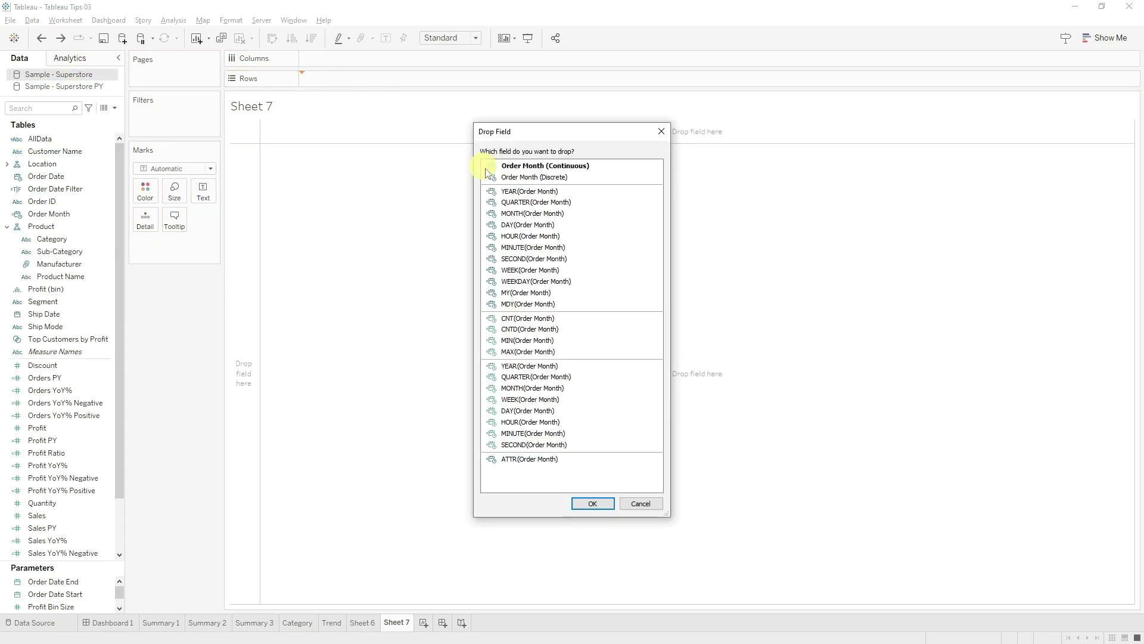
double_click(533, 179)
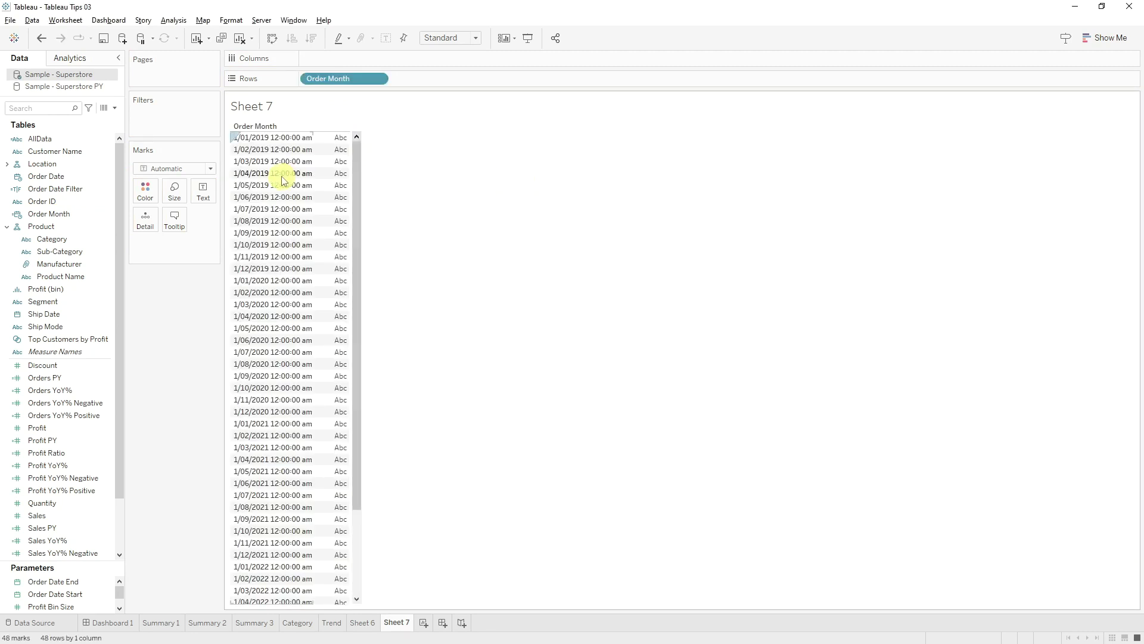
Format the Order Month headers with the custom date format mmm yy.
right_click(282, 176)
click(331, 230)
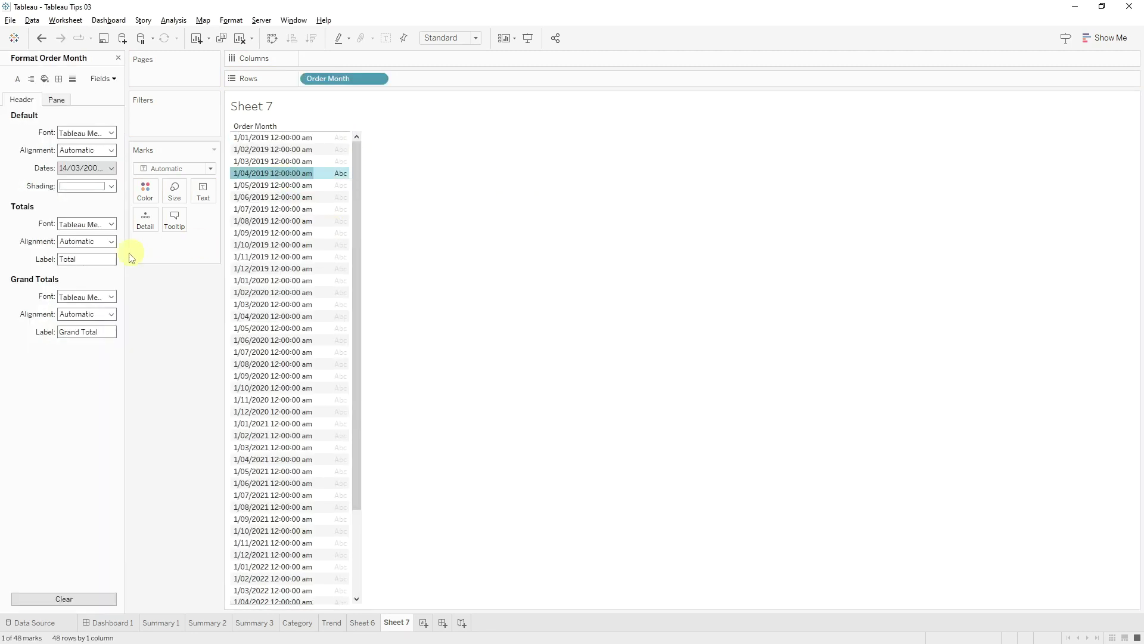
click(102, 167)
click(76, 317)
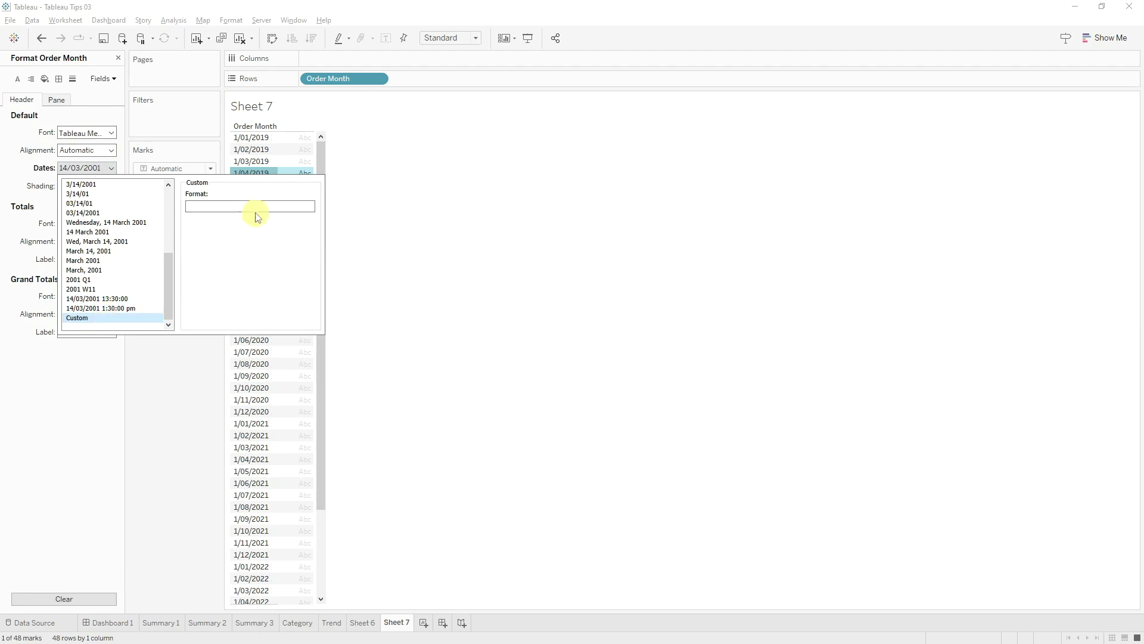
text(mmm yy)
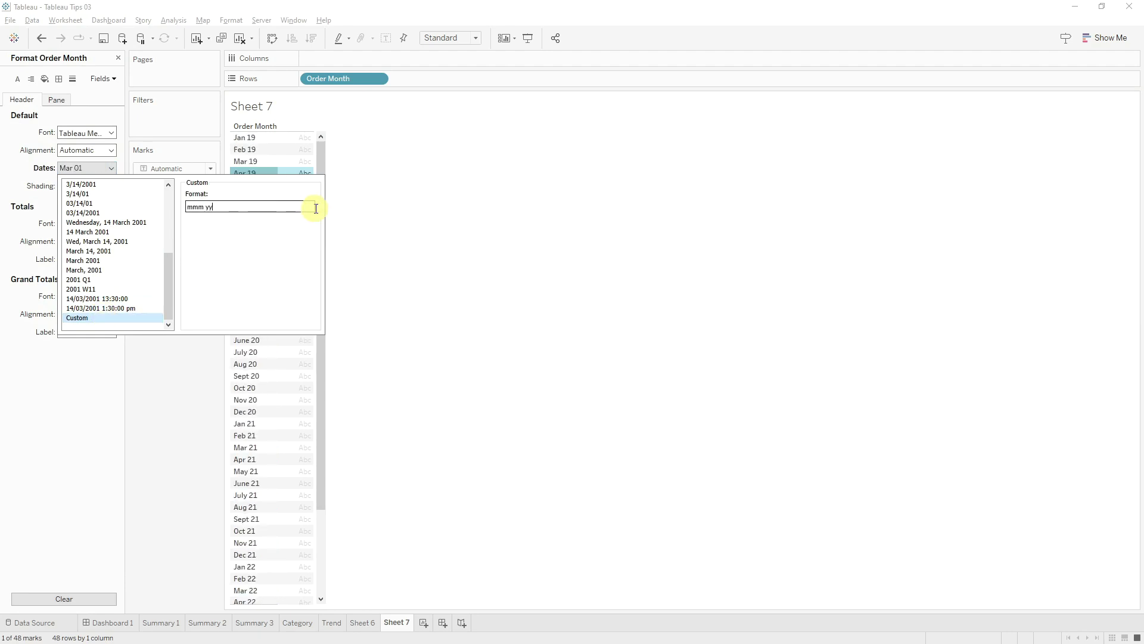
click(90, 471)
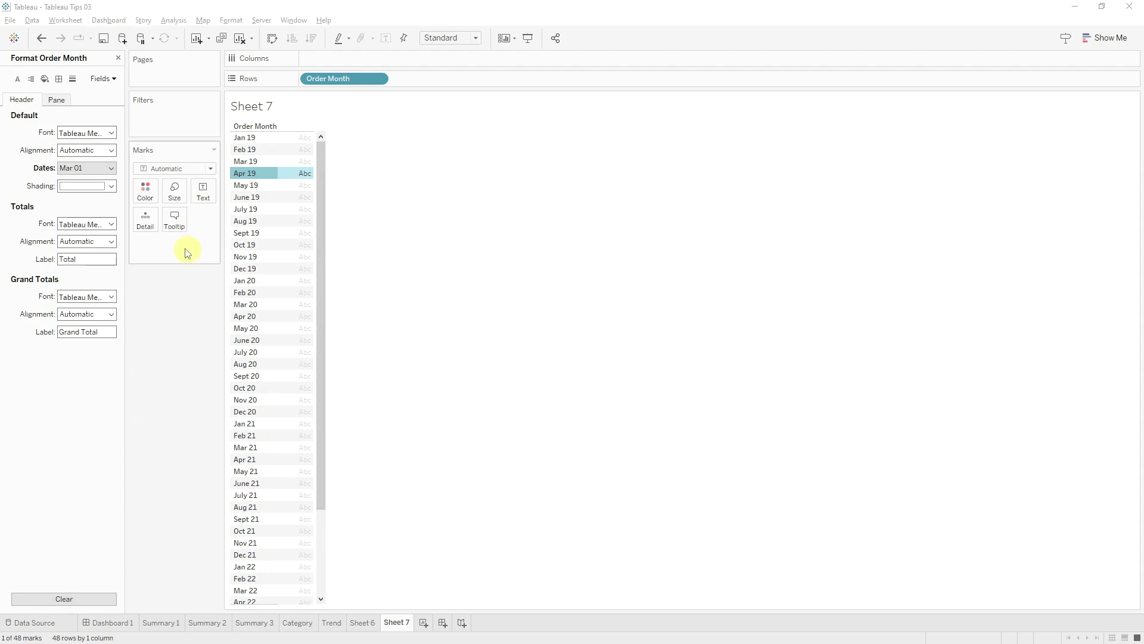
click(118, 58)
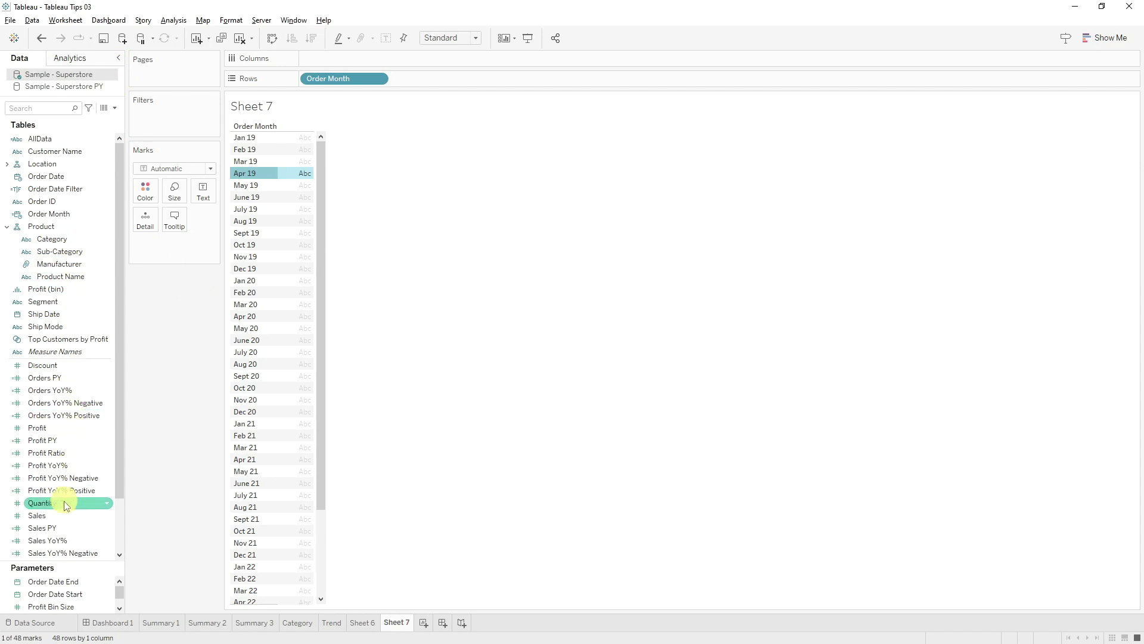
Fill the month table with Sales from Sample - Superstore and add Sales from Sample - Superstore PY as a second column.
drag(62, 517, 292, 198)
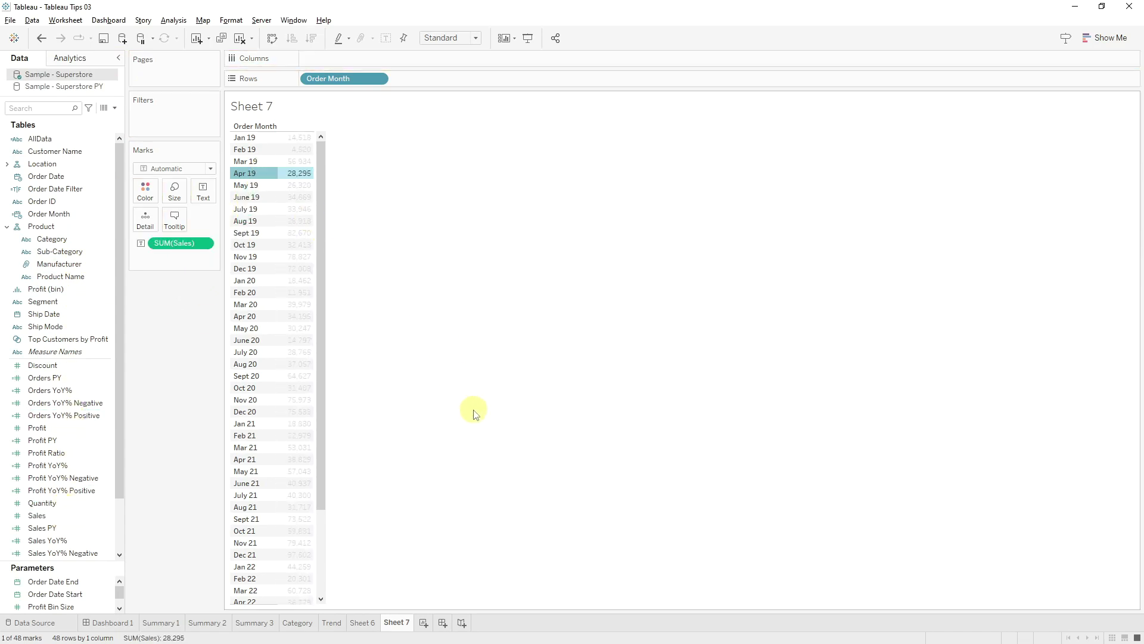
click(554, 270)
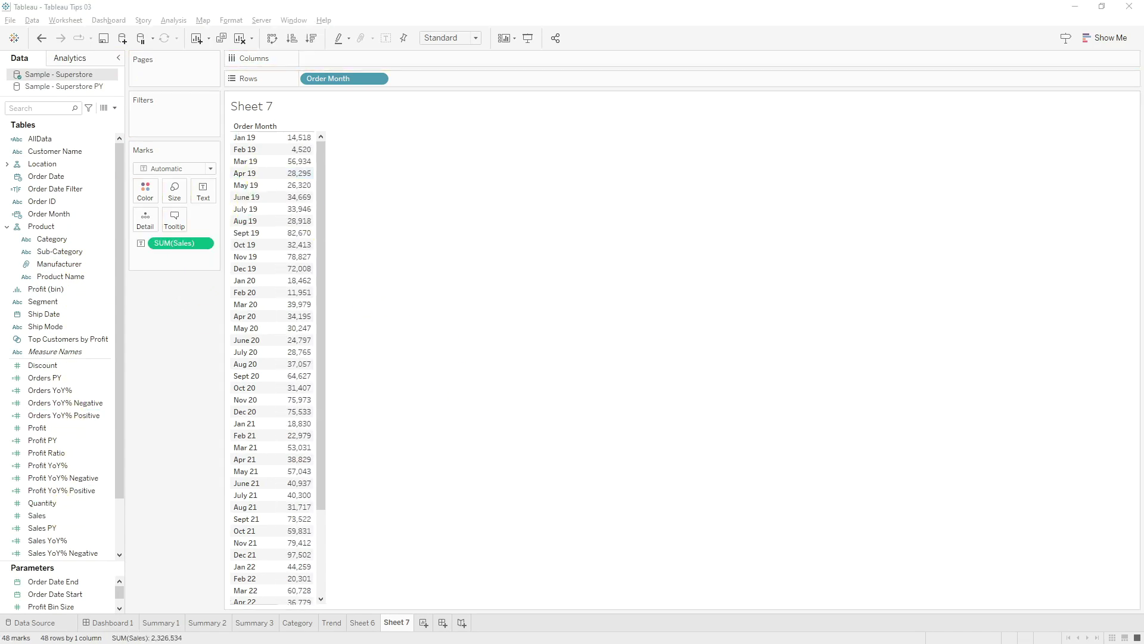
click(67, 87)
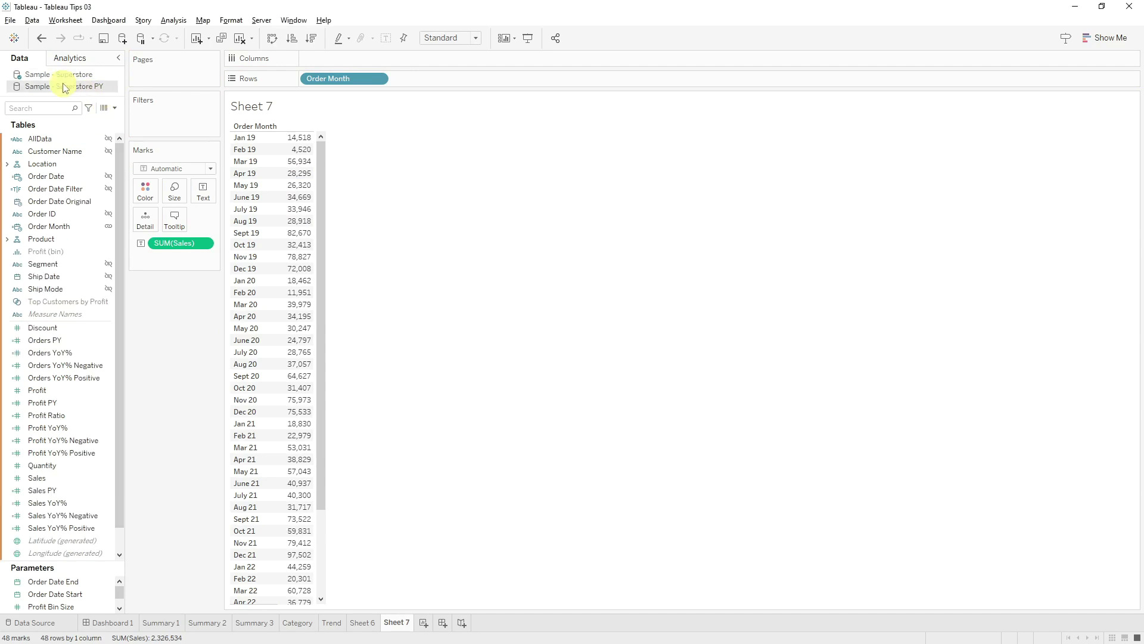
drag(48, 478, 292, 422)
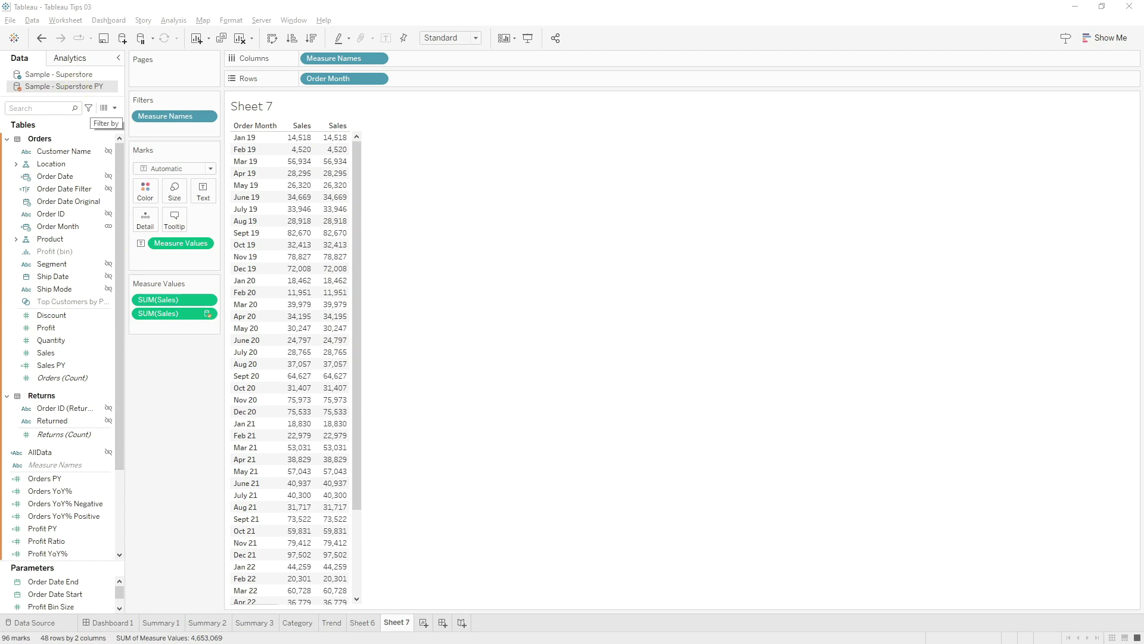
Change the Order Date calculation in Sample - Superstore PY to DATEADD("year", 1, [Order Date Original]).
right_click(72, 177)
click(158, 236)
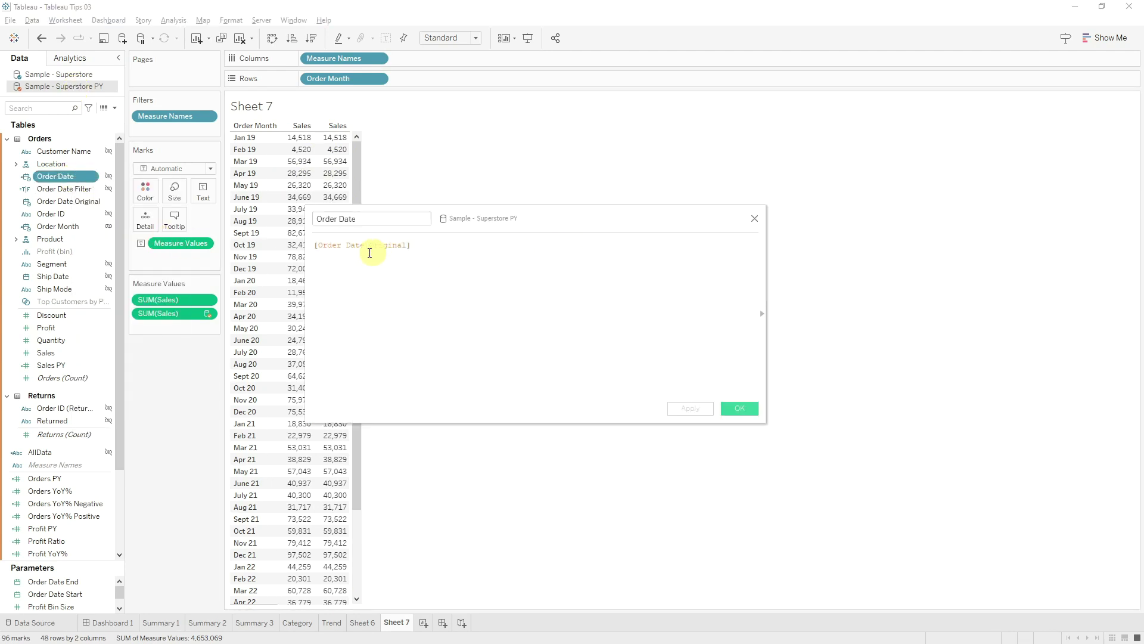
text(DATEADD()
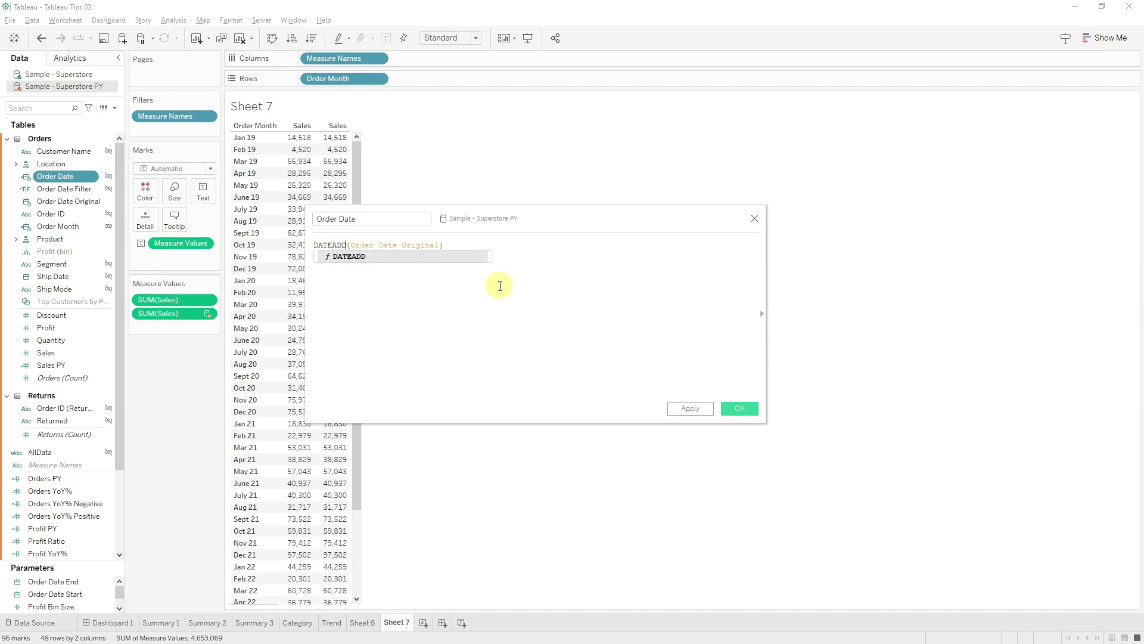
text("year", 1, ()
key(BackSpace)
key(End)
text())
click(738, 408)
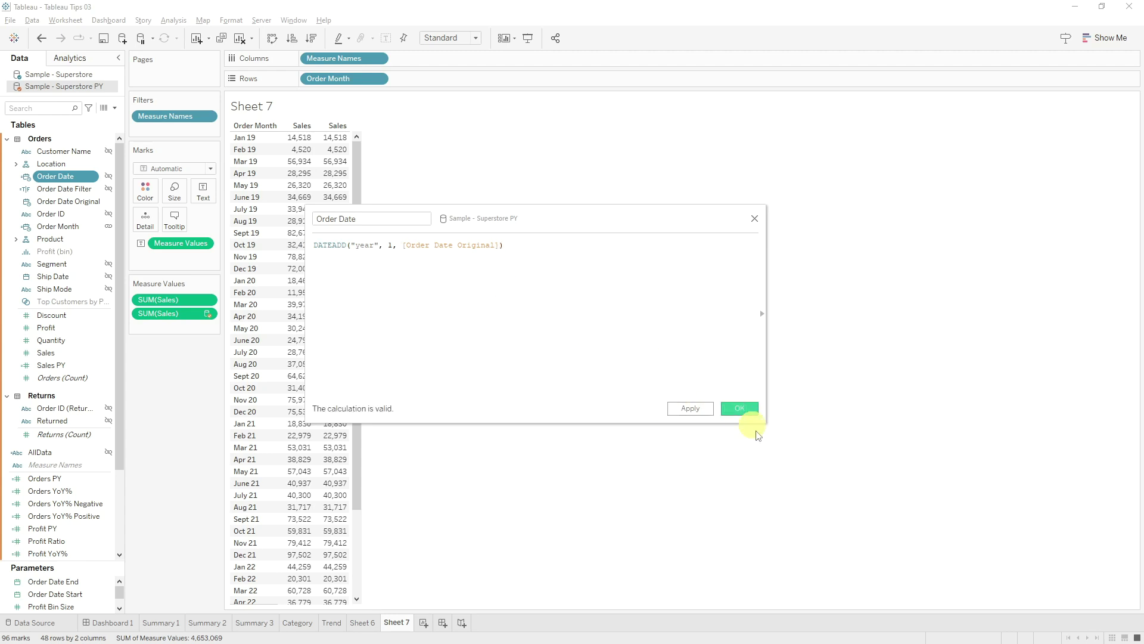
Change the Order Month calculation in Sample - Superstore PY to DATETRUNC("month", [Order Date]).
right_click(82, 225)
click(134, 287)
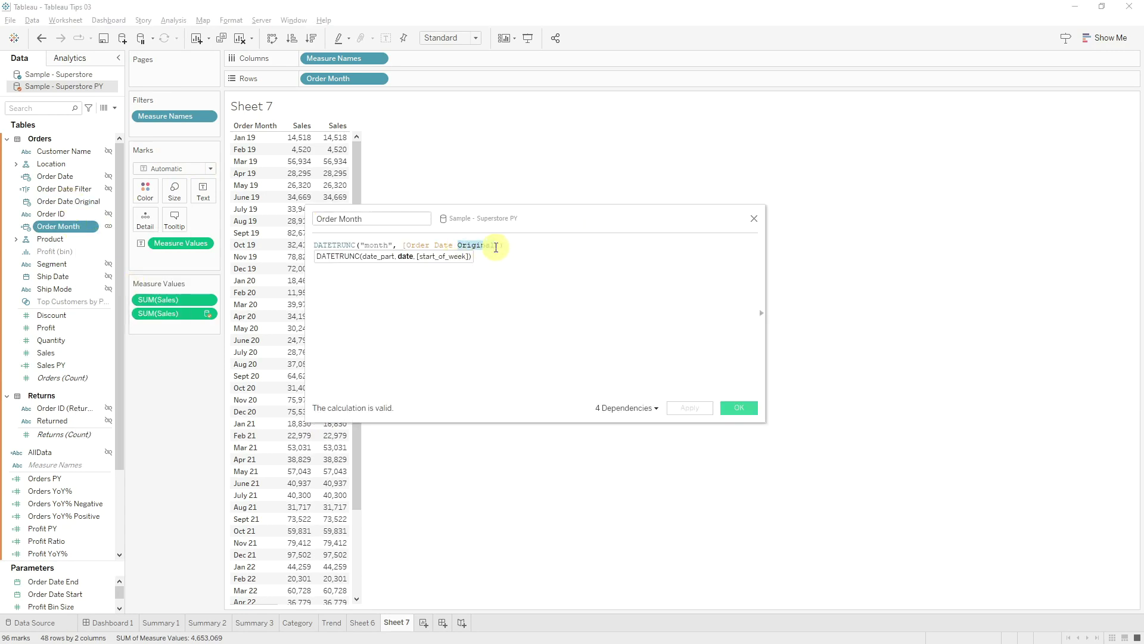
key(BackSpace)
key(Return)
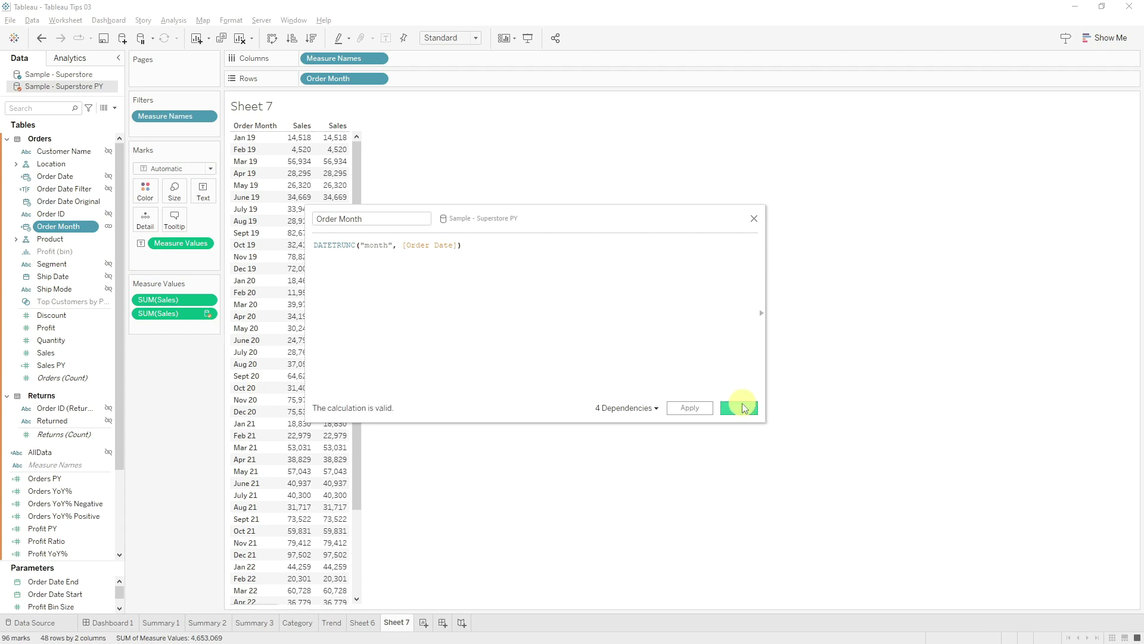
click(743, 412)
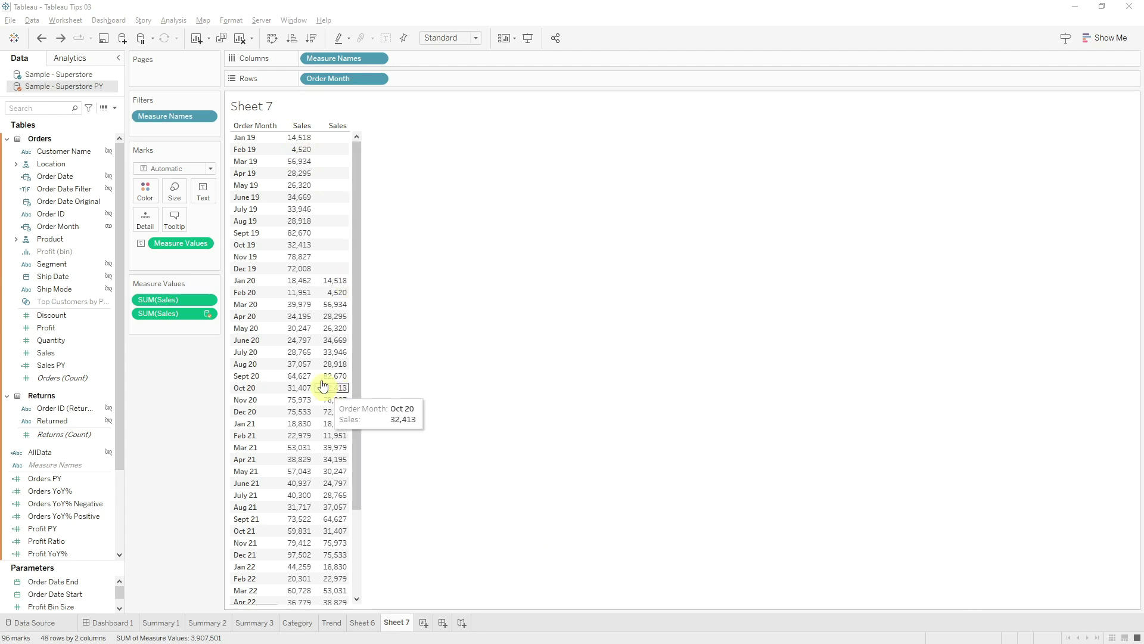
Add Segment from Sample - Superstore PY to the filters of Sheet 7 and check the invalid Sales measure.
drag(52, 264, 173, 125)
click(474, 365)
click(581, 474)
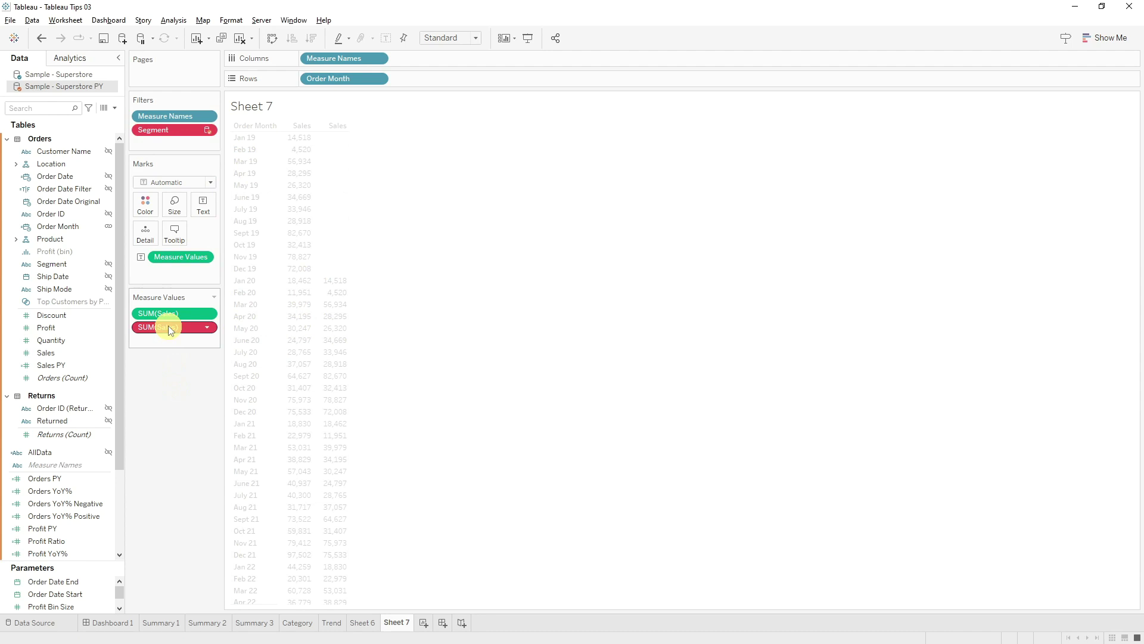
mouse_move(170, 328)
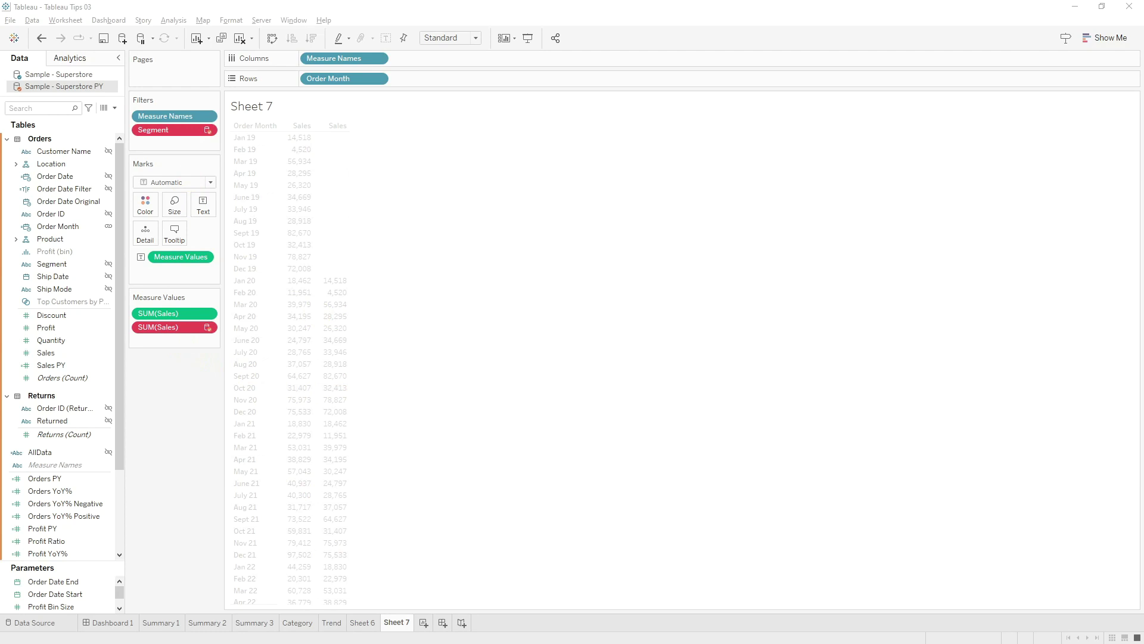
Inspect the Orders table in the data model of Sample - Superstore PY and return to Sheet 7.
click(42, 624)
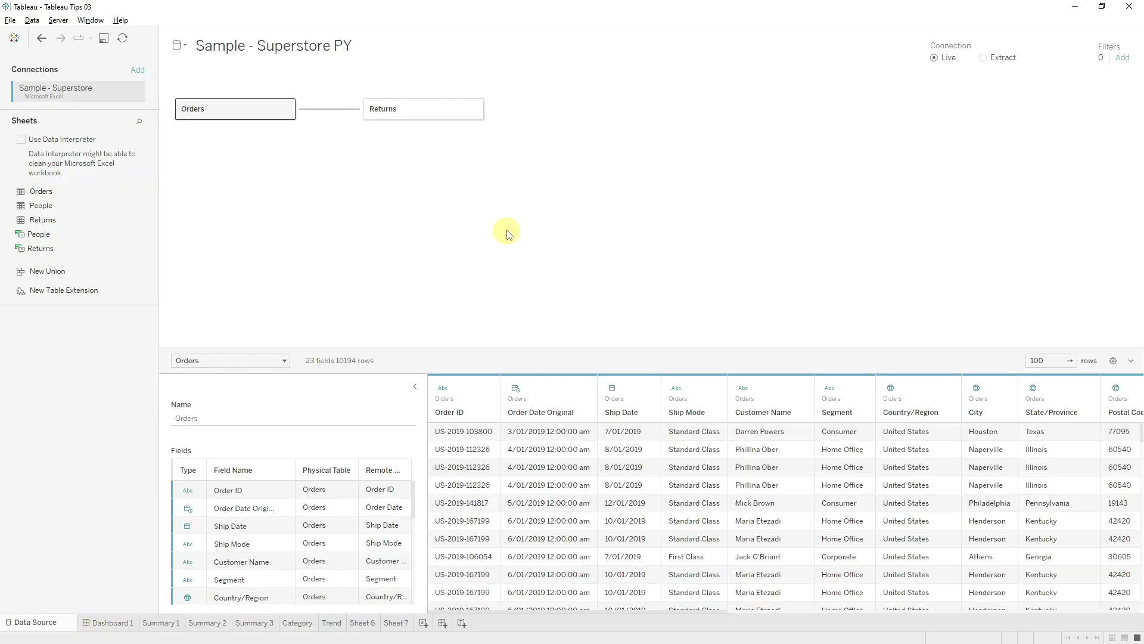
double_click(230, 110)
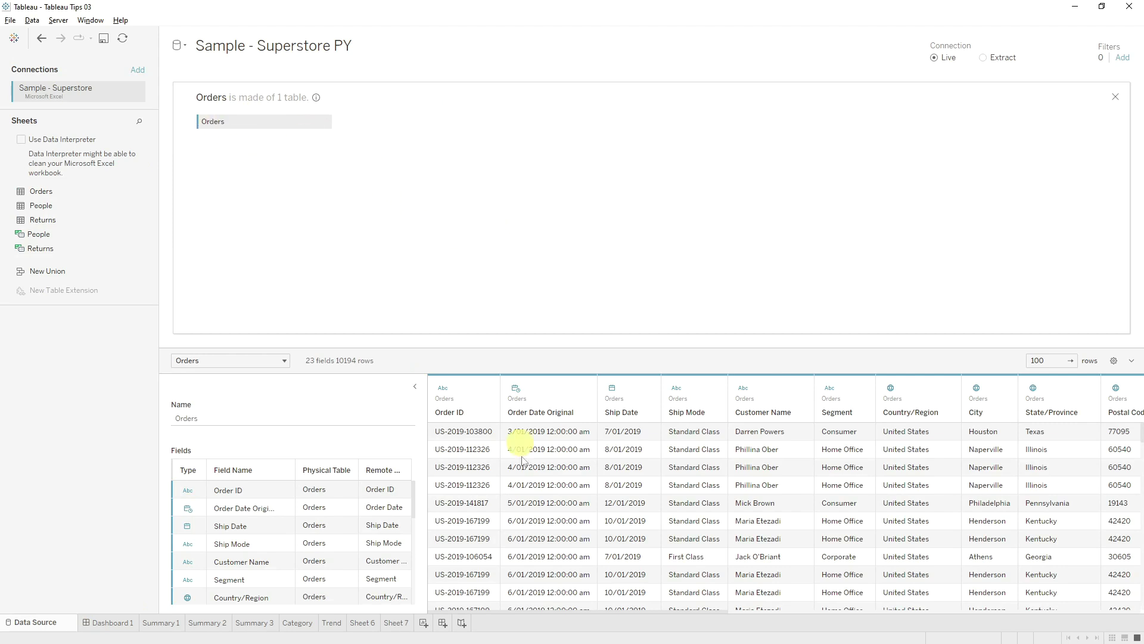
click(397, 623)
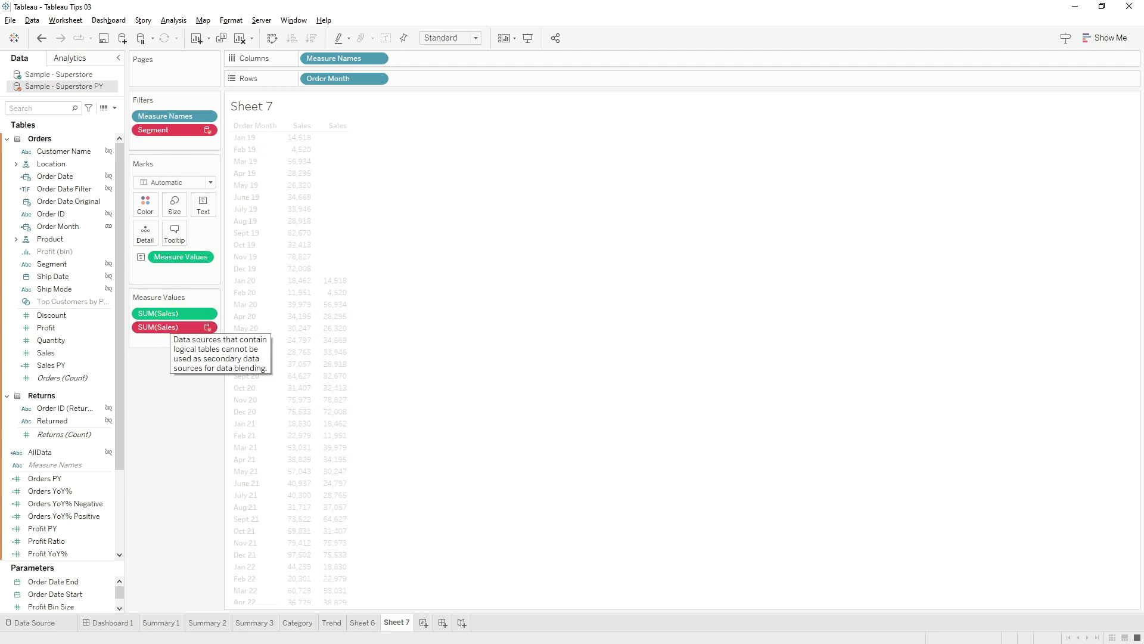
Remove the related Returns table from the data model of Sample - Superstore.
click(173, 313)
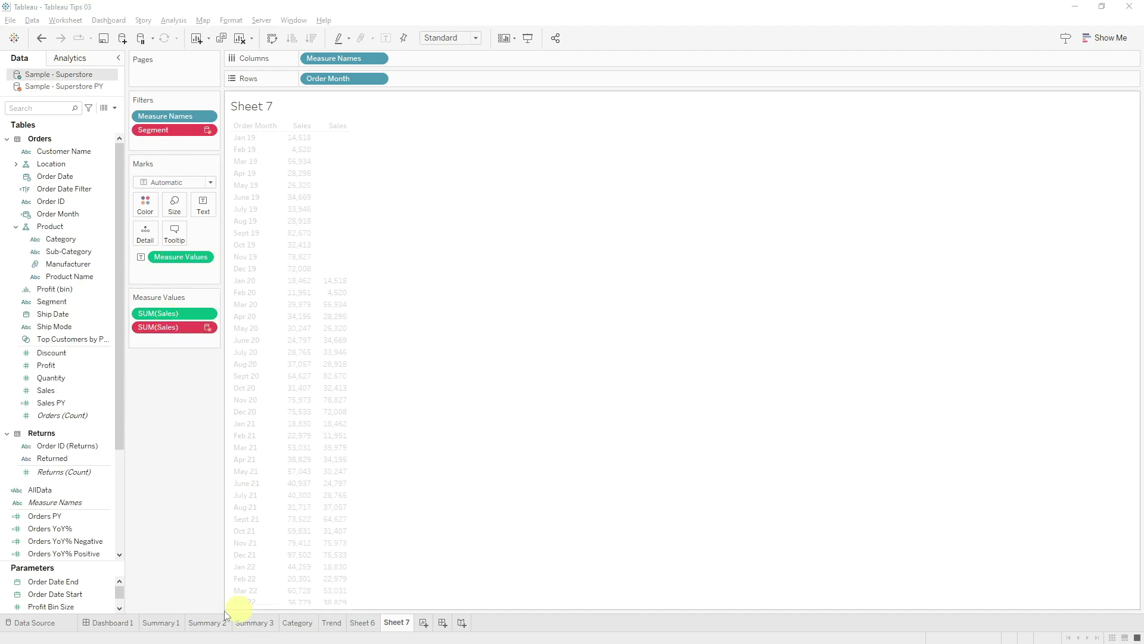
click(33, 622)
right_click(428, 115)
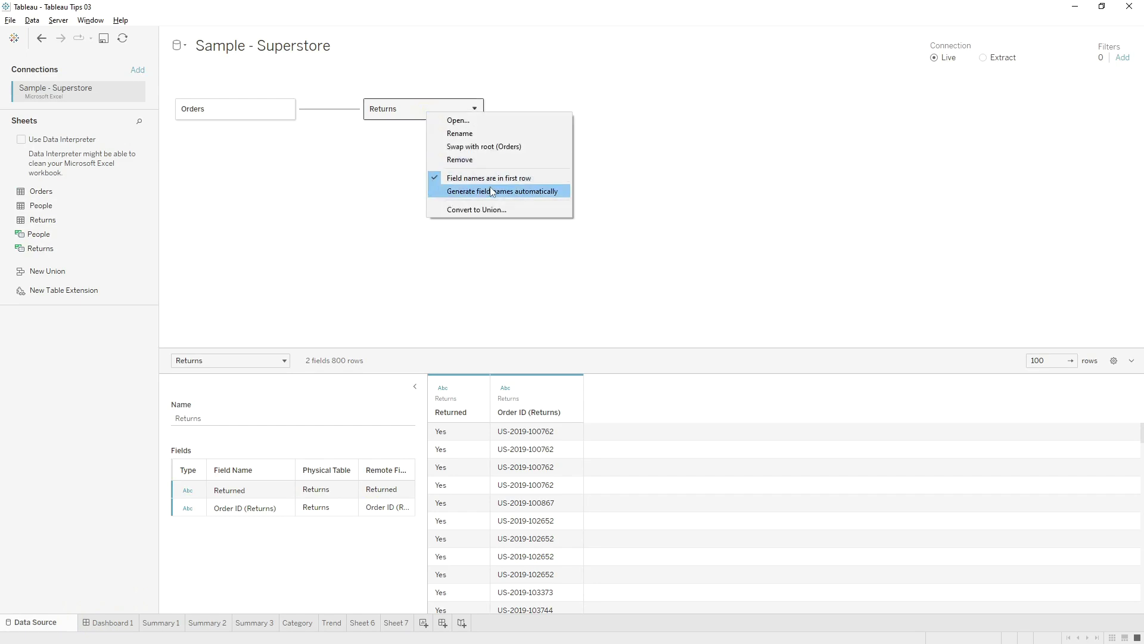
click(468, 160)
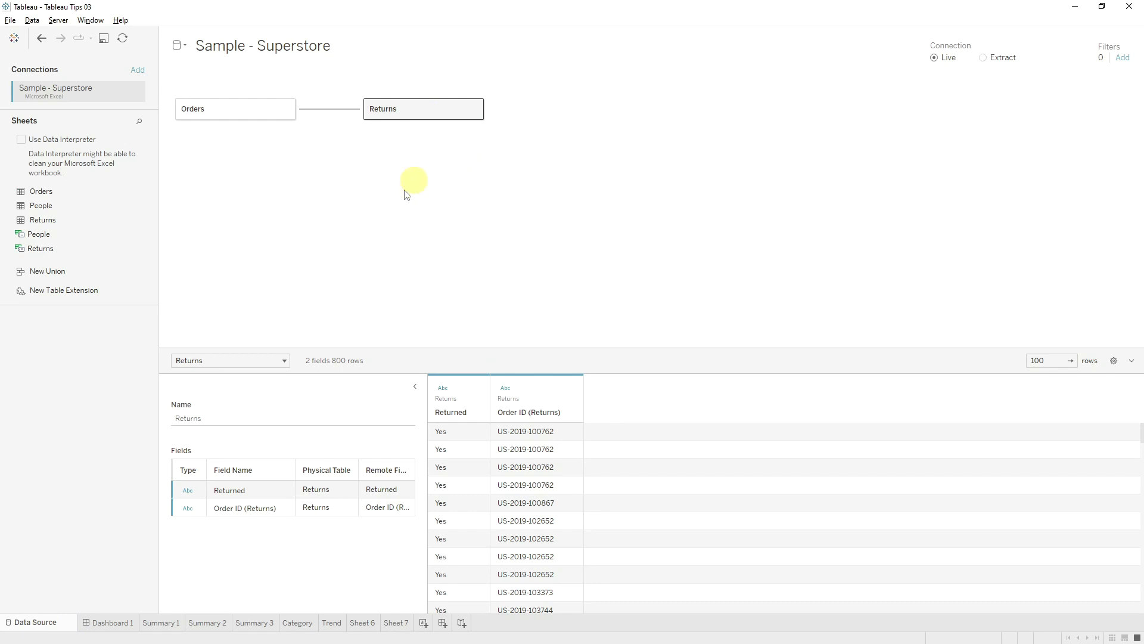
Join the Returns sheet to Orders inside the Orders table of Sample - Superstore, and remove the joined table again.
double_click(251, 115)
drag(80, 219, 394, 120)
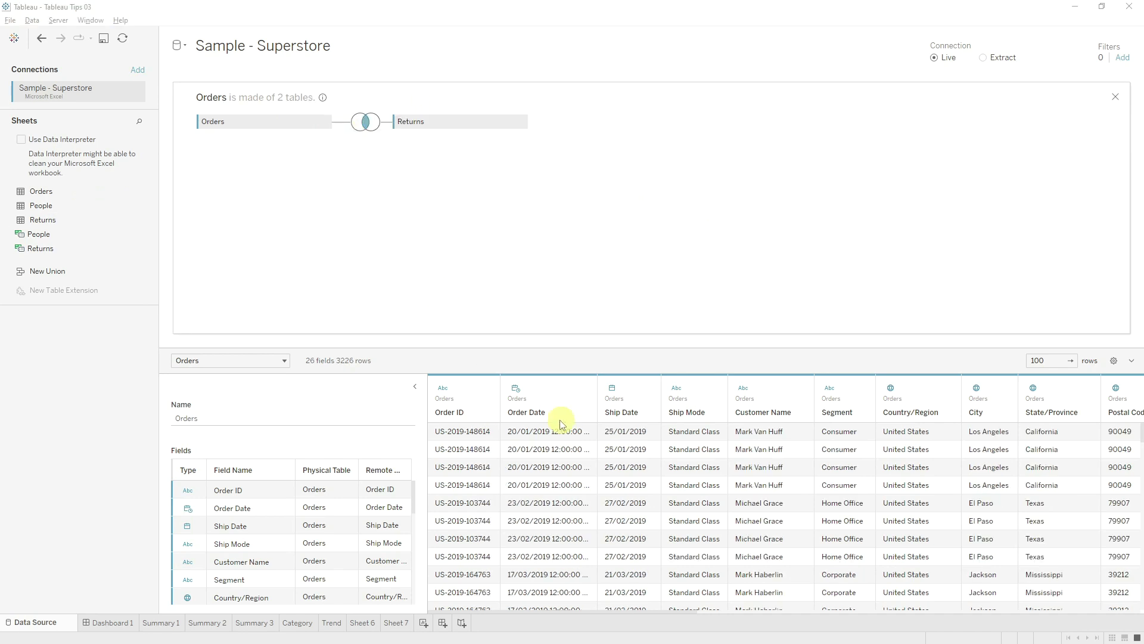
click(473, 124)
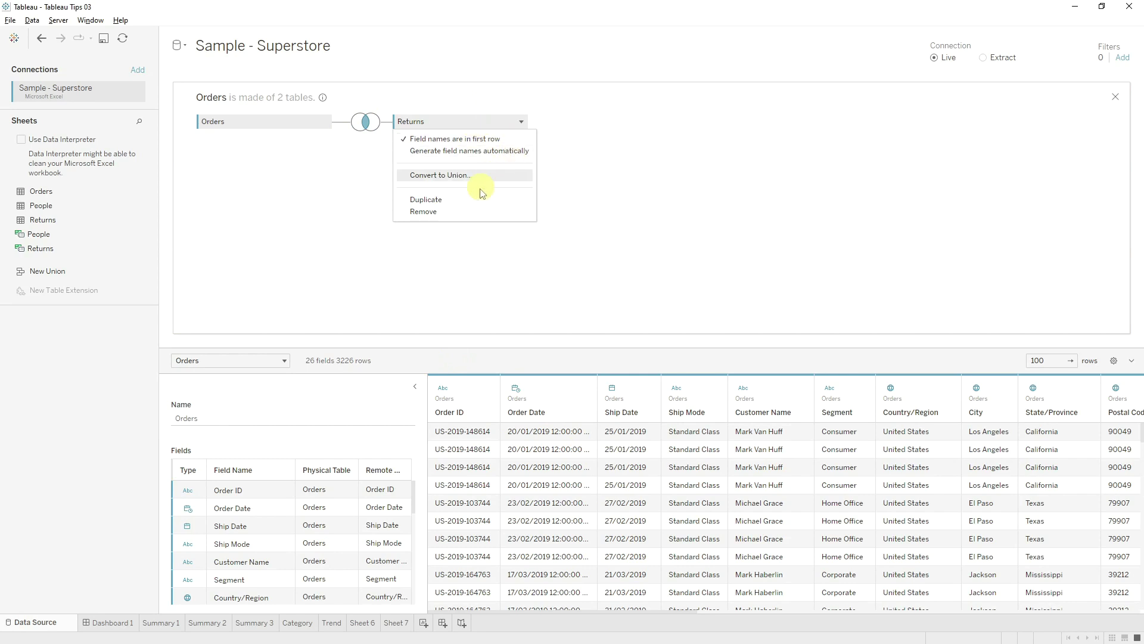
click(471, 213)
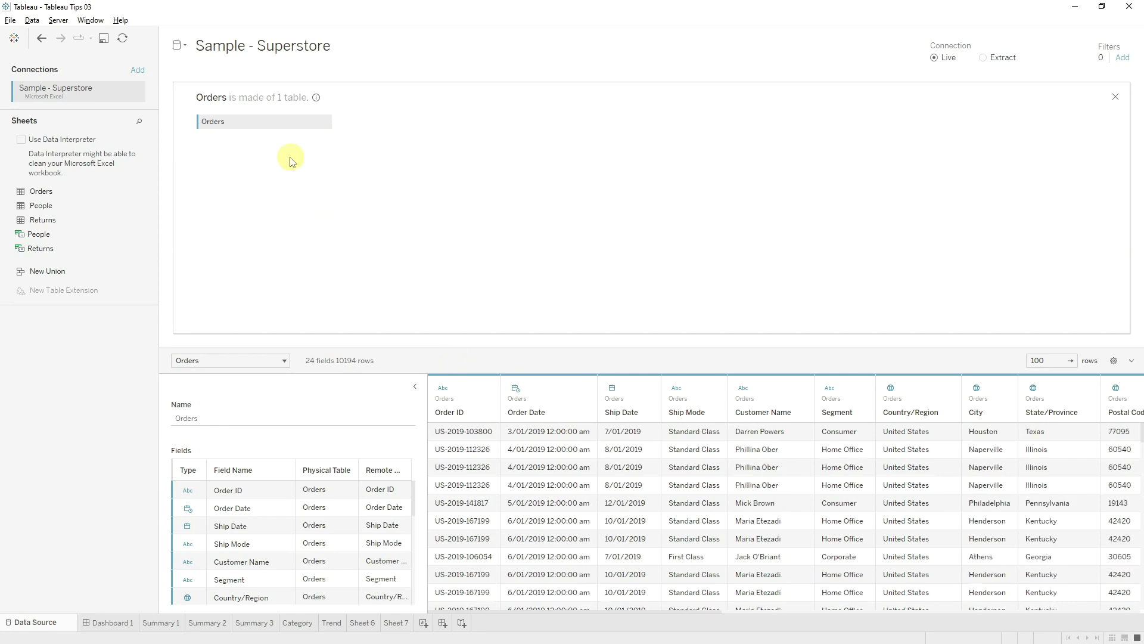
Remove the related Returns table from the data model of Sample - Superstore PY and return to Sheet 7.
click(179, 45)
click(184, 73)
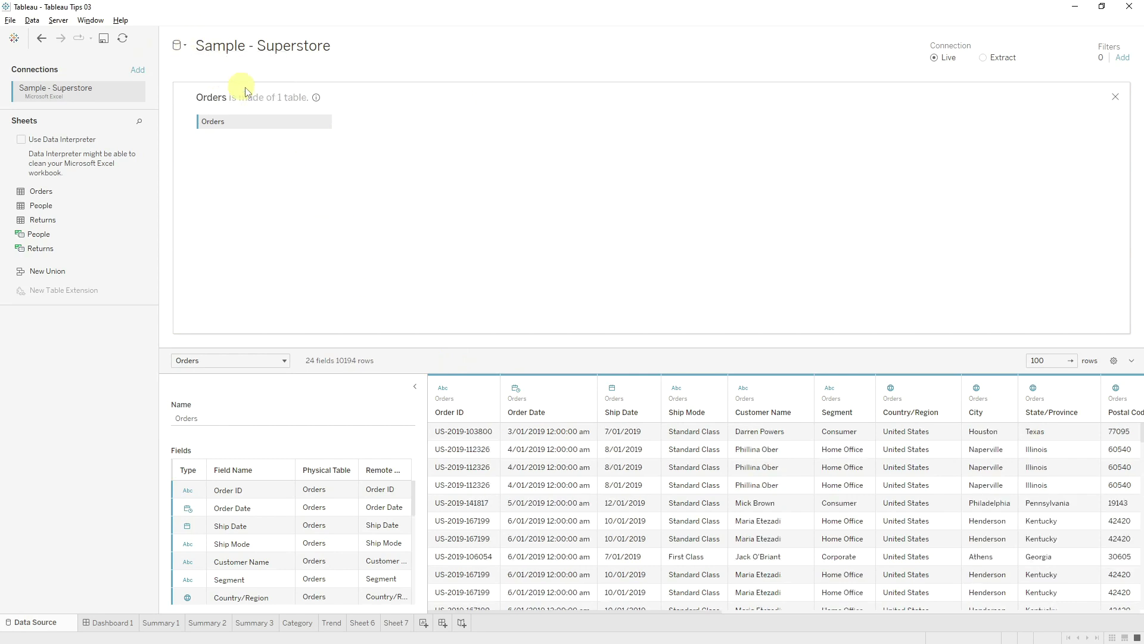
right_click(415, 108)
click(510, 153)
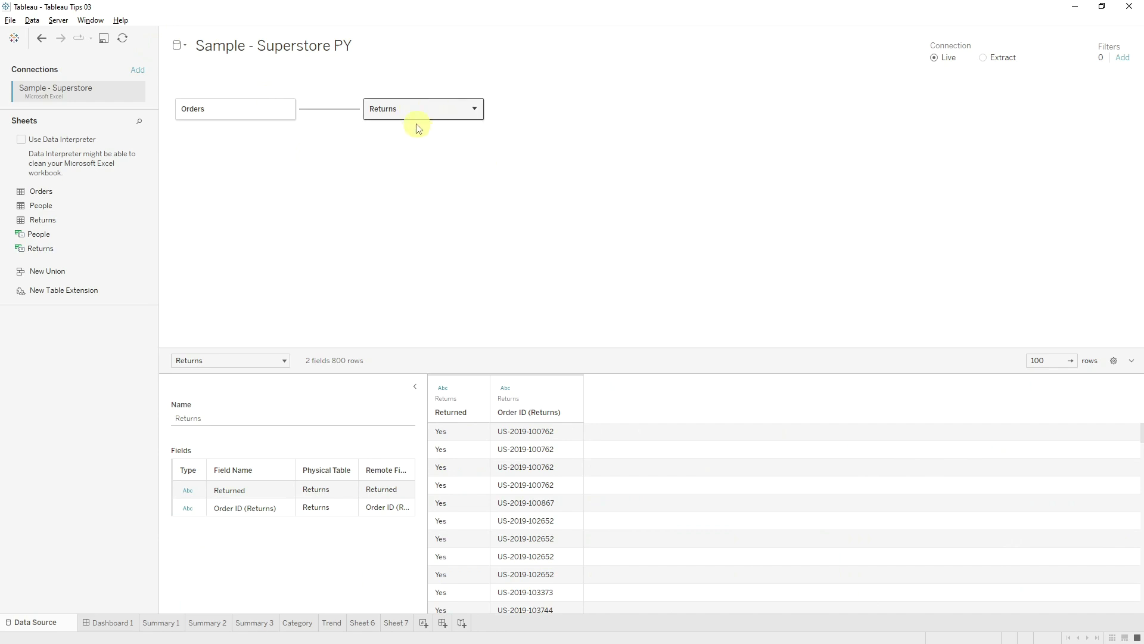
click(397, 622)
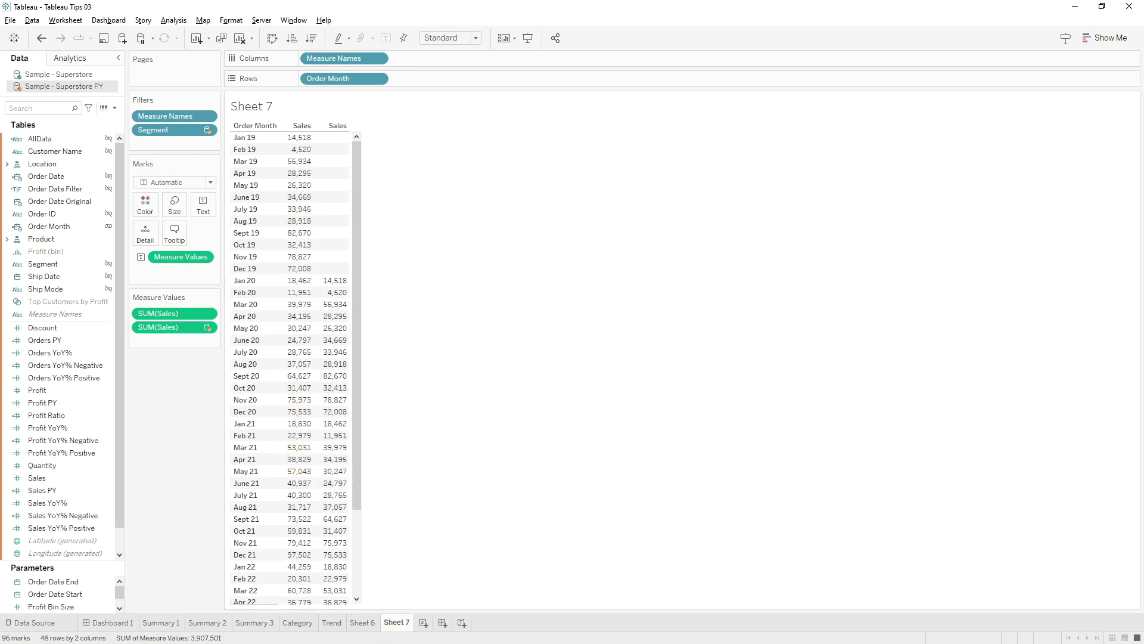
Show the Segment filter on Sheet 7 and exclude Consumer and Corporate from it.
right_click(170, 132)
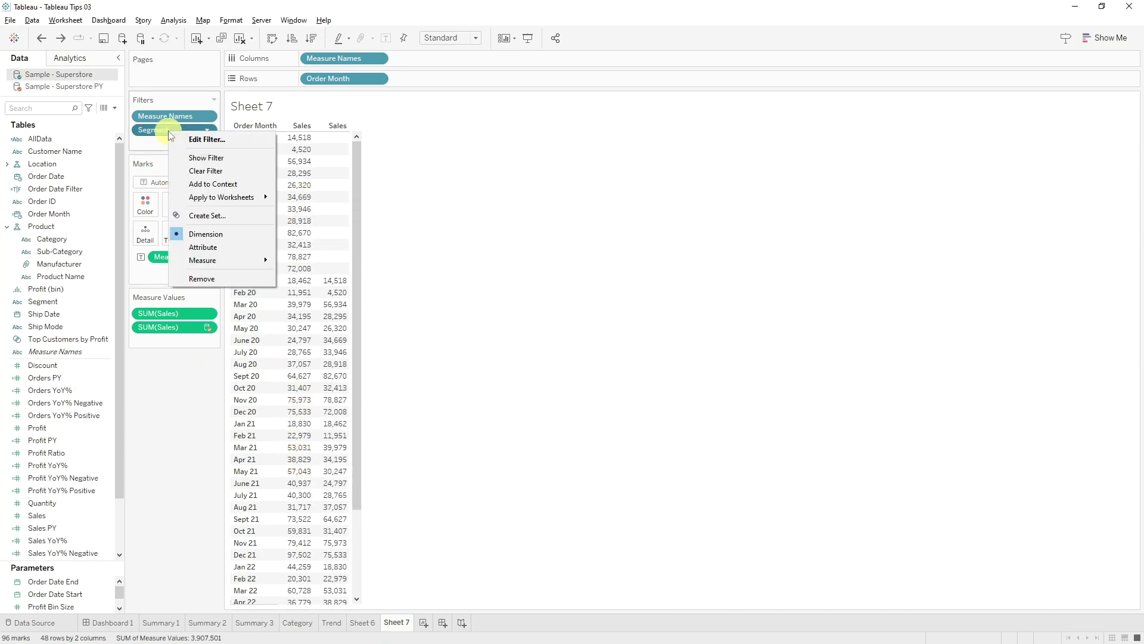
click(227, 157)
click(1059, 128)
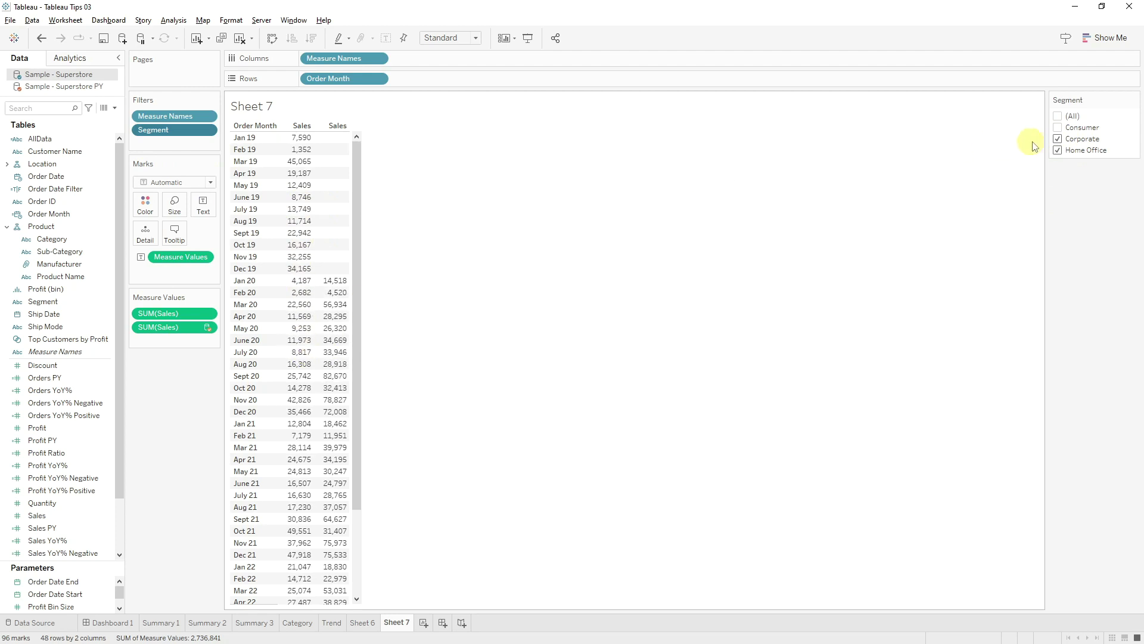
click(1058, 141)
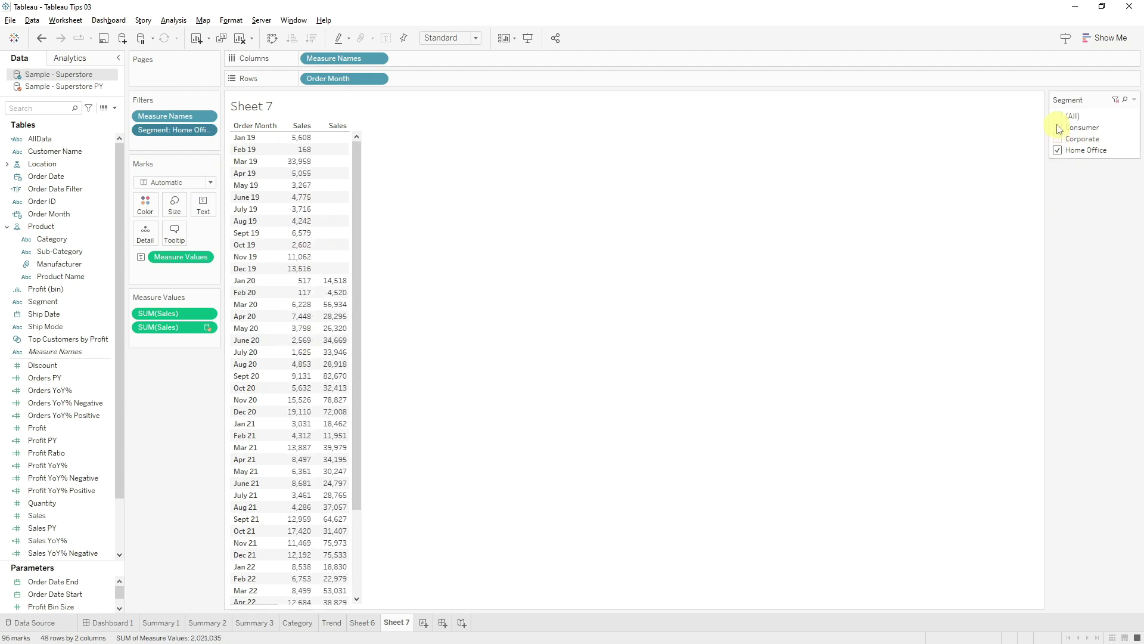
Include Consumer and Corporate in the Segment filter again and activate the Segment blending link in Sample - Superstore PY.
click(1059, 128)
click(1058, 141)
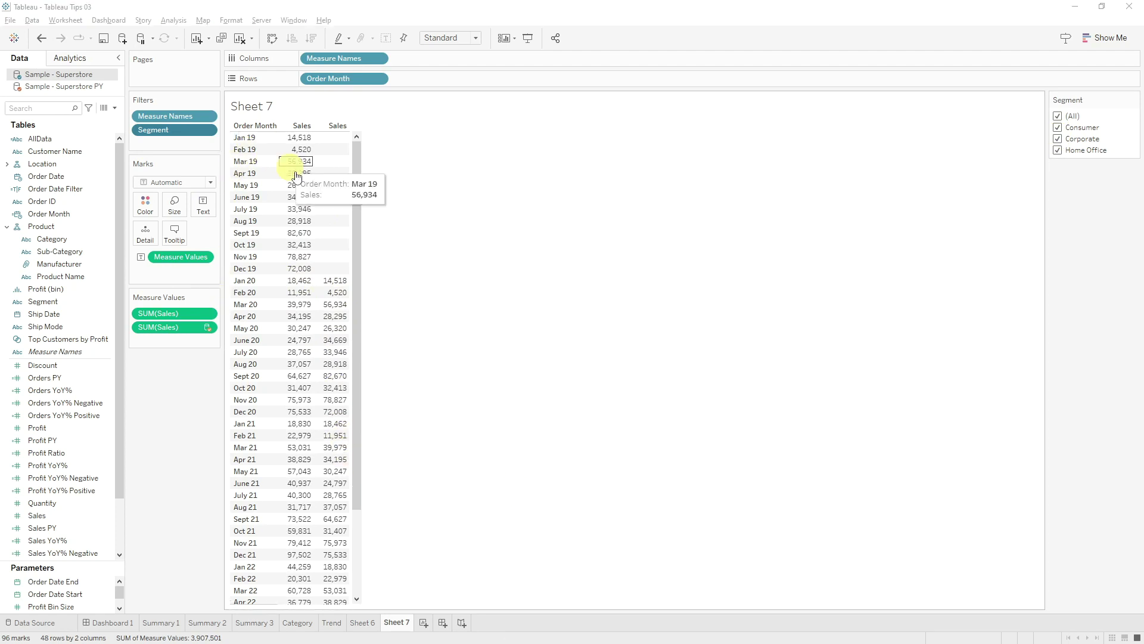
click(78, 88)
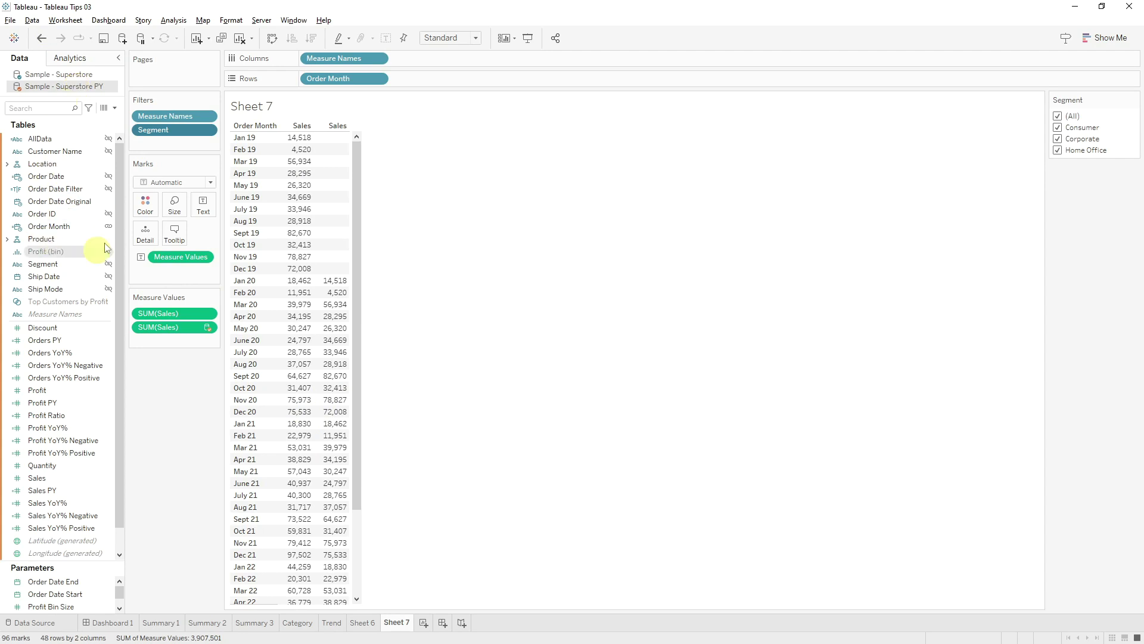
click(172, 128)
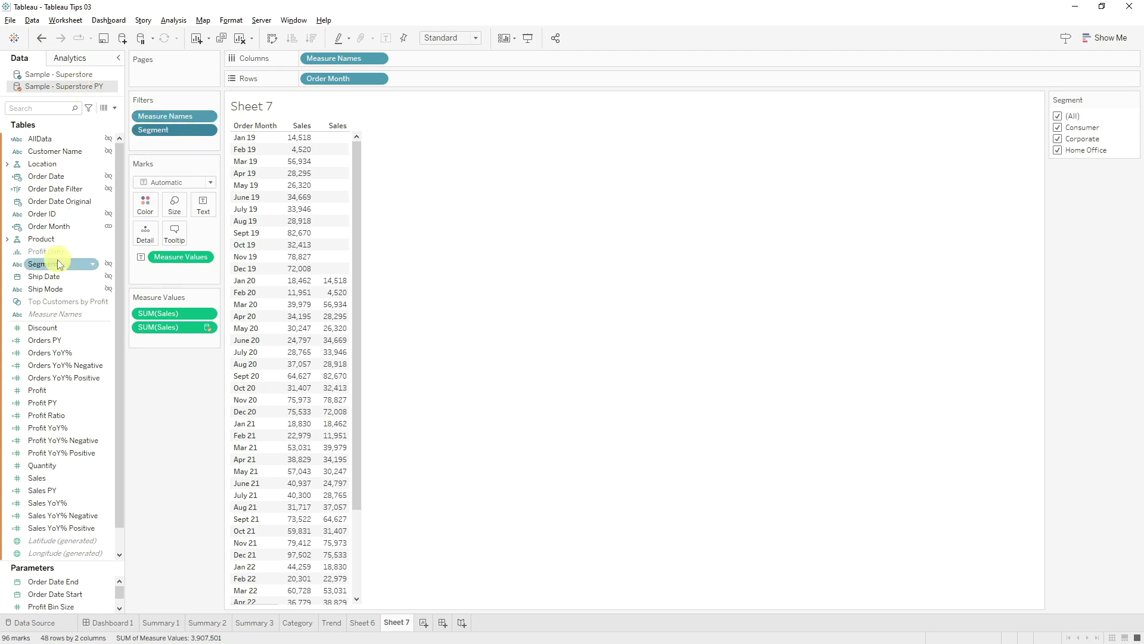
click(109, 264)
Test the Segment filter on Sheet 7 by excluding Corporate and including it again.
click(1061, 141)
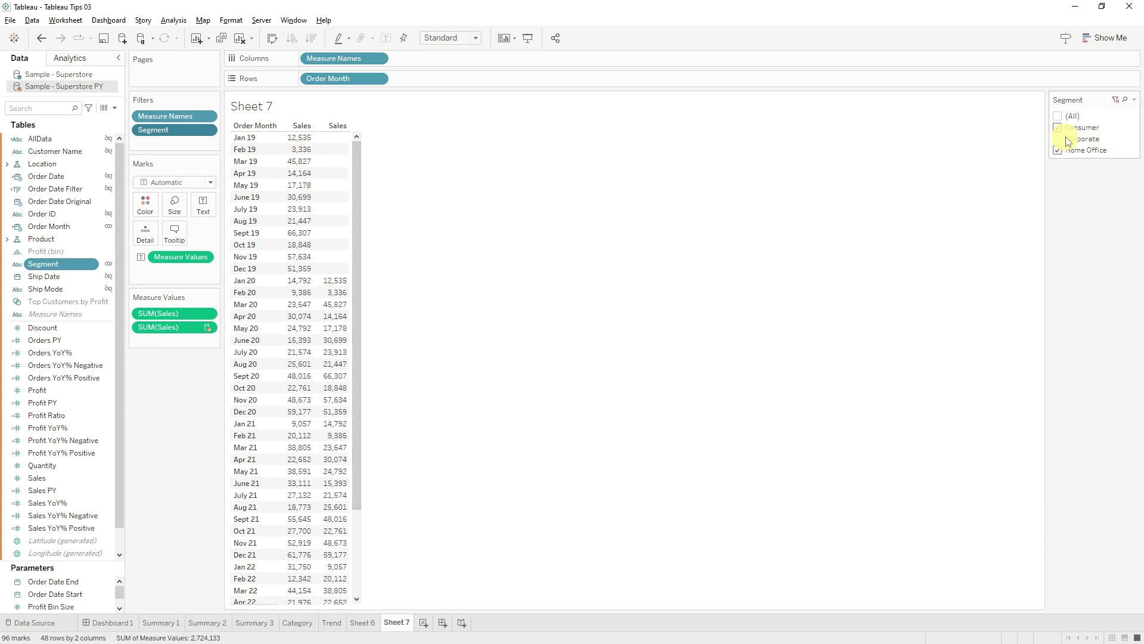
click(1063, 141)
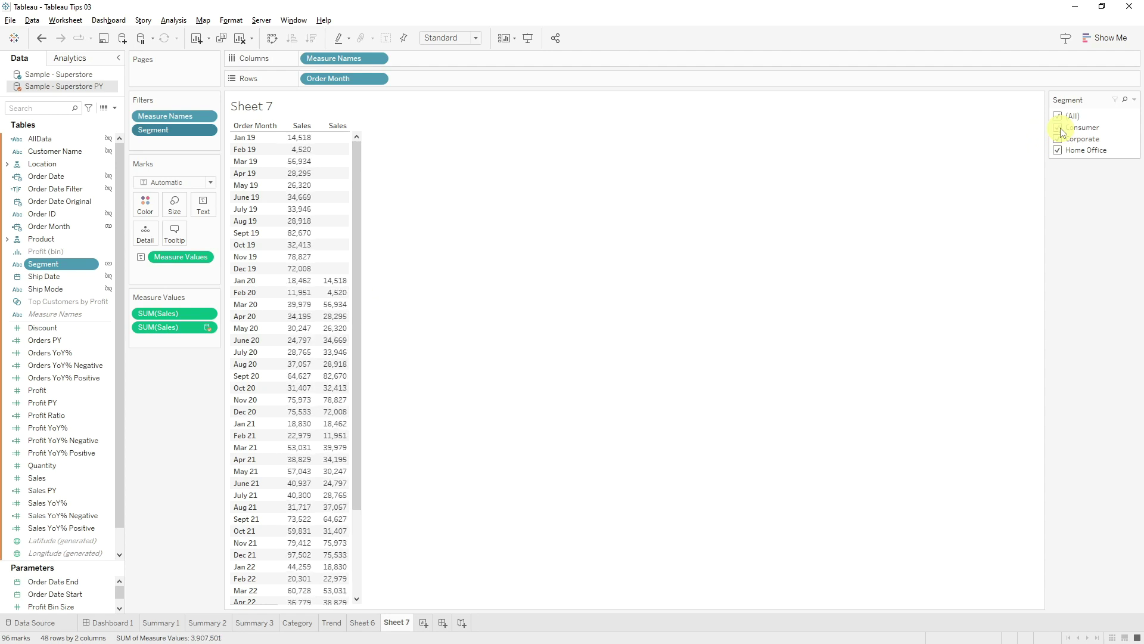
click(59, 74)
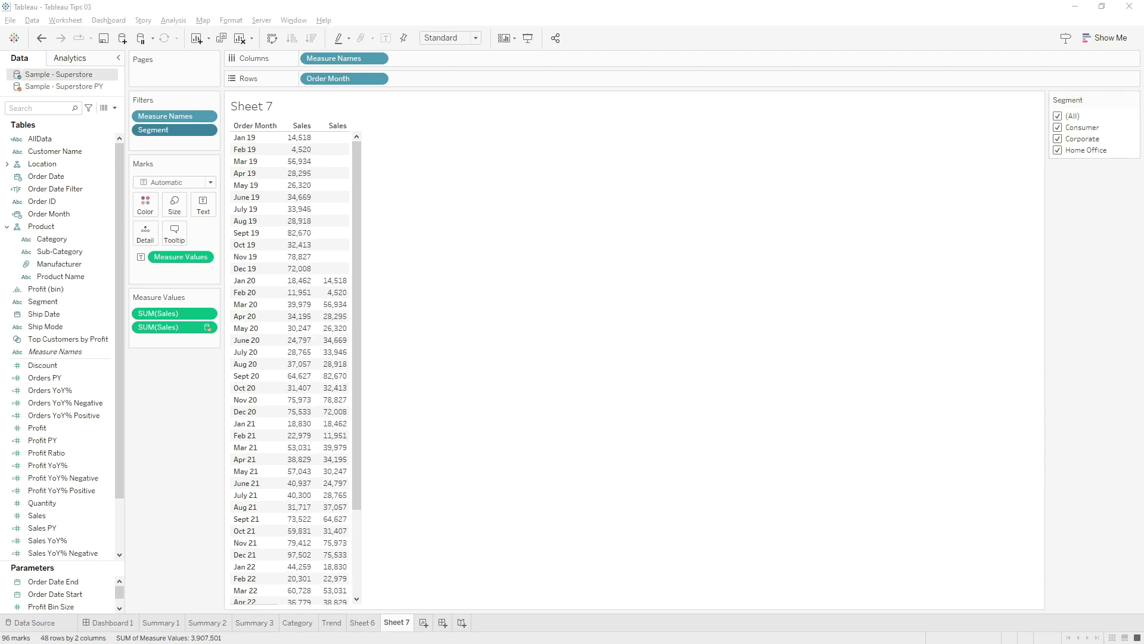
On the Category sheet, replace Sales PY in Columns with Sales from Sample - Superstore PY.
click(297, 622)
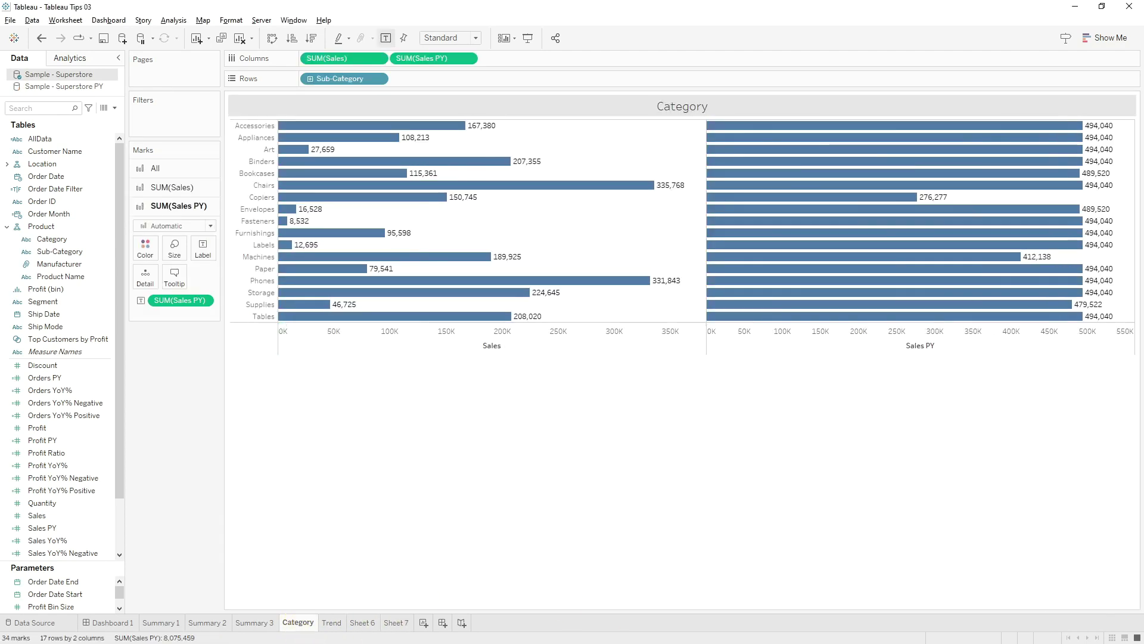
drag(436, 62, 384, 161)
drag(180, 442, 186, 449)
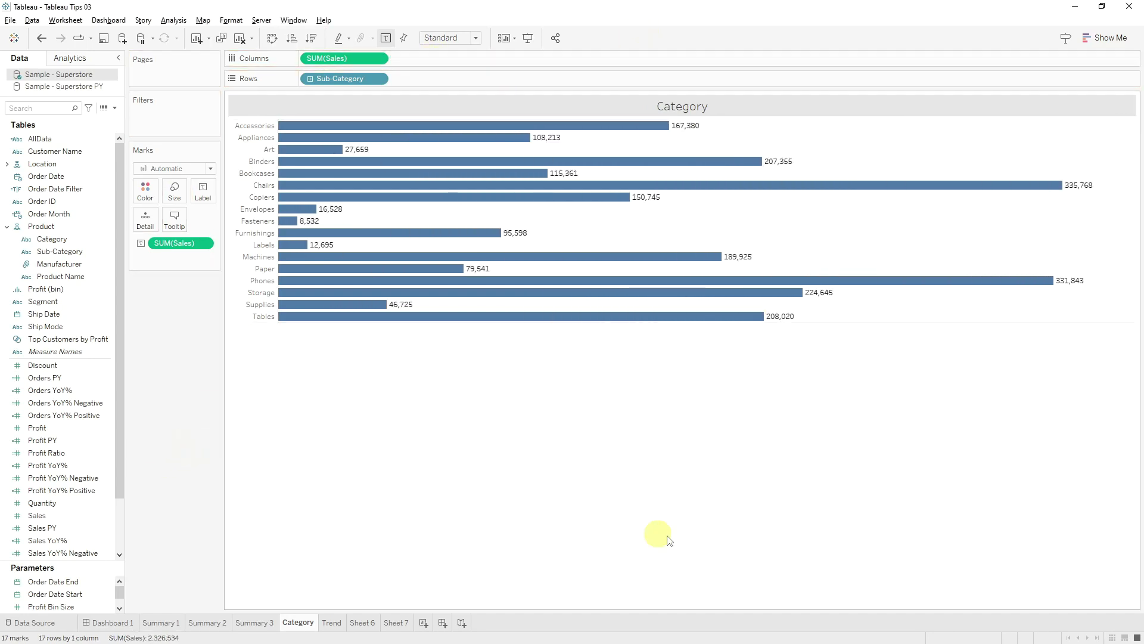
click(89, 87)
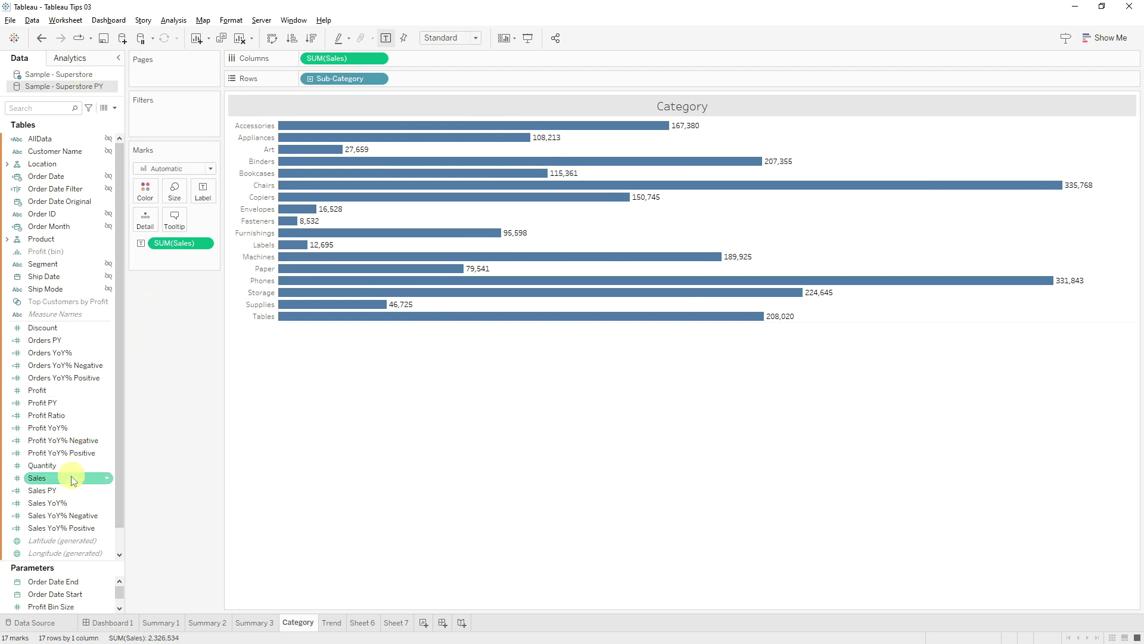
drag(71, 482, 512, 64)
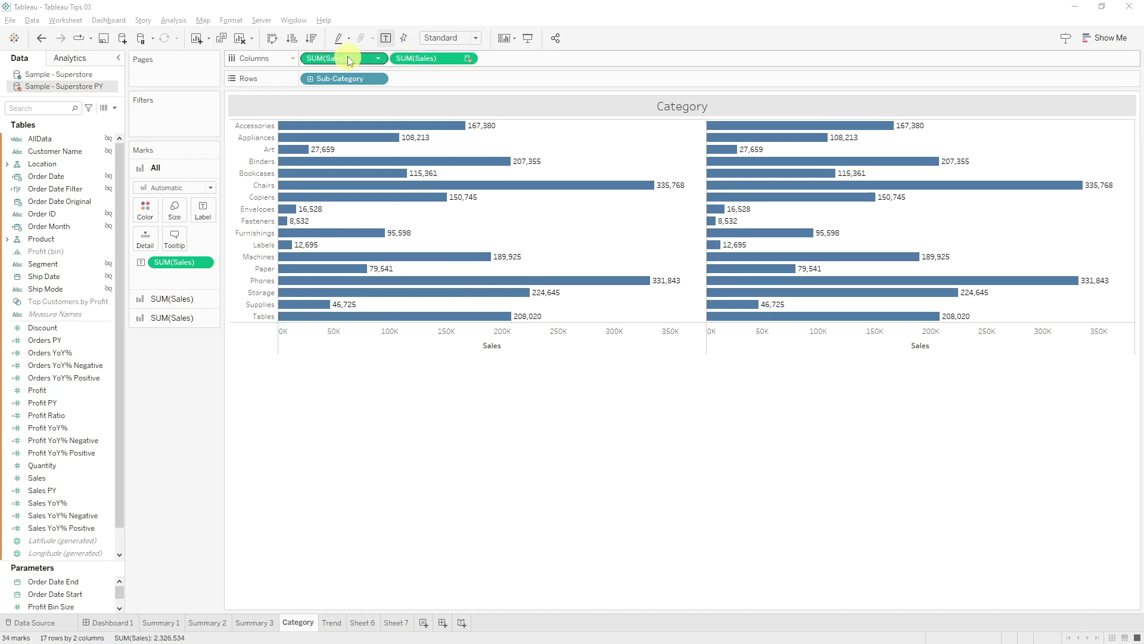
Expand the Product hierarchy in Sample - Superstore PY and check the Sub-Category blending link.
click(7, 239)
click(104, 266)
mouse_move(111, 266)
mouse_down()
mouse_move(149, 258)
mouse_move(348, 36)
mouse_move(184, 132)
mouse_move(250, 321)
mouse_move(94, 258)
mouse_up()
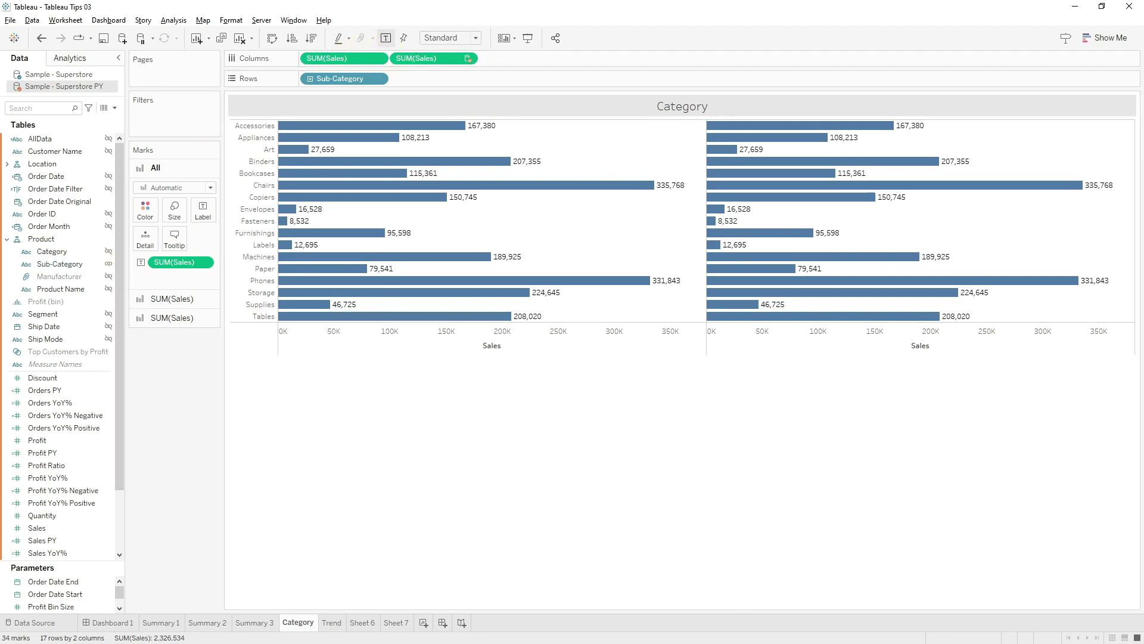
Show the Order Date Start and Order Date End parameter controls on the Category sheet.
drag(56, 594, 192, 607)
right_click(57, 585)
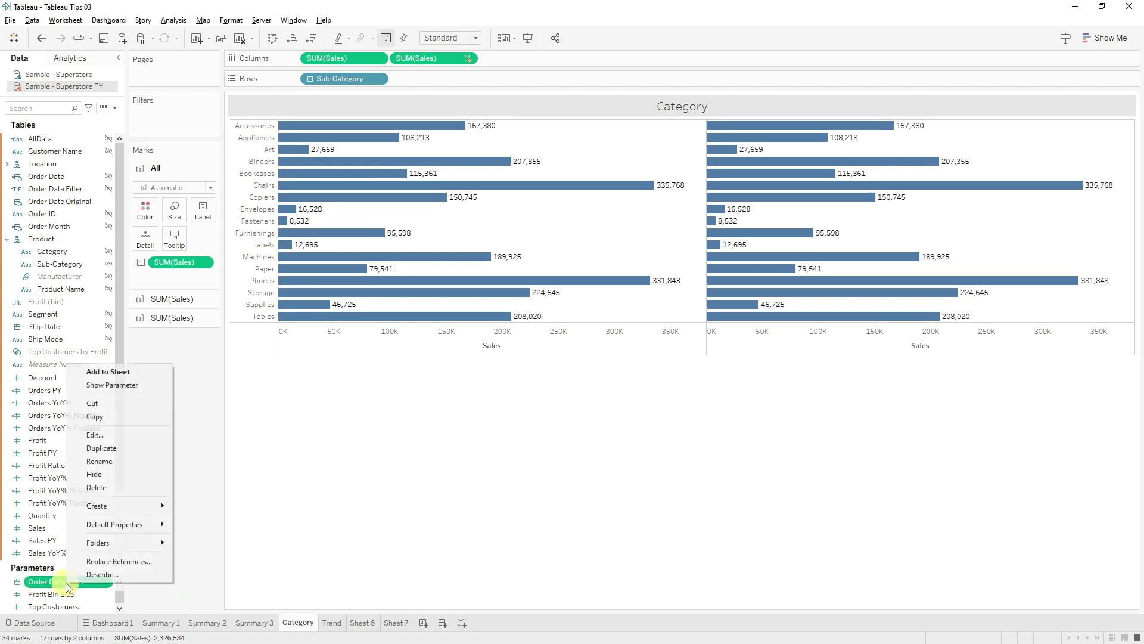
click(112, 384)
scroll(77, 592, up, 1)
click(82, 581)
right_click(82, 582)
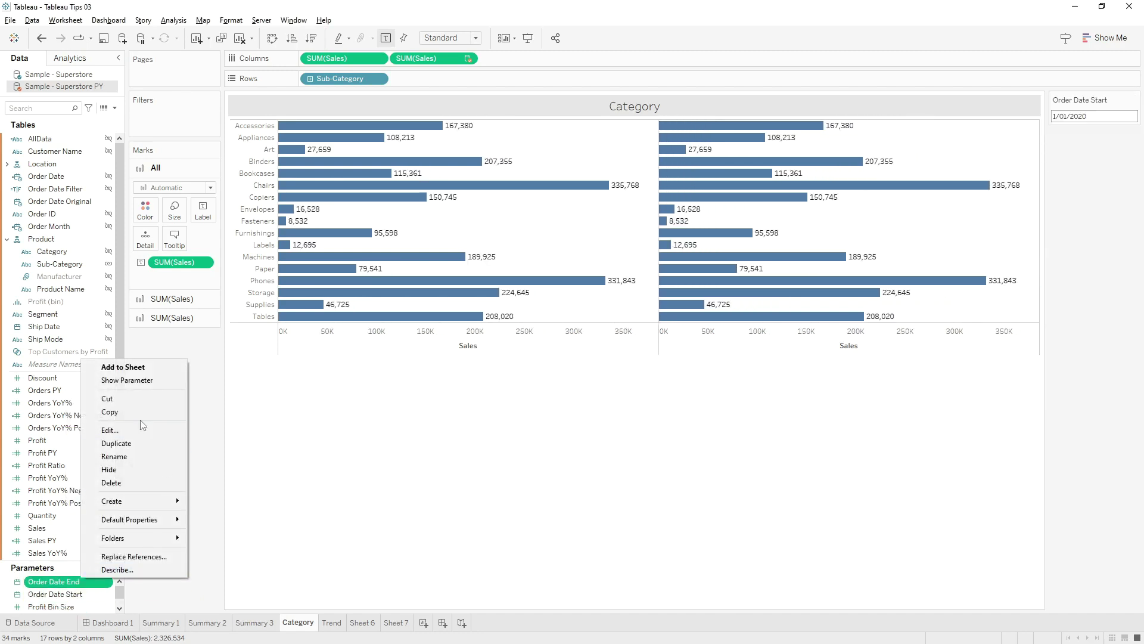
click(150, 384)
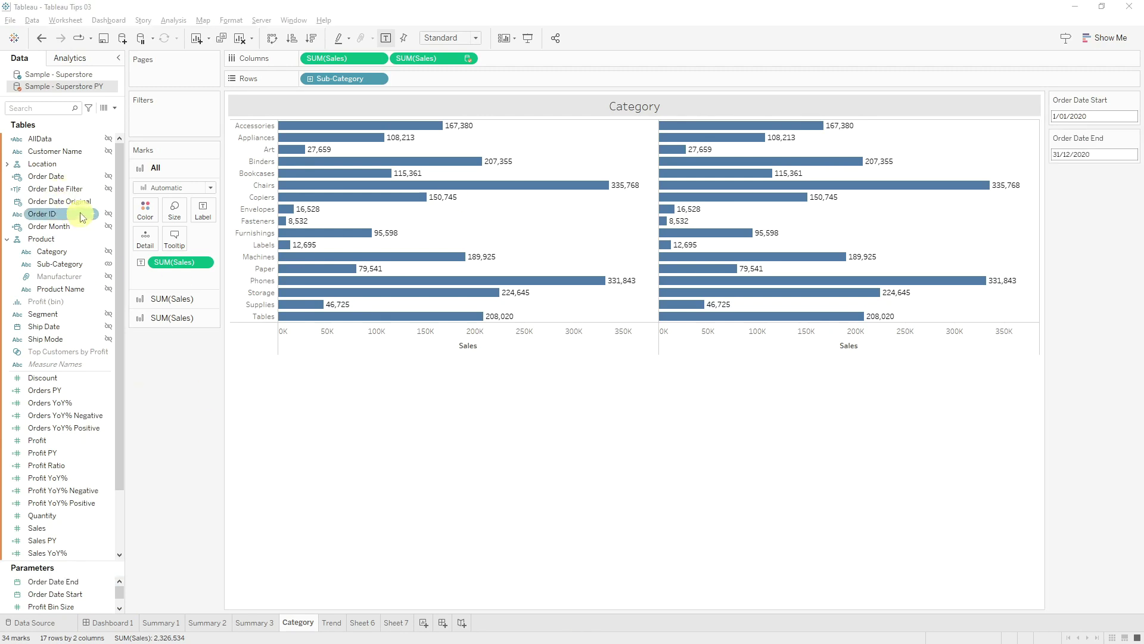
Filter the Category sheet to True on Order Date Filter from Sample - Superstore.
click(68, 75)
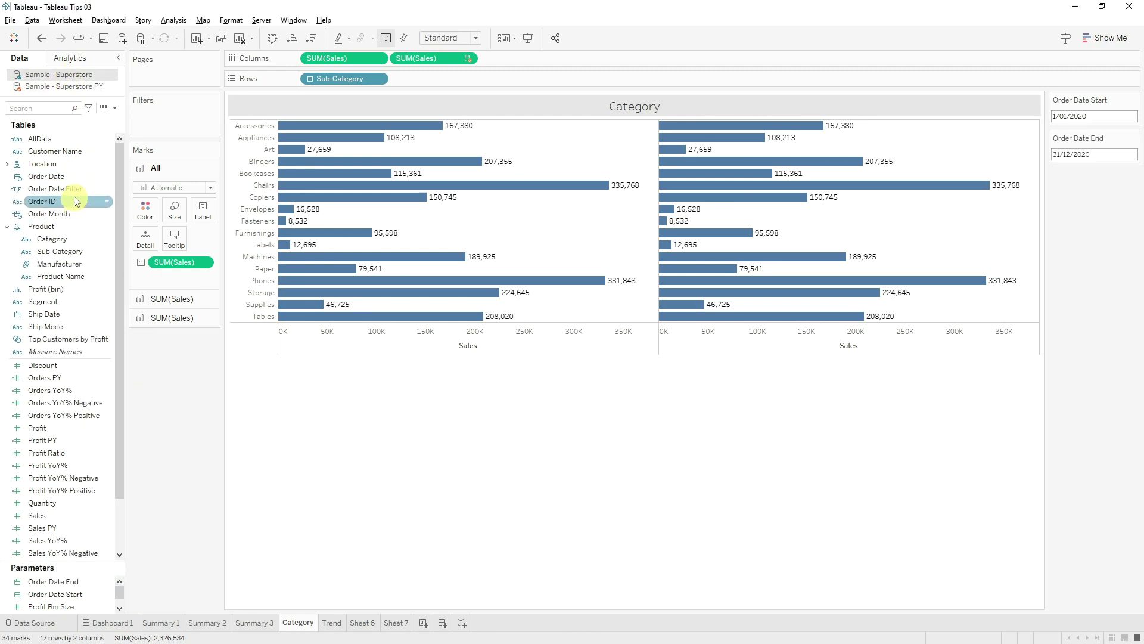
drag(79, 188, 208, 130)
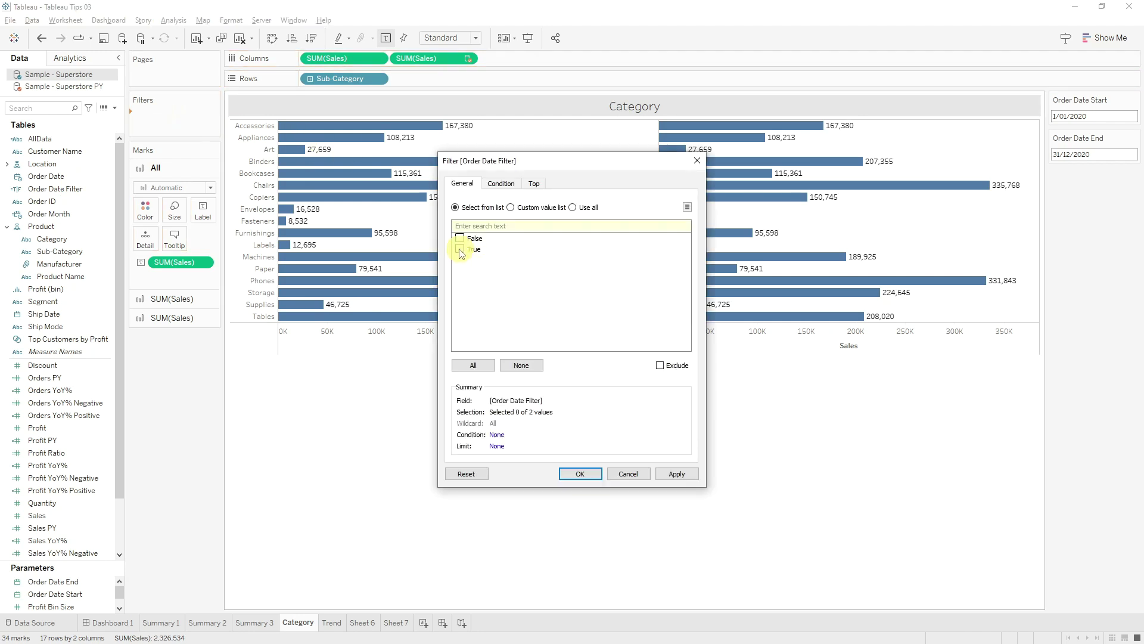
click(563, 476)
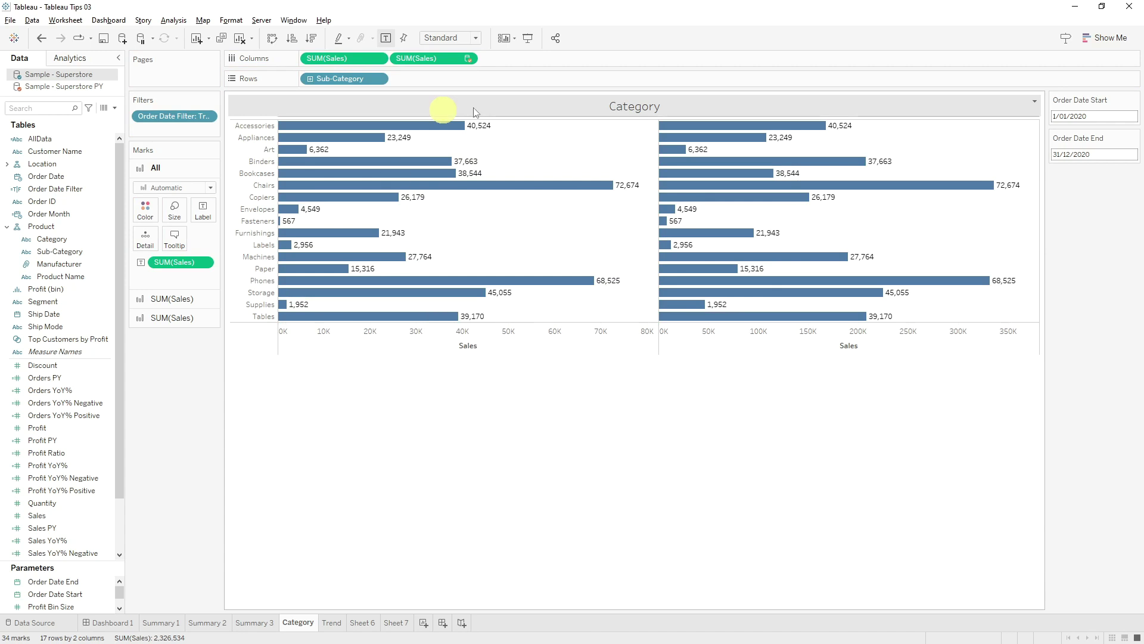
Activate the Order Month blending link in Sample - Superstore PY for the Category sheet.
click(84, 88)
click(45, 216)
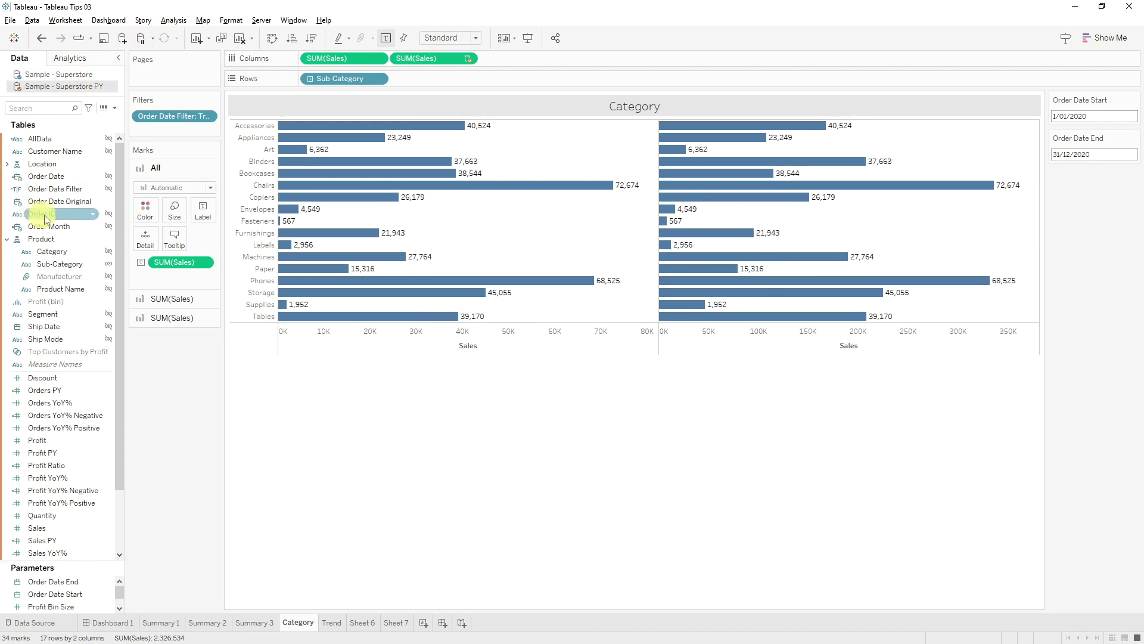
click(108, 227)
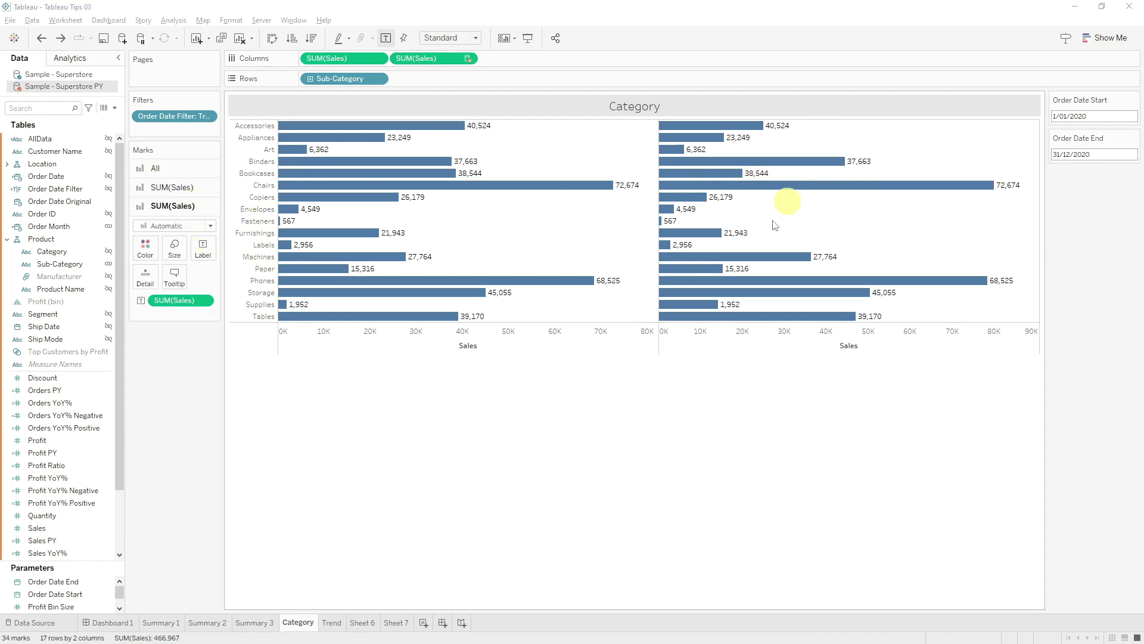
Label the second set of Sales bars with Sales from Sample - Superstore PY and compare the two years' values.
drag(82, 545, 192, 299)
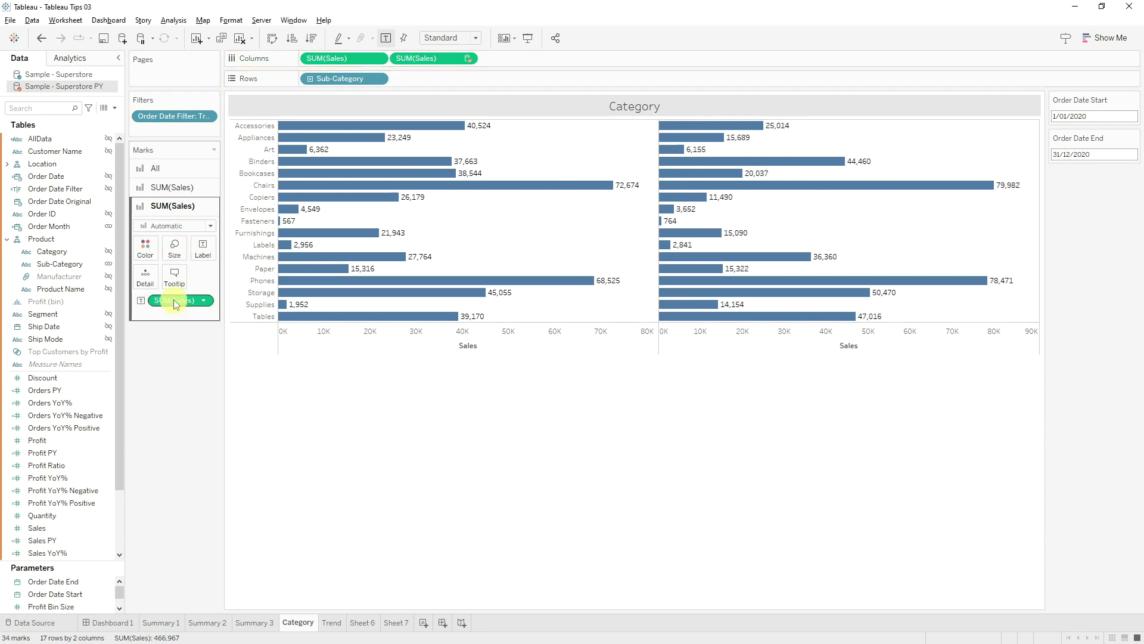
mouse_move(386, 131)
mouse_move(747, 128)
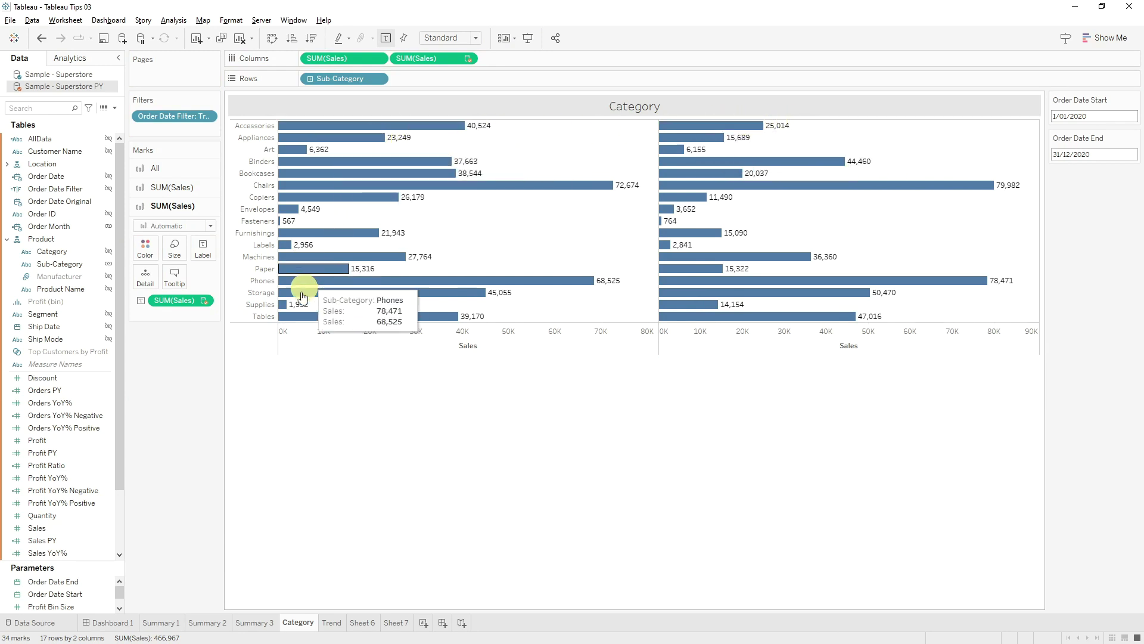
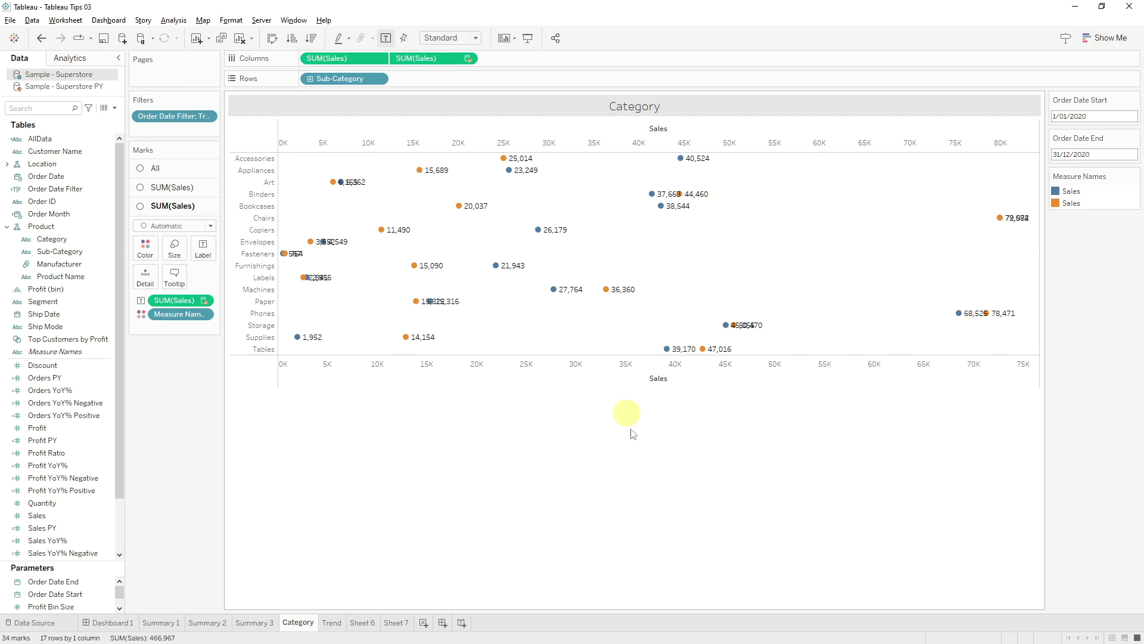
Set the mark type for all measures on the Category sheet to Bar.
click(165, 167)
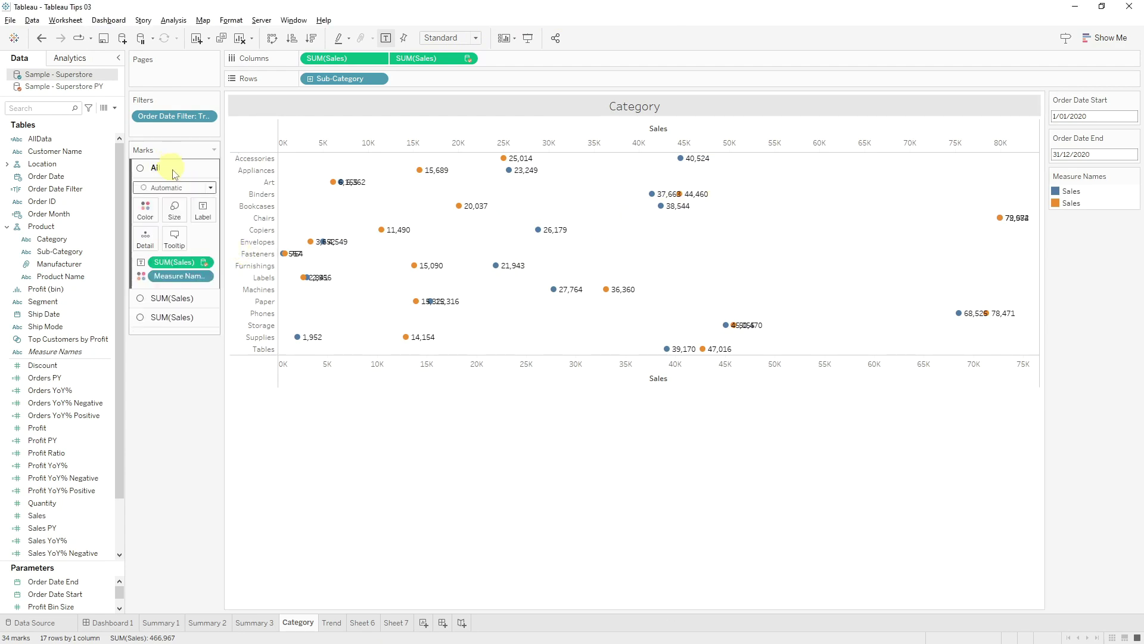
click(172, 188)
click(175, 215)
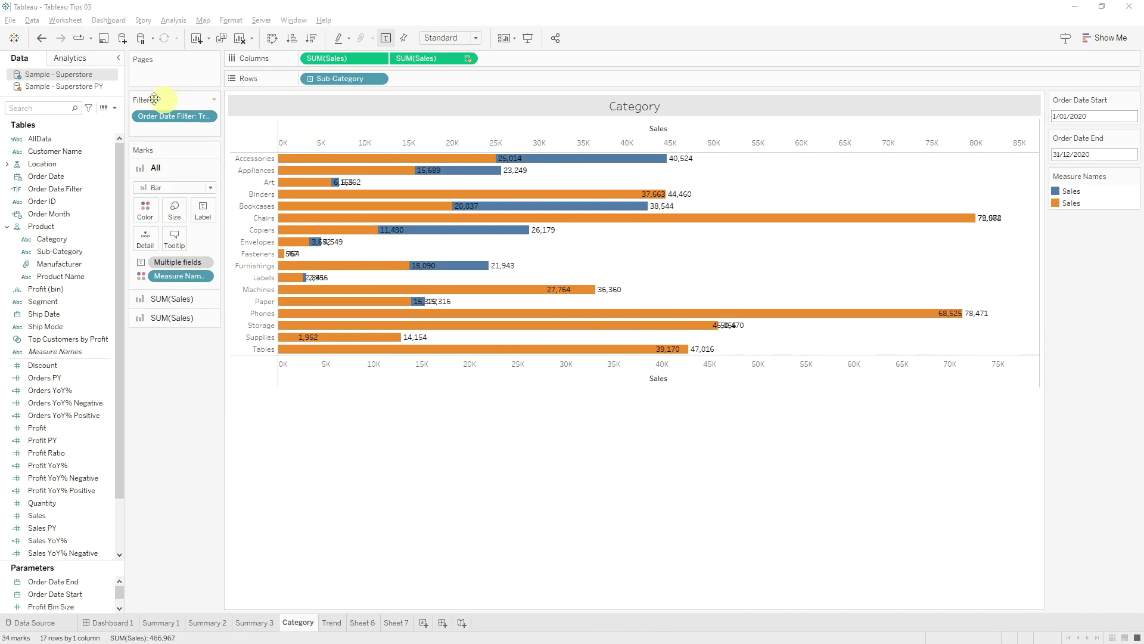
Rename the Sales field in Sample - Superstore PY as Sales PY Blended.
click(63, 86)
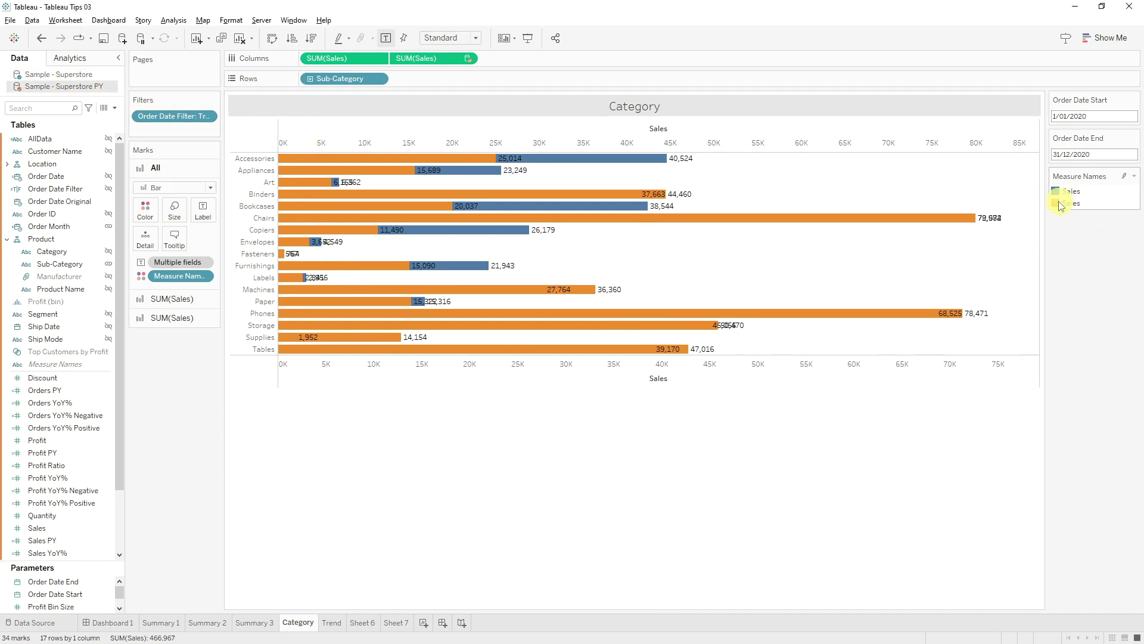
click(68, 529)
click(68, 529)
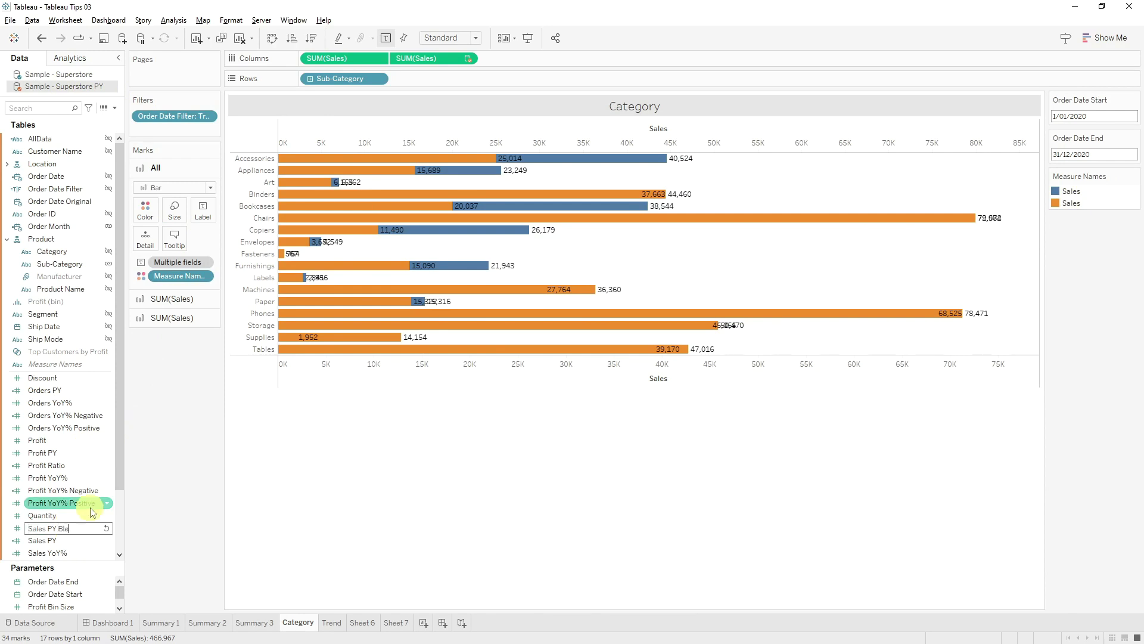
key(Return)
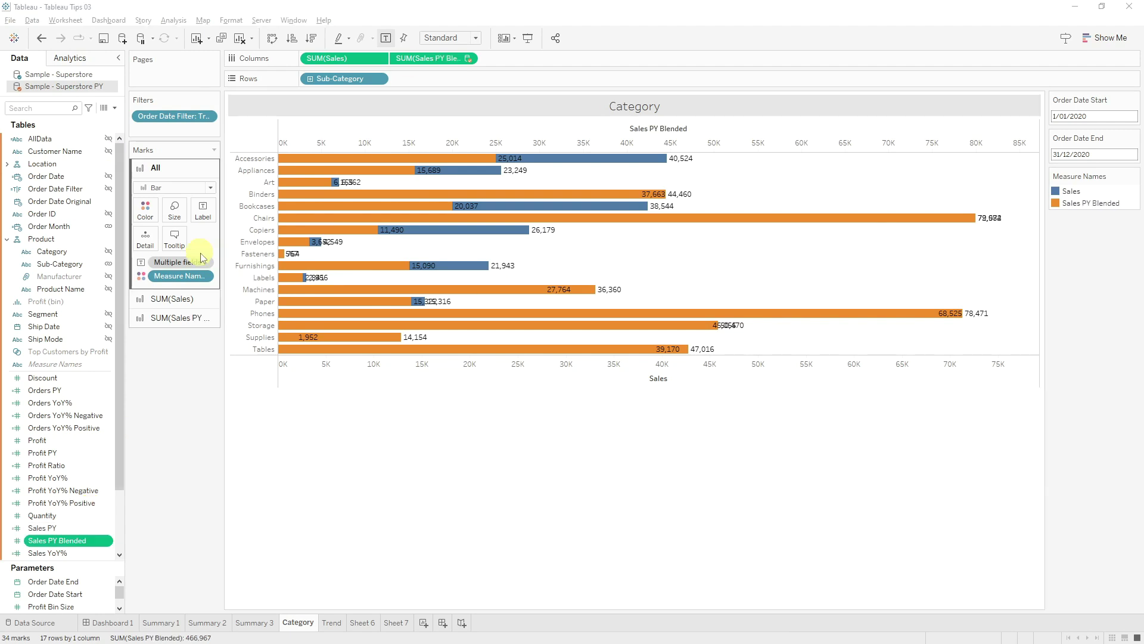
Recolour Sales PY Blended in the Measure Names colours with the Automatic palette's grey, lightened to a paler custom shade.
click(160, 212)
click(187, 248)
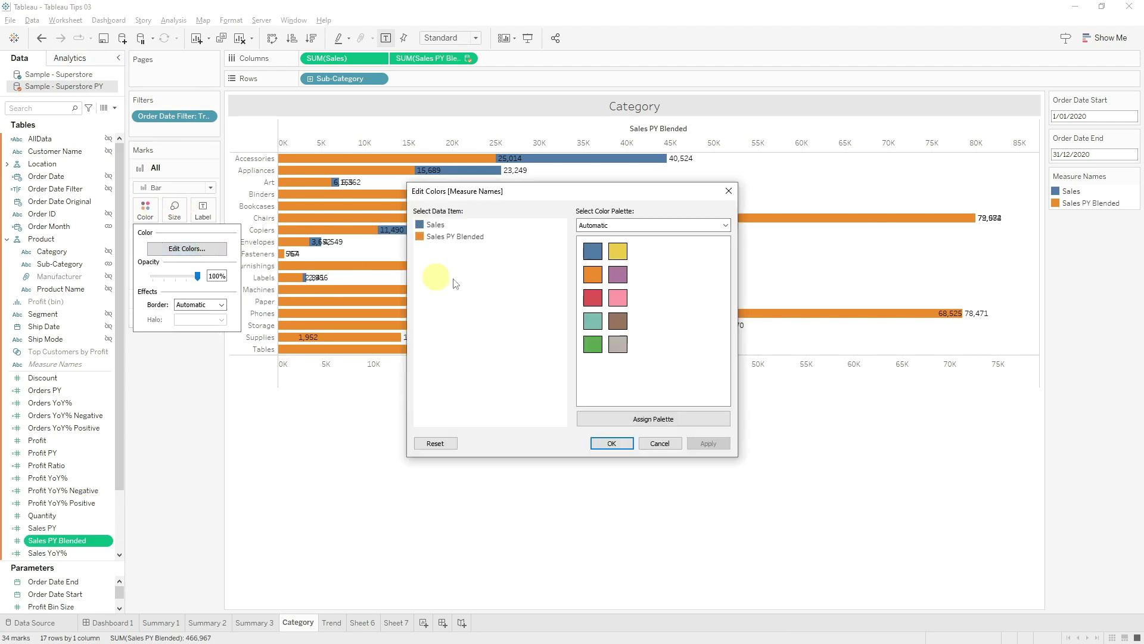
click(424, 237)
click(618, 344)
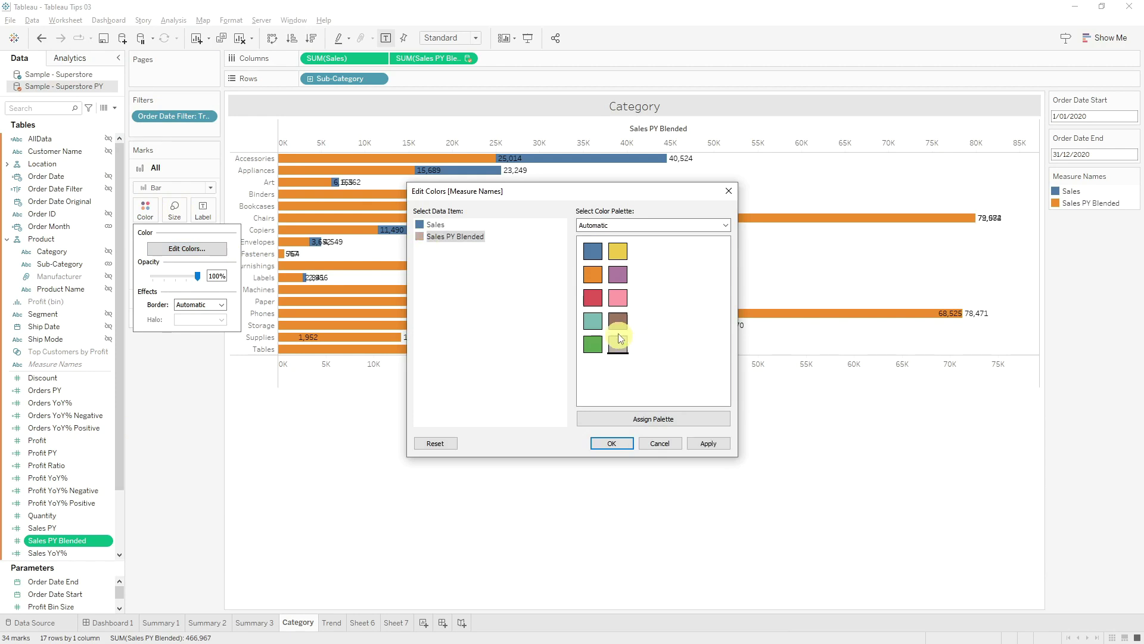
double_click(420, 238)
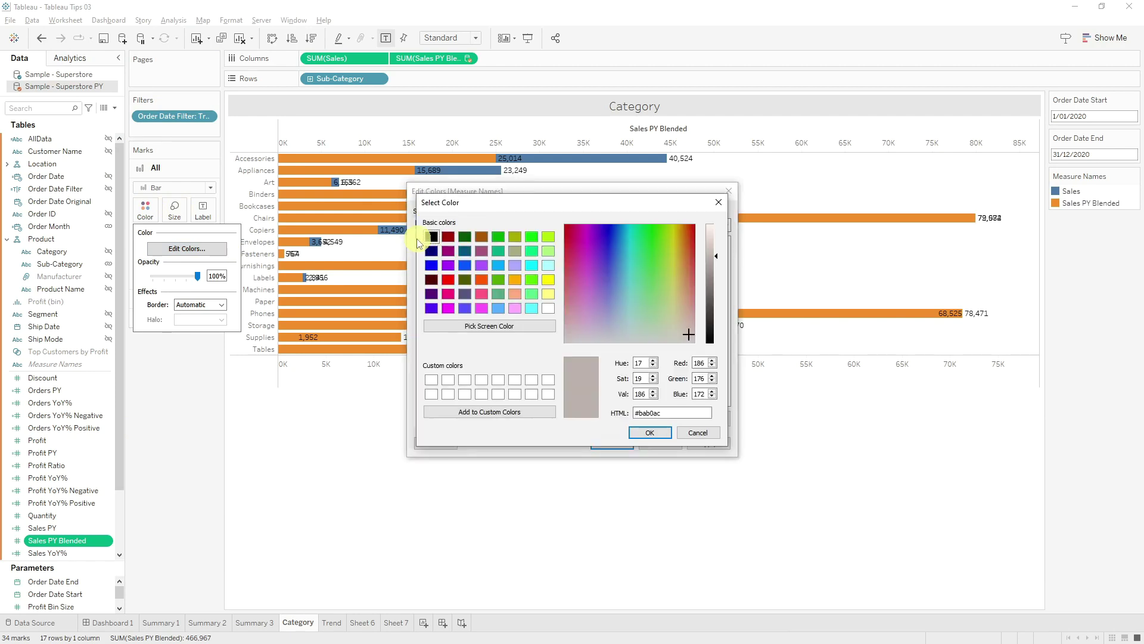
click(711, 243)
click(650, 433)
click(611, 443)
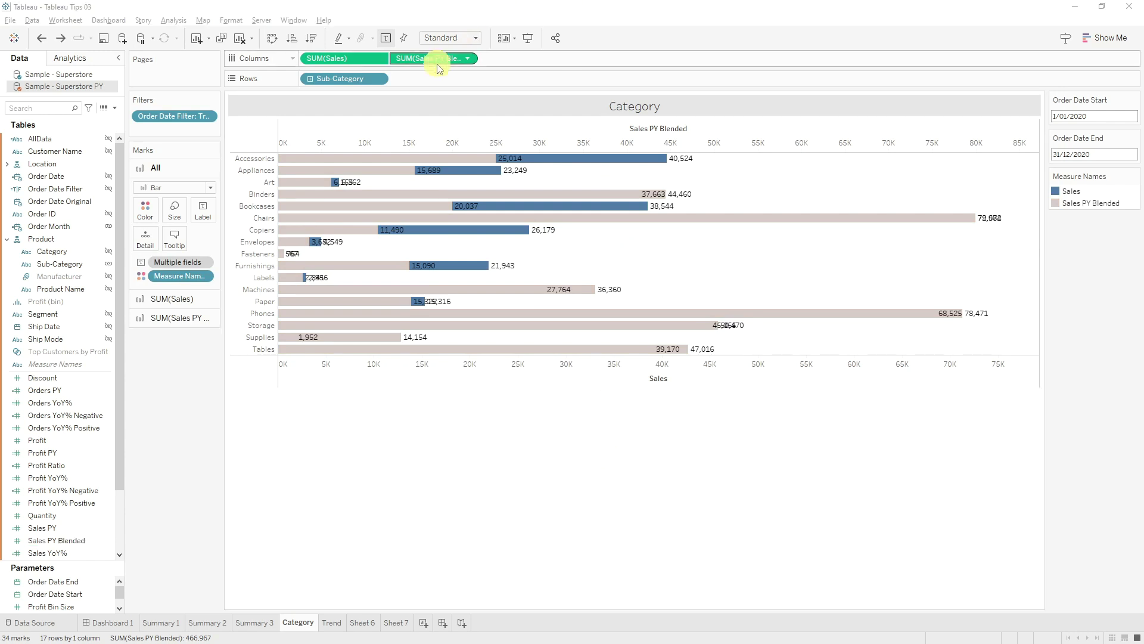
Place Sales PY Blended ahead of Sales in Columns and increase the thickness of the Sales PY Blended bars.
drag(437, 63, 301, 58)
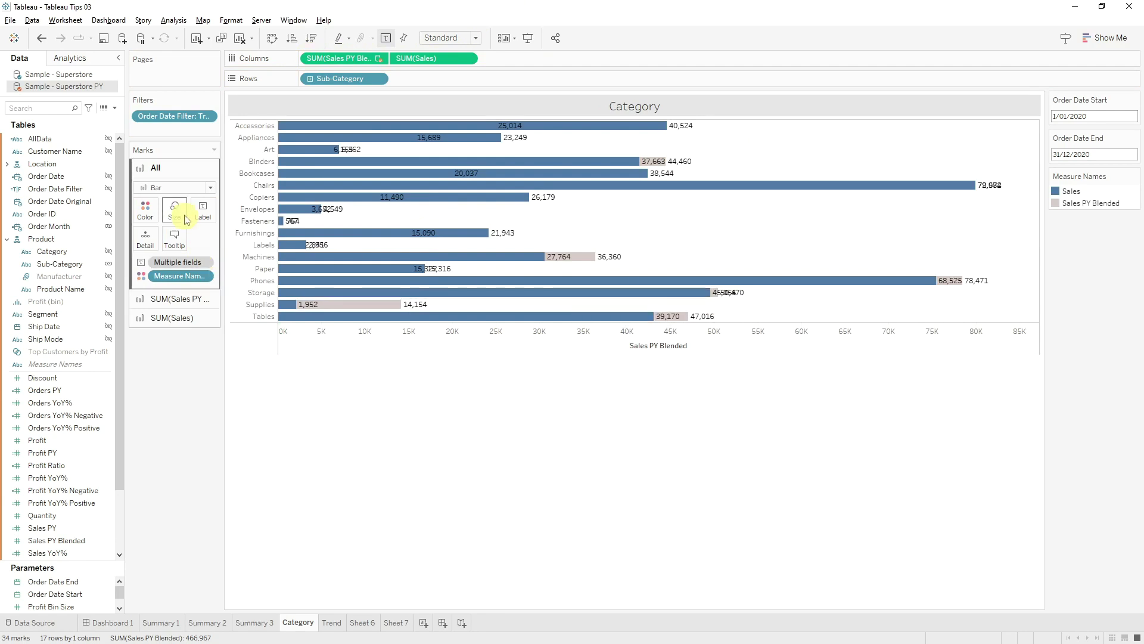
click(185, 300)
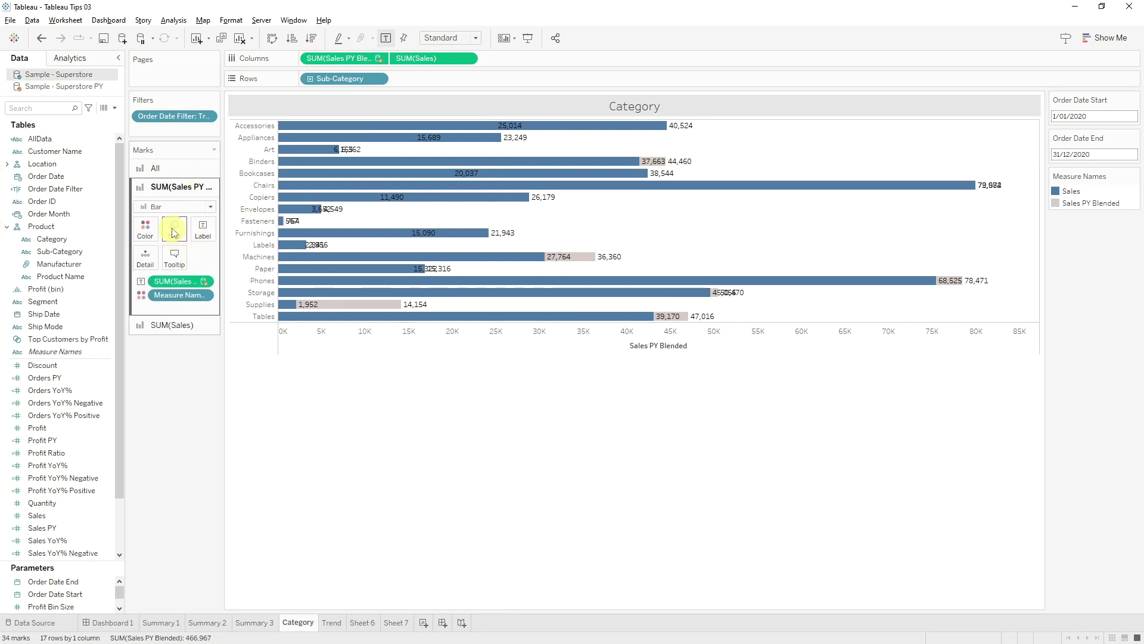
click(174, 232)
click(265, 258)
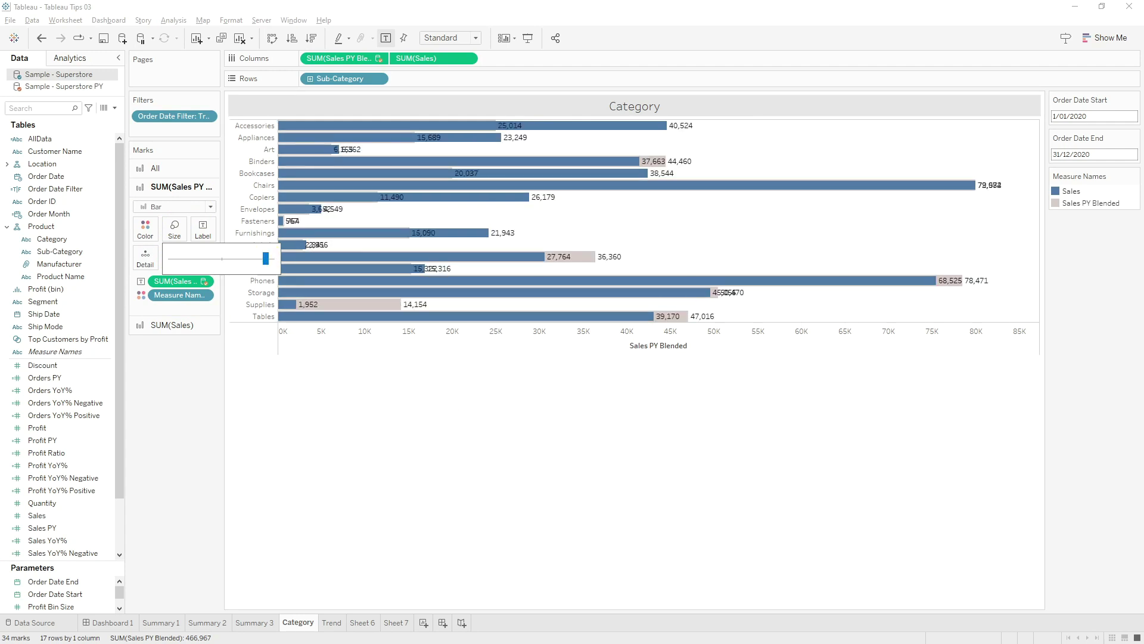
Set the Sales bars' opacity to 76% and remove the Sales PY Blended value labels from the Category chart.
click(186, 325)
click(177, 249)
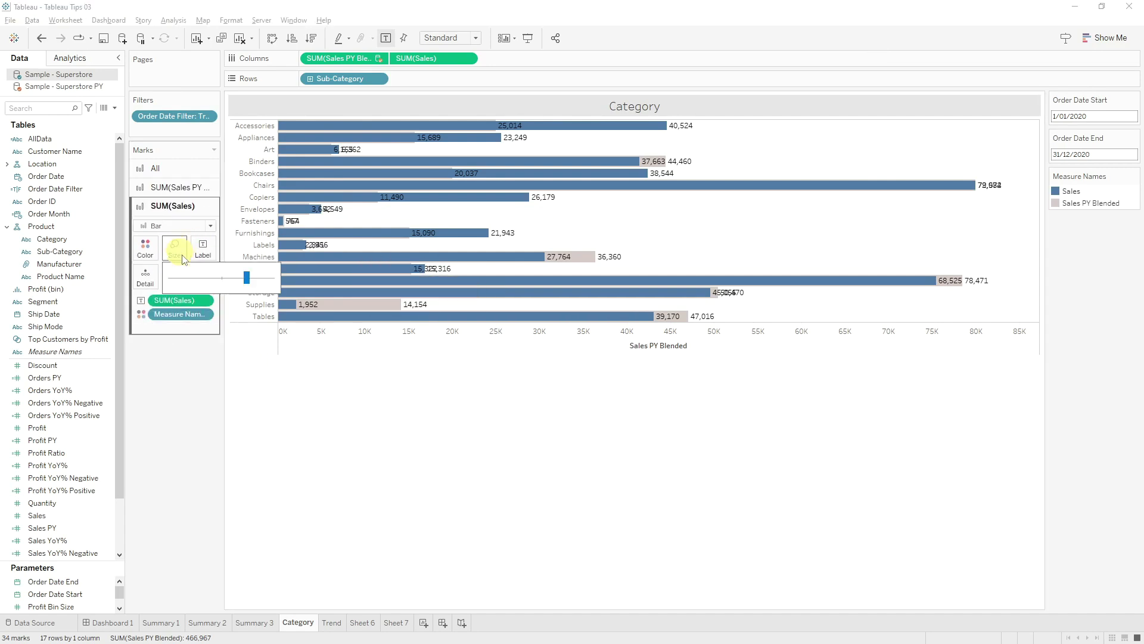
click(148, 248)
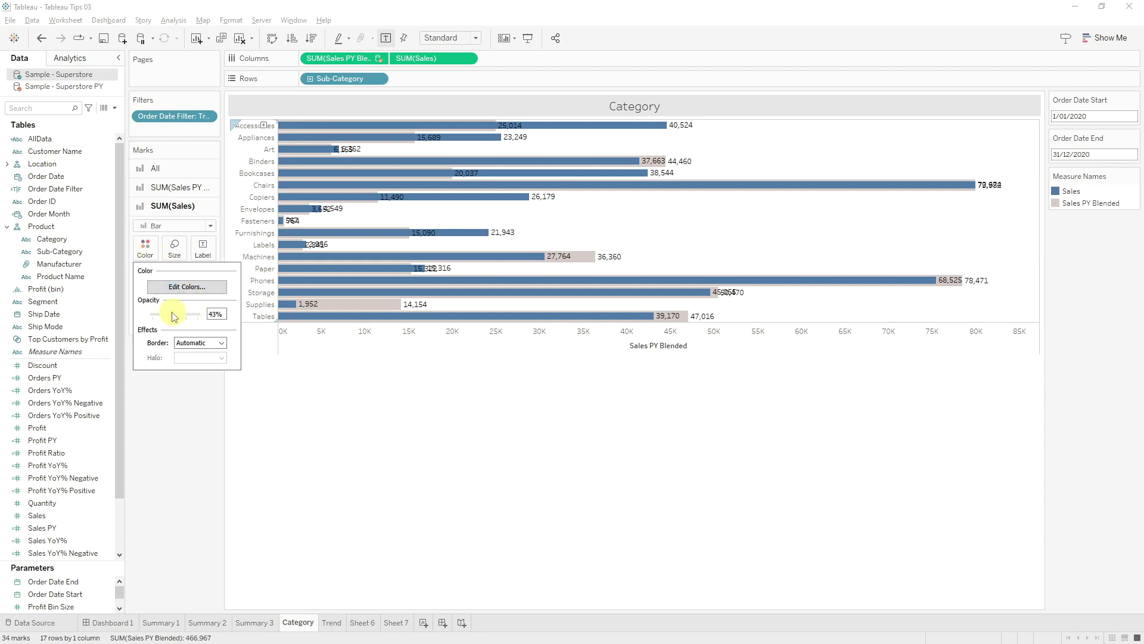
drag(175, 314, 187, 314)
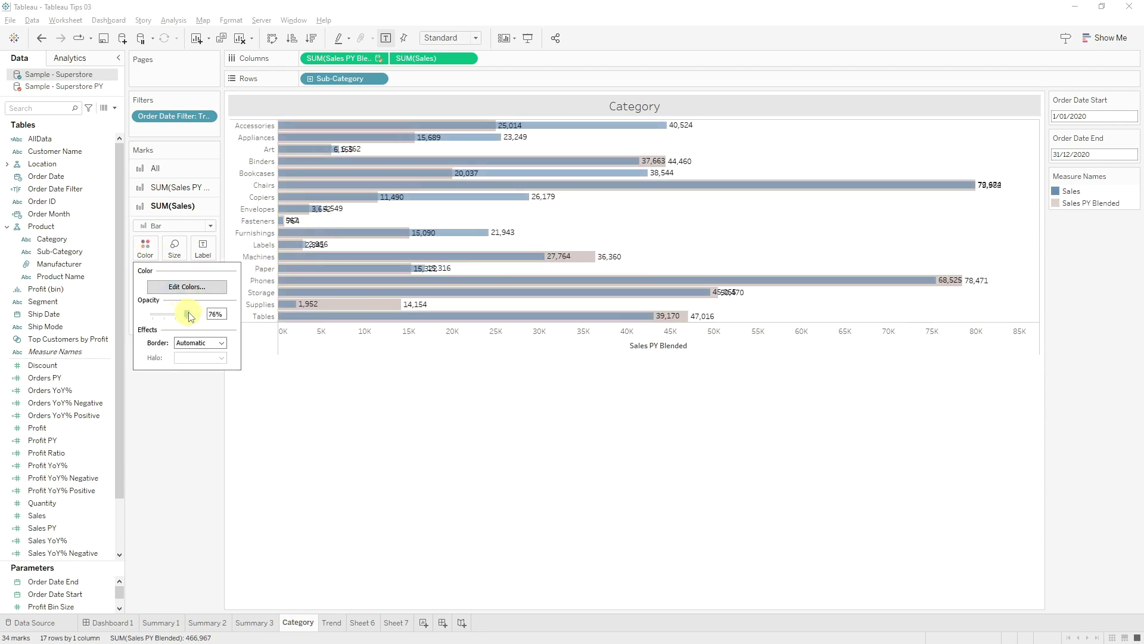
click(468, 425)
click(182, 188)
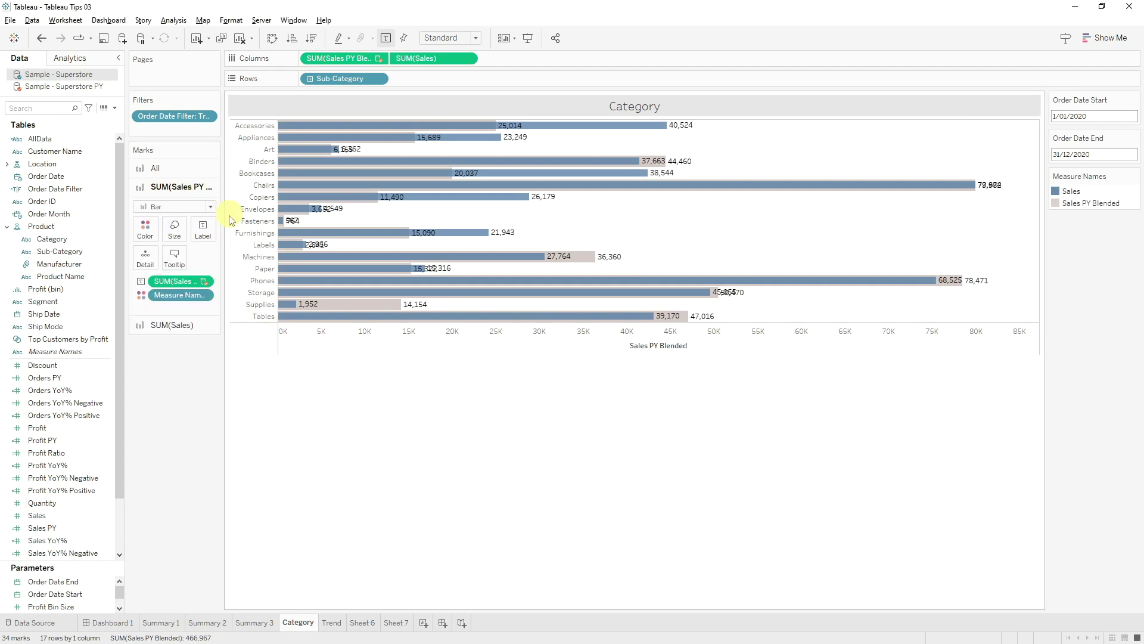
drag(188, 284, 439, 538)
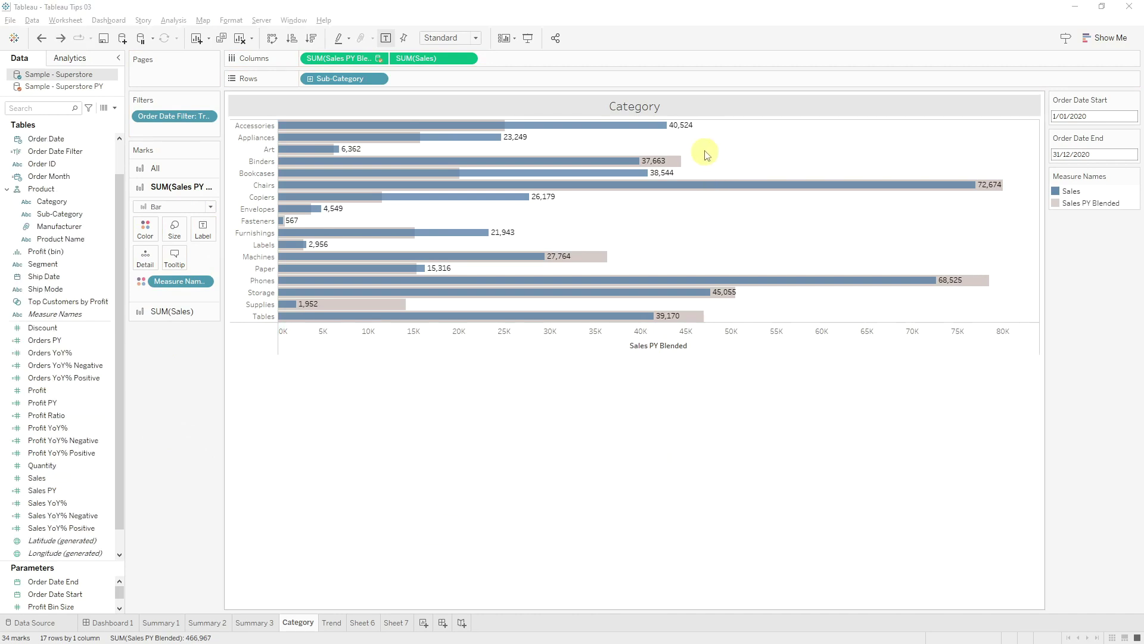
Create a calculated field YoY% Sales Blended as (SUM([Sales]) - SUM([Sample - Superstore PY].[Sales PY Blended])) / SUM([Sample - Superstore PY].[Sales PY Blended]).
click(115, 108)
click(48, 118)
click(472, 286)
key(ctrl+v)
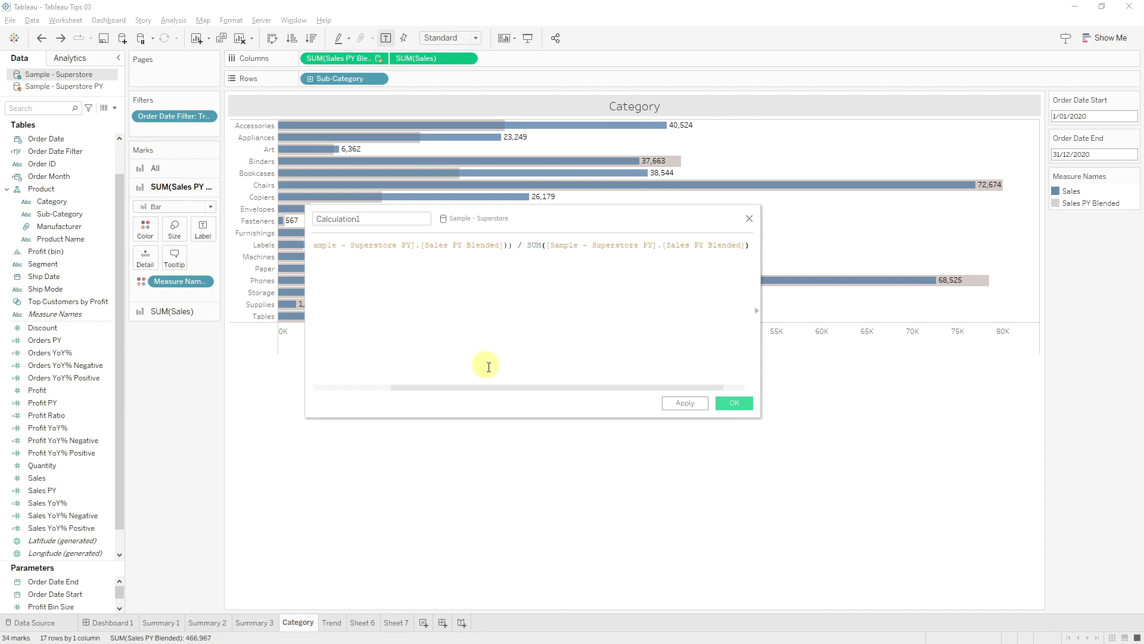
drag(493, 387, 350, 388)
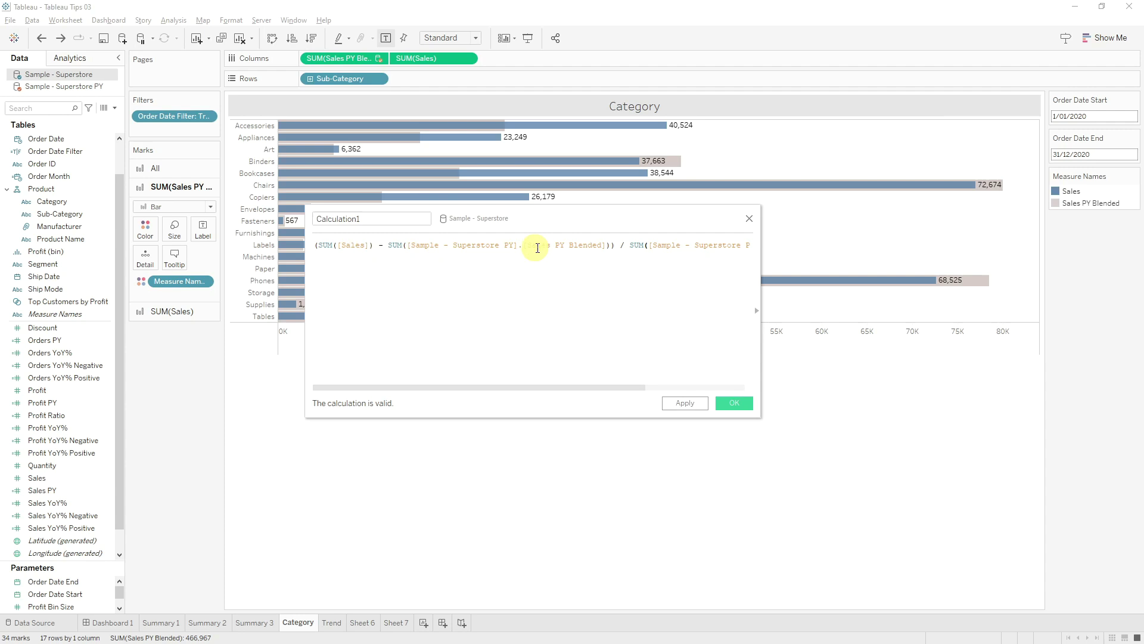
drag(477, 388, 512, 389)
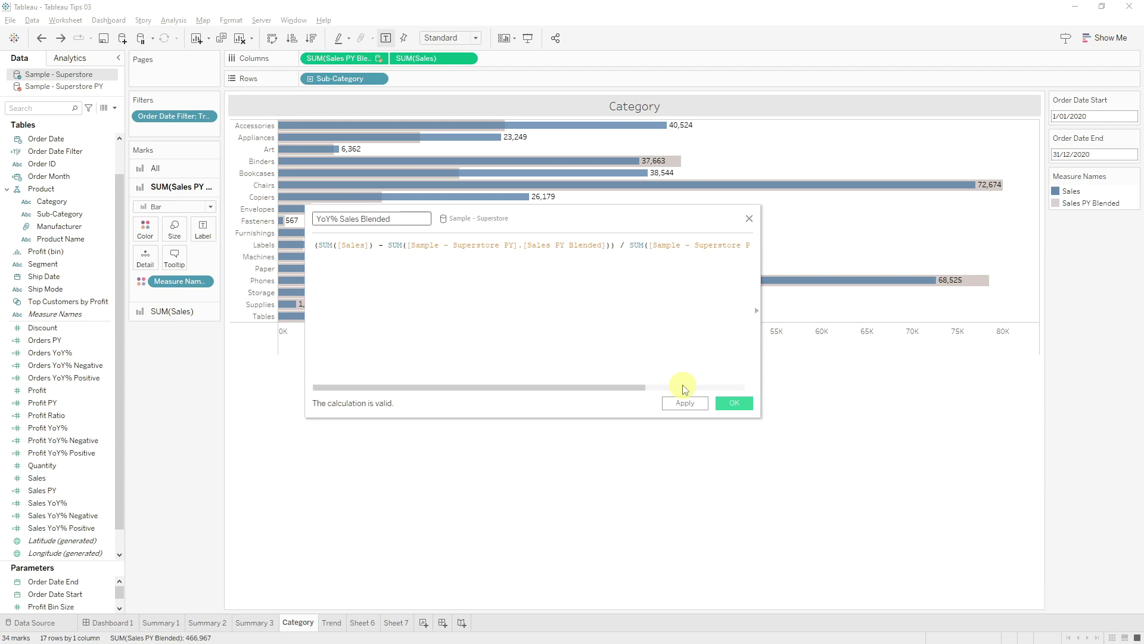
click(730, 402)
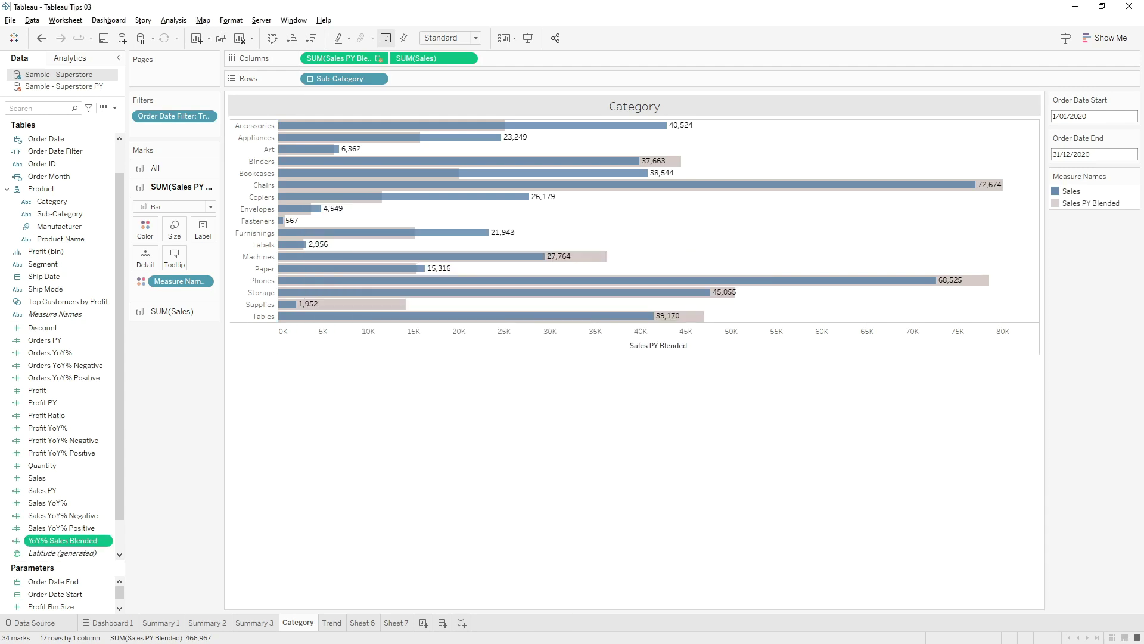
Set the default number format of YoY% Sales Blended to the custom format 0%▲;0%▼;0%.
right_click(81, 546)
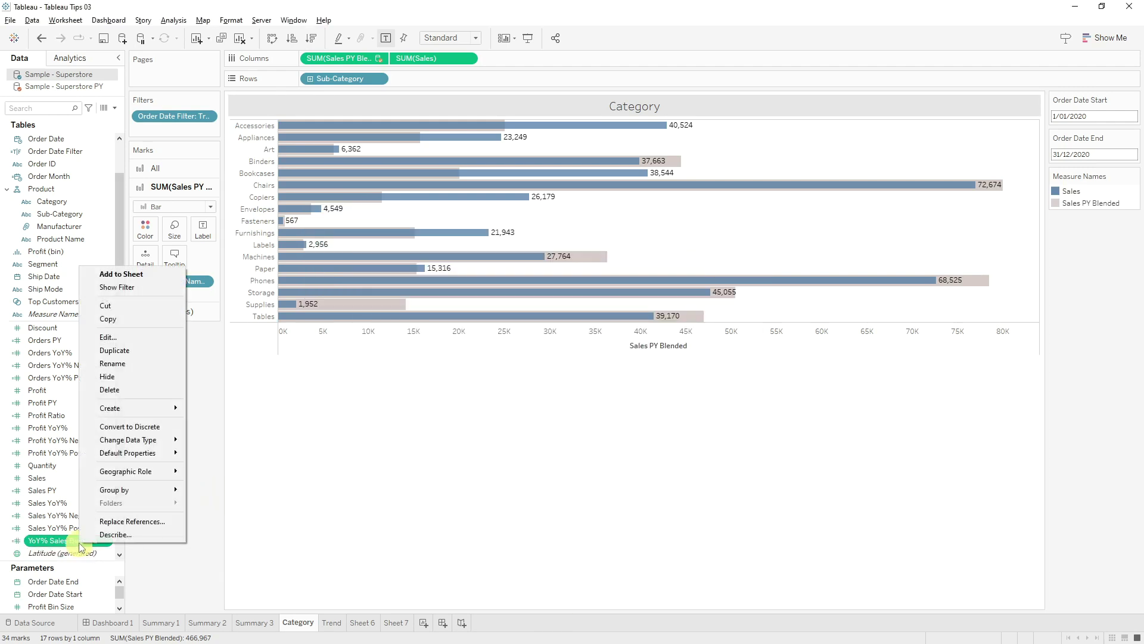
mouse_move(162, 453)
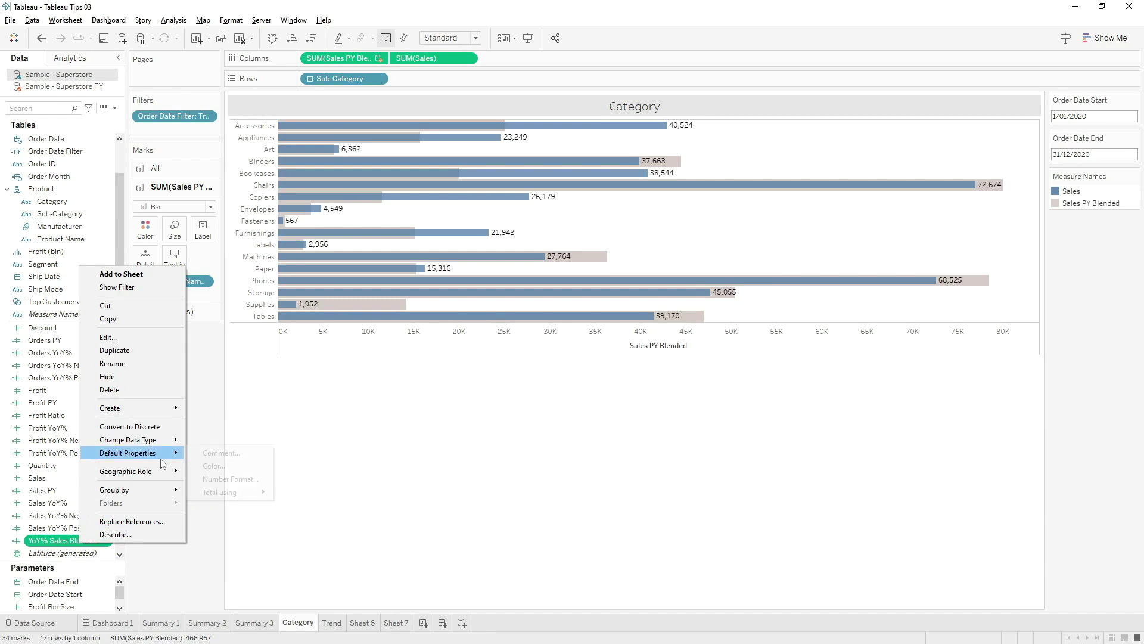
click(231, 479)
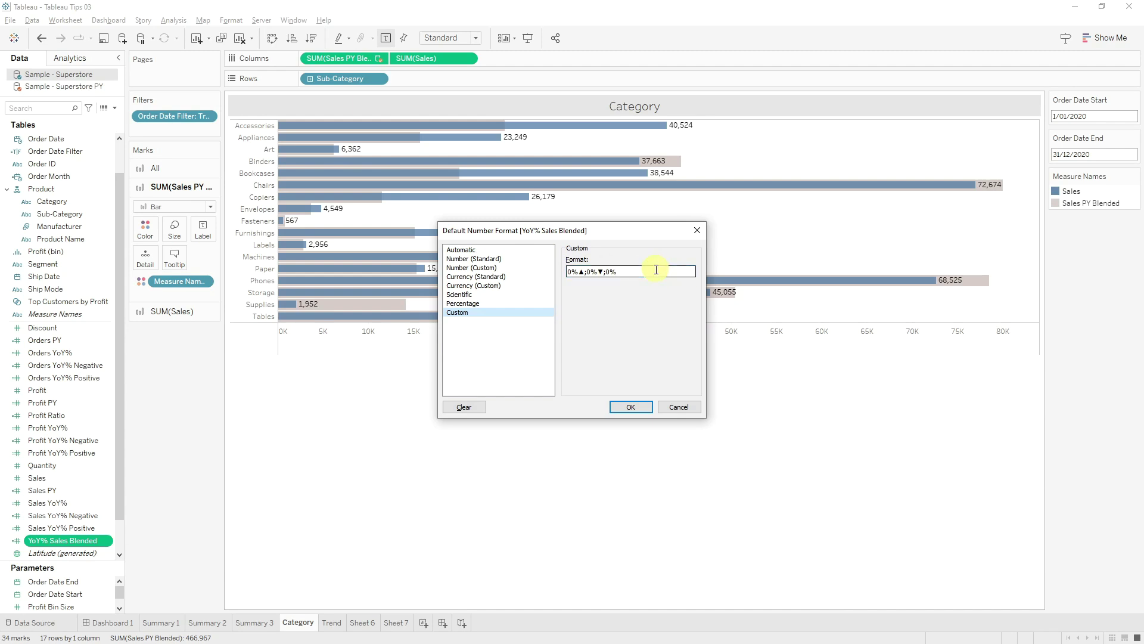
click(637, 407)
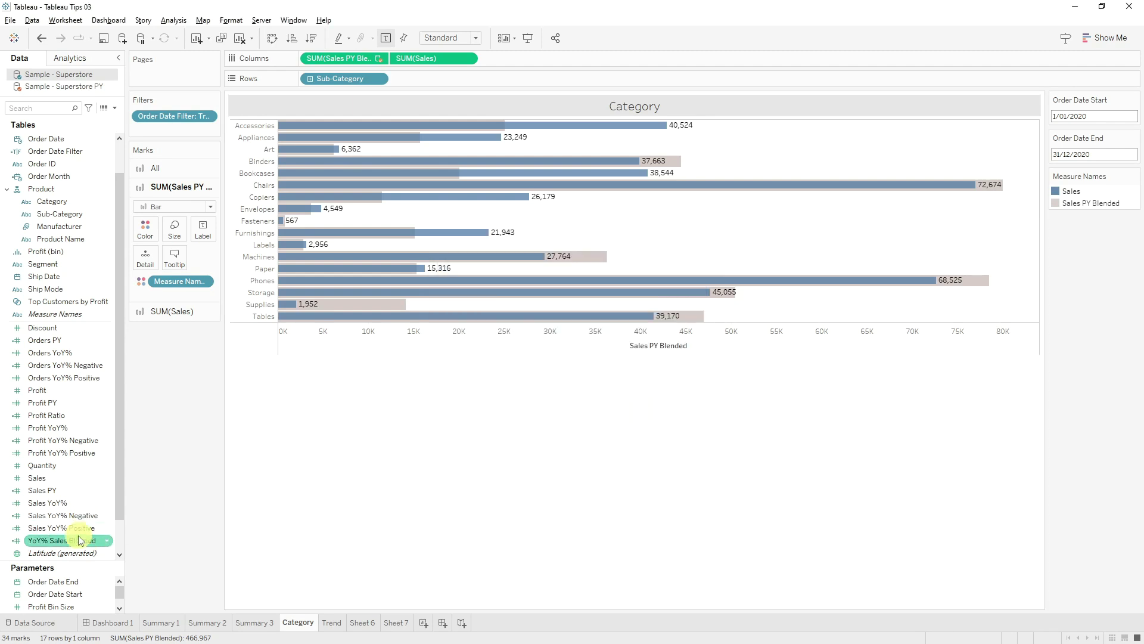
Add YoY% Sales Blended to the labels of the Sales bars on the Category sheet.
click(185, 311)
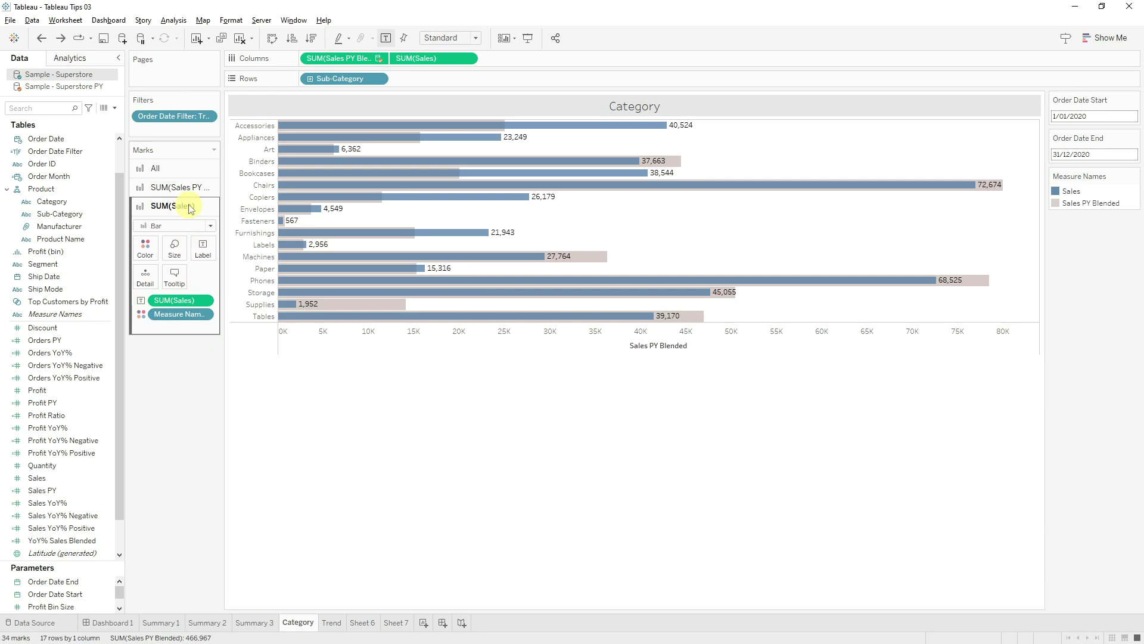
drag(81, 541, 162, 382)
drag(197, 248, 203, 251)
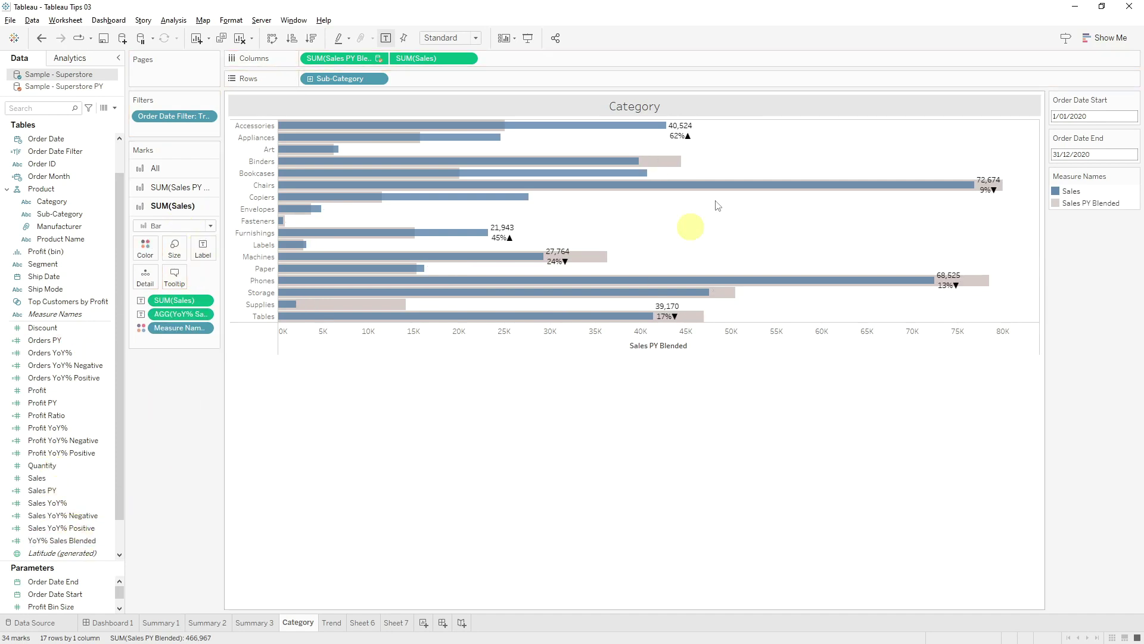
Put the Sales label on one line with YoY% Sales Blended in parentheses after the sales value, and colour the parenthesised part grey.
click(203, 251)
click(306, 310)
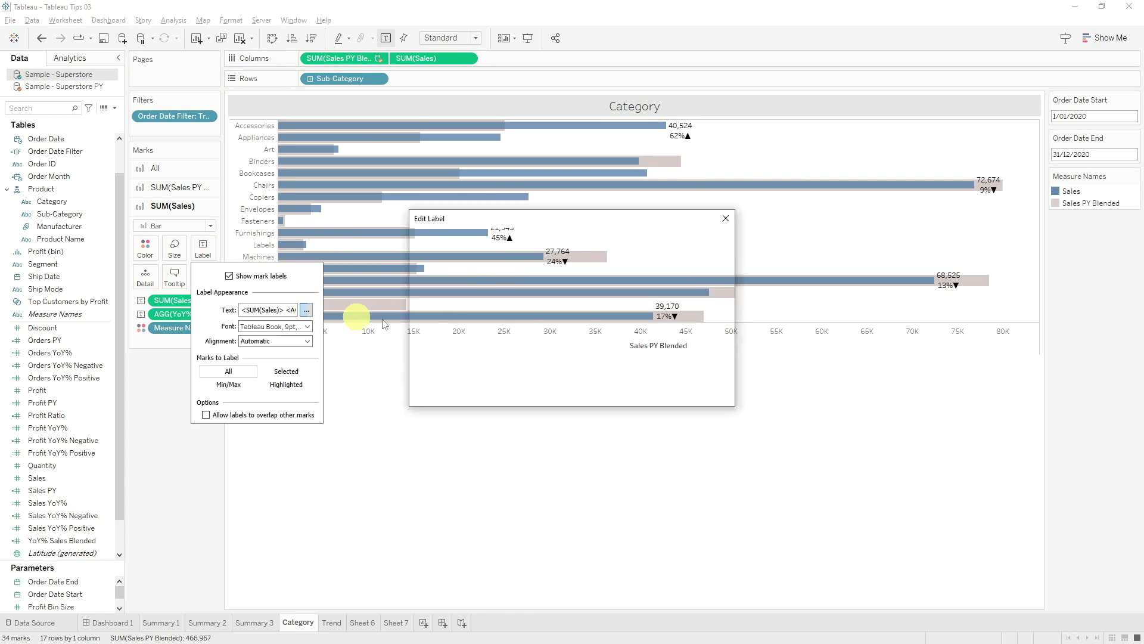
key(Delete)
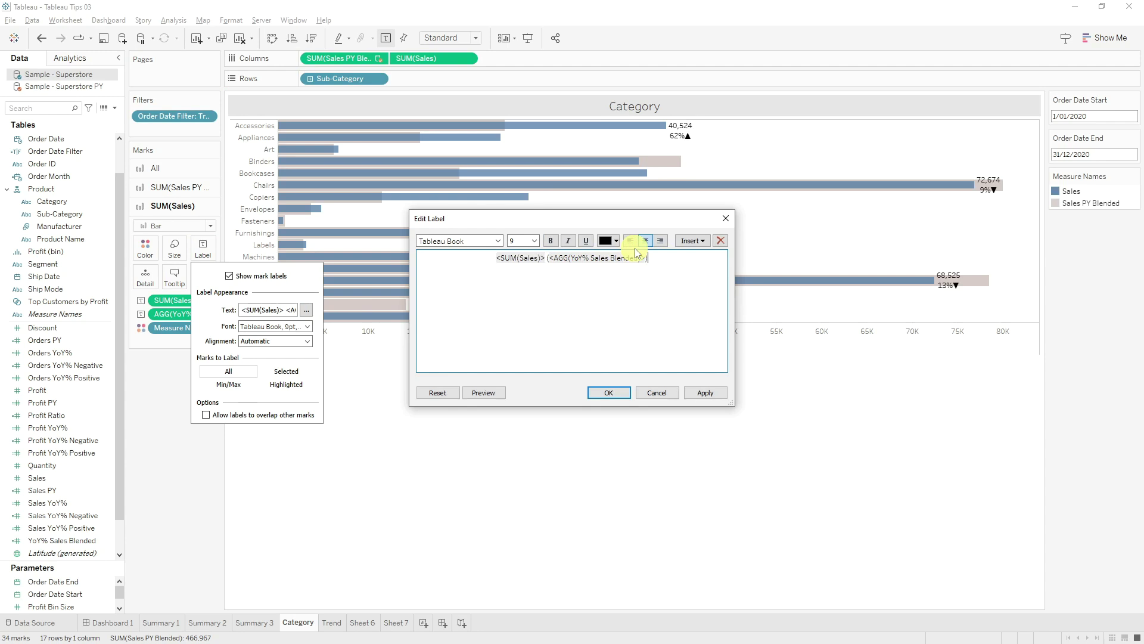
drag(547, 260, 649, 258)
click(616, 240)
click(683, 258)
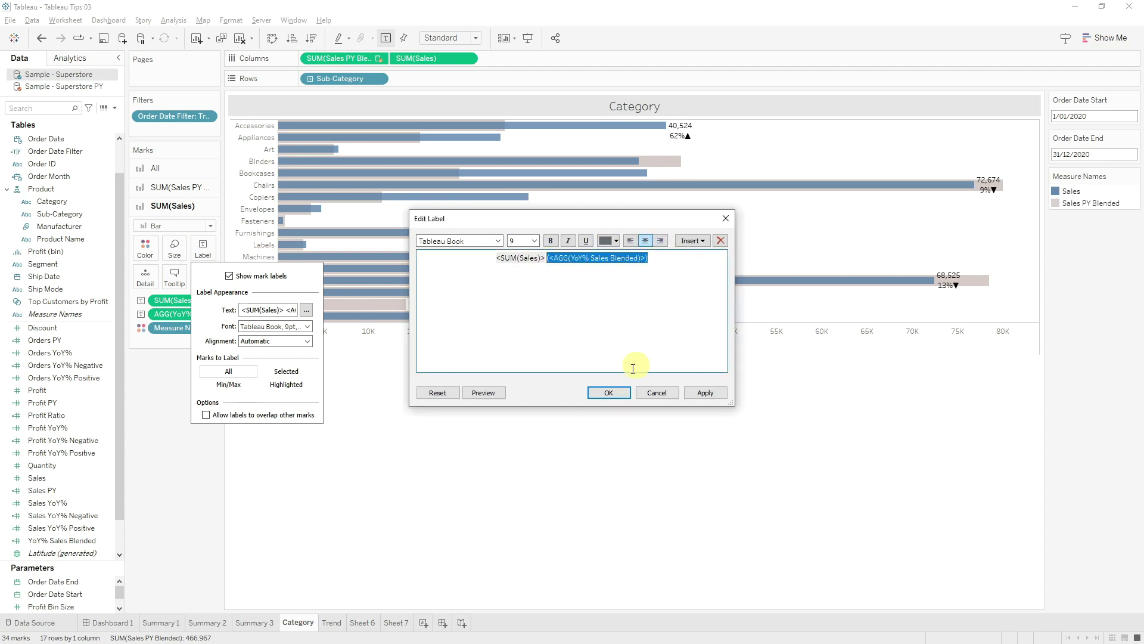
click(611, 393)
click(693, 435)
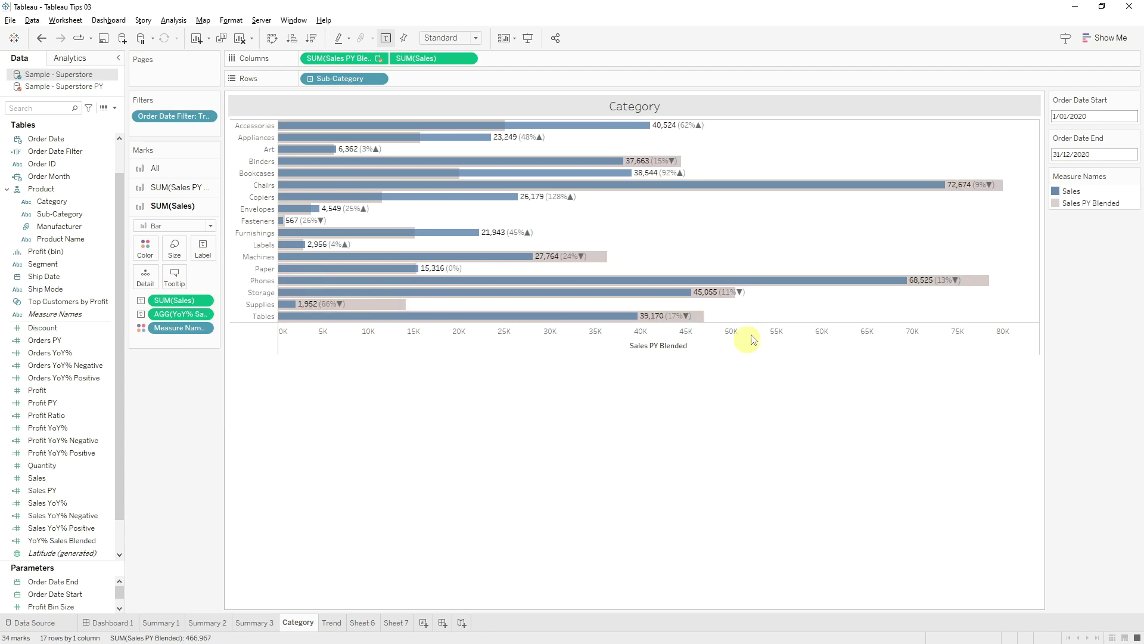
Hide the Sales PY Blended axis header on the Category chart.
right_click(682, 345)
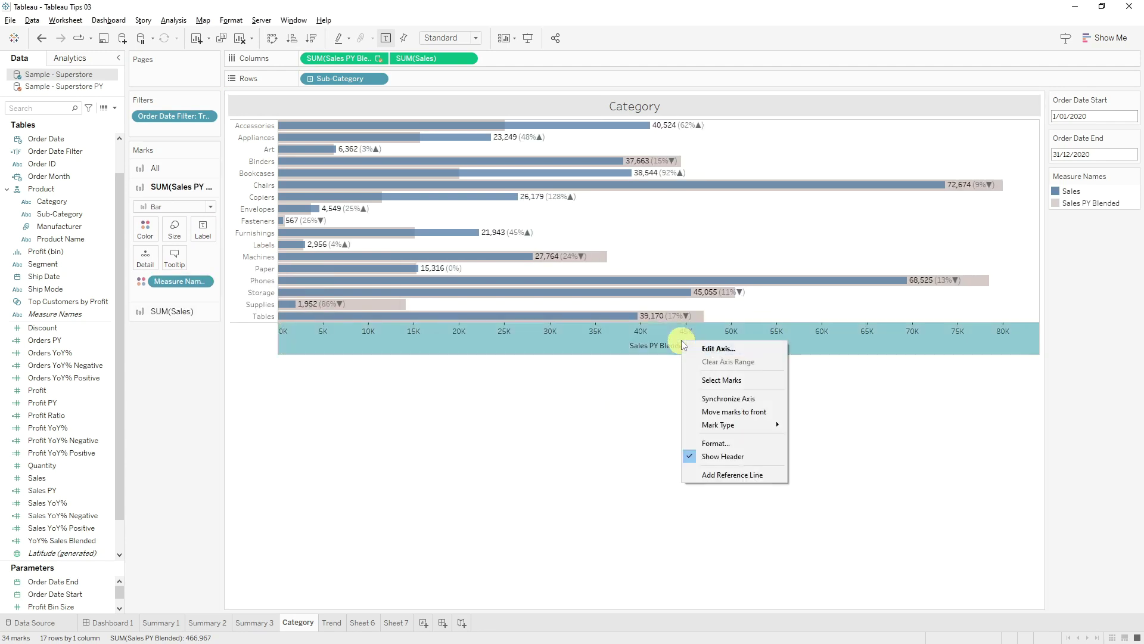
click(715, 457)
click(656, 439)
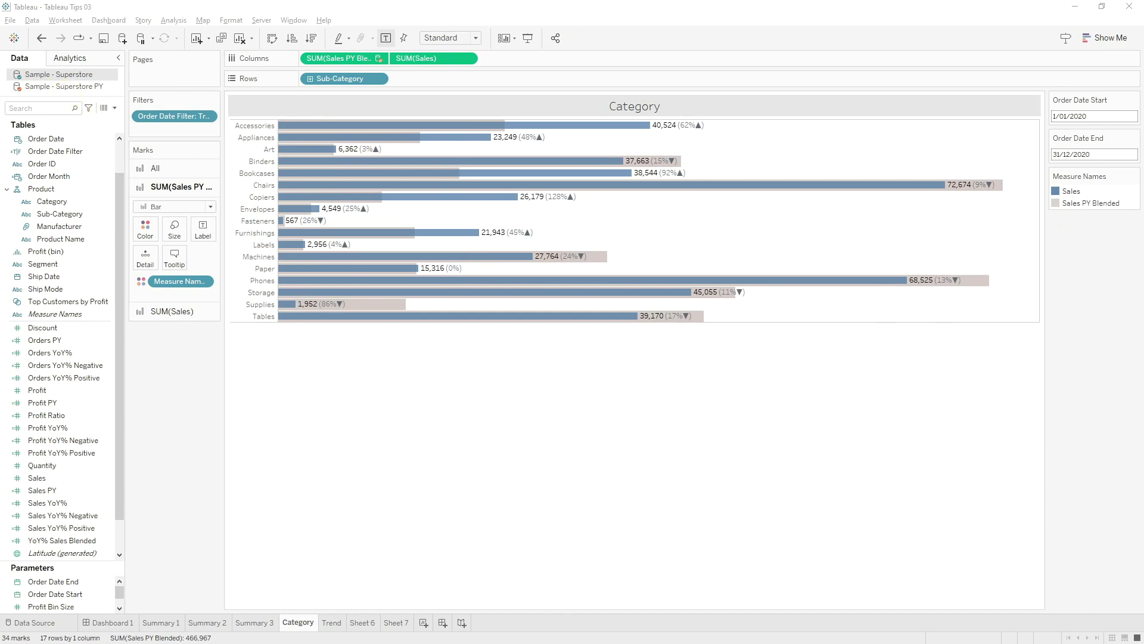
On the Trend sheet, replace Sales PY in Rows with Sales PY Blended from Sample - Superstore PY.
click(332, 622)
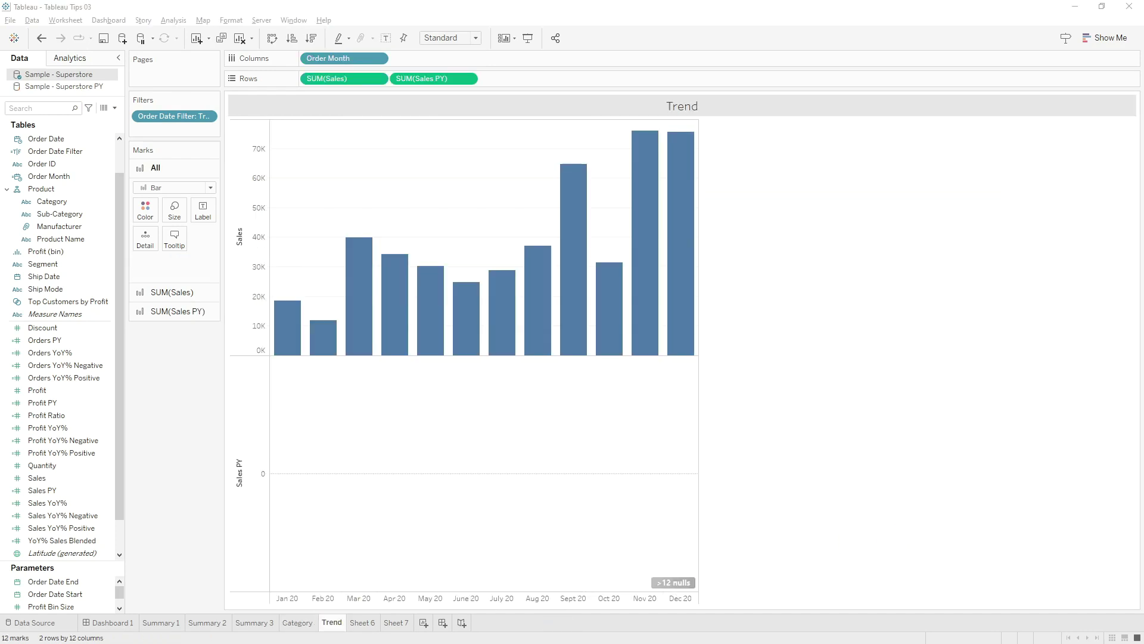
drag(429, 79, 166, 452)
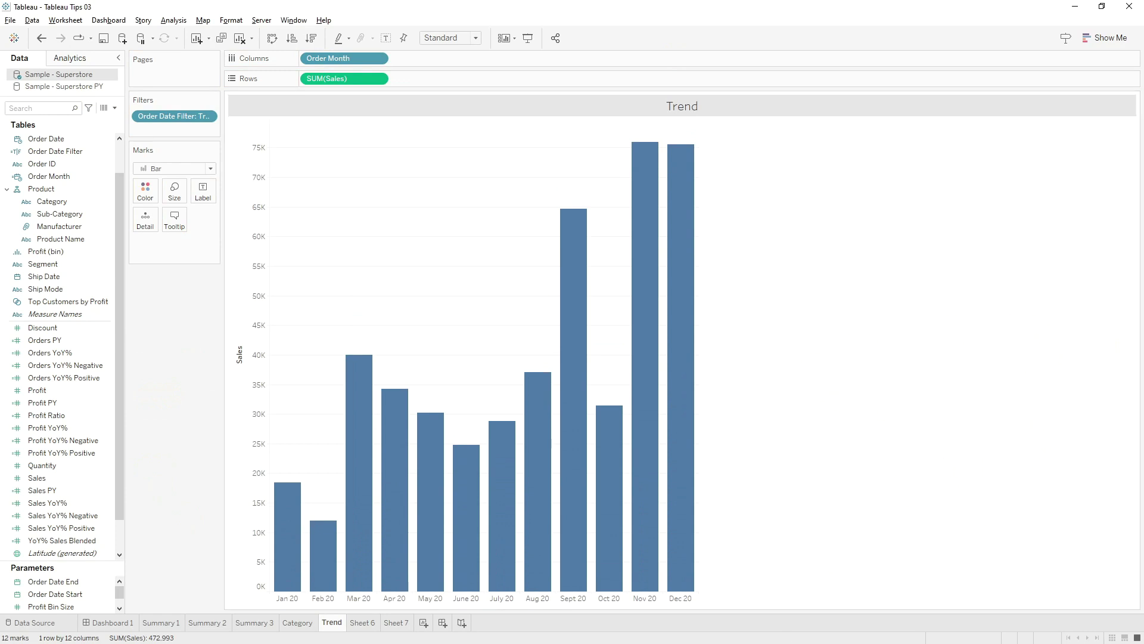
click(64, 87)
click(53, 539)
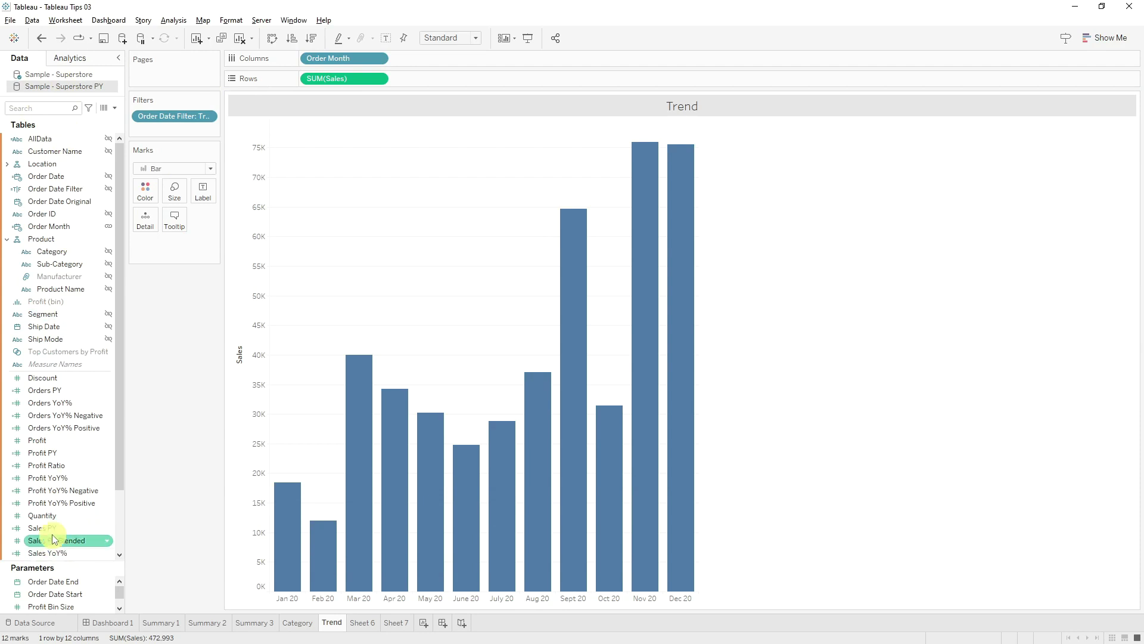
drag(53, 540, 481, 78)
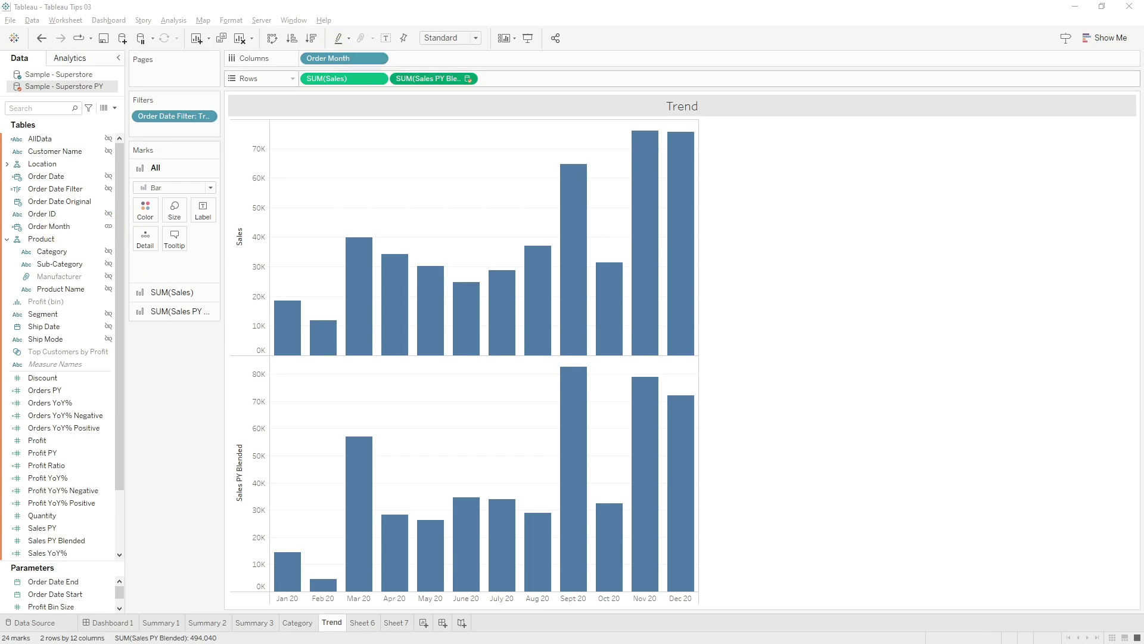
Combine Sales and Sales PY Blended as a dual axis on the Trend sheet and widen the Sales PY Blended bars.
right_click(437, 76)
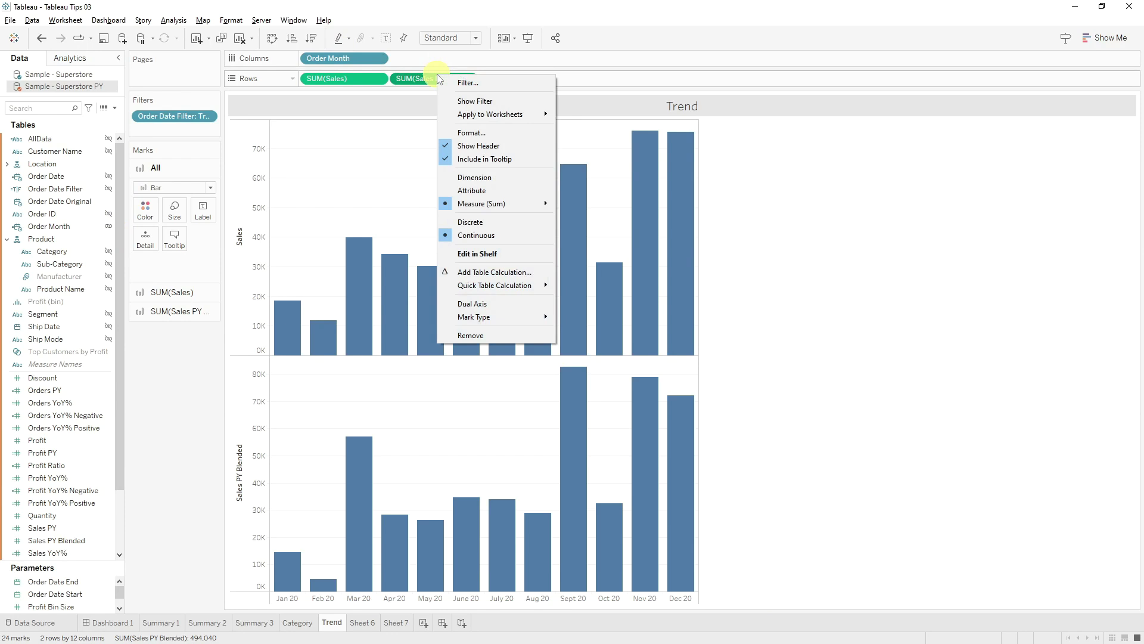
click(506, 303)
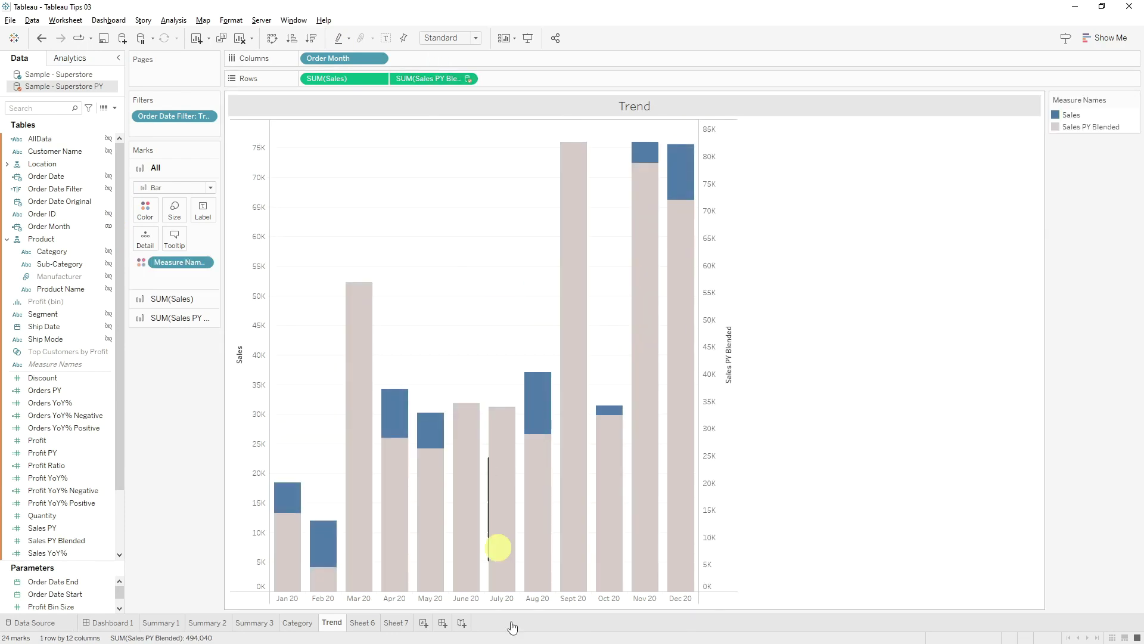
click(188, 317)
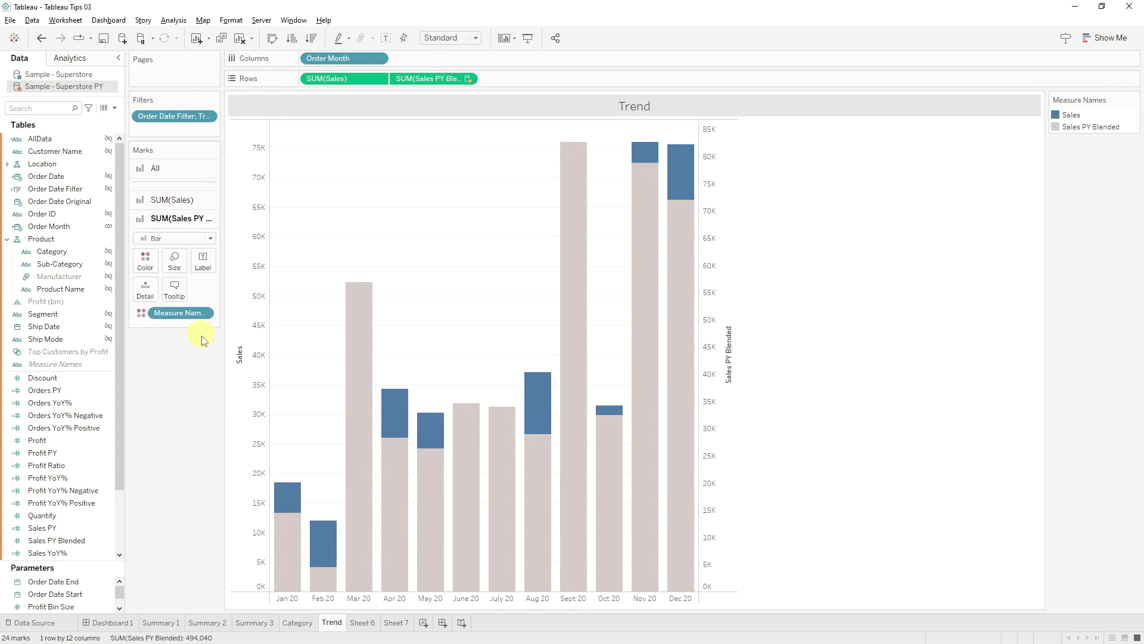
click(191, 255)
drag(266, 280, 273, 279)
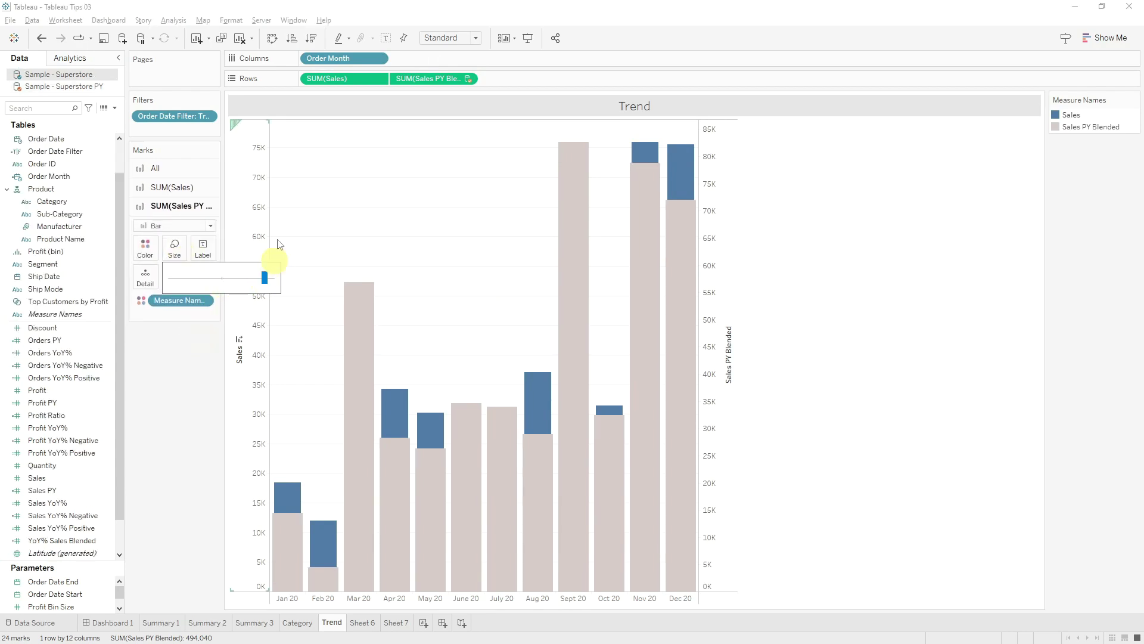
Narrow the Sales bars on the Trend sheet slightly and set their opacity to 79%.
click(183, 187)
click(177, 232)
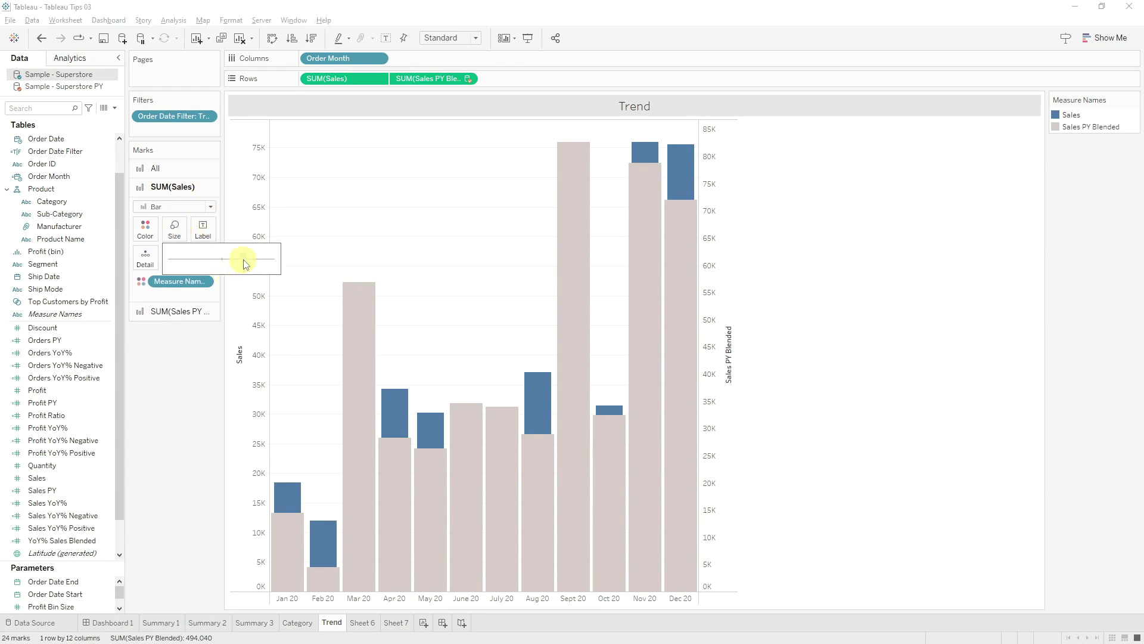
drag(239, 264, 233, 263)
click(145, 229)
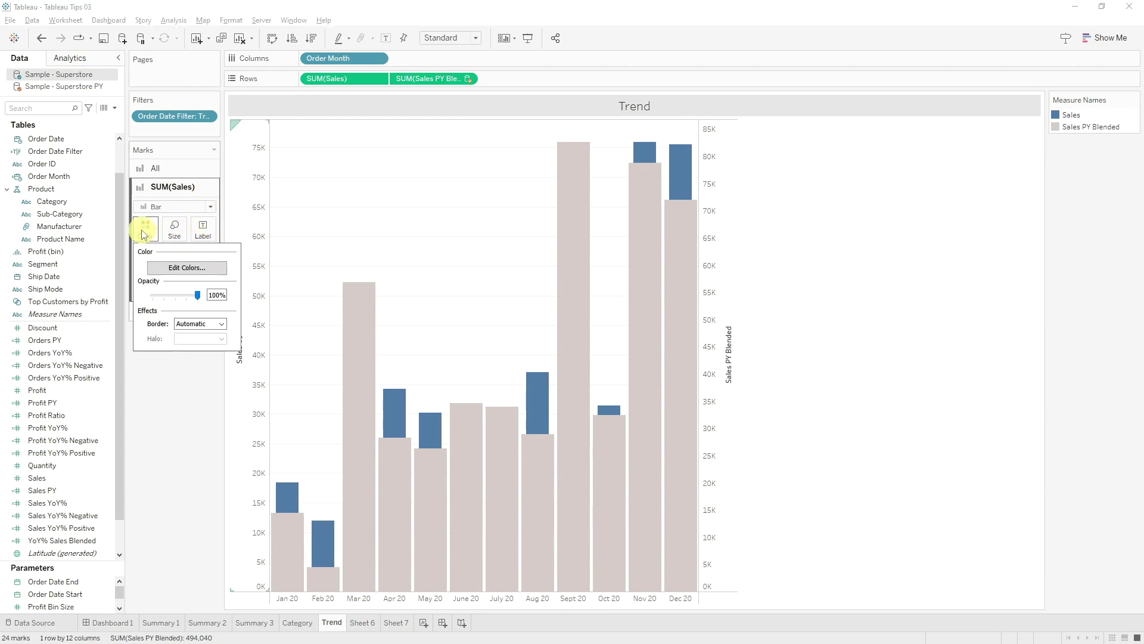
click(210, 273)
key(Escape)
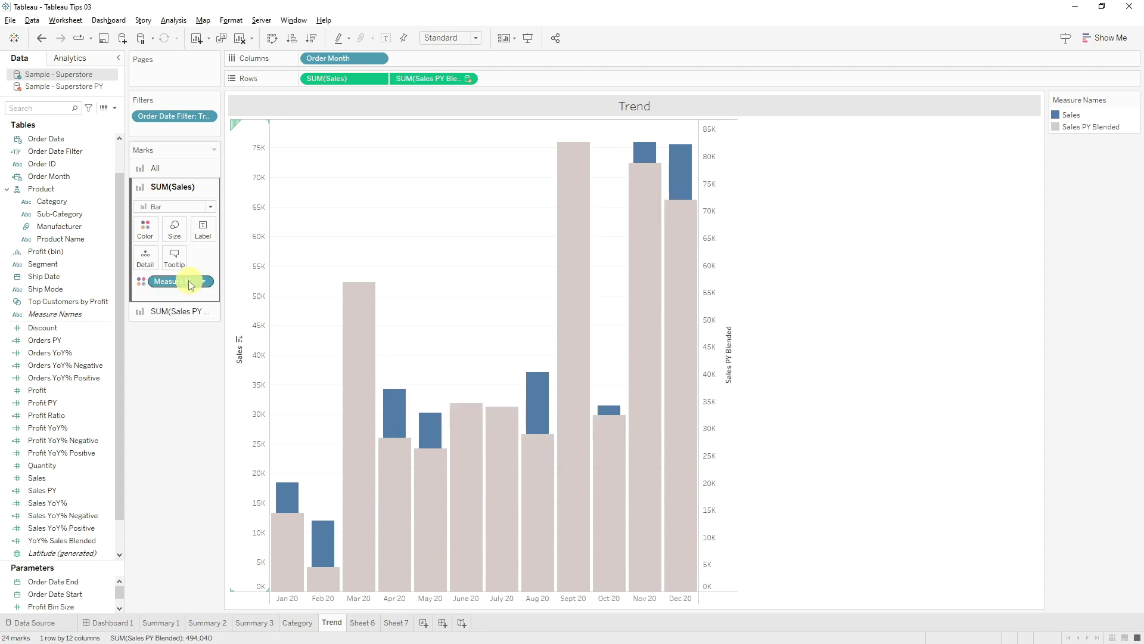
click(144, 231)
drag(178, 296, 188, 295)
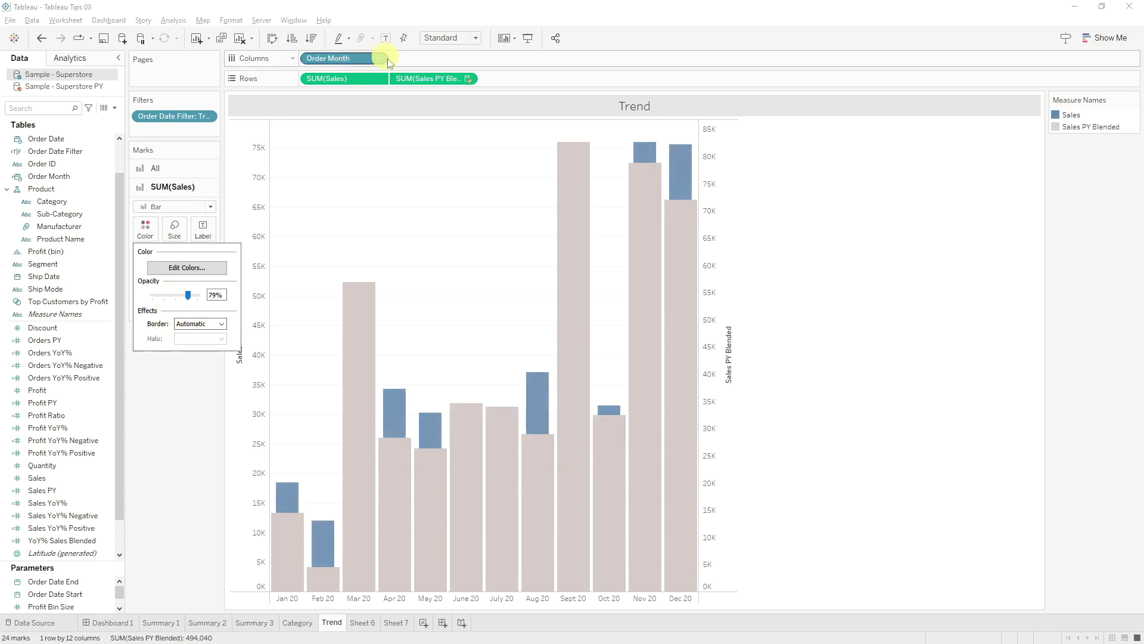
Place Sales PY Blended ahead of Sales in Rows and add YoY% Sales Blended as the label of the Sales bars.
drag(437, 79, 303, 79)
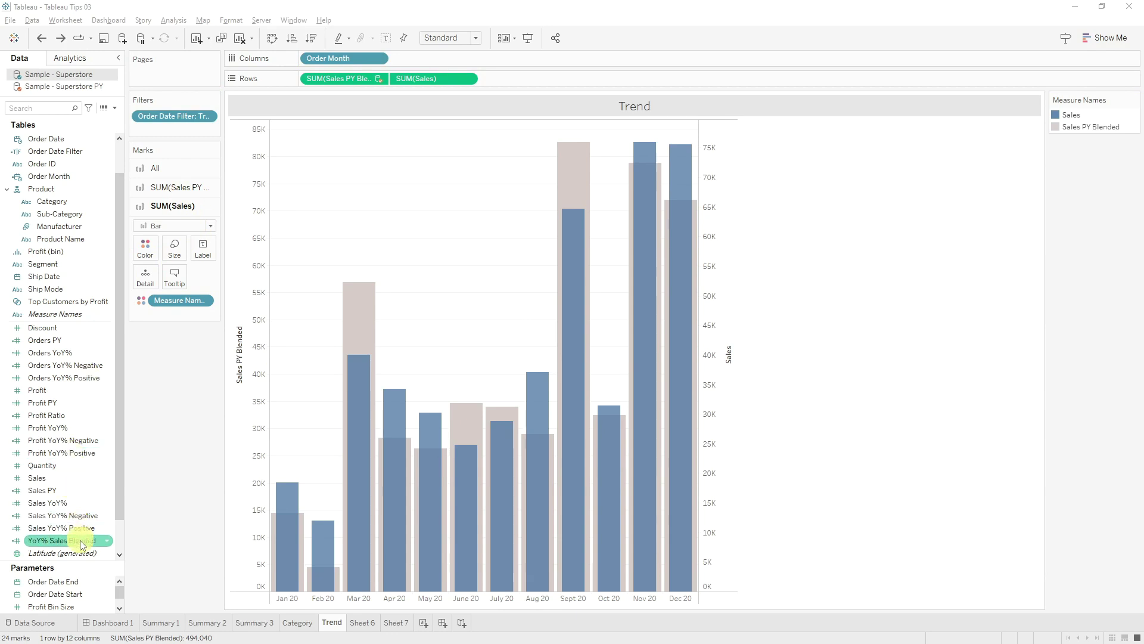
drag(76, 543, 185, 297)
drag(195, 246, 201, 247)
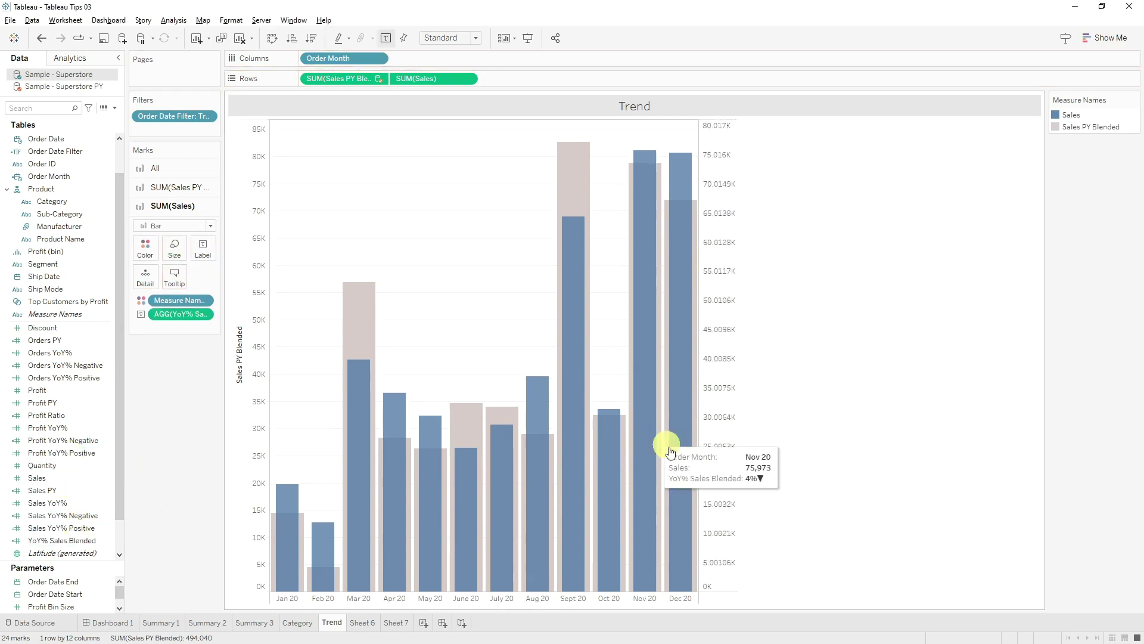
Hide the headers of both the Sales and Sales PY Blended axes on the Trend sheet.
right_click(718, 299)
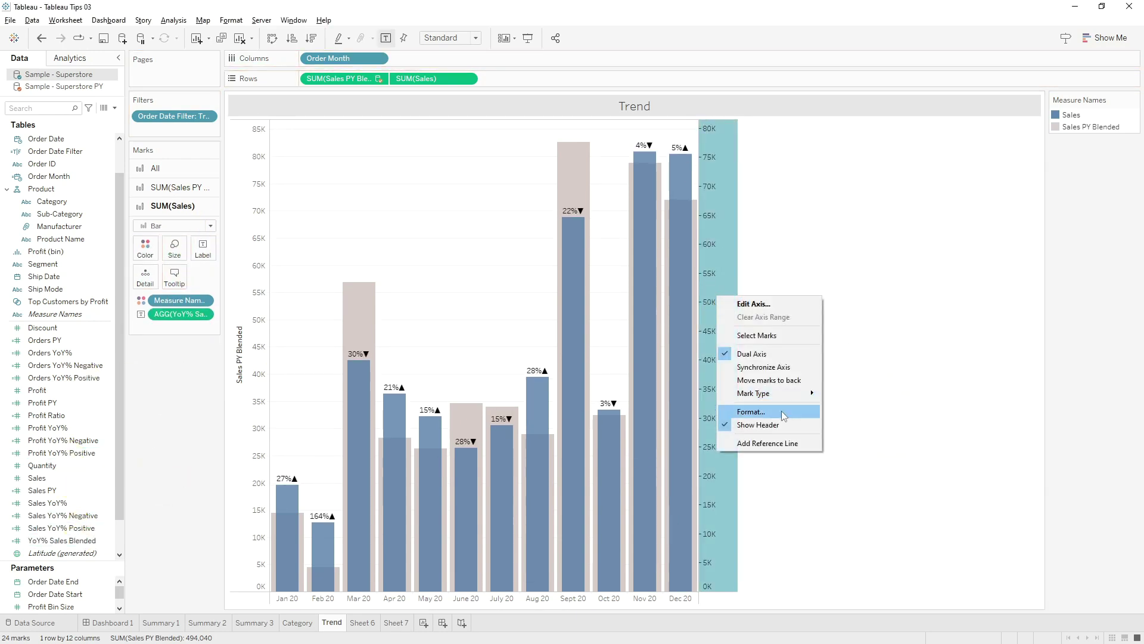
click(756, 424)
right_click(239, 327)
click(278, 443)
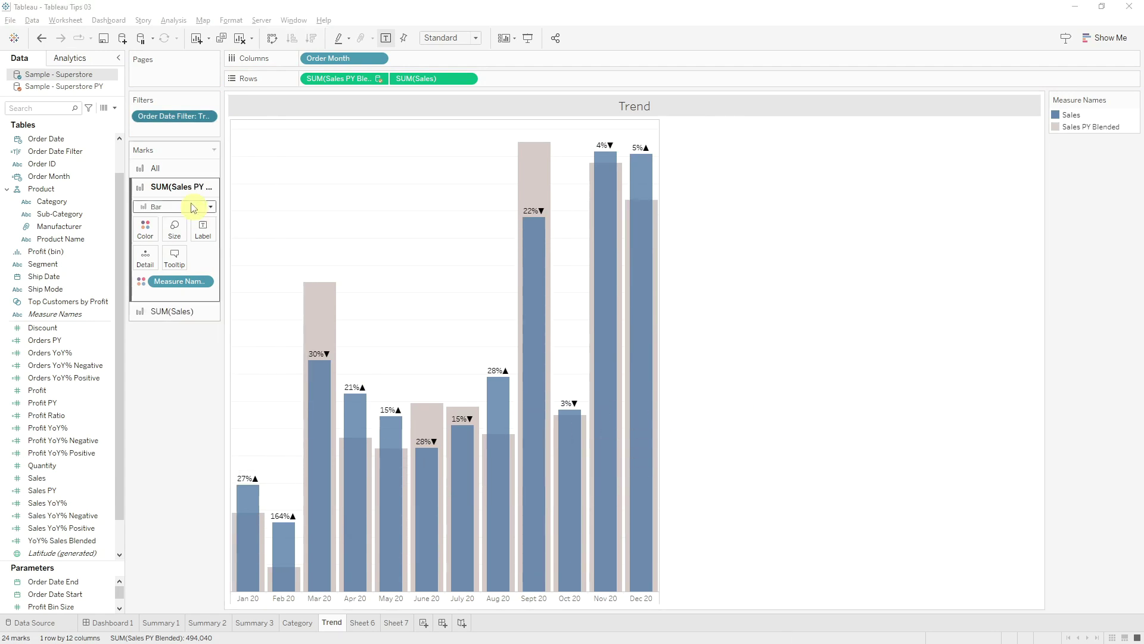
Apply the Trend sheet's Order Date Filter to all worksheets using this data source.
right_click(191, 116)
mouse_move(262, 182)
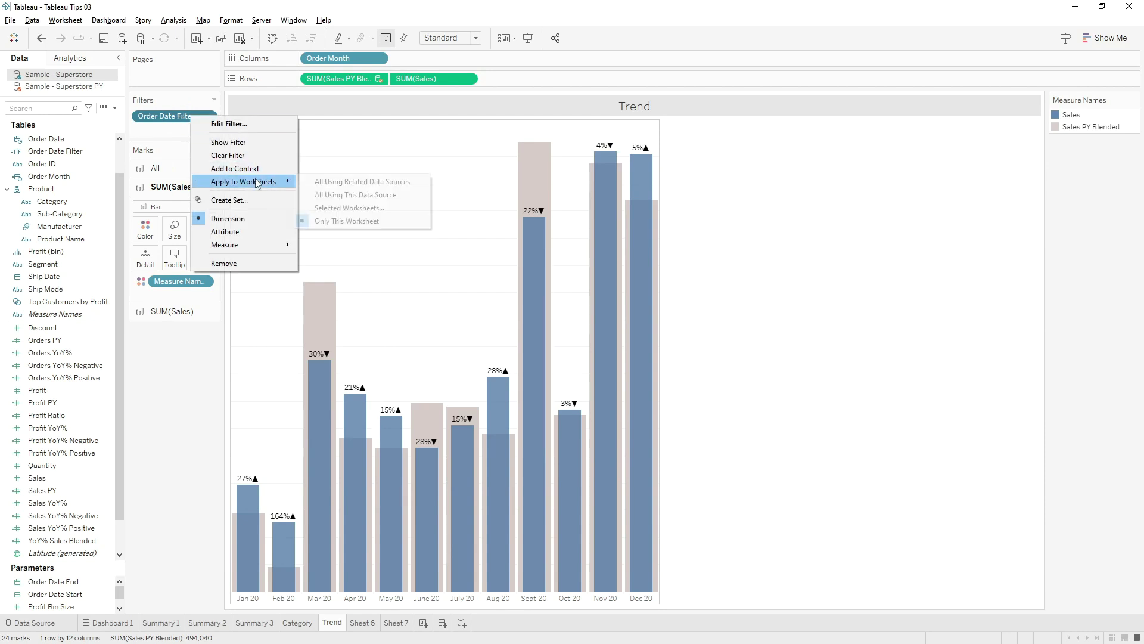
click(386, 195)
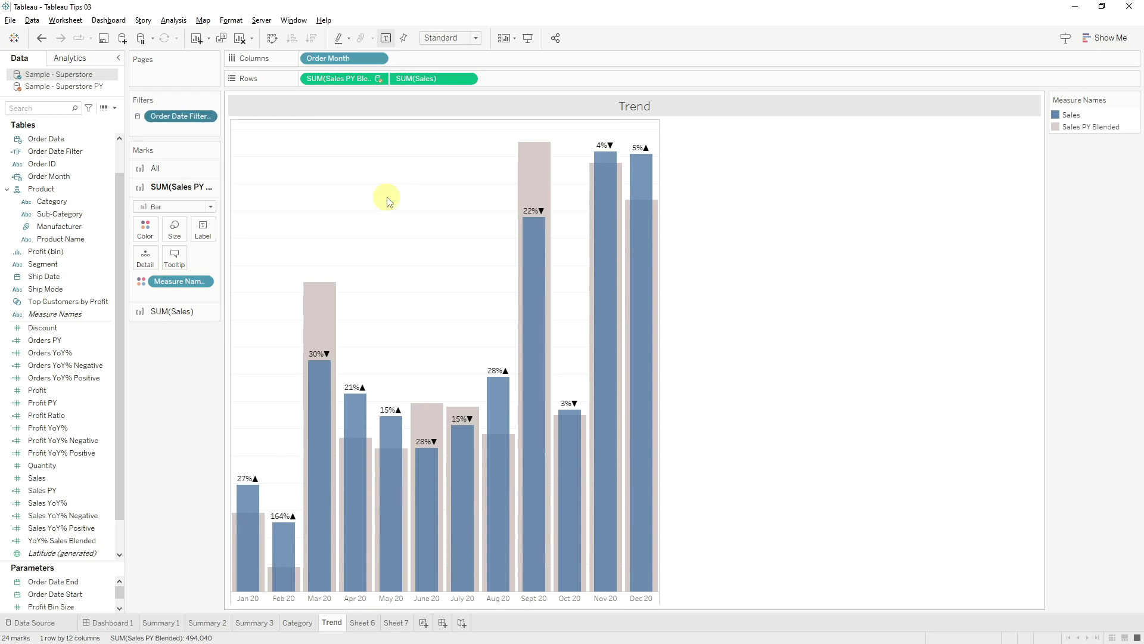
On Dashboard 1, examine the Sales, Profit and Orders summaries and the year-on-year bars and labels in the Category and Trend charts.
click(94, 623)
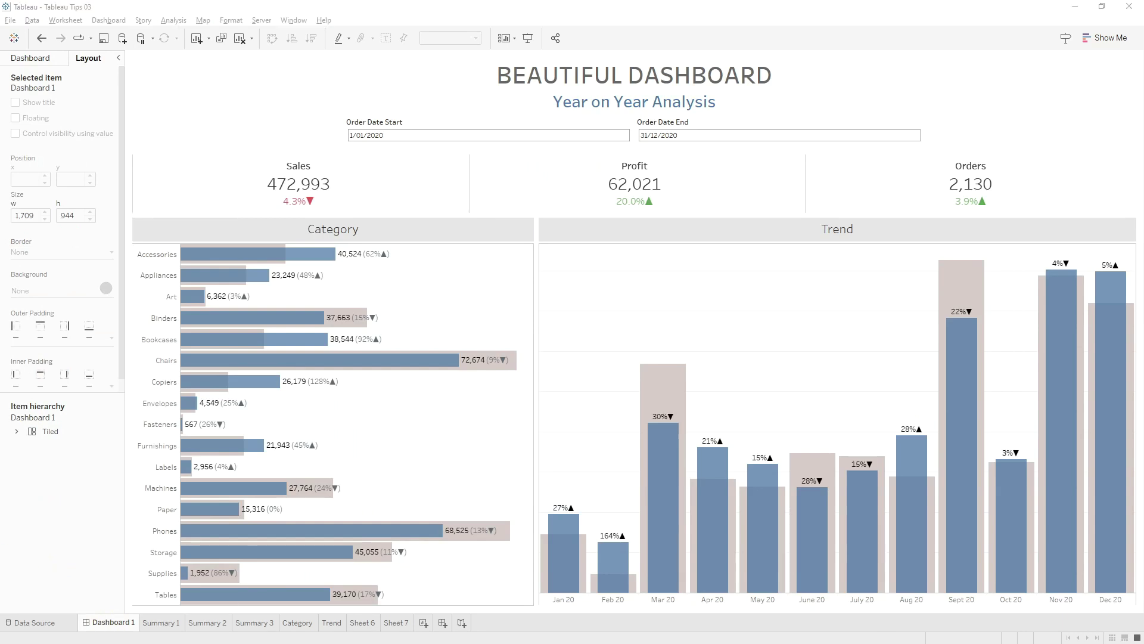
mouse_move(712, 193)
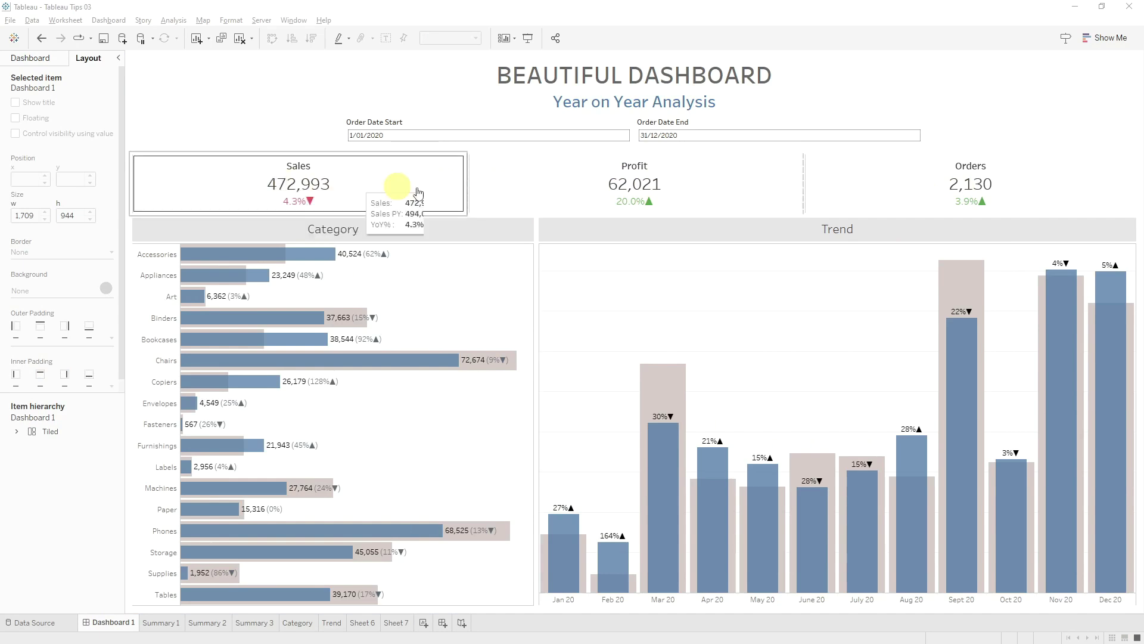
mouse_move(924, 199)
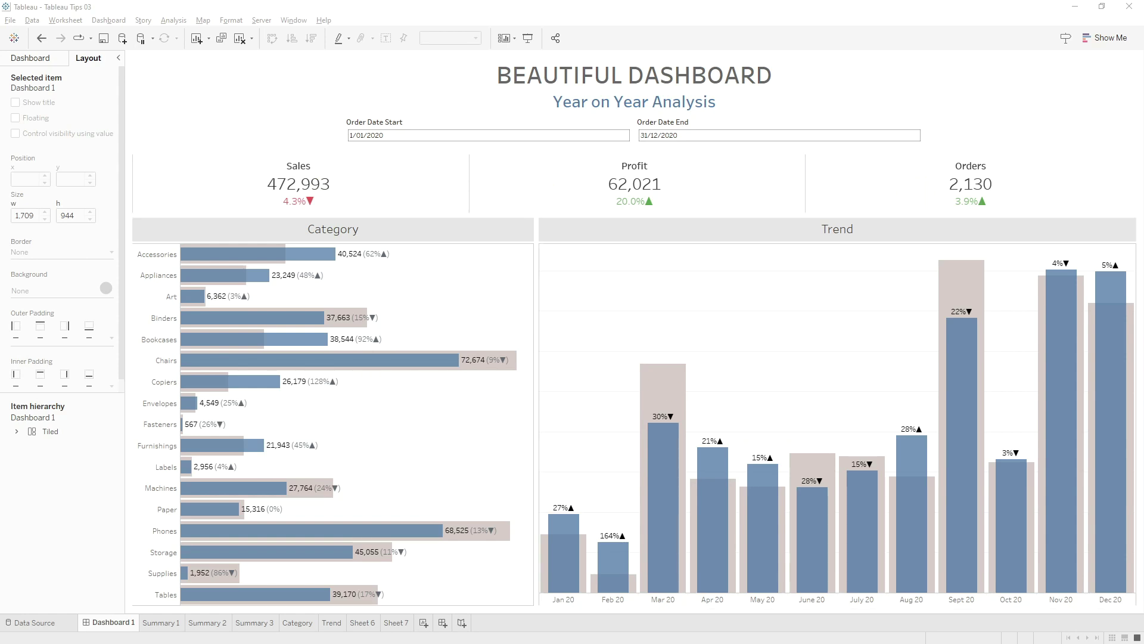
mouse_move(556, 177)
mouse_move(304, 189)
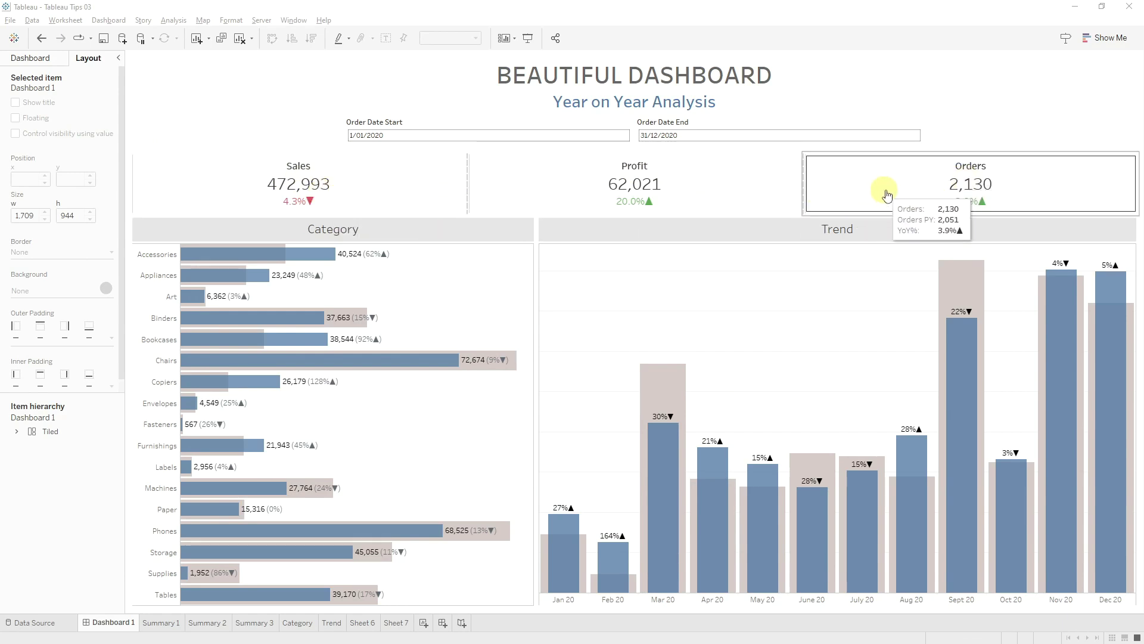
mouse_move(922, 511)
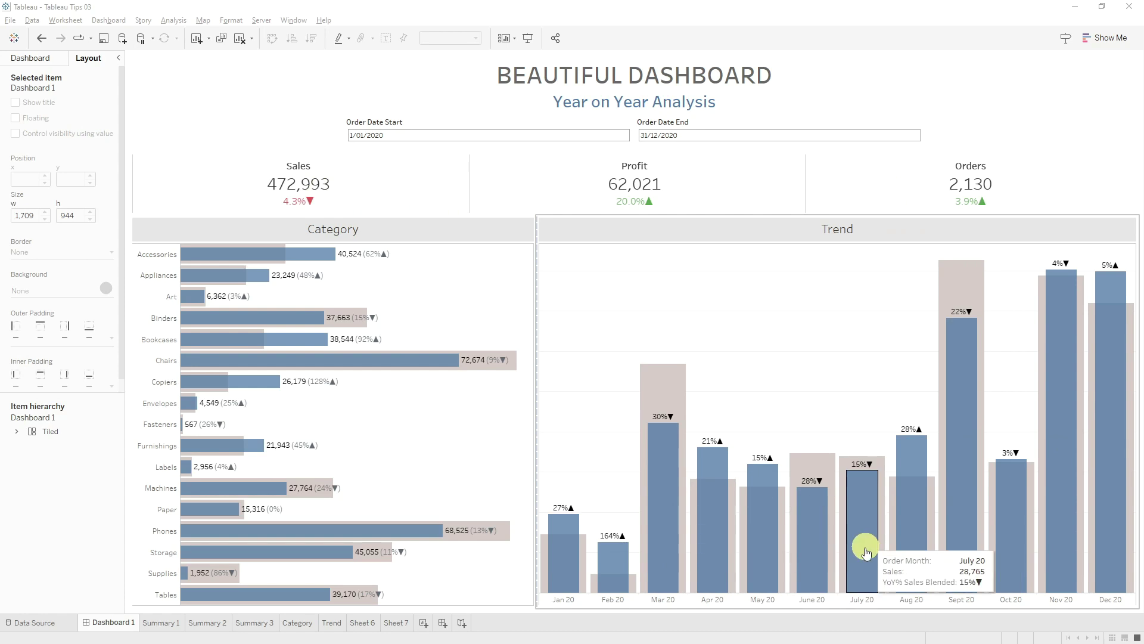
mouse_move(784, 532)
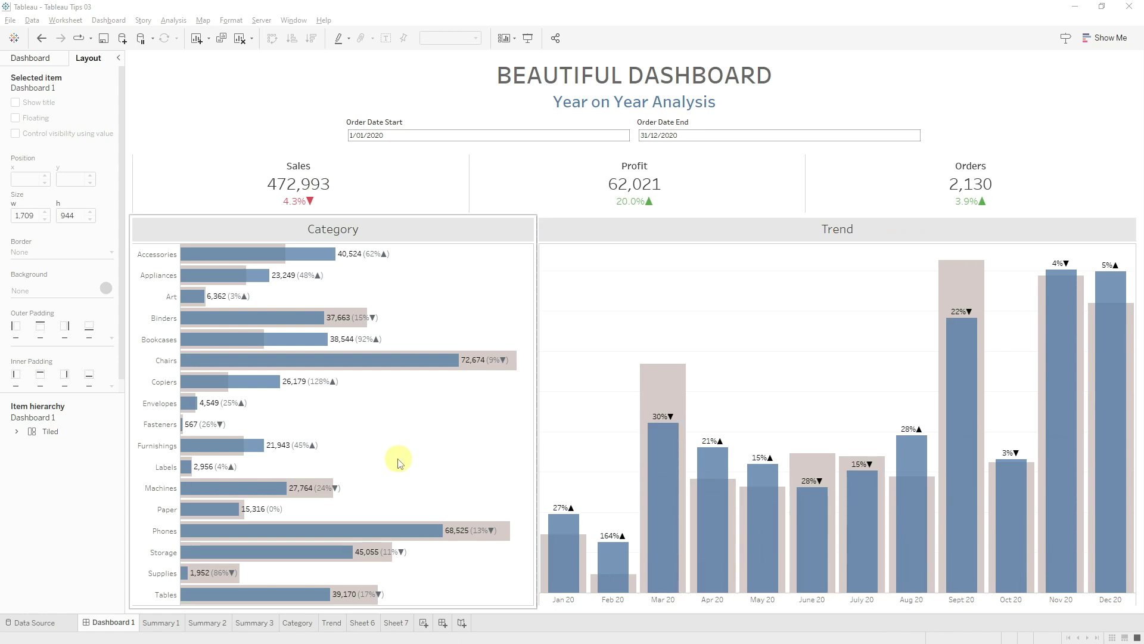
mouse_move(700, 458)
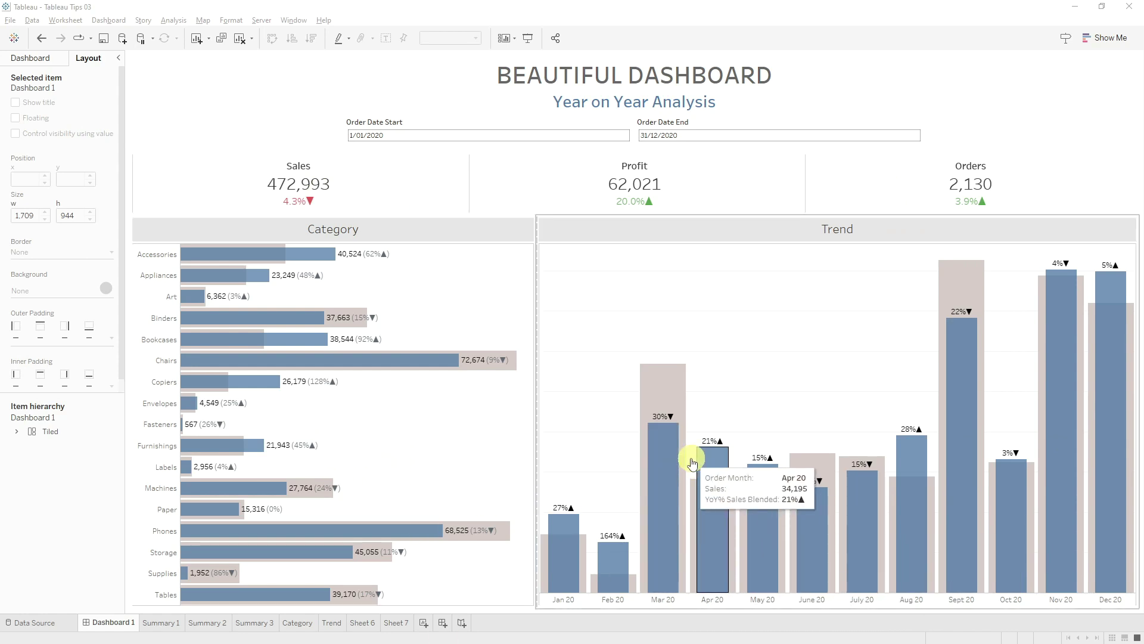